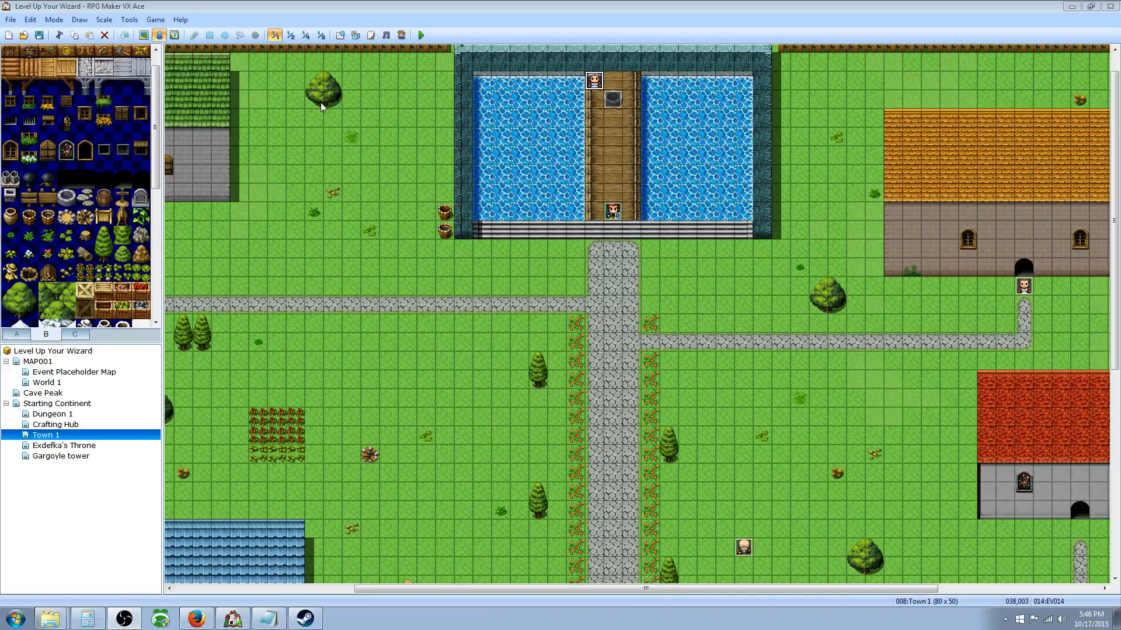
Open the Crafting Hub map and set the player's starting position on the floor tile at 006,005.
left_click(56, 424)
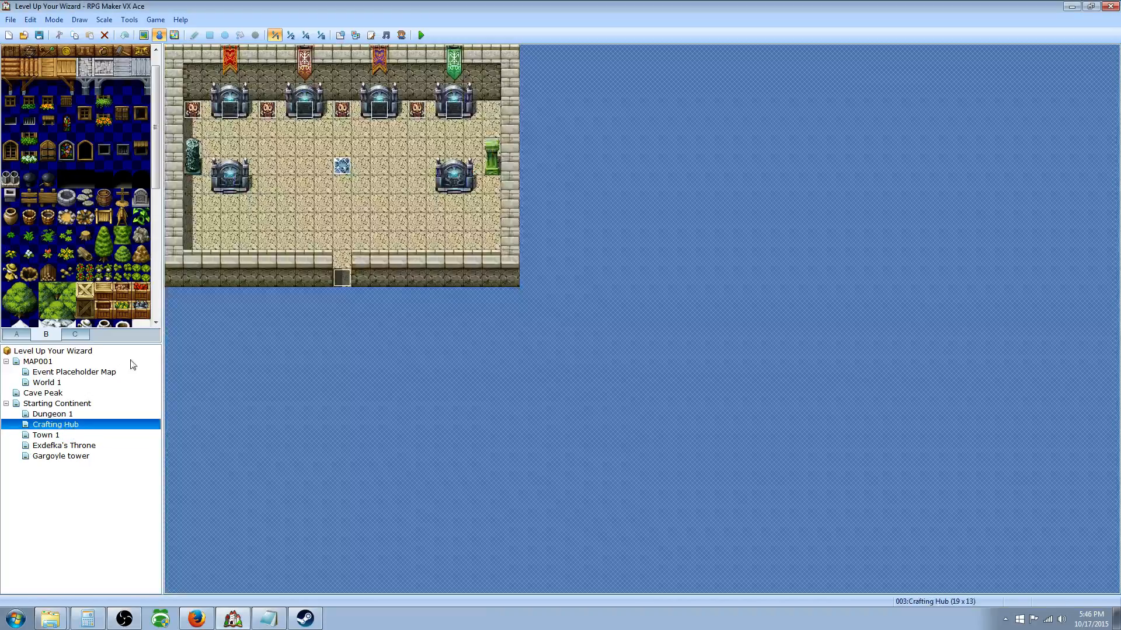
right_click(288, 144)
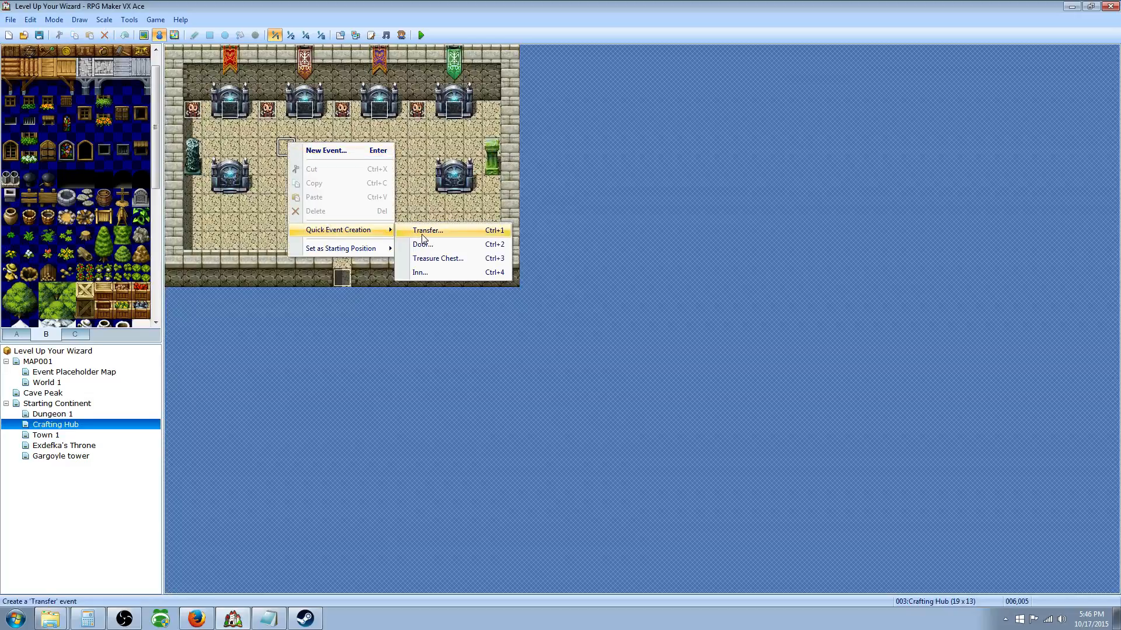
mouse_move(358, 251)
left_click(422, 249)
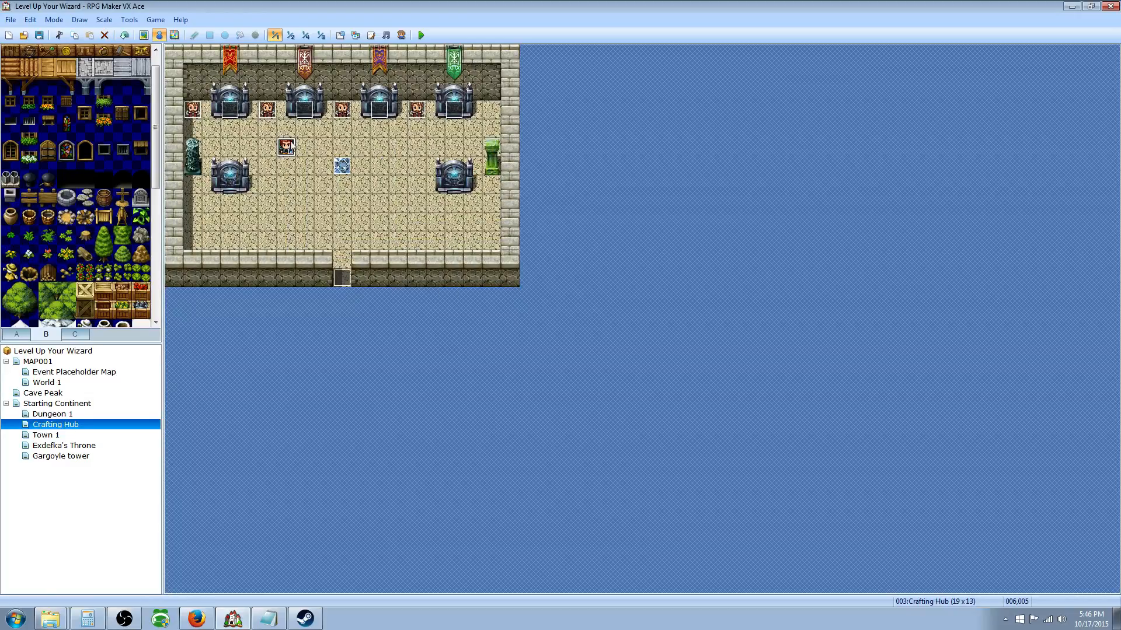
Open the Fire Mat Upgrader event and examine the nested Fire Dust conditional branches under the 3 Dust -> 1 Shard choice.
right_click(226, 111)
left_click(252, 111)
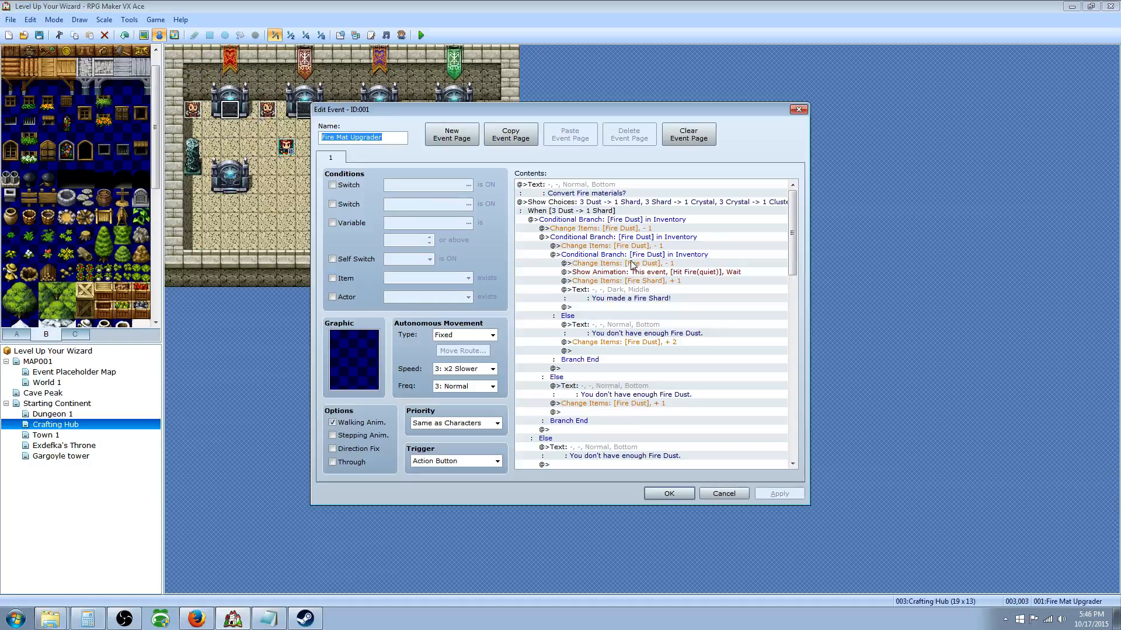
mouse_move(792, 241)
left_mouse_down()
mouse_move(794, 261)
mouse_move(792, 223)
left_mouse_up()
left_click(629, 220)
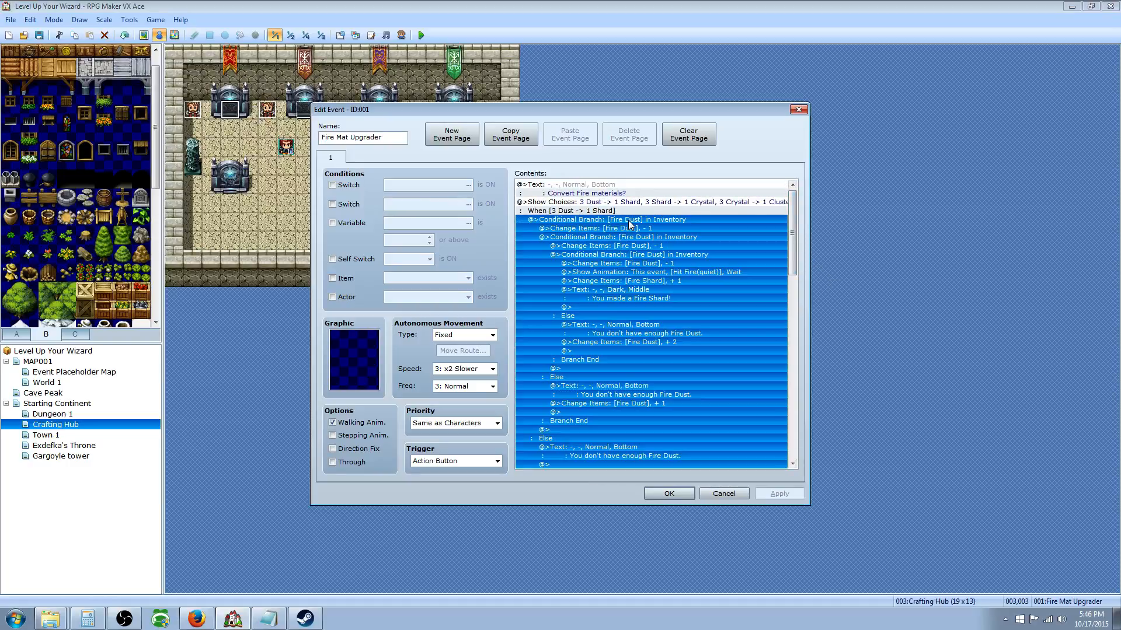
left_click(609, 238)
left_click(609, 228)
left_click(612, 220)
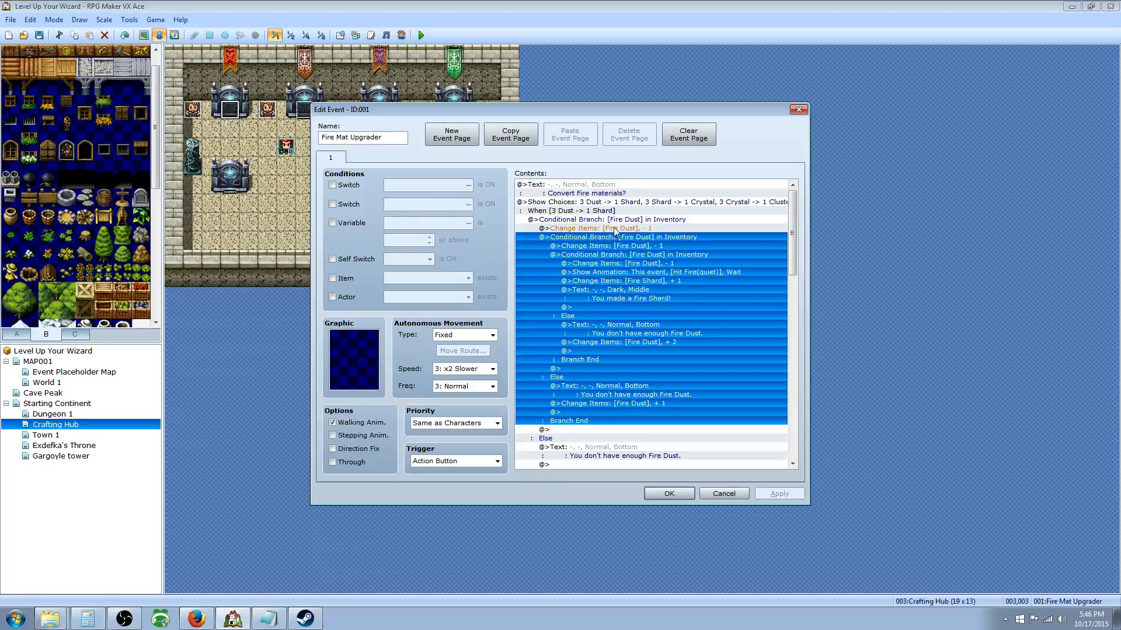
left_click(616, 228)
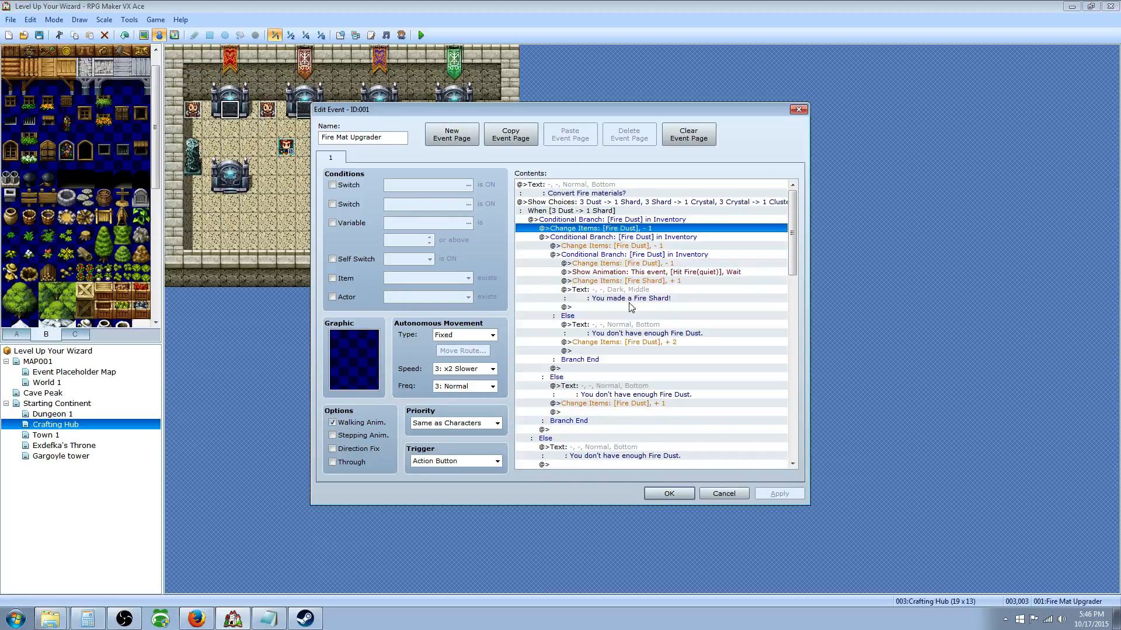
left_click(611, 221)
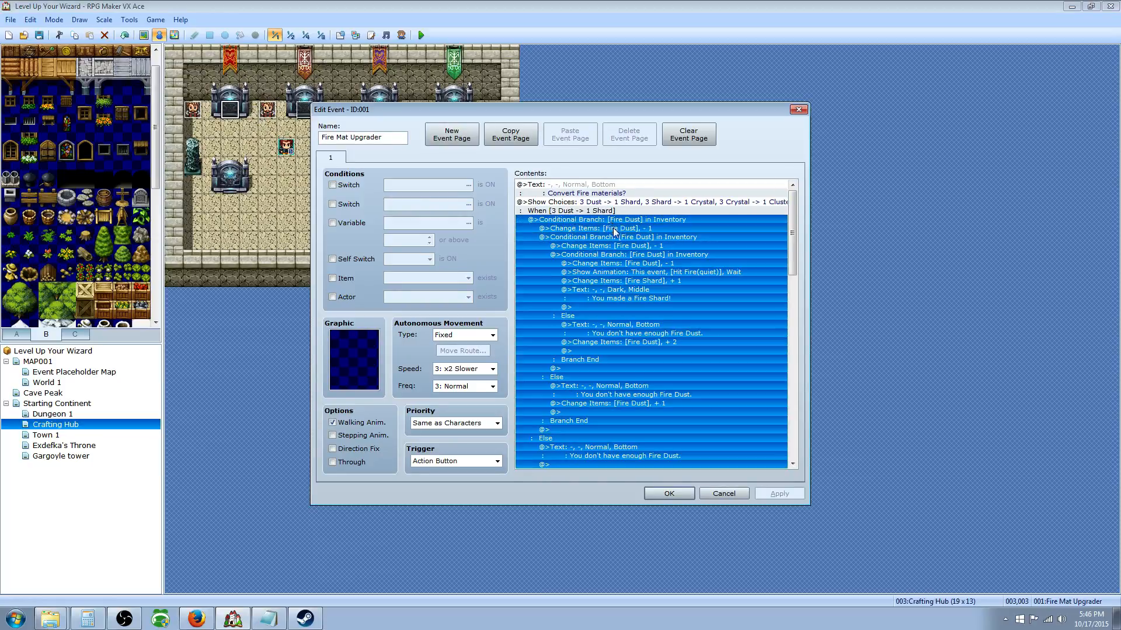
left_click(614, 229)
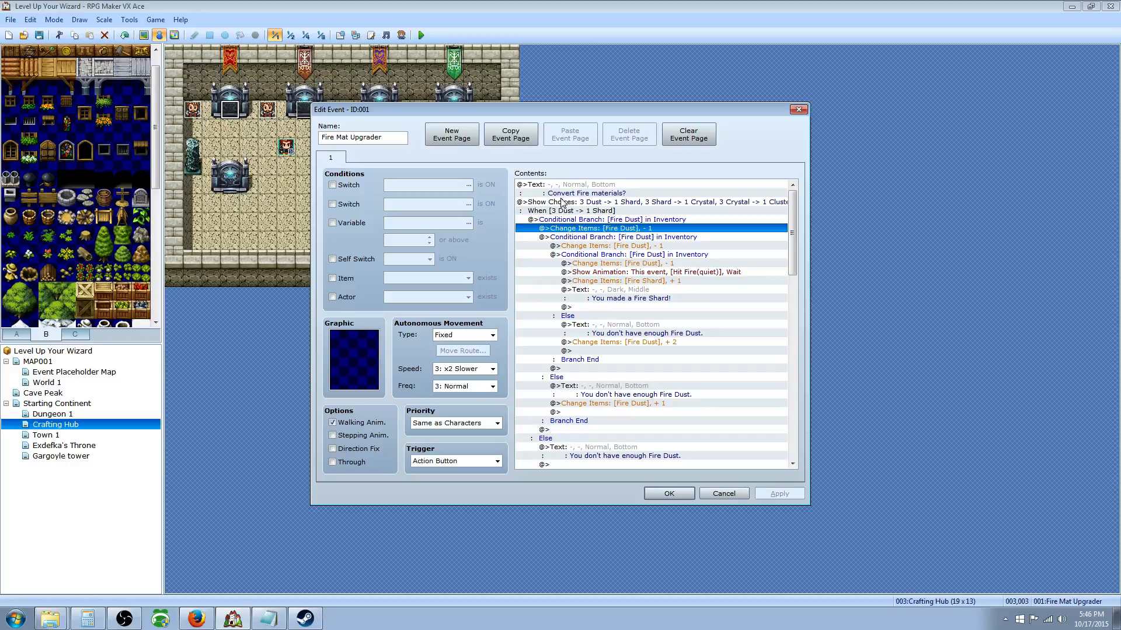
left_click(609, 220)
left_click(588, 231)
left_click(597, 221)
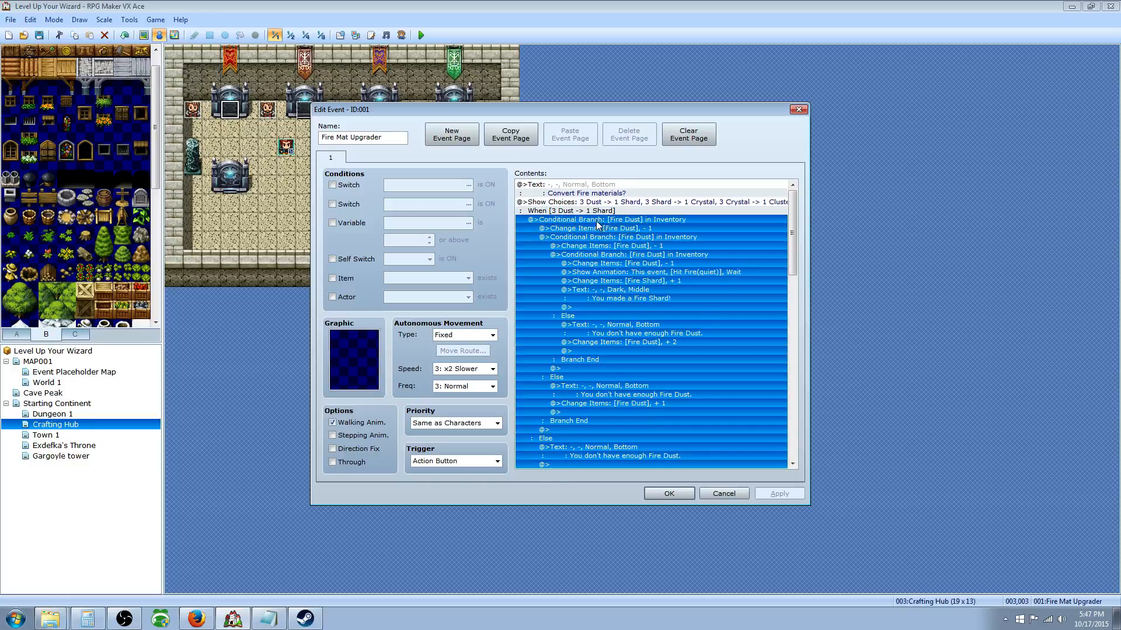
Review the condition types available in the settings of the outermost Fire Dust conditional branch.
right_click(575, 224)
left_click(600, 240)
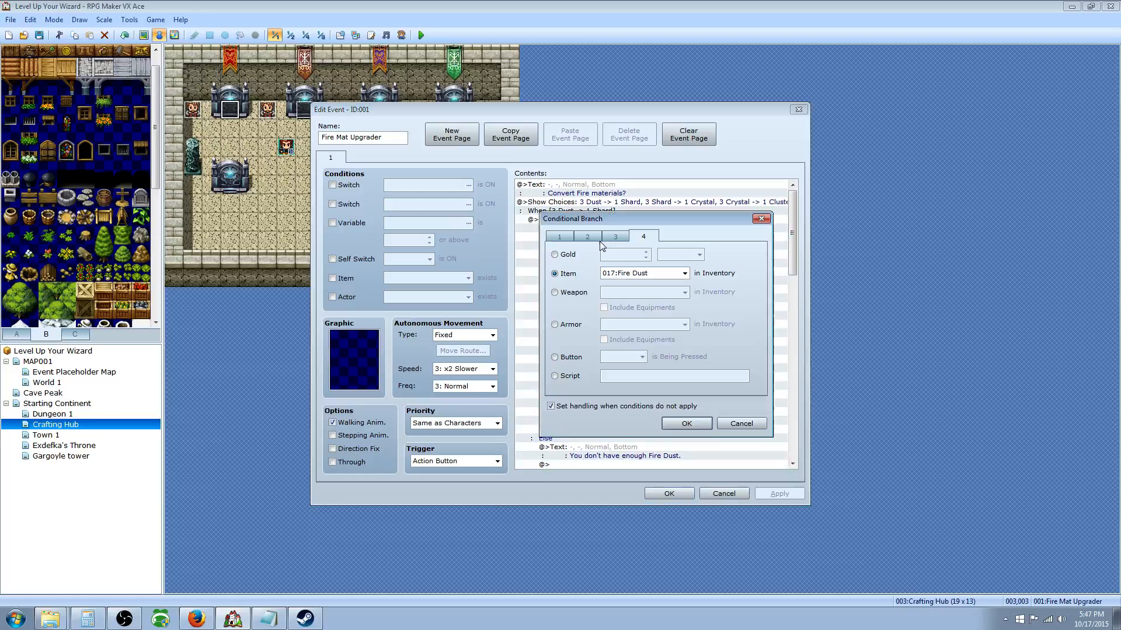
left_click(586, 236)
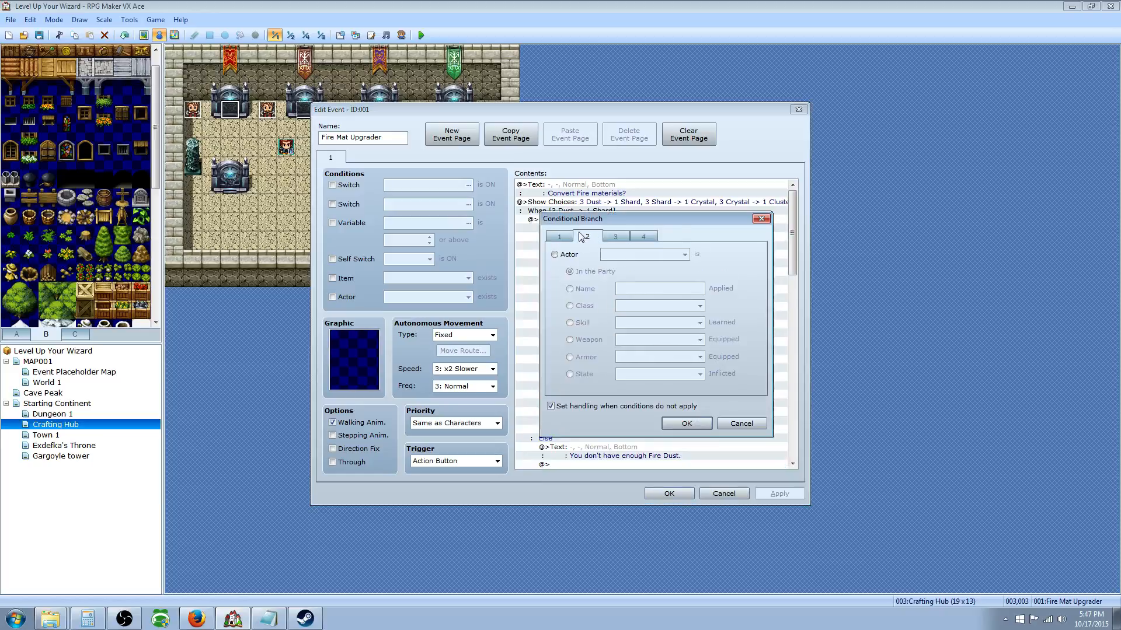
left_click(559, 236)
left_click(740, 424)
Reopen the outermost Fire Dust conditional branch and check its inventory item condition.
left_click(574, 230)
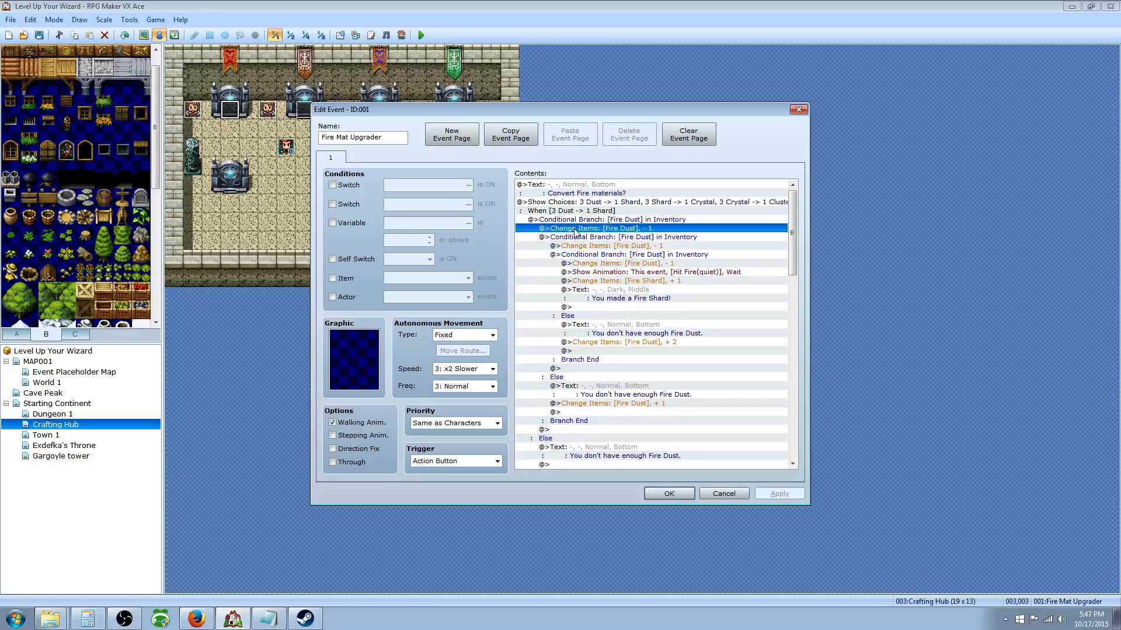
right_click(571, 228)
left_click(565, 222)
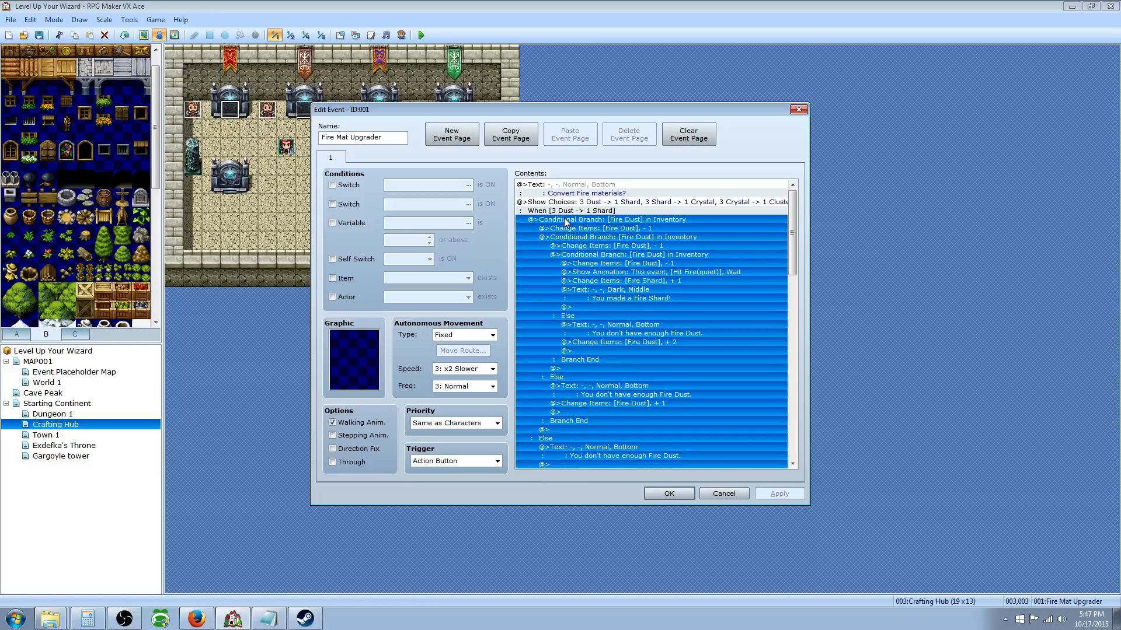
double_click(582, 225)
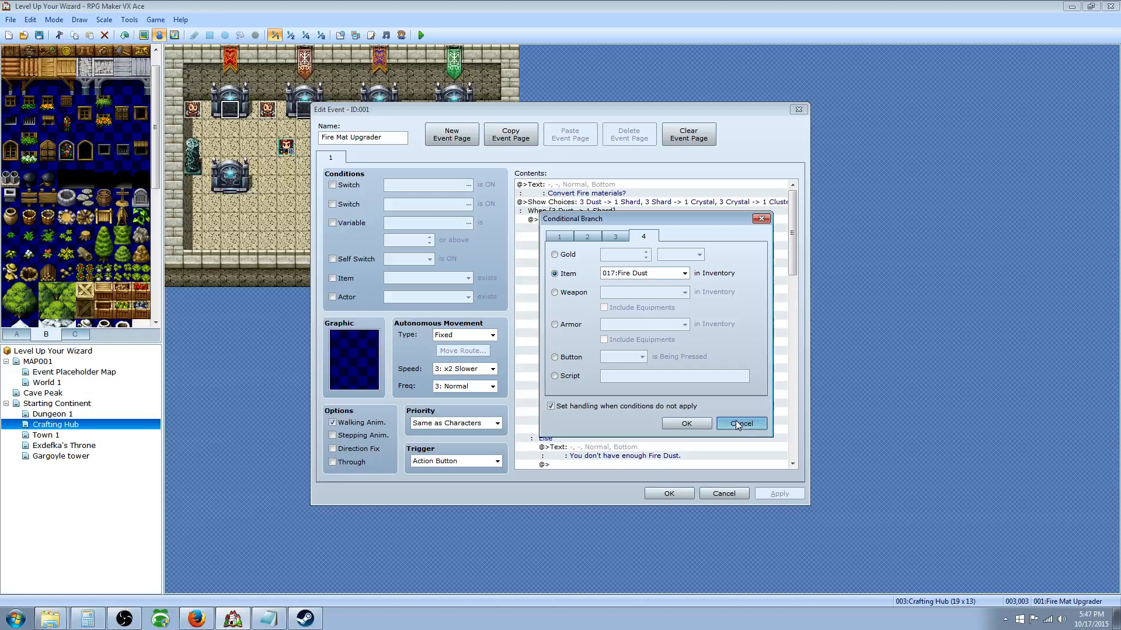
left_click(695, 424)
left_click(591, 229)
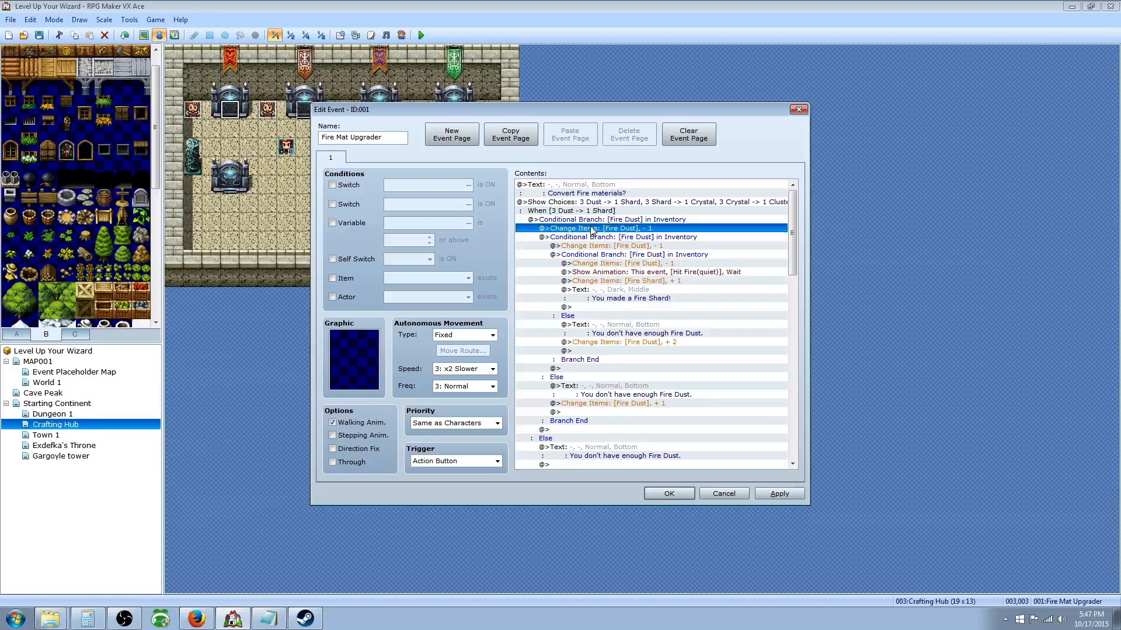
Examine the Fire Dust removals, the animation and the Fire Shard reward in the nested branches, and close the event.
left_click(591, 237)
left_click(598, 252)
left_click(615, 273)
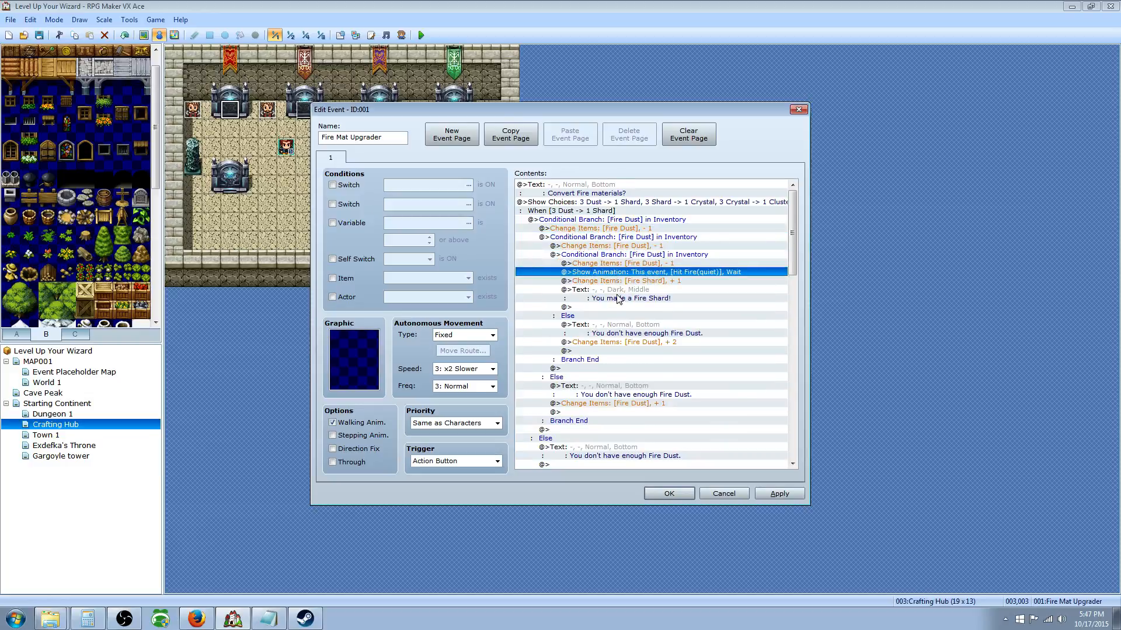
left_click(616, 281)
left_click(604, 245)
left_click_drag(793, 271, 815, 200)
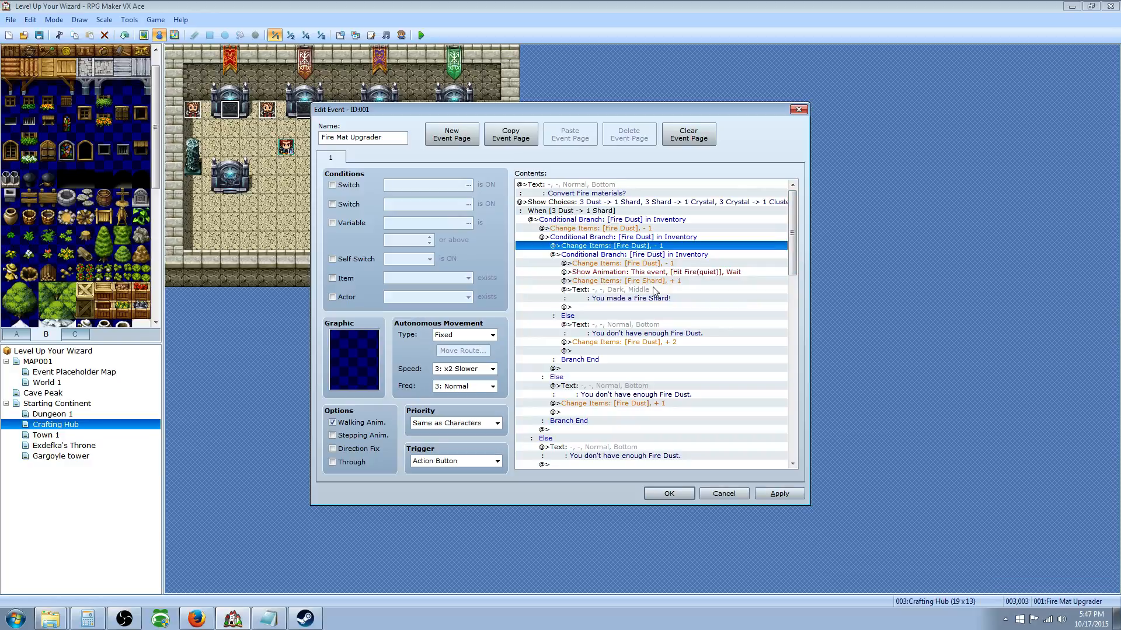
left_click(669, 494)
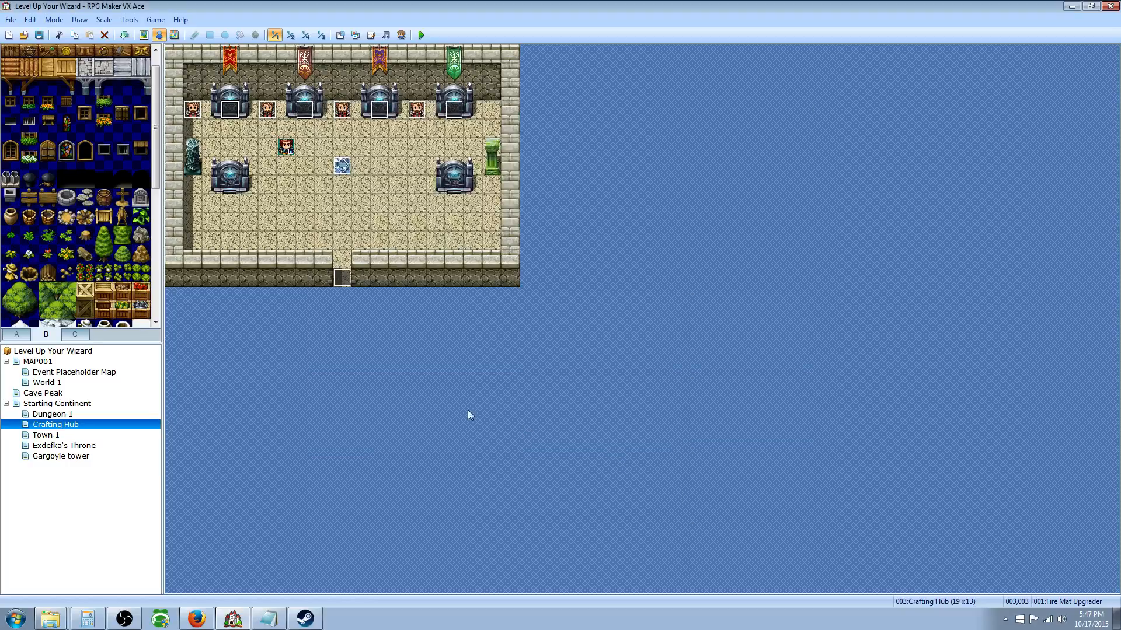
Switch to the Town 1 map and open the Blacksmith event in front of the orange-roofed building.
left_click(71, 374)
left_click(71, 383)
left_click(69, 415)
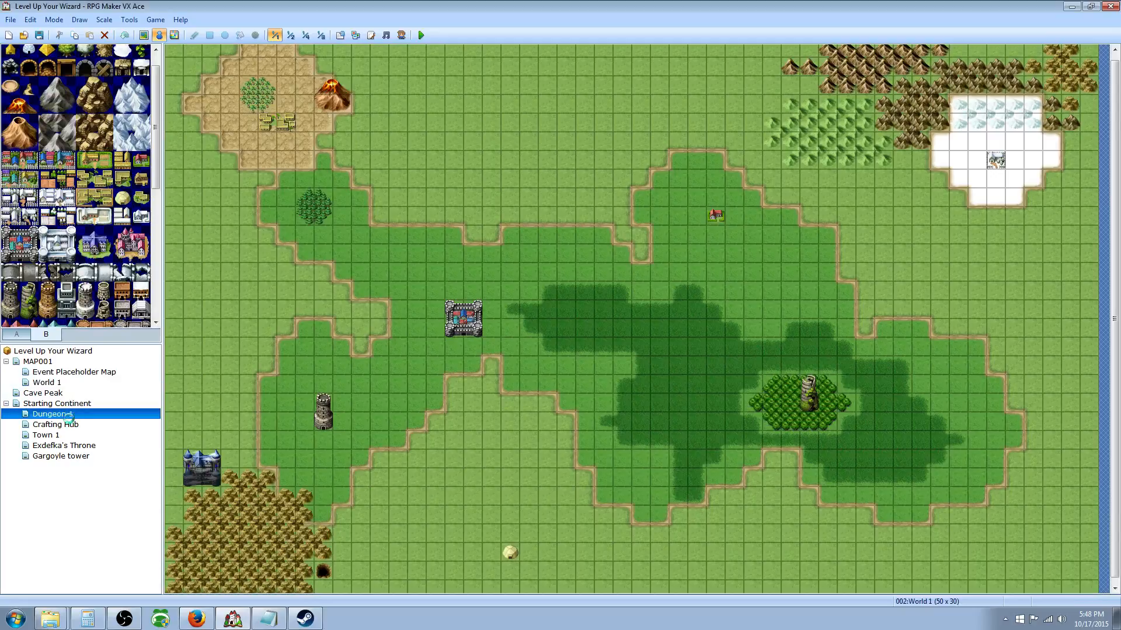
left_click(45, 436)
left_click_drag(418, 589, 577, 587)
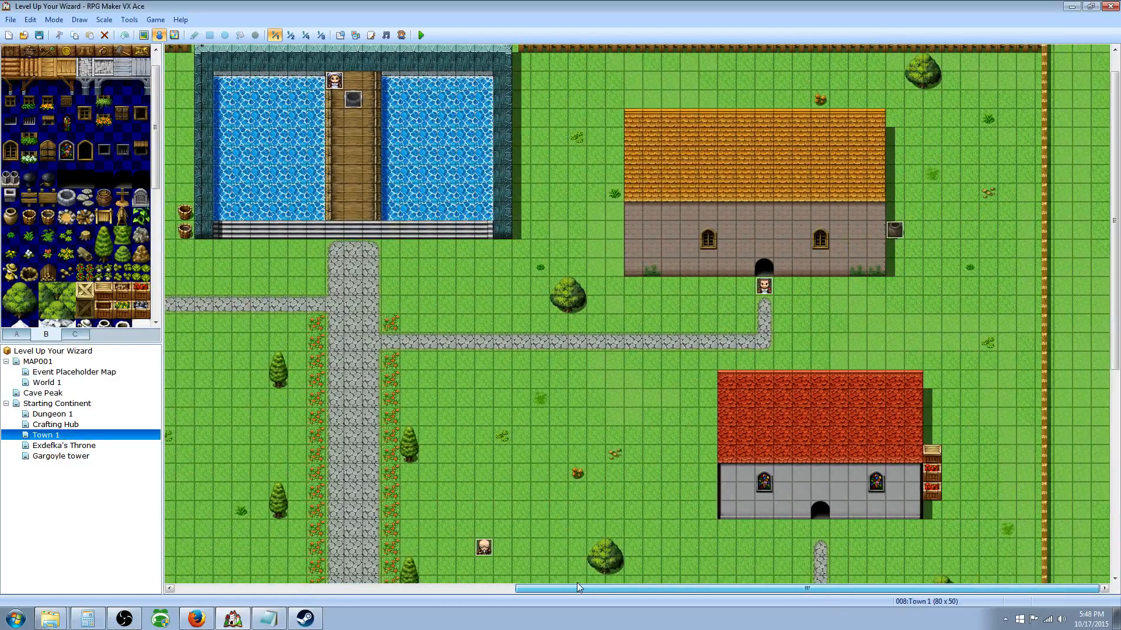
right_click(765, 282)
left_click(782, 291)
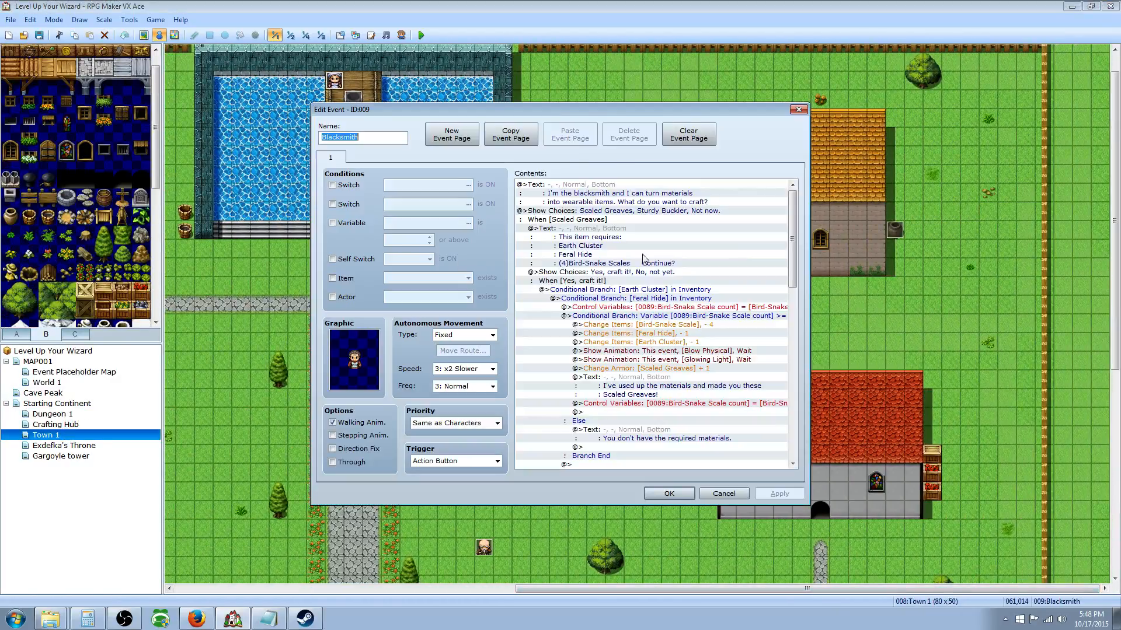
Examine the nested Earth Cluster, Feral Hide and Bird-Snake Scale count conditional branches under the Scaled Greaves choice.
left_click_drag(793, 254, 815, 246)
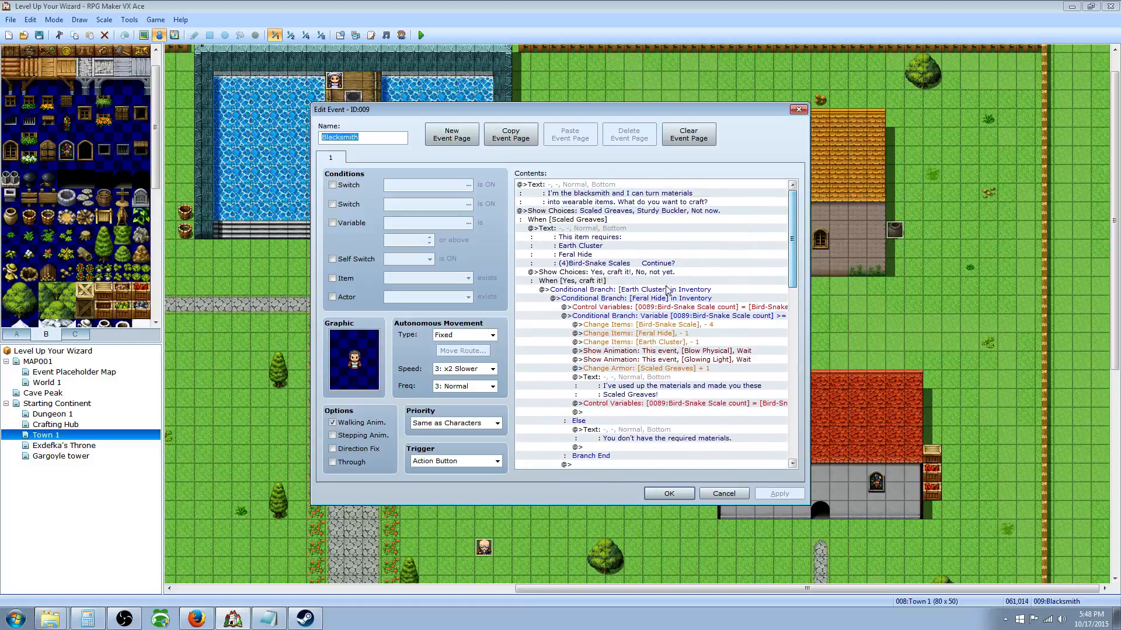
left_click(652, 296)
left_click(647, 290)
left_click(637, 298)
left_click(639, 316)
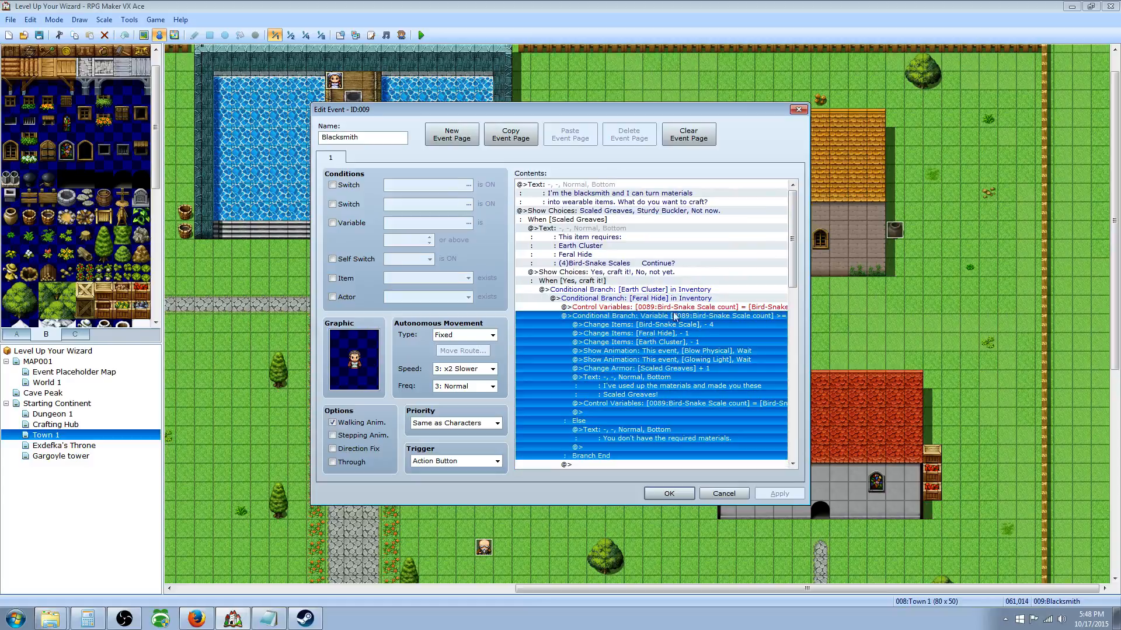
left_click(680, 298)
left_click(670, 325)
left_click(633, 291)
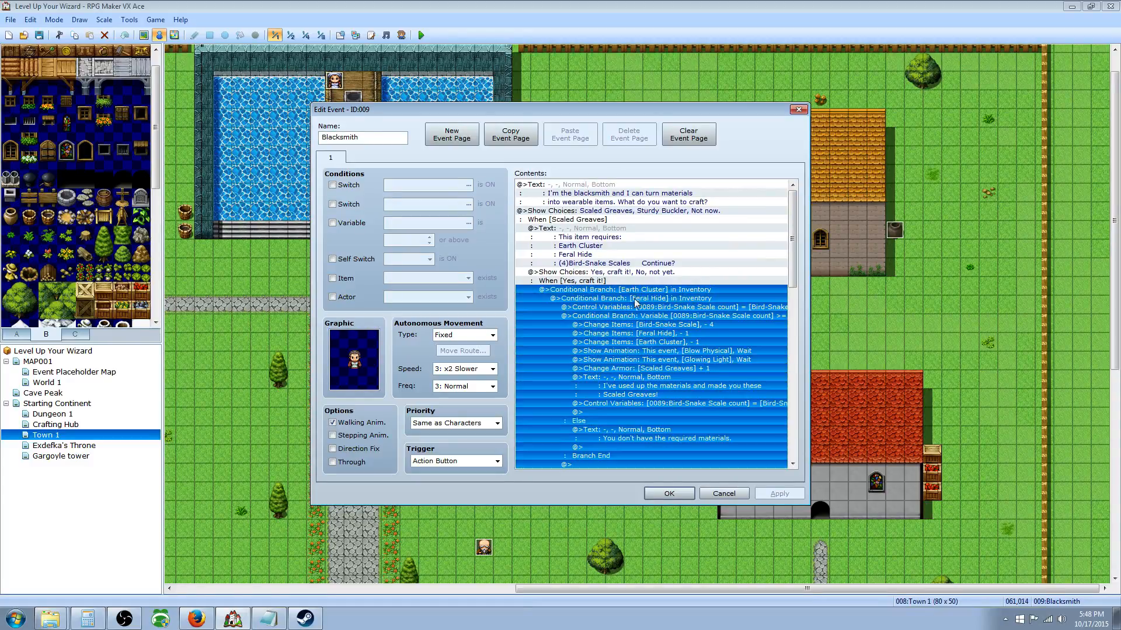
left_click(638, 300)
left_click(641, 308)
left_click(642, 317)
left_click(619, 340)
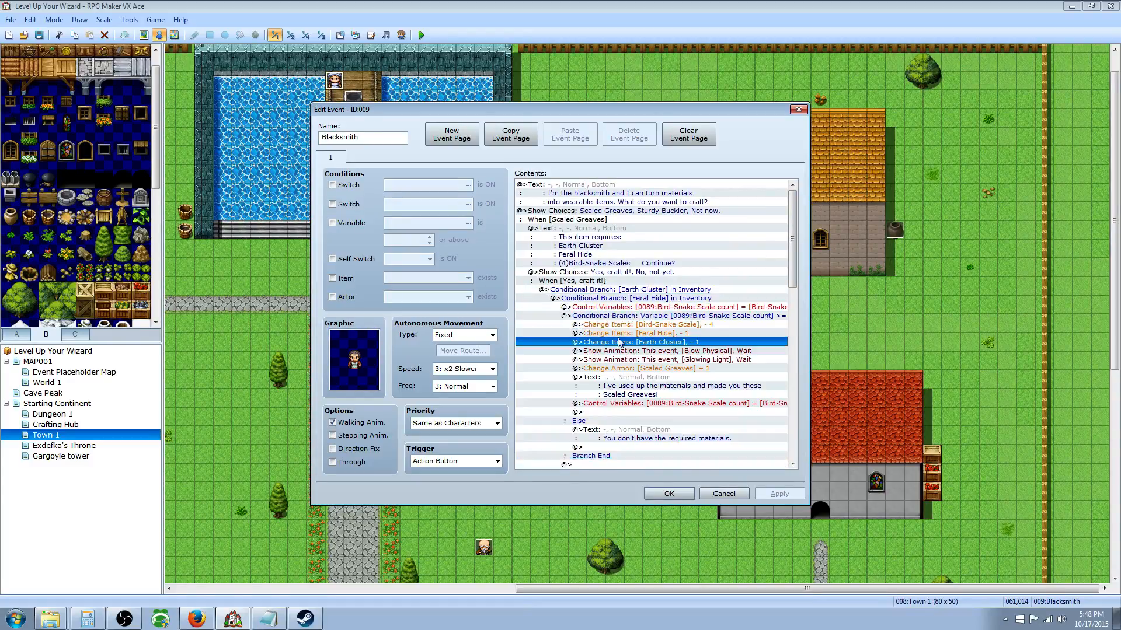
left_click(621, 316)
left_click(632, 300)
left_click(632, 290)
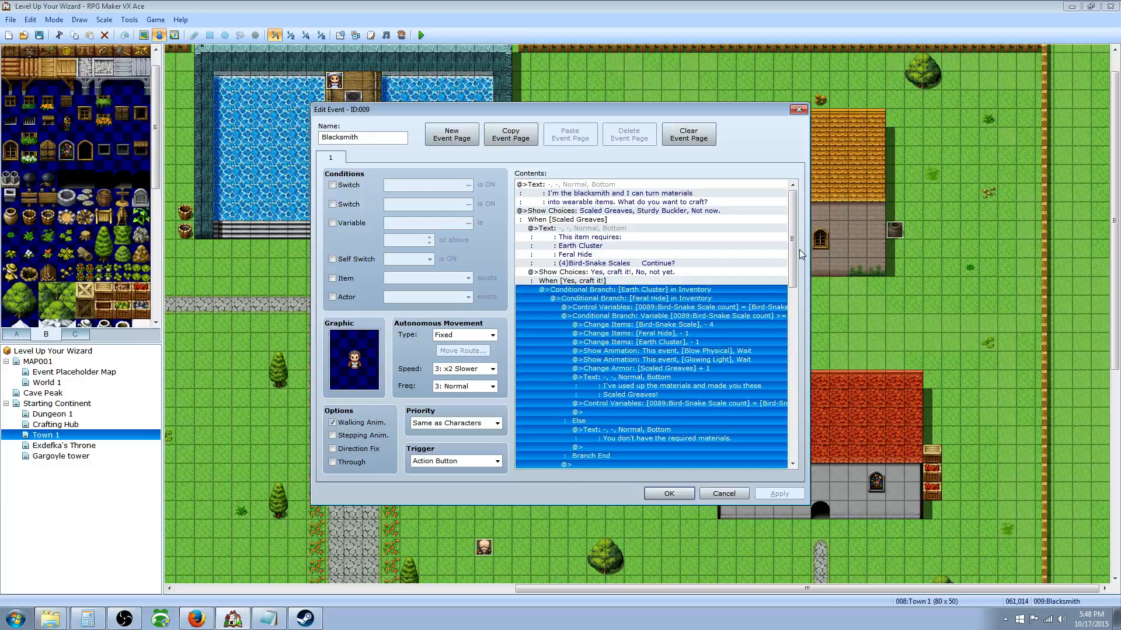
scroll(795, 287, "down", 3)
scroll(795, 287, "up", 3)
Examine the commands that remove the Bird-Snake Scales, Feral Hide and Earth Cluster and play the crafting animations.
left_click(700, 325)
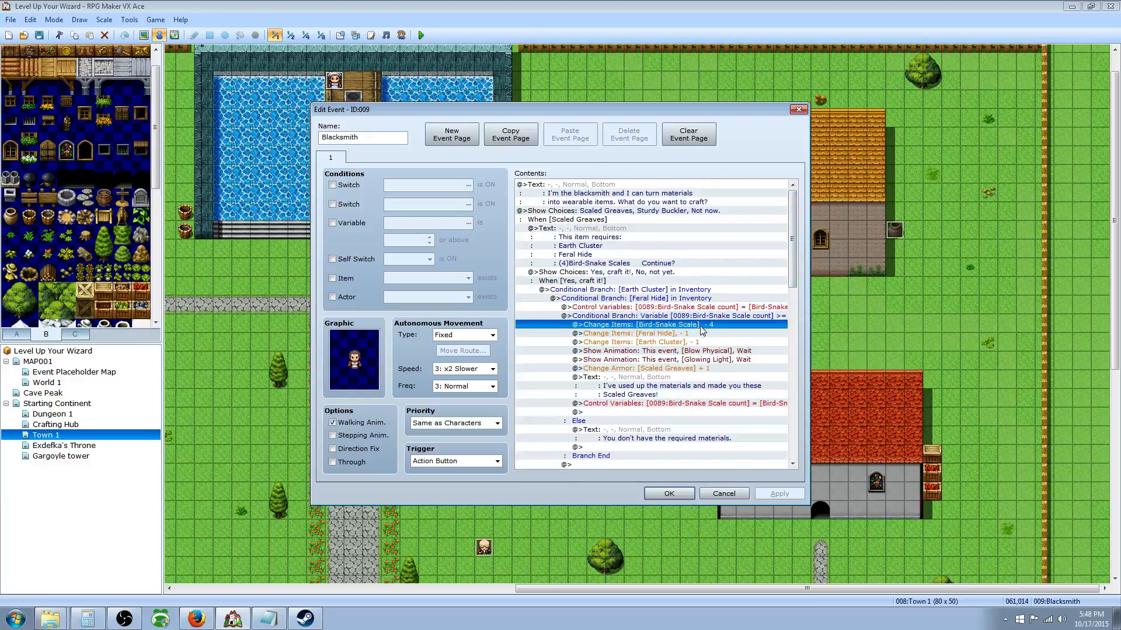
left_click(643, 333)
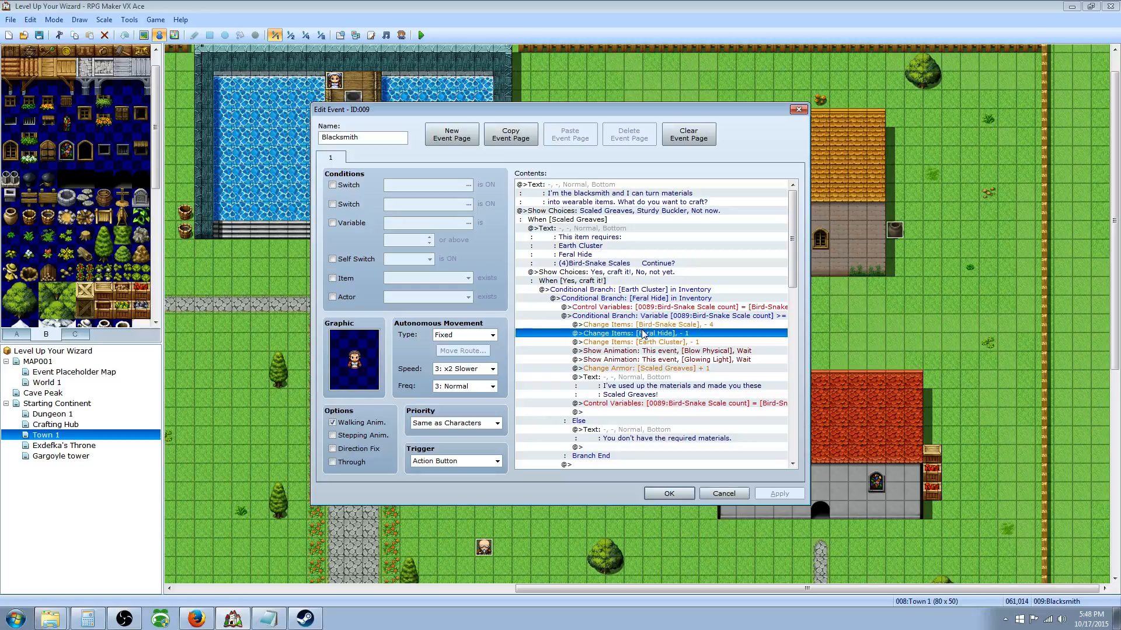
left_click(649, 343)
left_click(657, 359)
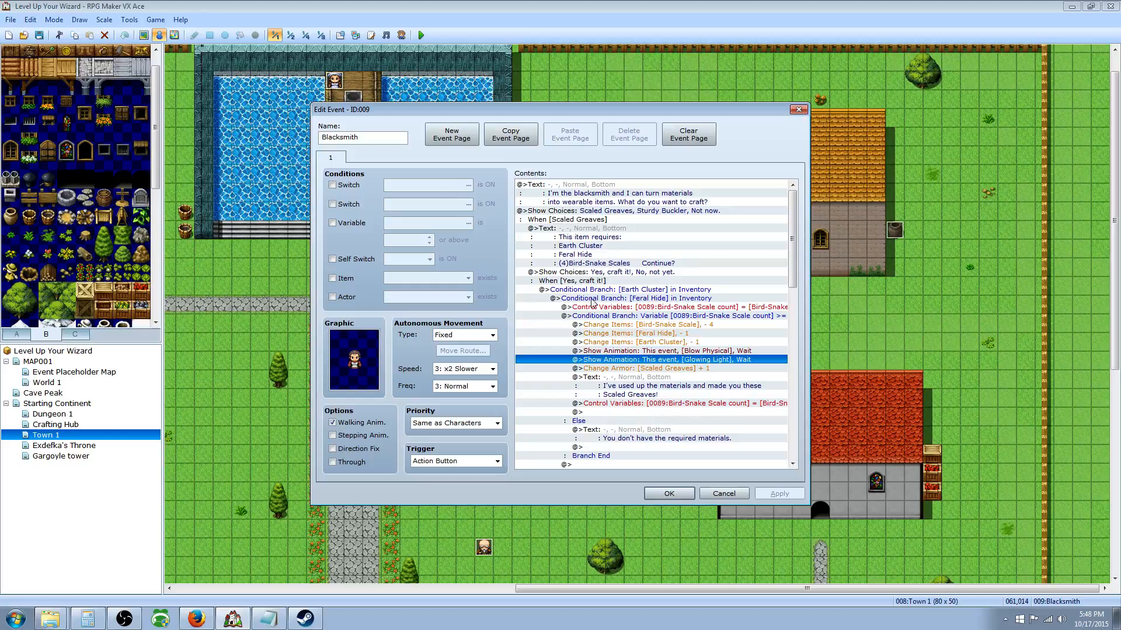
left_click(652, 325)
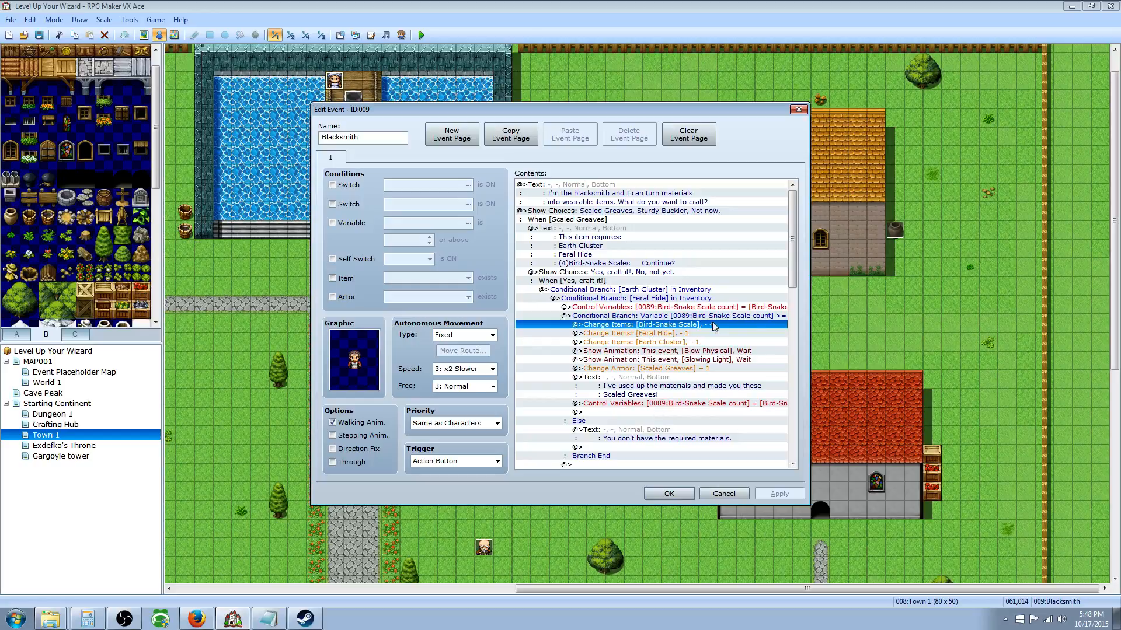
left_click(653, 317)
left_click(653, 317)
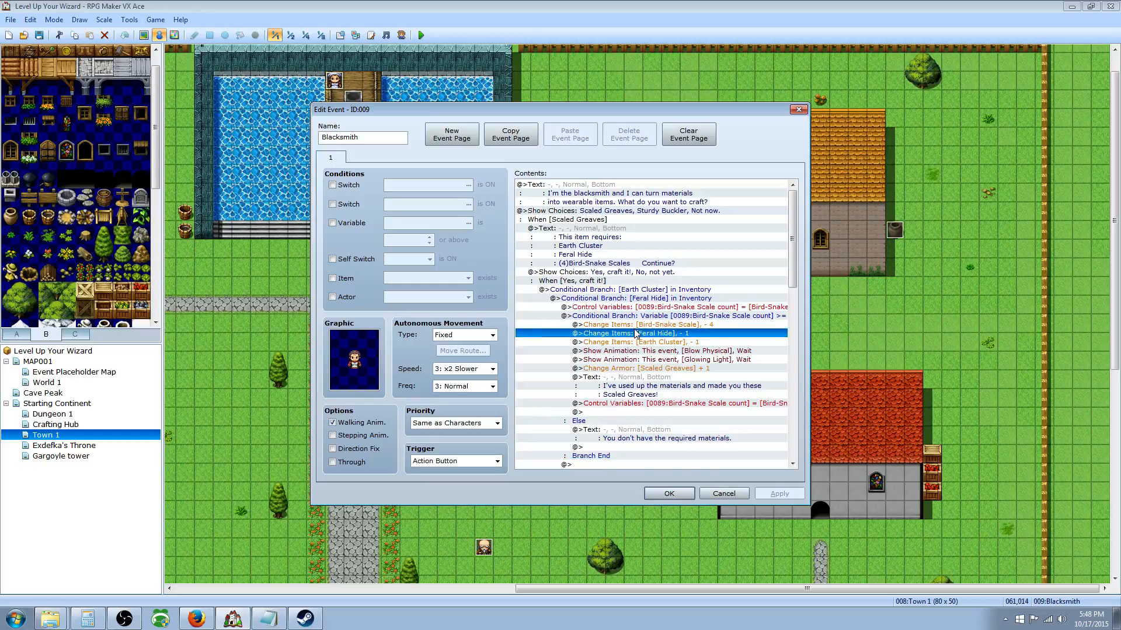
left_click(681, 325)
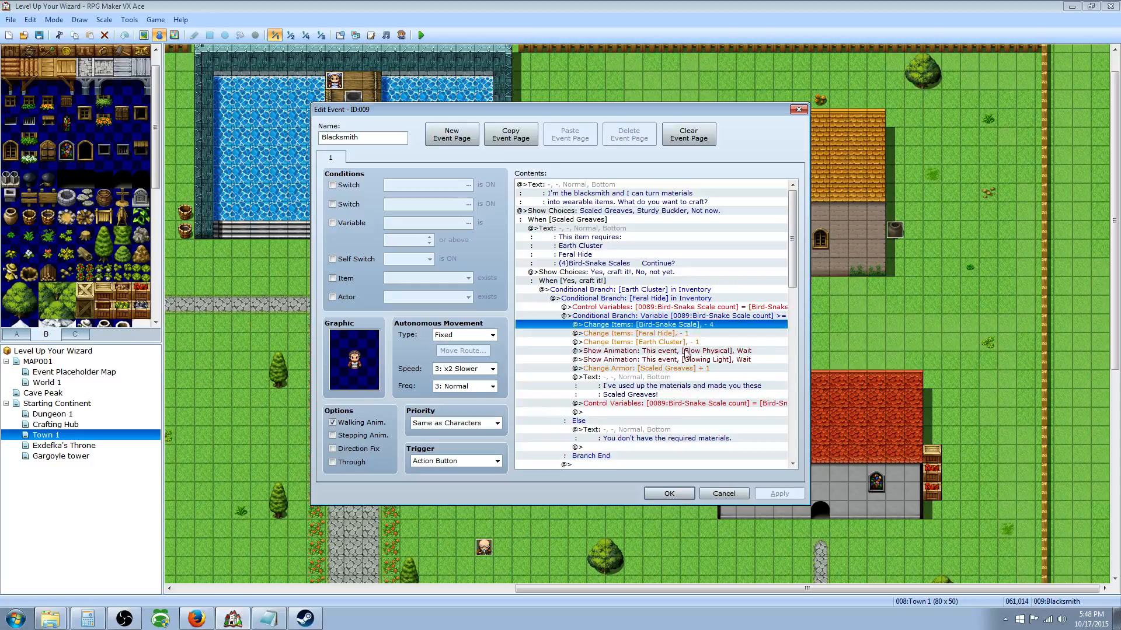
Examine how the Control Variables command stores the Bird-Snake Scale inventory amount in the count variable, including its game data source.
left_click(721, 309)
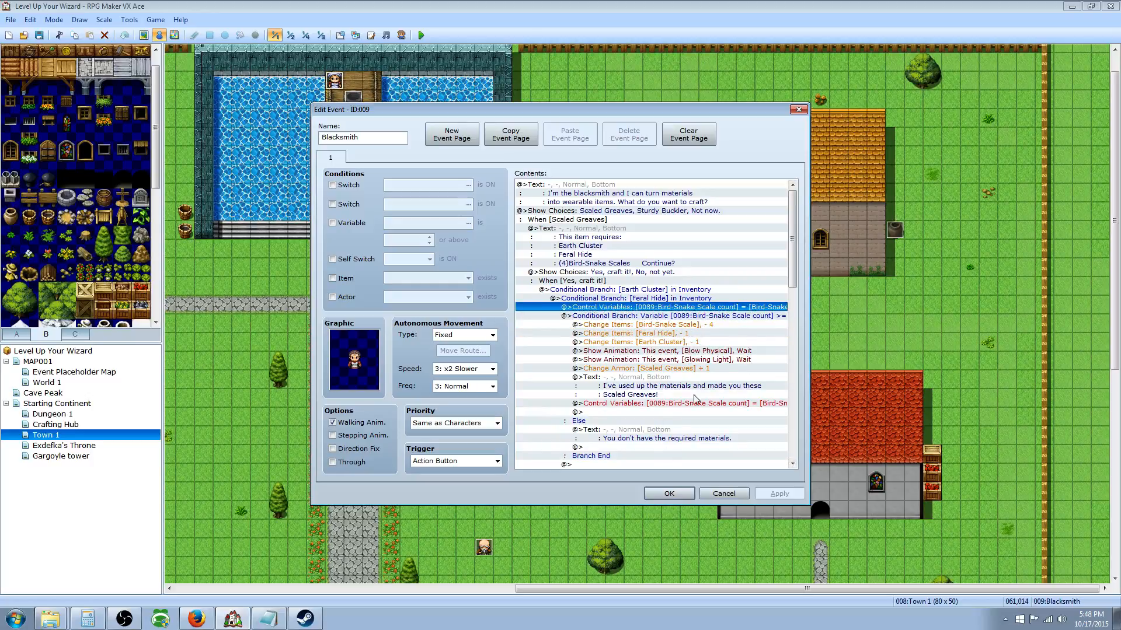
right_click(719, 307)
left_click(744, 325)
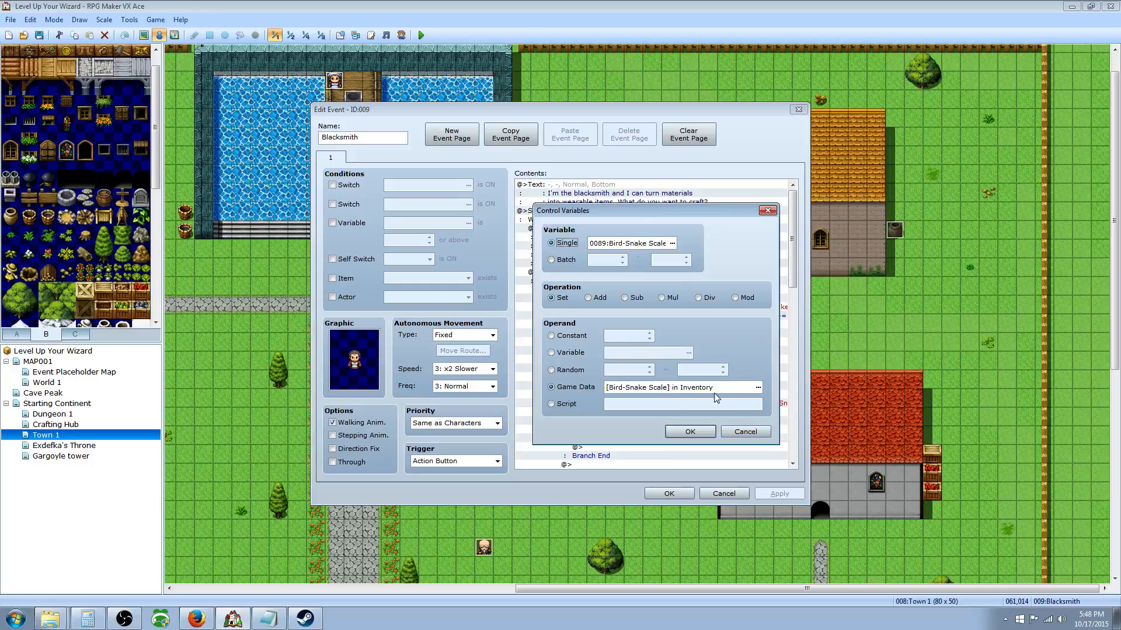
left_click(758, 387)
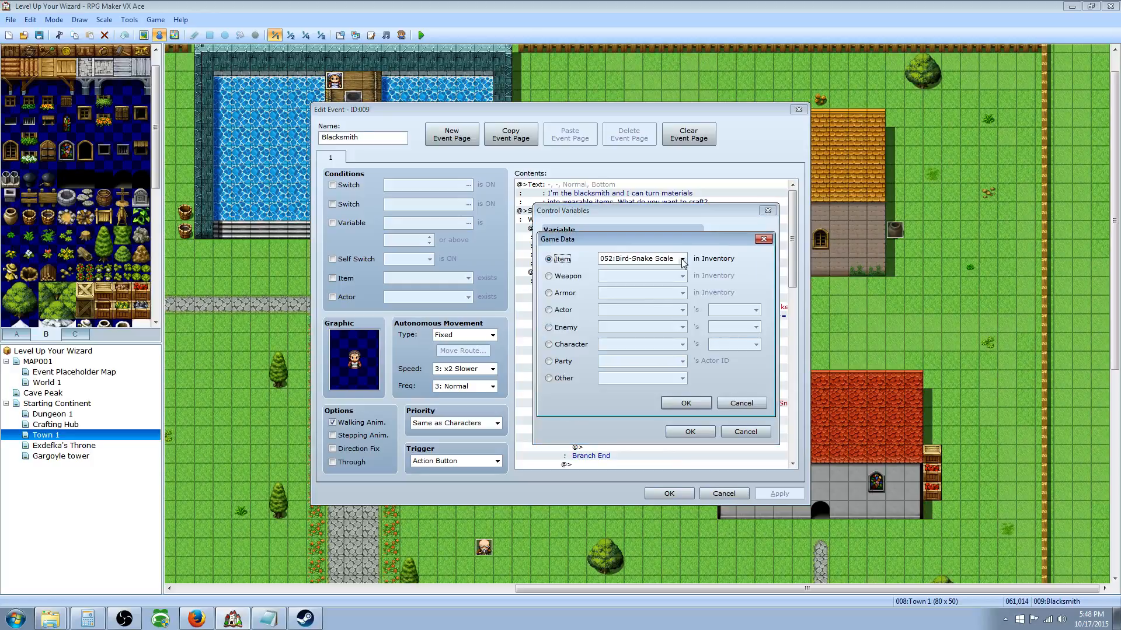
left_click(696, 402)
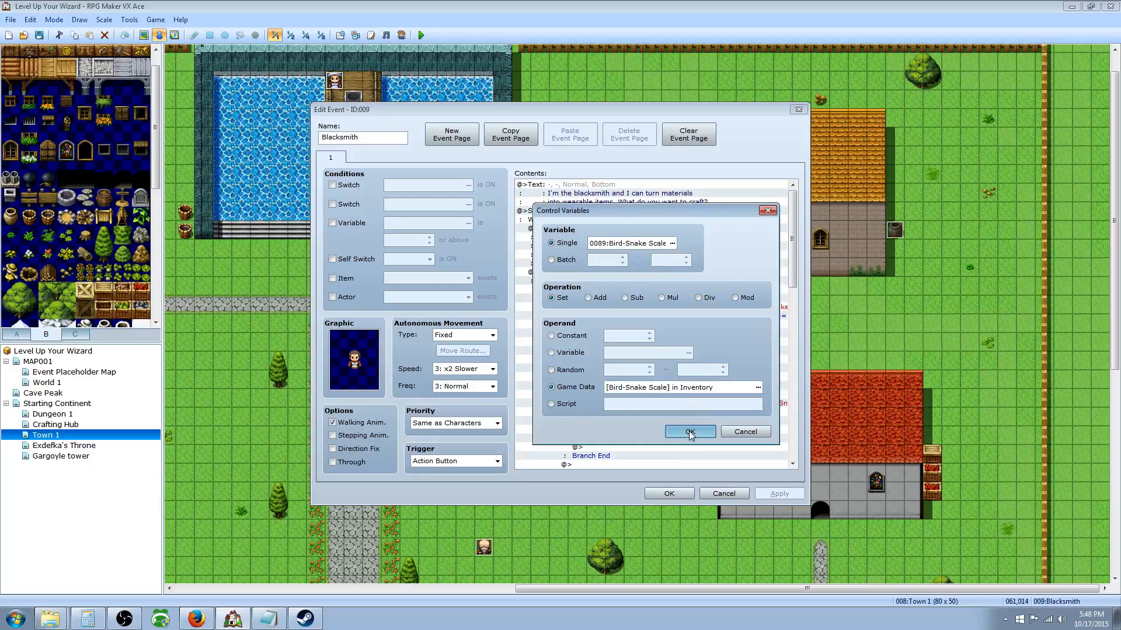
left_click(689, 431)
Examine the Feral Hide branch, the Bird-Snake Scale count check and the material removals, and close the Blacksmith event.
left_click(666, 316)
left_click(665, 300)
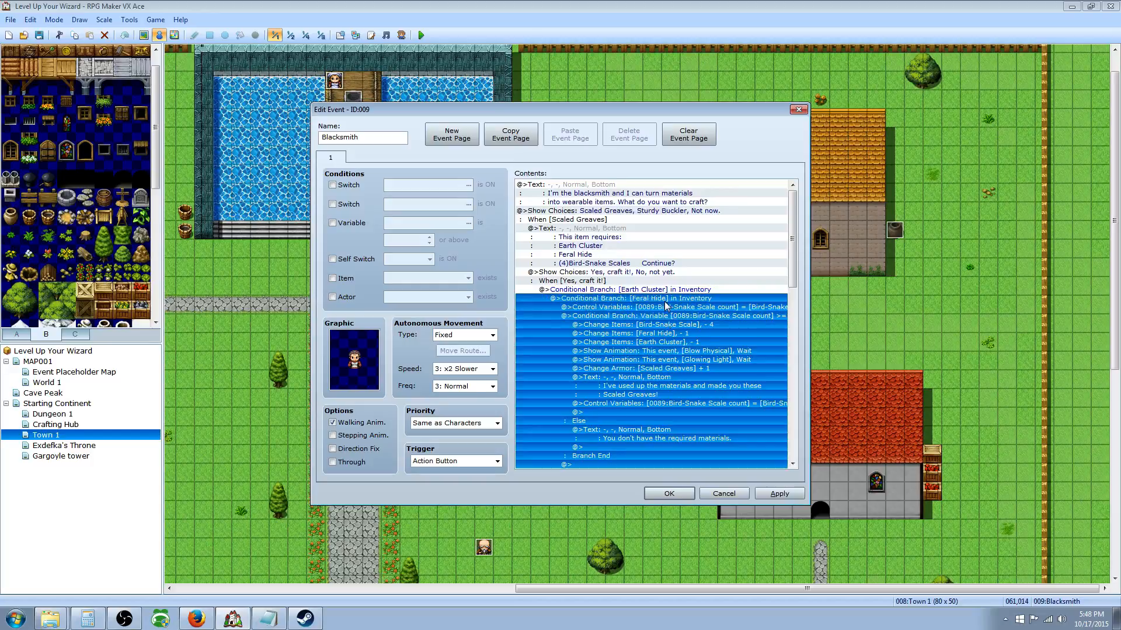
left_click(660, 315)
left_click(661, 327)
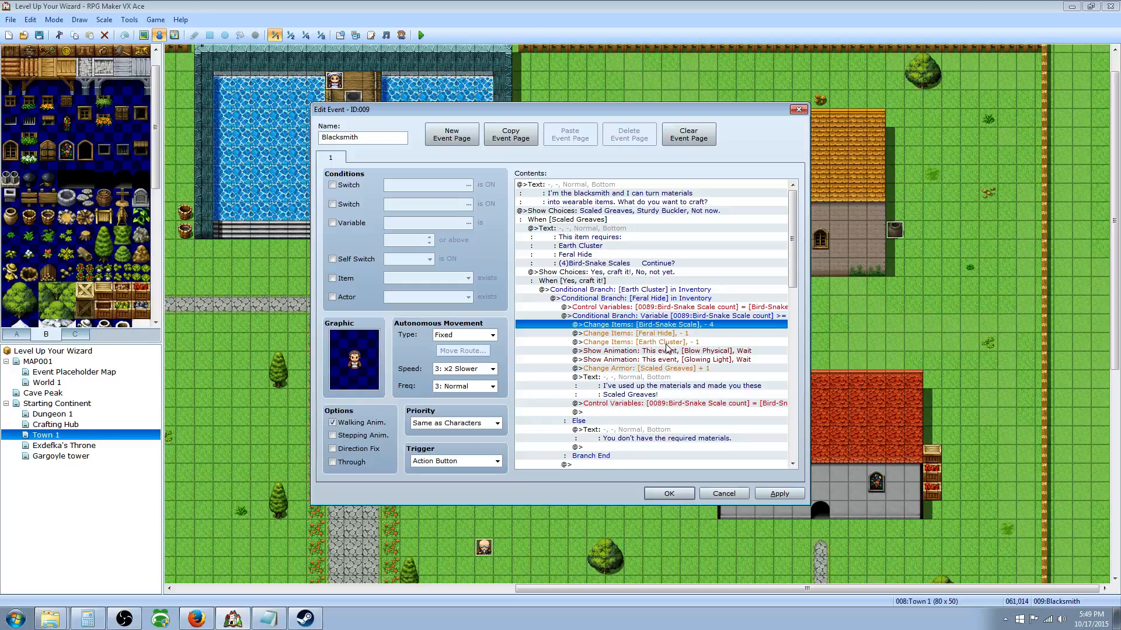
mouse_move(792, 272)
left_mouse_down()
mouse_move(792, 314)
mouse_move(792, 268)
left_mouse_up()
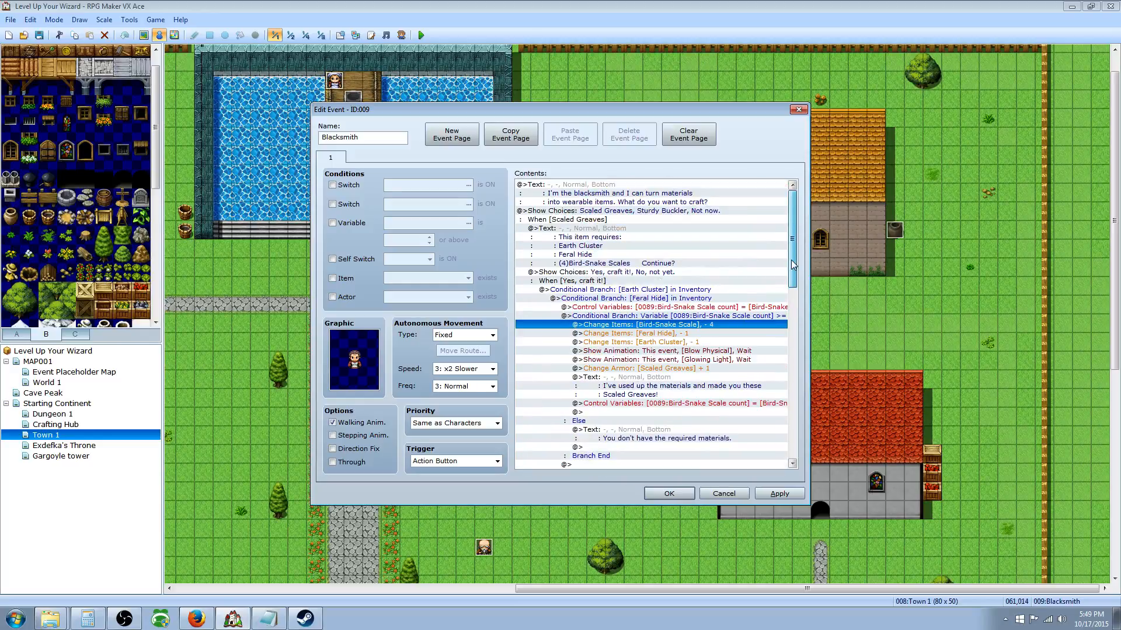
left_click(669, 494)
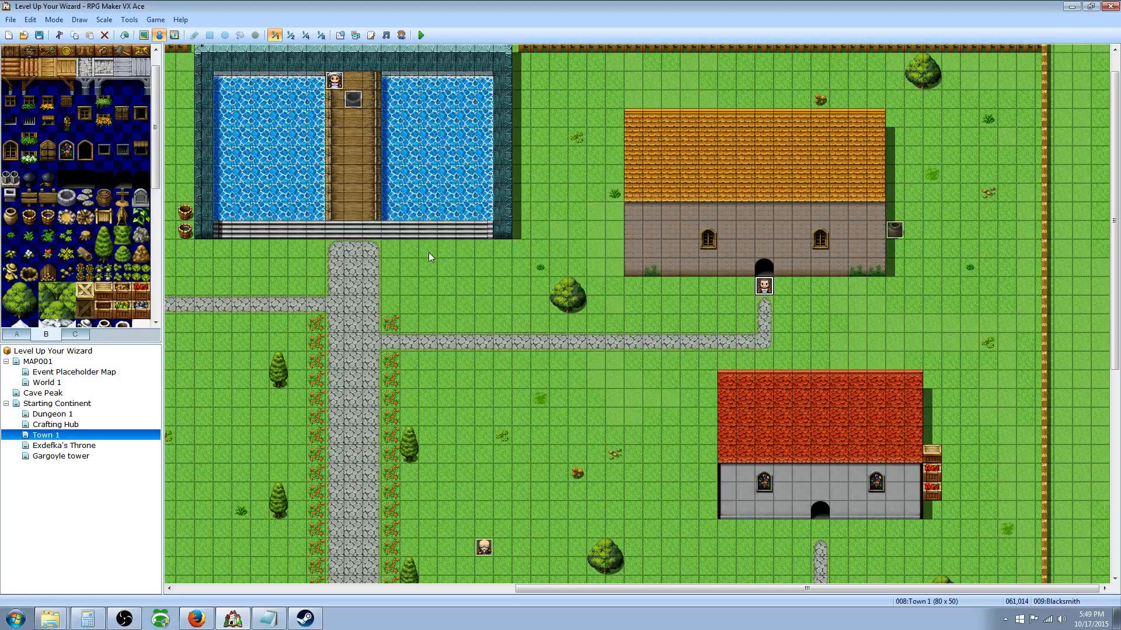
Switch to the Crafting Hub map and open the Fire Mat Upgrader event on the pedestal below the red banner.
left_click(55, 415)
left_click(59, 424)
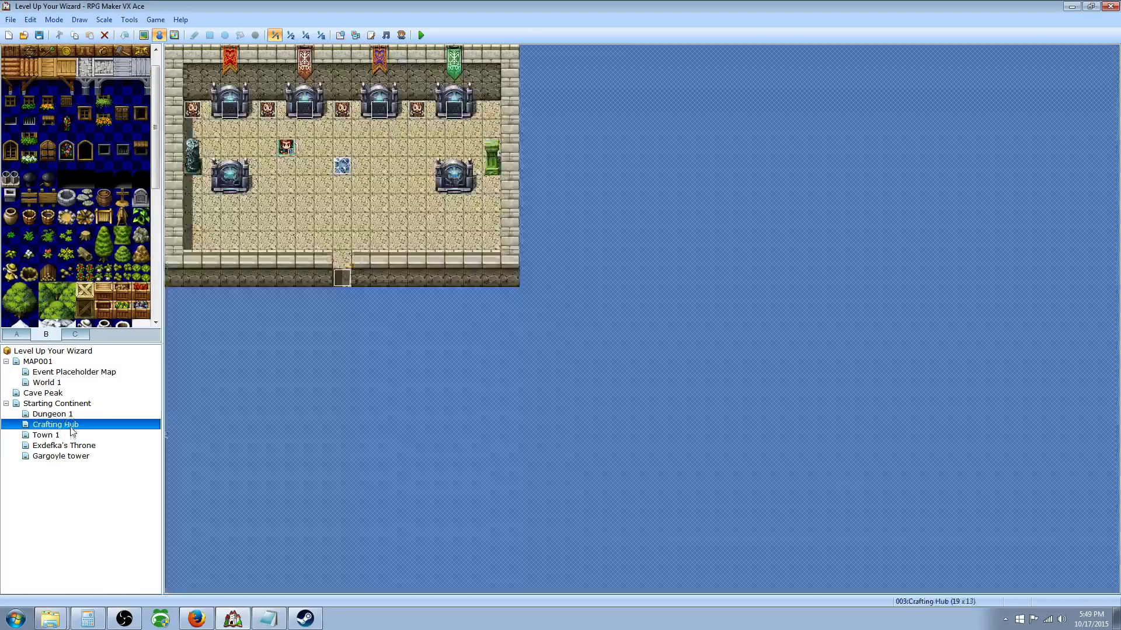
right_click(229, 111)
left_click(263, 117)
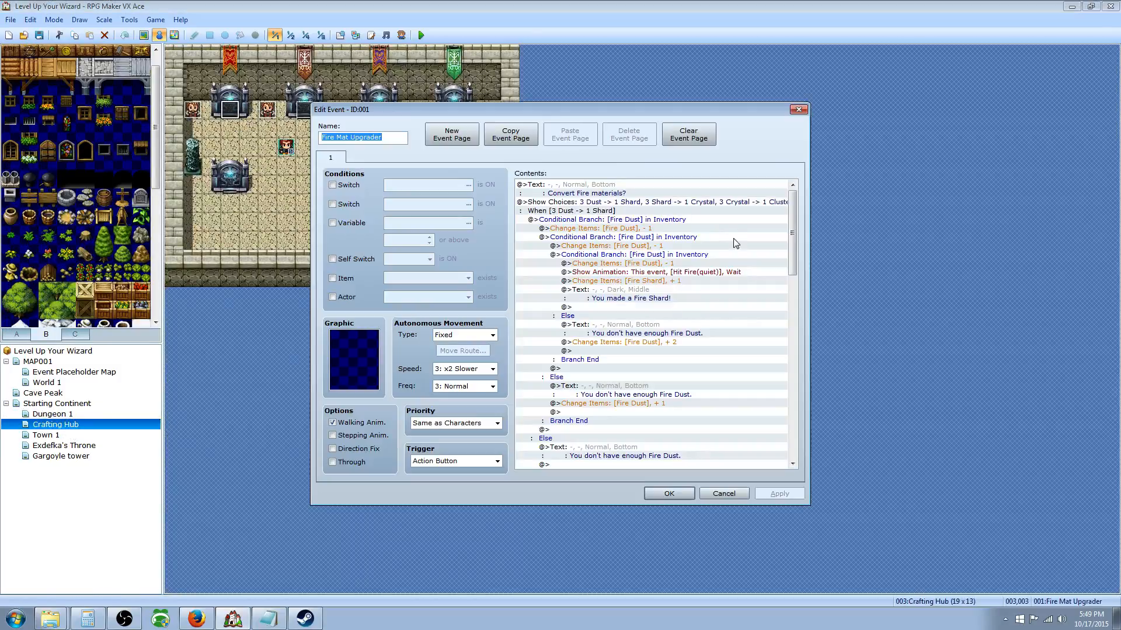
mouse_move(793, 220)
left_mouse_down()
mouse_move(793, 408)
mouse_move(805, 208)
left_mouse_up()
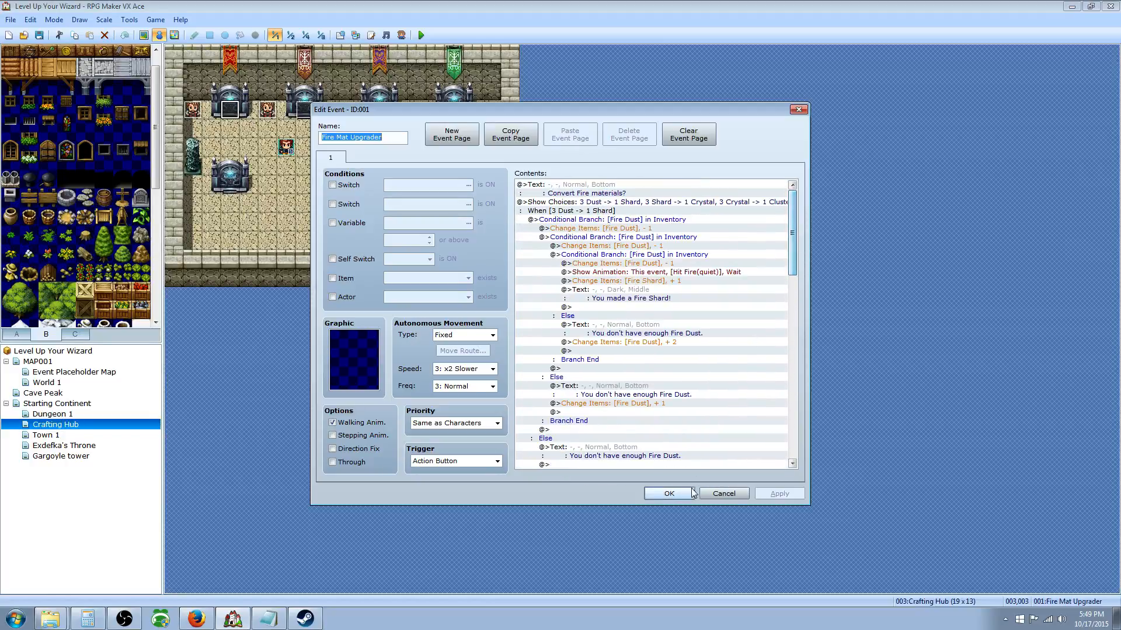
left_click(586, 193)
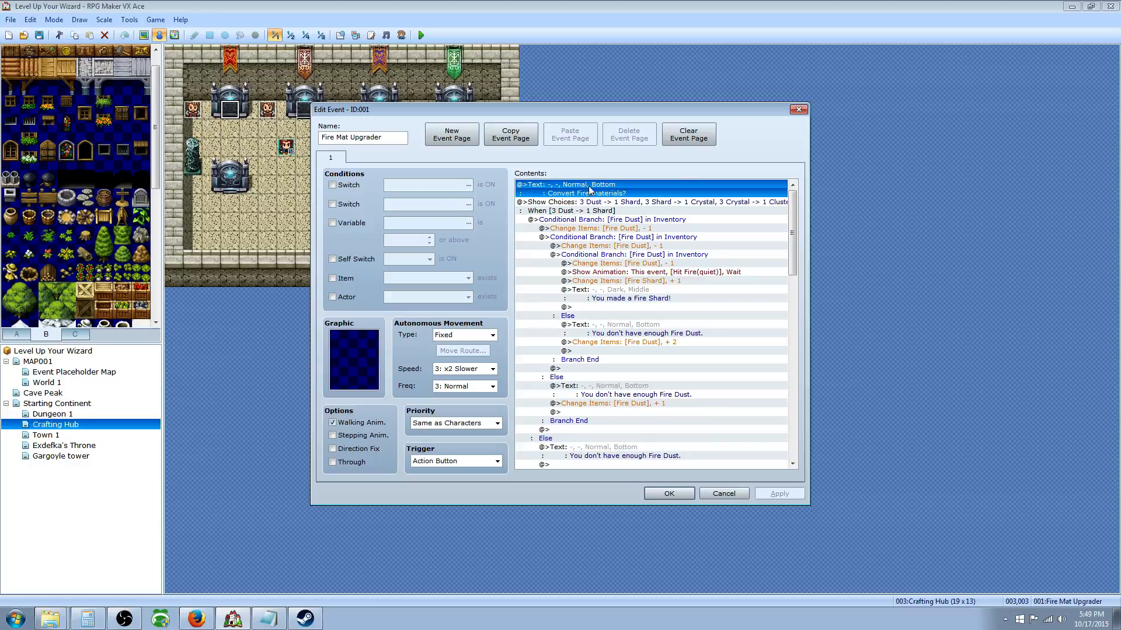
right_click(590, 189)
left_click(627, 239)
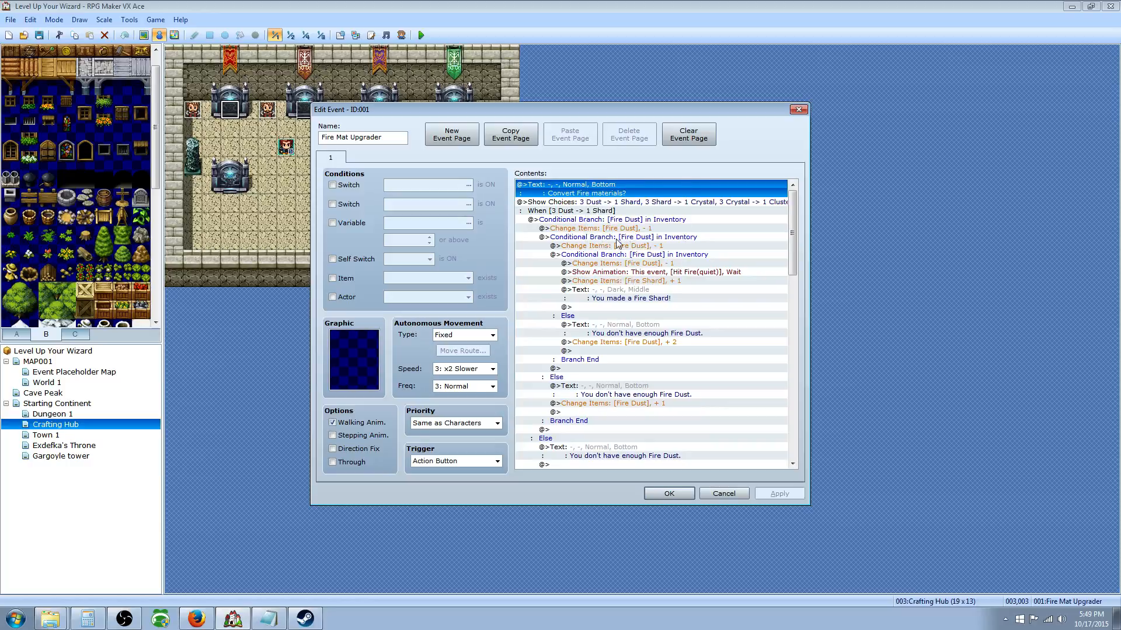
left_click(589, 203, "shift")
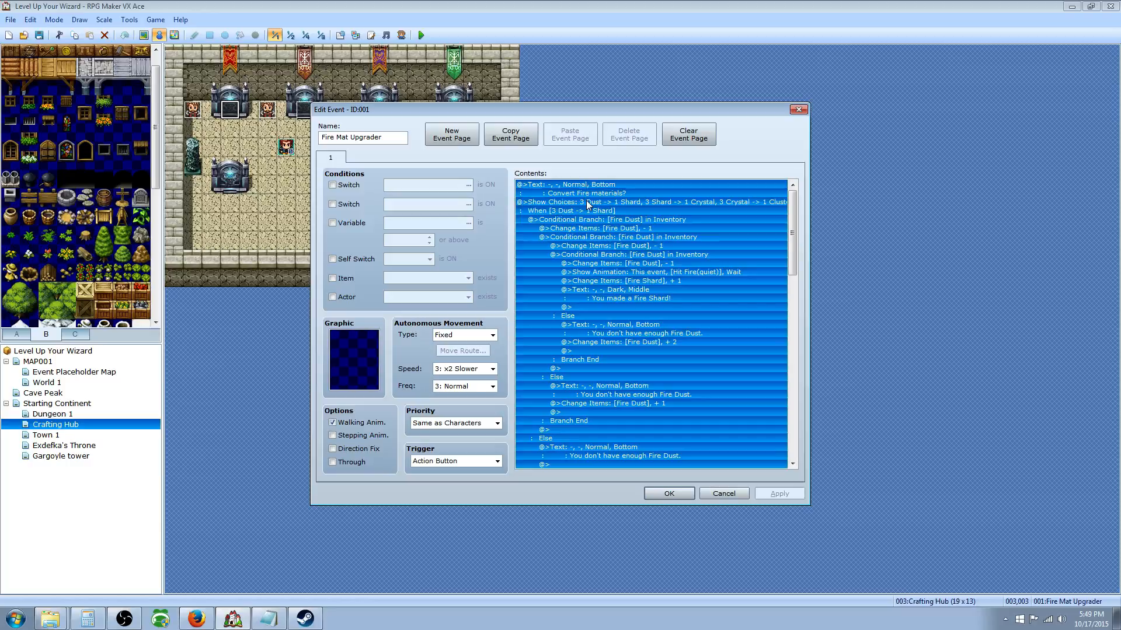
left_click(591, 194)
right_click(583, 186)
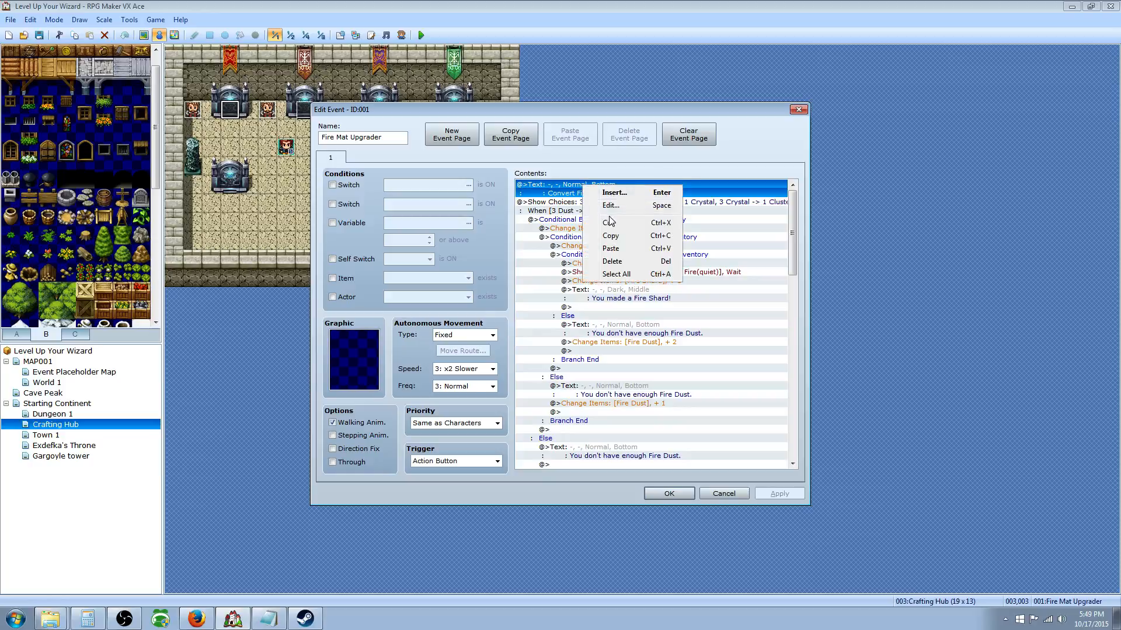
left_click(746, 490)
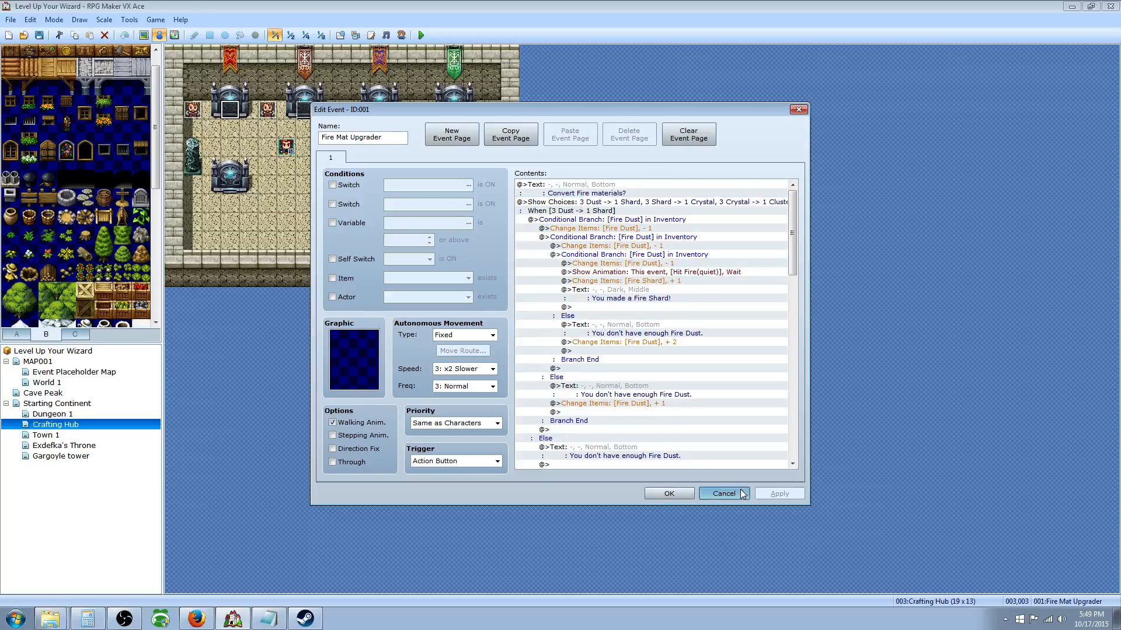
Create a new event on the lower-left pedestal with the message "Do you want to upgrade your materials?".
right_click(228, 185)
left_click(251, 189)
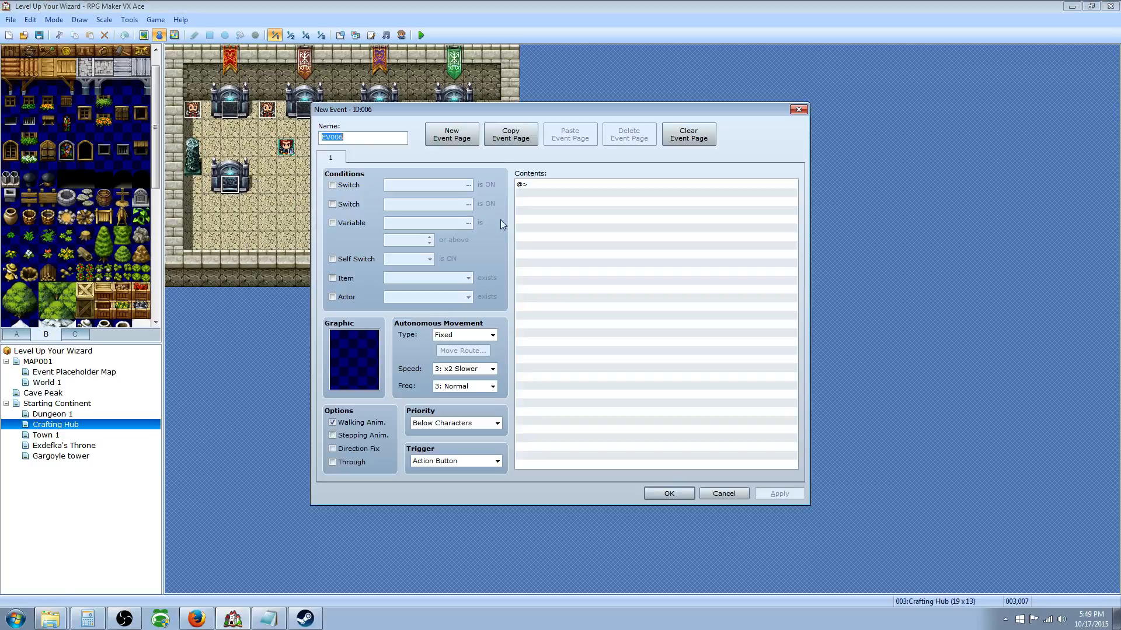
double_click(525, 184)
left_click(612, 199)
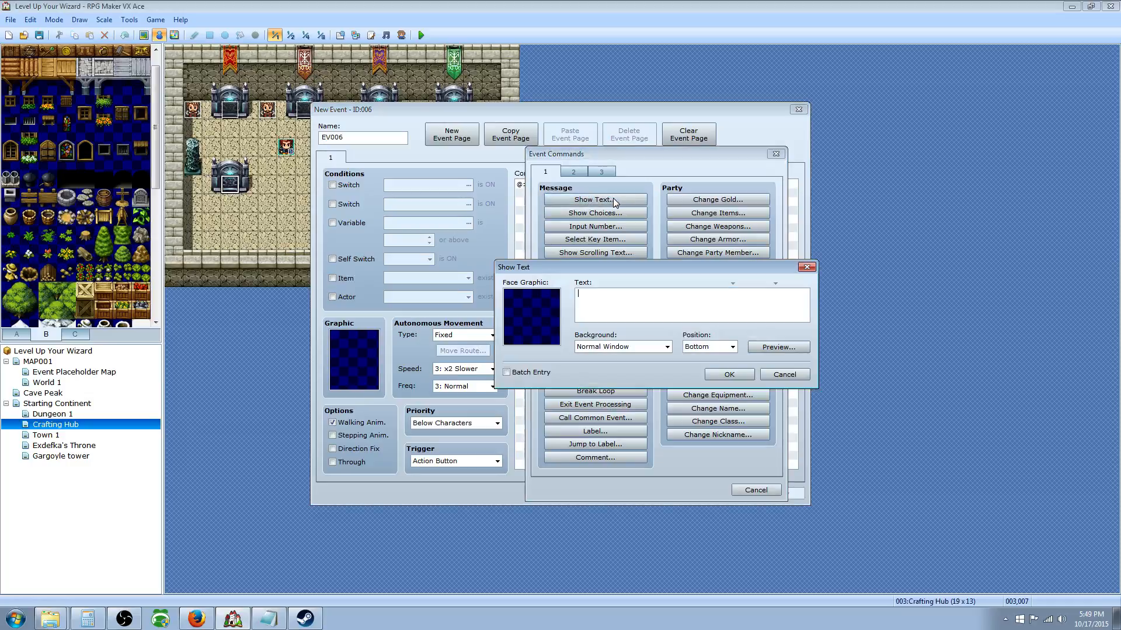
type("Do you want to upgrade your materials?")
left_click(729, 374)
Add a Show Choices command with the options Yes and No below the message.
right_click(585, 204)
left_click(593, 210)
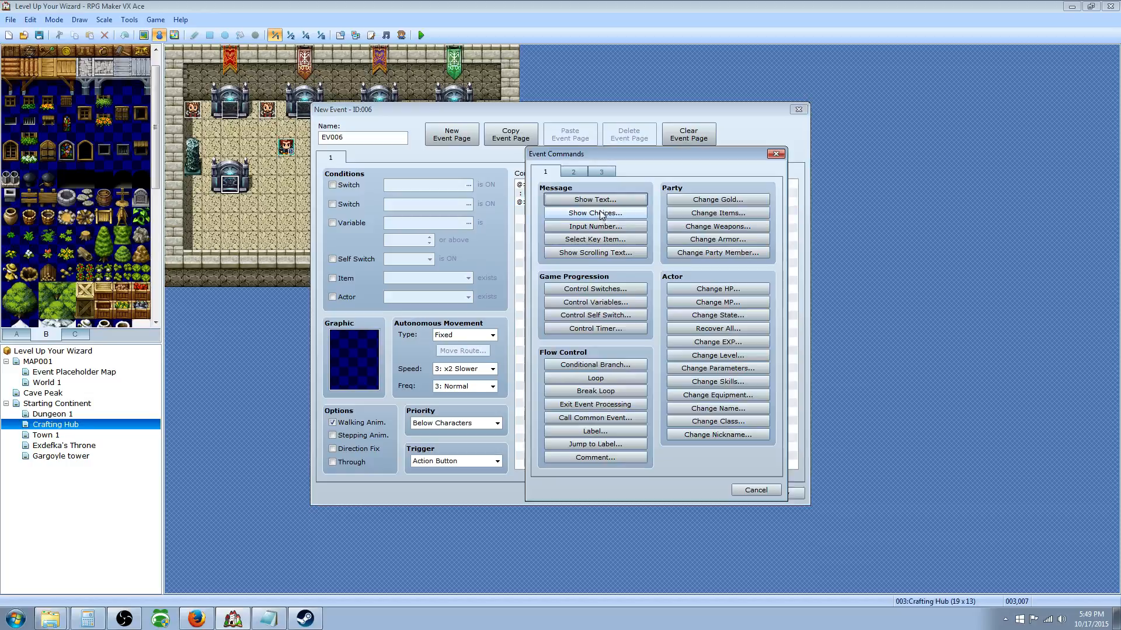
left_click(595, 214)
left_click(648, 388)
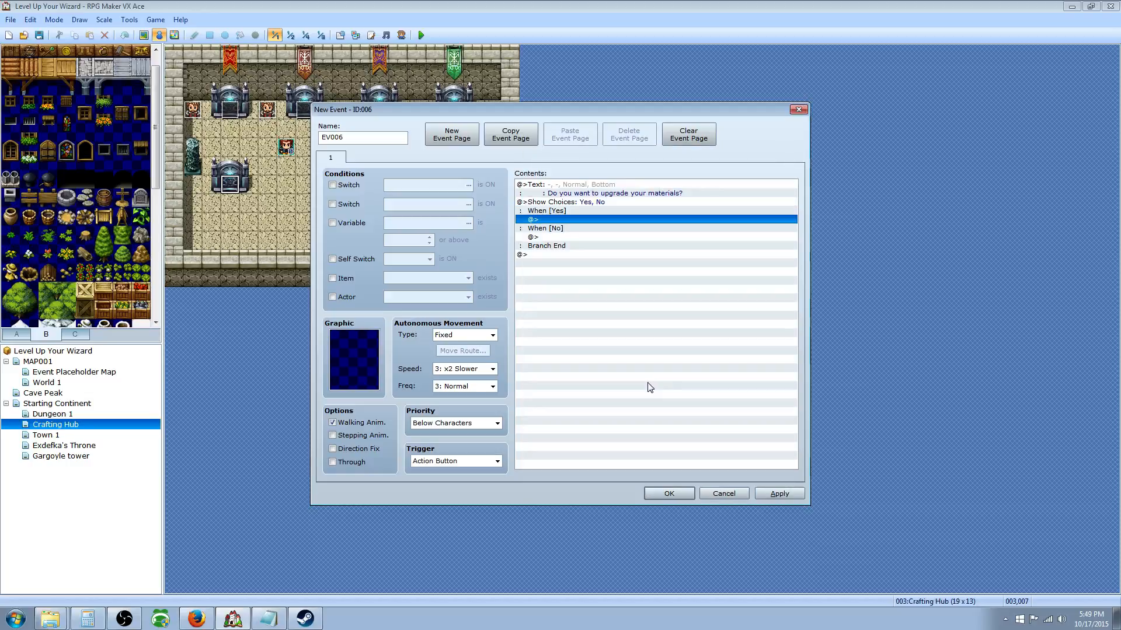
Change the event's message to "Do you want to upgrade your Water materials?".
right_click(555, 223)
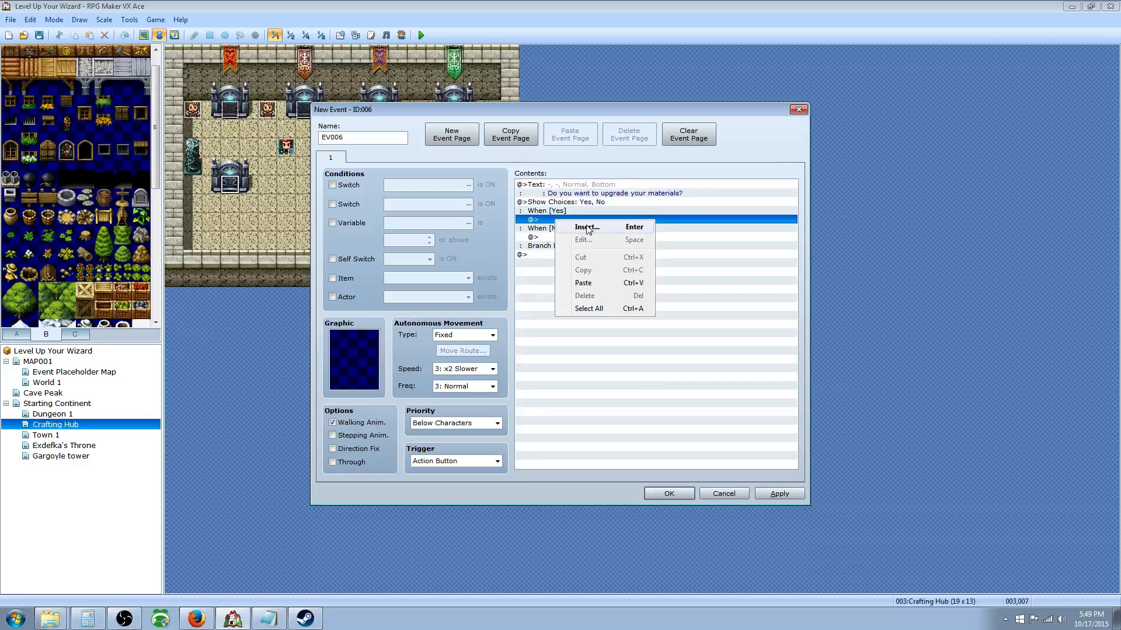
left_click(579, 193)
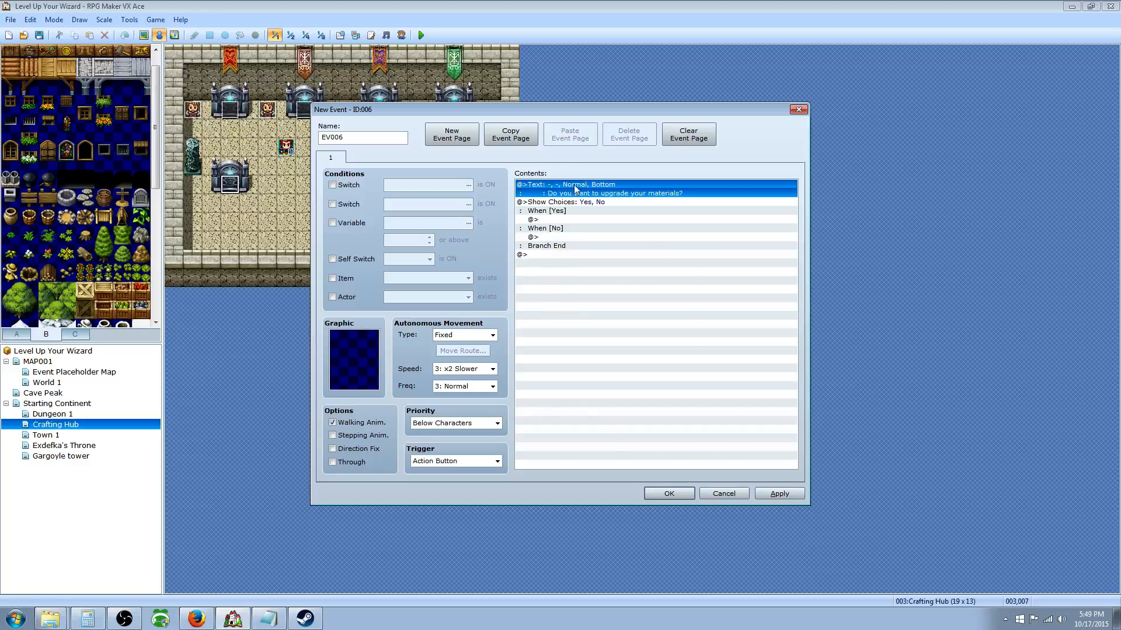
left_click_drag(475, 119, 510, 202)
left_click(226, 106)
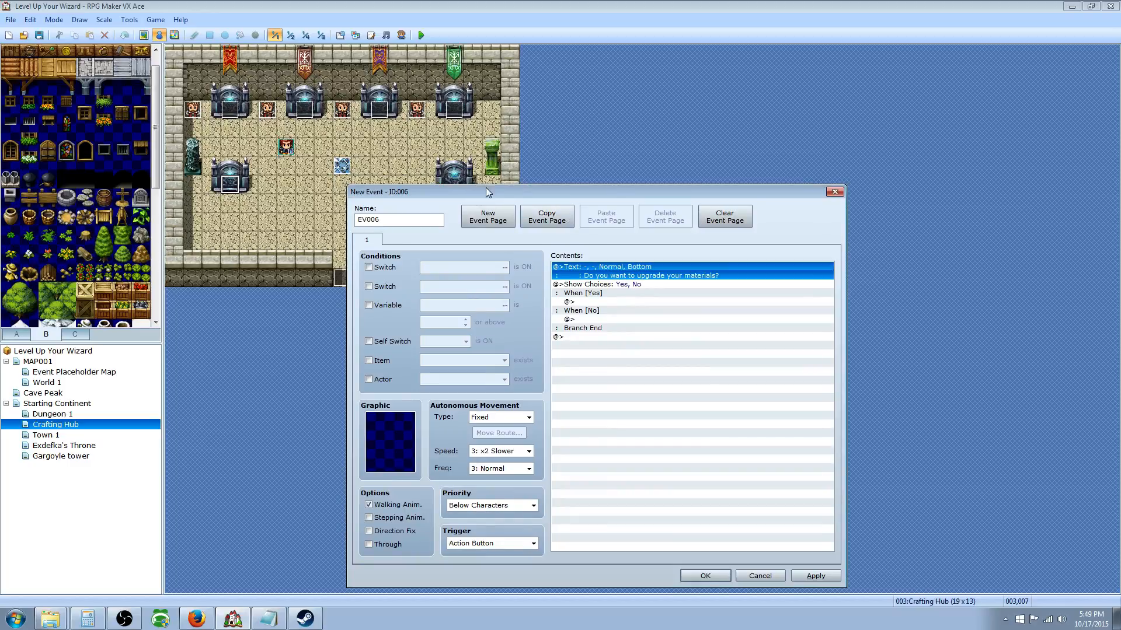
double_click(633, 273)
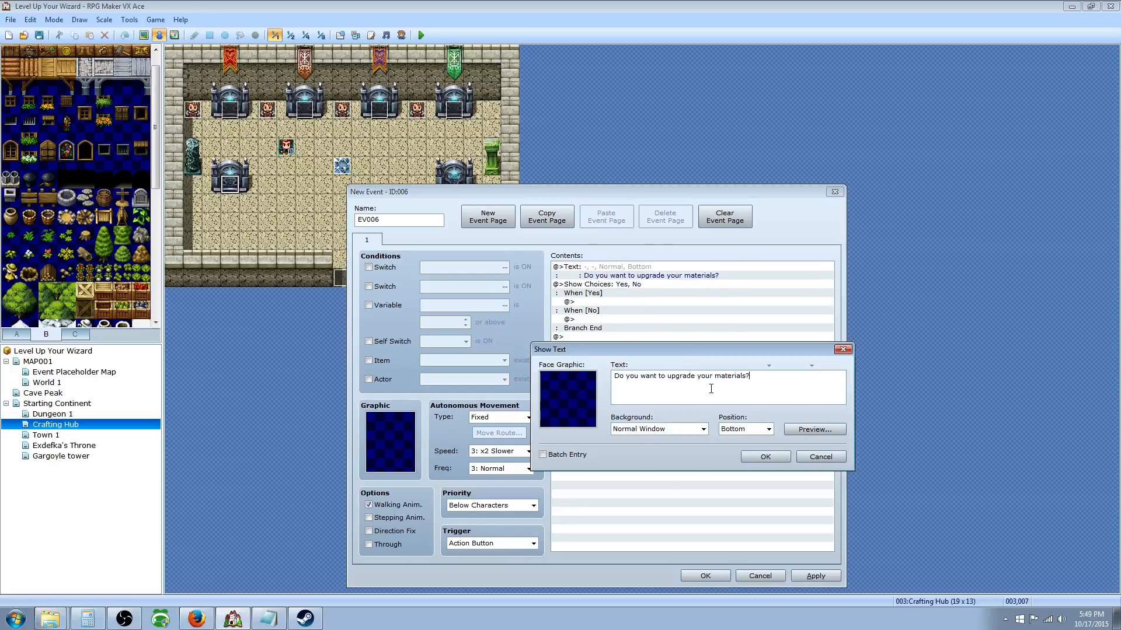
left_click_drag(752, 378, 719, 387)
type("Water")
left_click(765, 457)
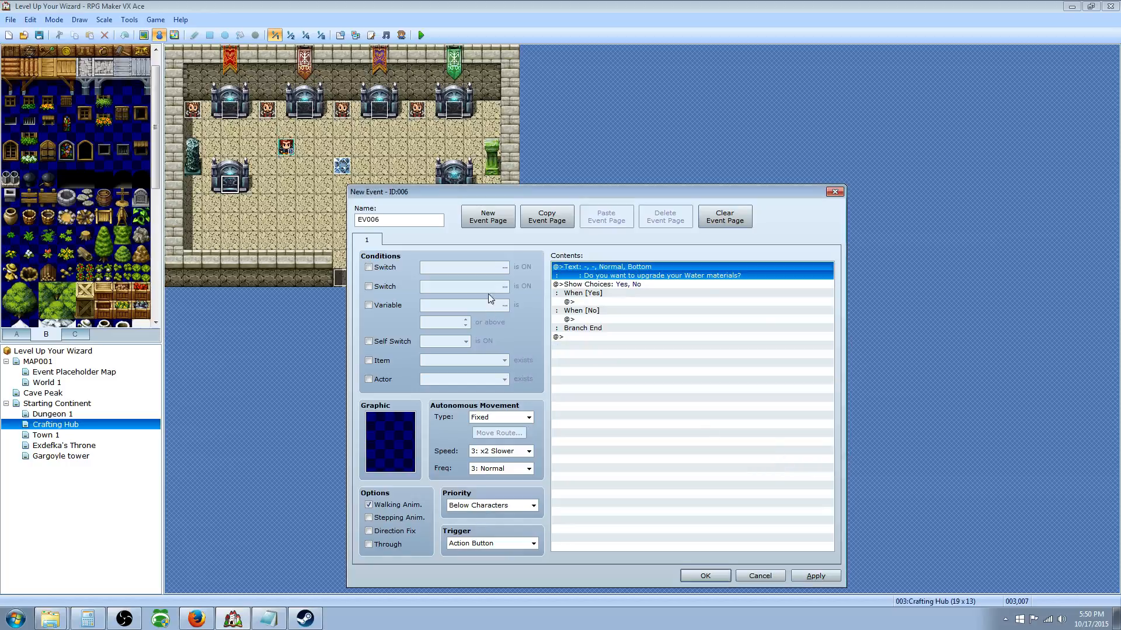
Insert a Control Variables command under the Yes choice and open the selection of its single variable.
left_click(607, 293)
left_click(605, 301)
right_click(622, 305)
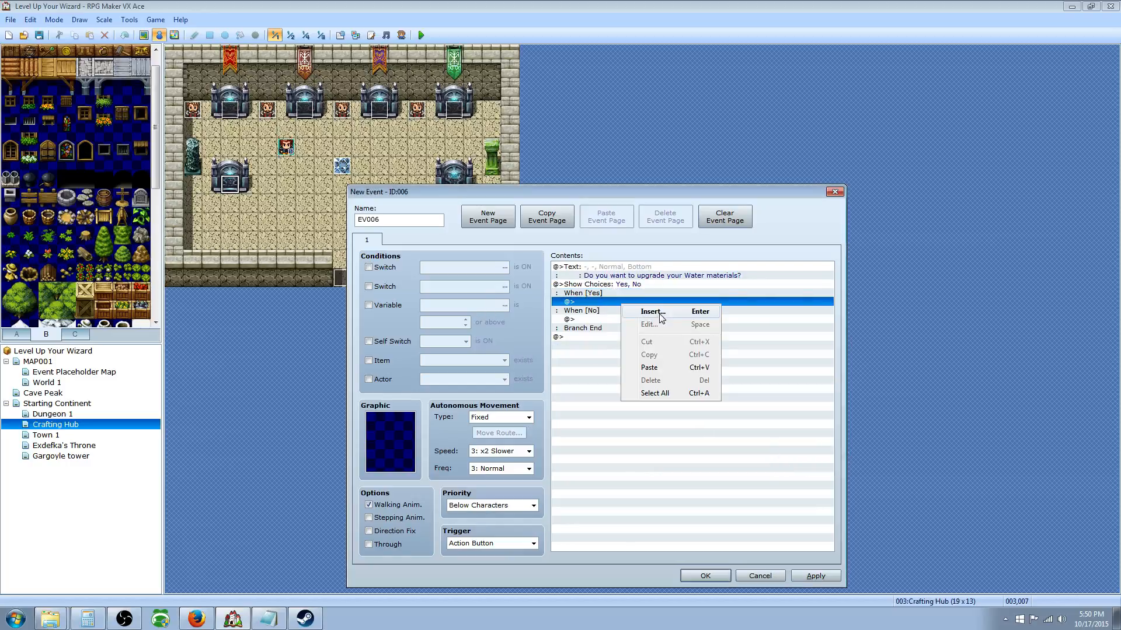
left_click(659, 311)
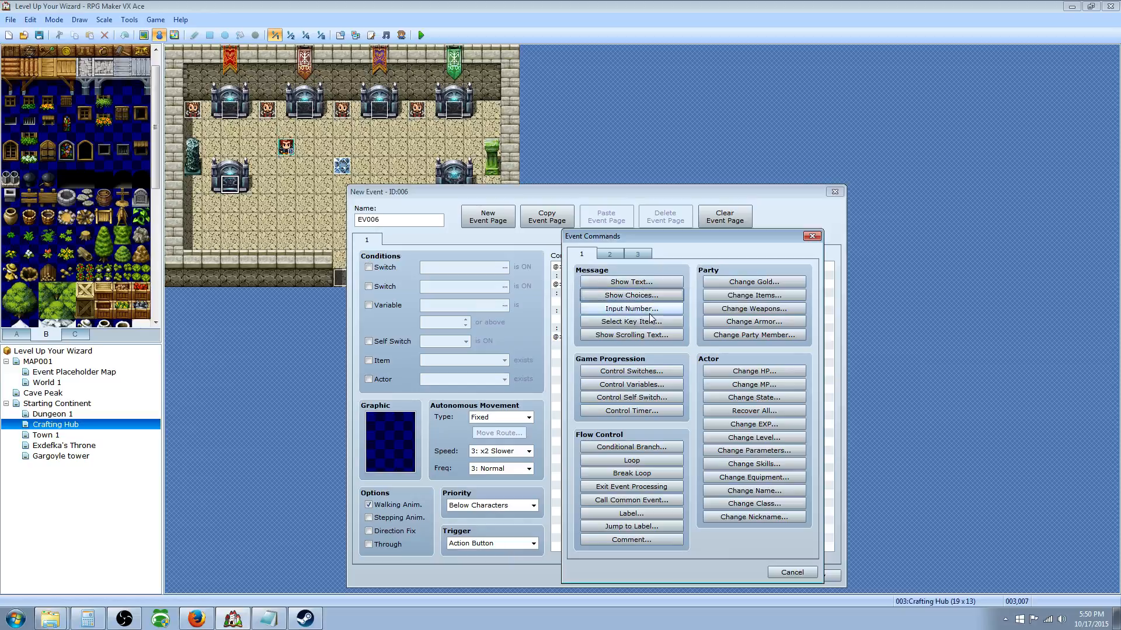
left_click(639, 385)
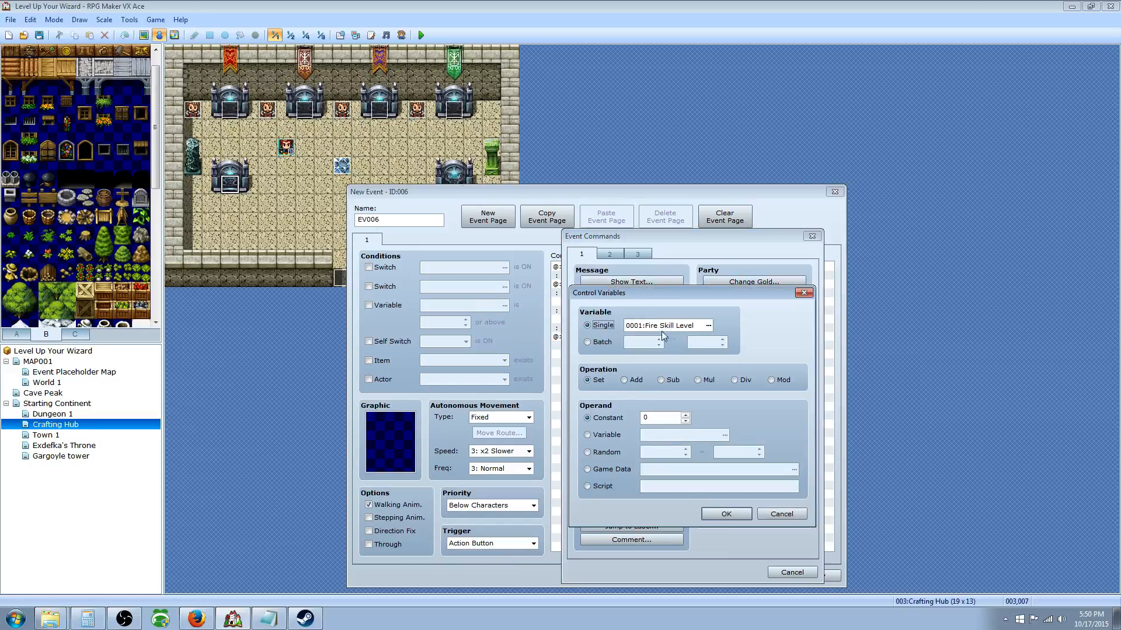
left_click(708, 326)
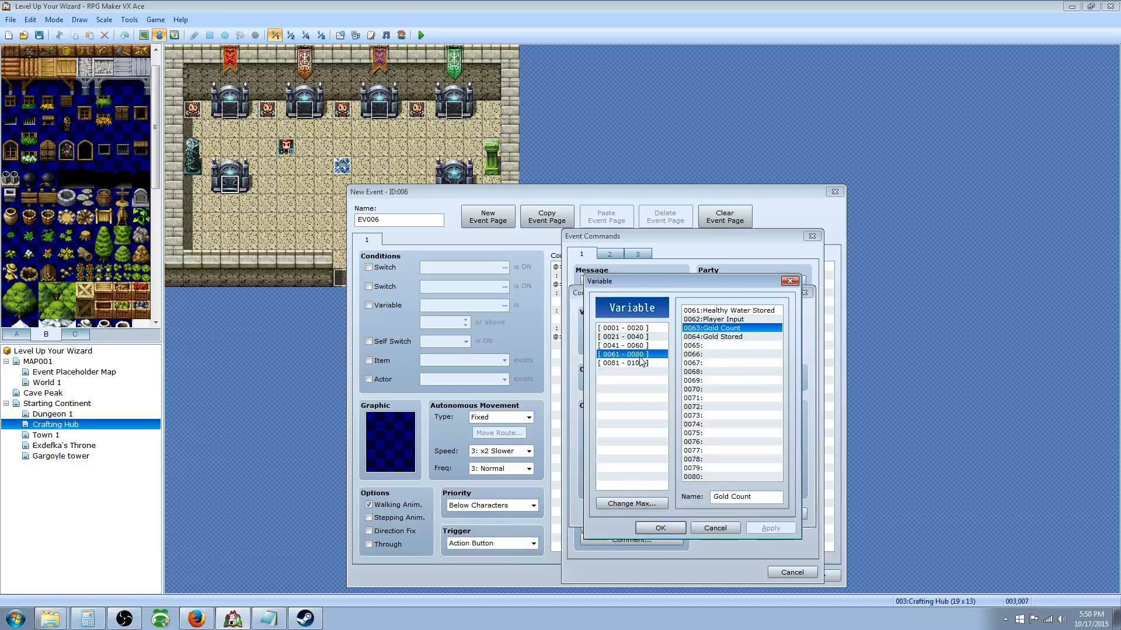
Name the empty variable 0091 "Water droplet count" and assign it to the Control Variables command.
left_click(642, 363)
left_click(729, 398)
left_click(733, 497)
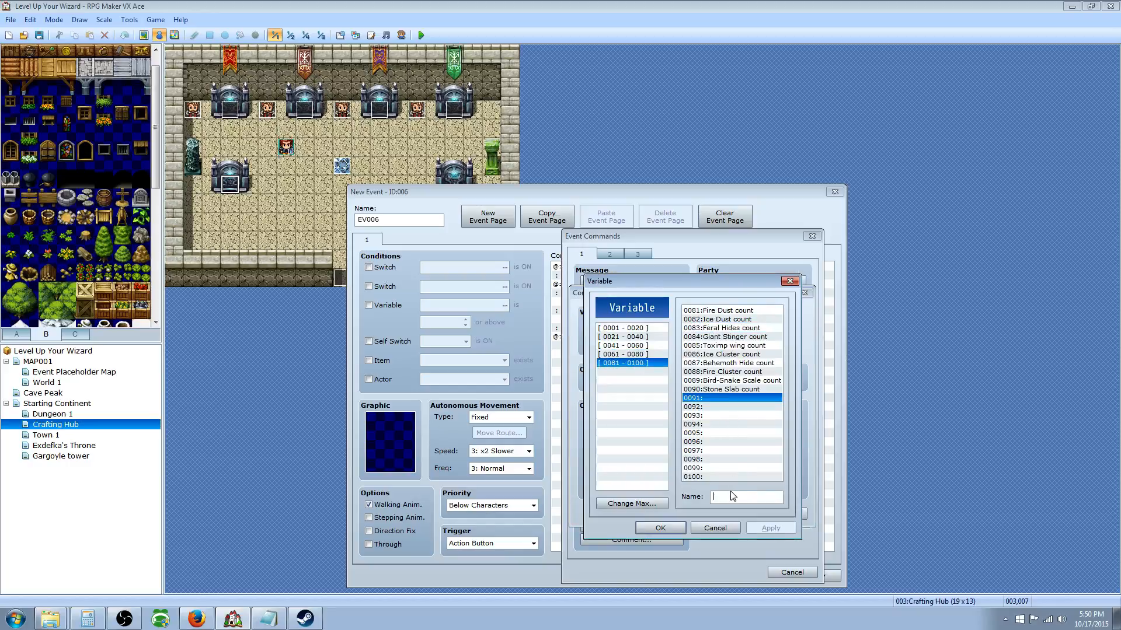
type("w")
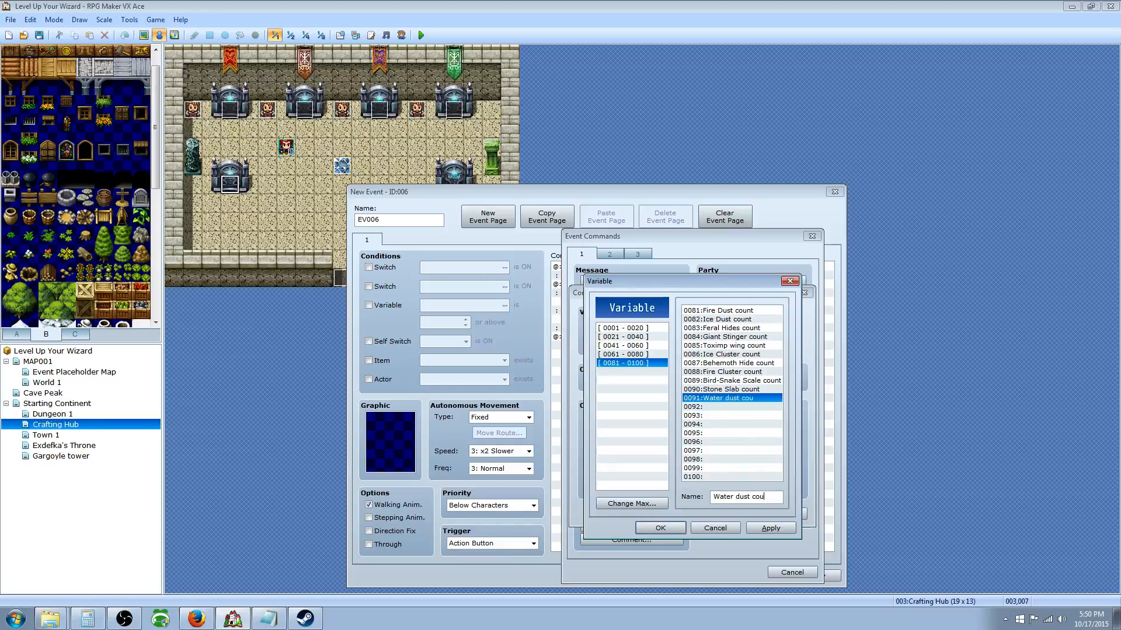
double_click(749, 498)
type("dropplet")
key("BackSpace")
key("BackSpace")
type("ple")
key("BackSpace")
key("BackSpace")
key("BackSpace")
type("let")
key("BackSpace")
left_click(658, 528)
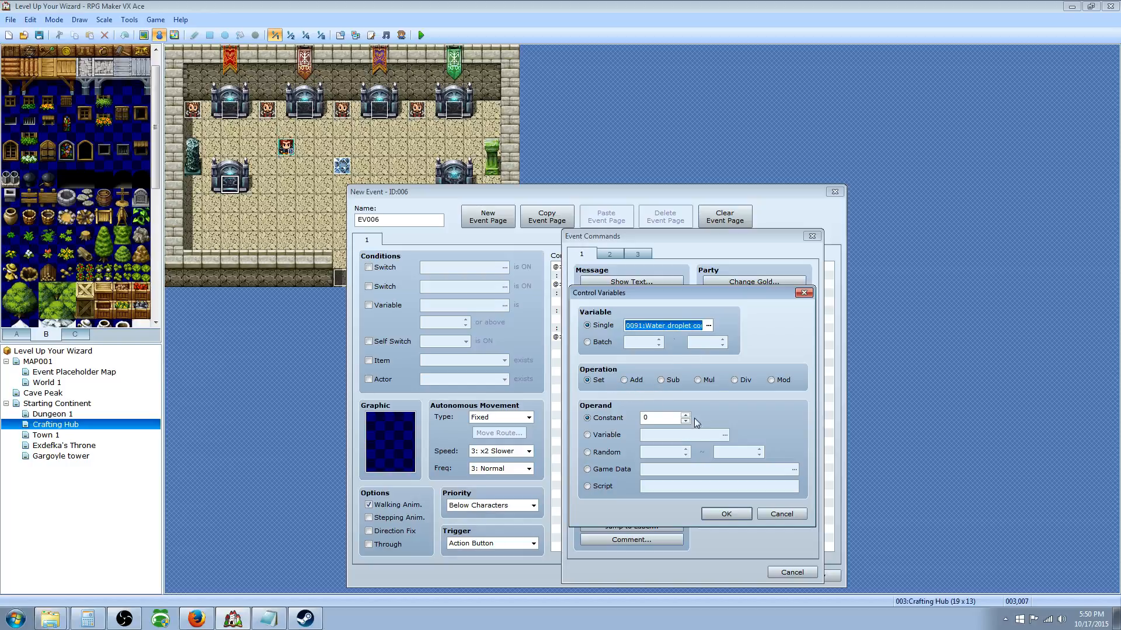
Set the variable's operand to game data, the number of 058:Water Droplets in the inventory, and confirm the Control Variables command.
left_click(587, 470)
left_click(794, 469)
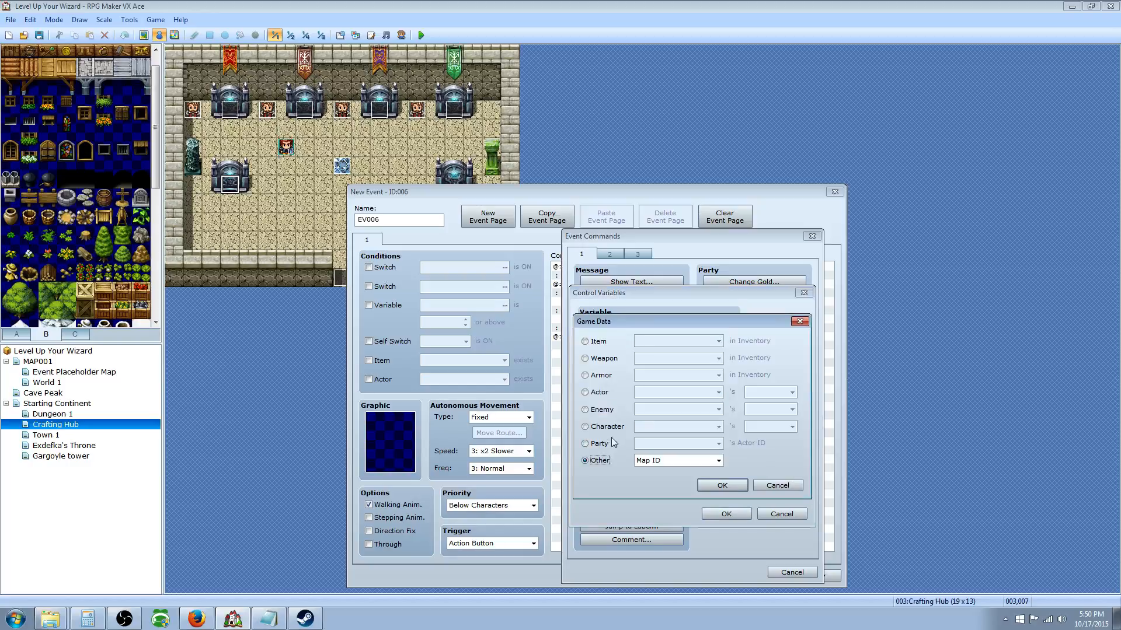
left_click(601, 342)
left_click(719, 341)
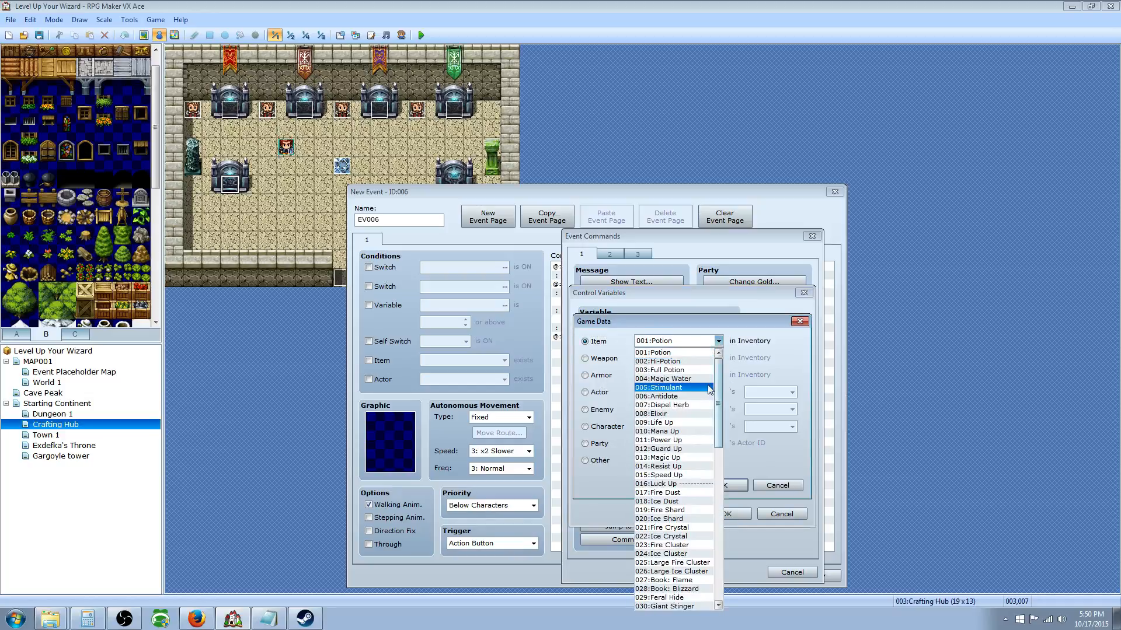
scroll(718, 411, "down", 1)
left_click_drag(719, 412, 721, 527)
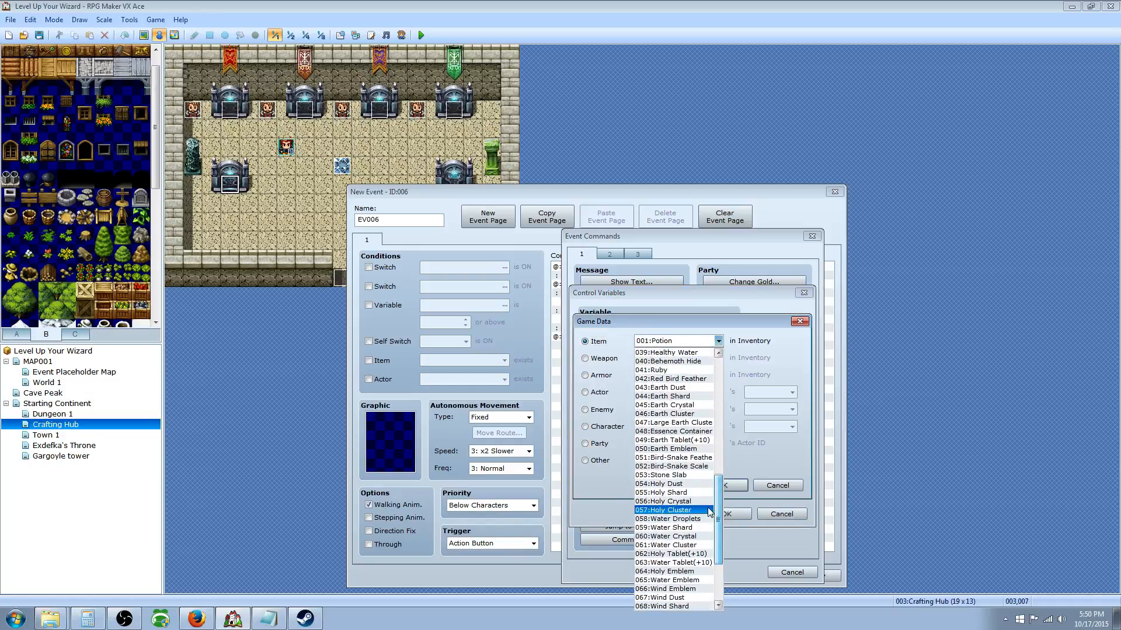
left_click(671, 519)
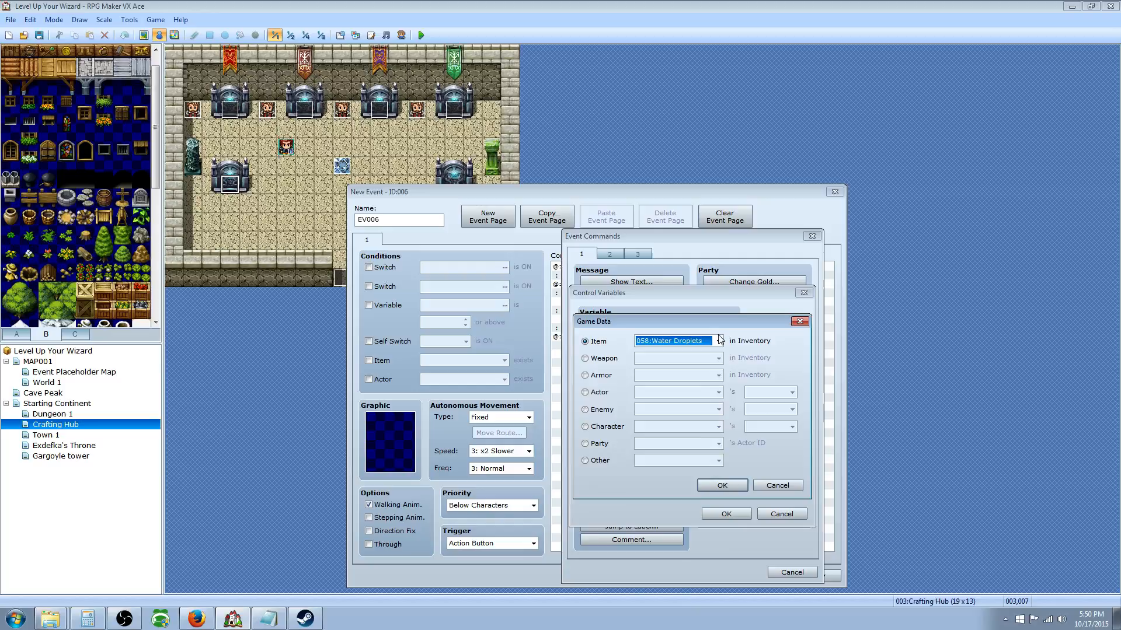
left_click(724, 484)
left_click(726, 514)
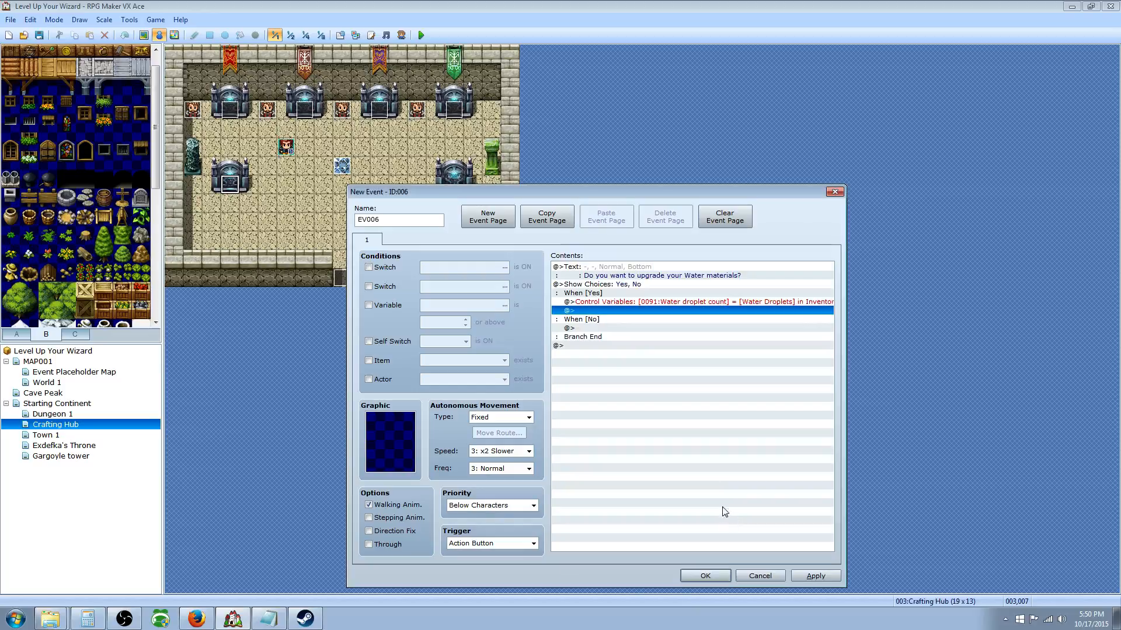
right_click(617, 311)
left_click(649, 318)
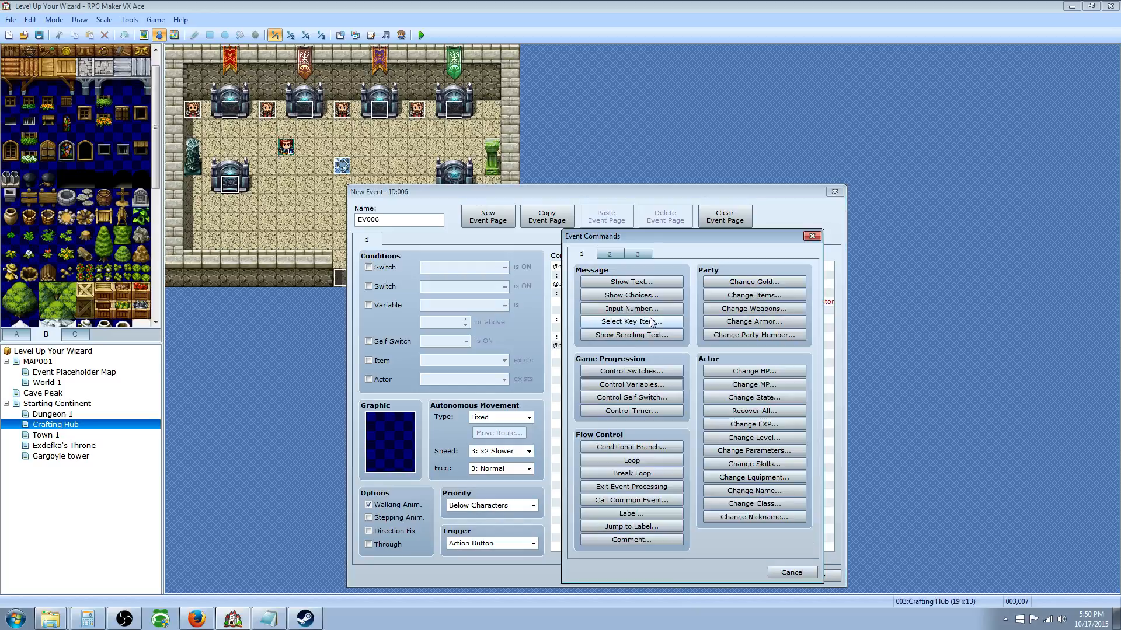
left_click(790, 576)
Save the new event and look up how the Fire Mat Upgrader event lists its conversion choices.
left_click(600, 302)
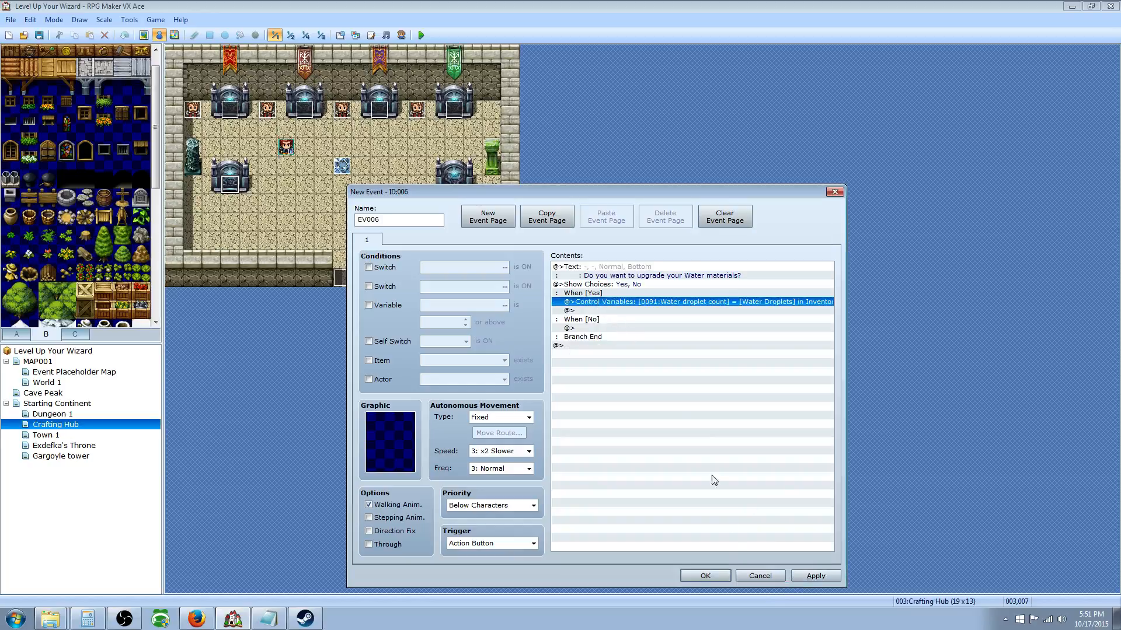
left_click(721, 575)
right_click(230, 109)
left_click(253, 112)
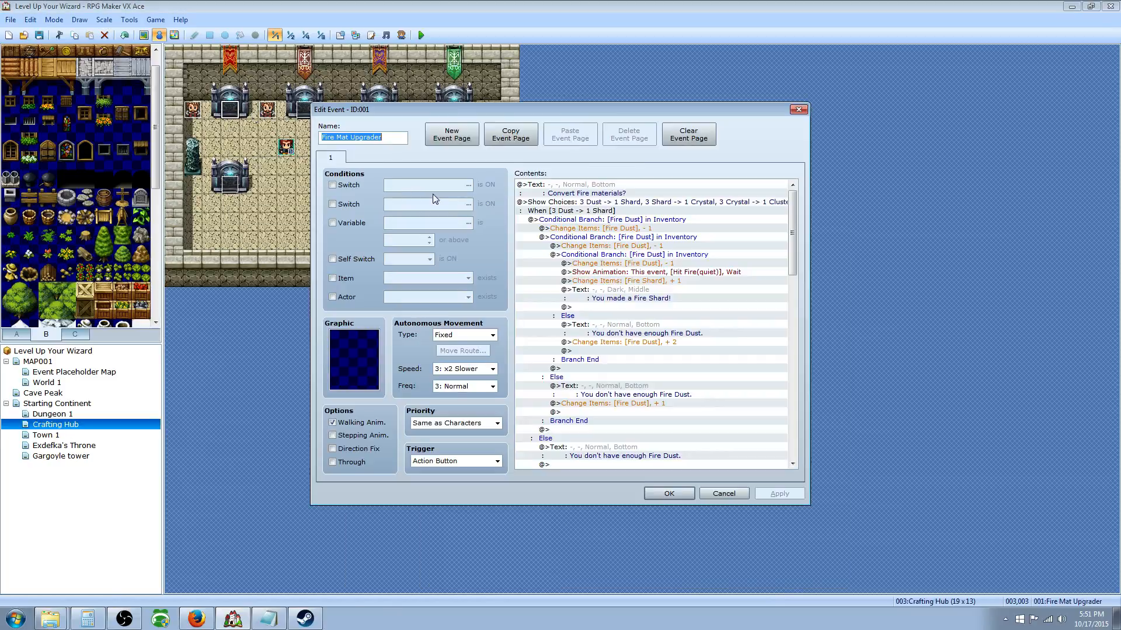
left_click(611, 195)
left_click(608, 205)
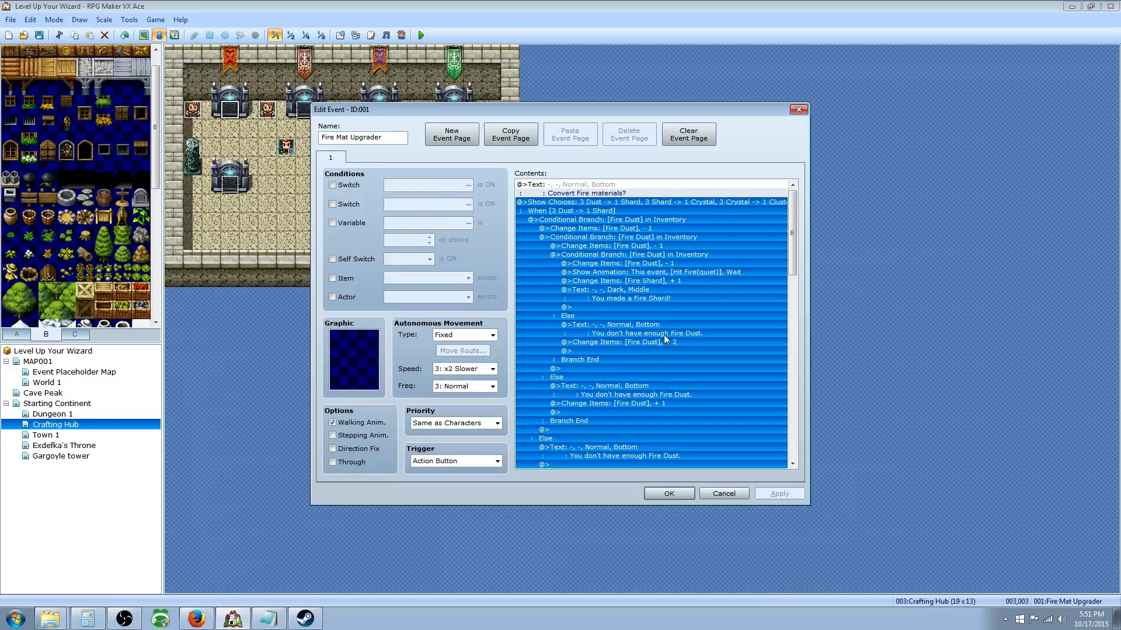
left_click(667, 496)
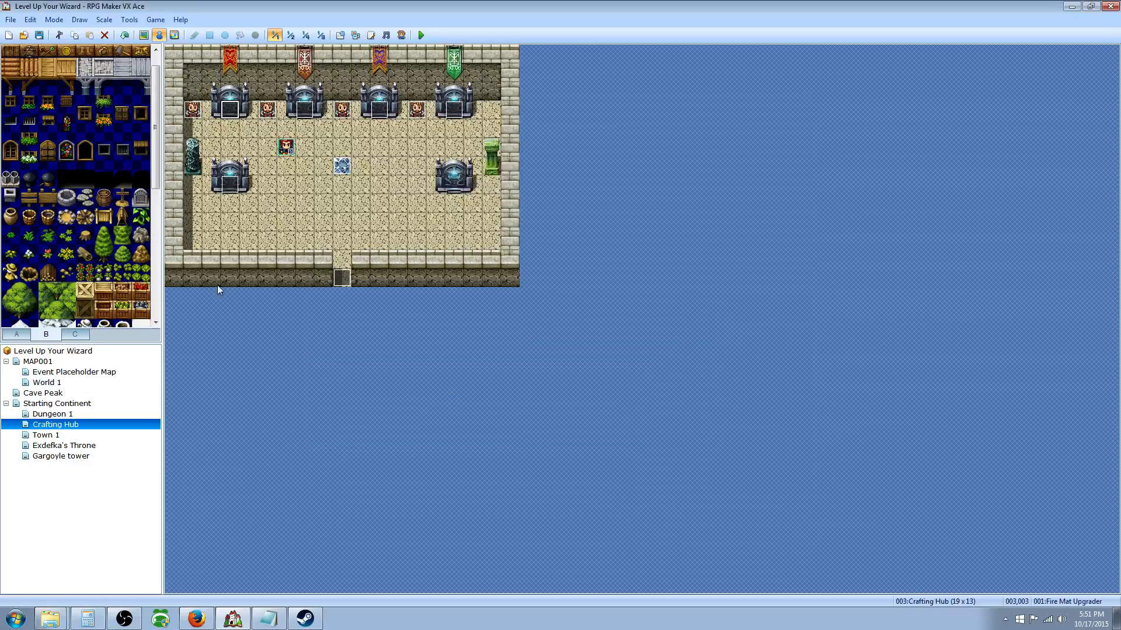
Change the Water event's choices to "3 Drops -> Shard", "3 Shards -> 1 Crystal" and "3 Crystals -> Cluster", with Choice 4 on cancel.
right_click(228, 188)
left_click(249, 196)
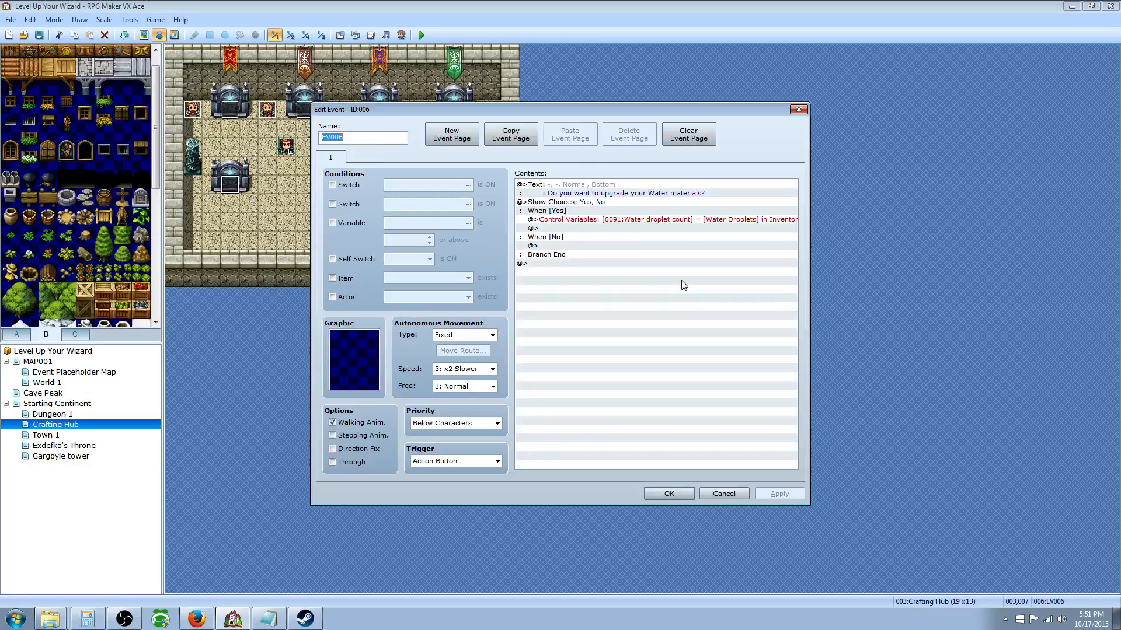
left_click(568, 204)
double_click(568, 204)
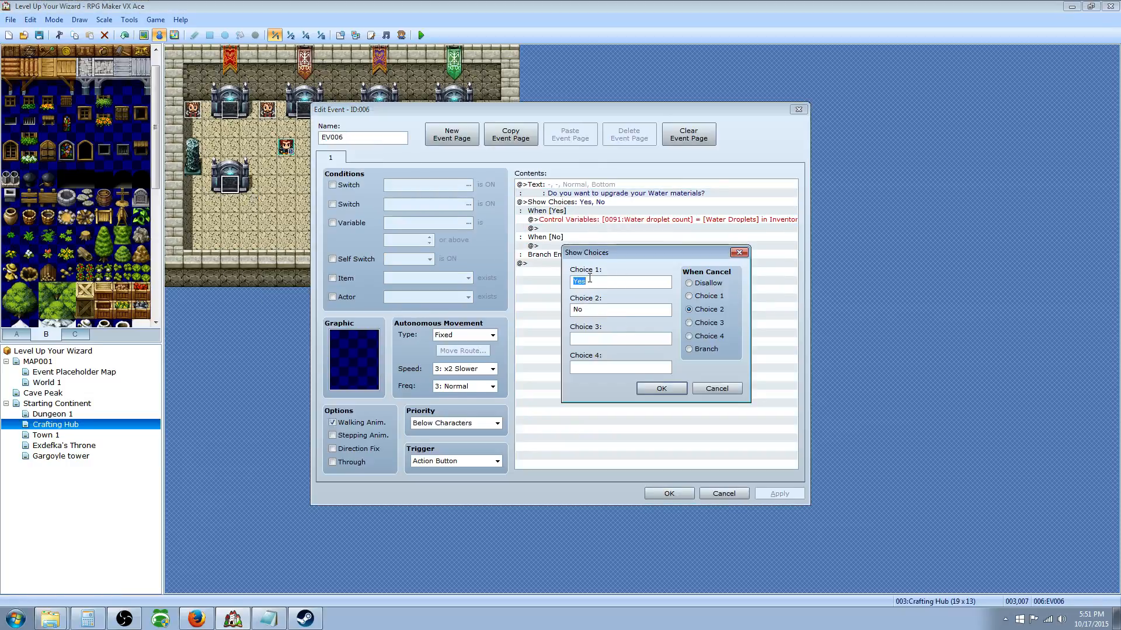
type("3 Drops -> Shard")
left_click(617, 285)
left_click(613, 283)
type("3")
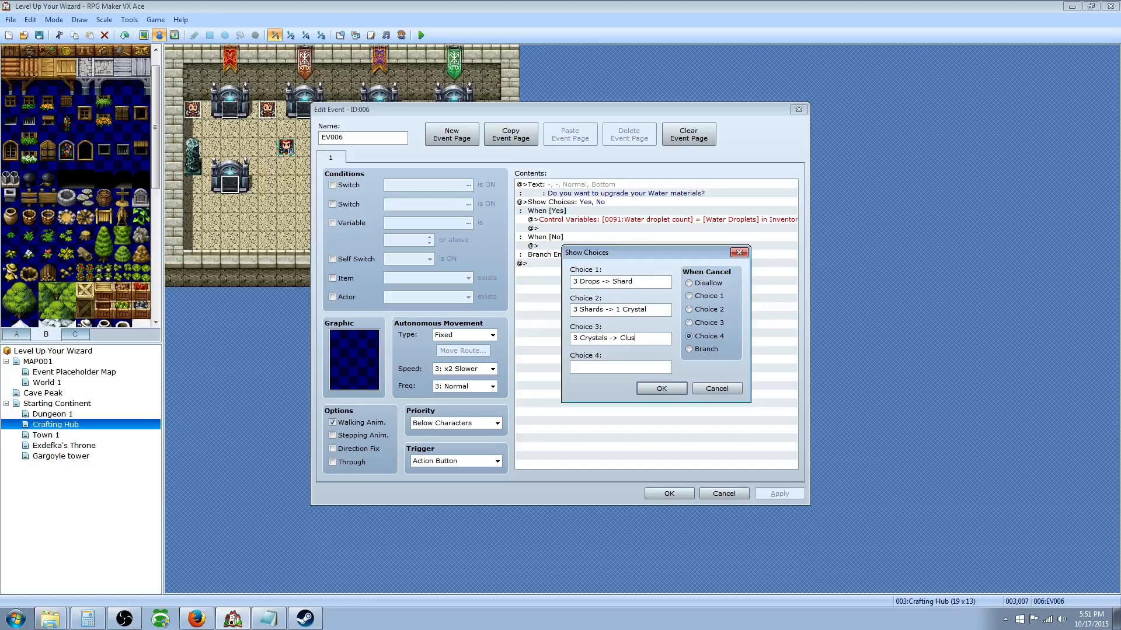
left_click(662, 388)
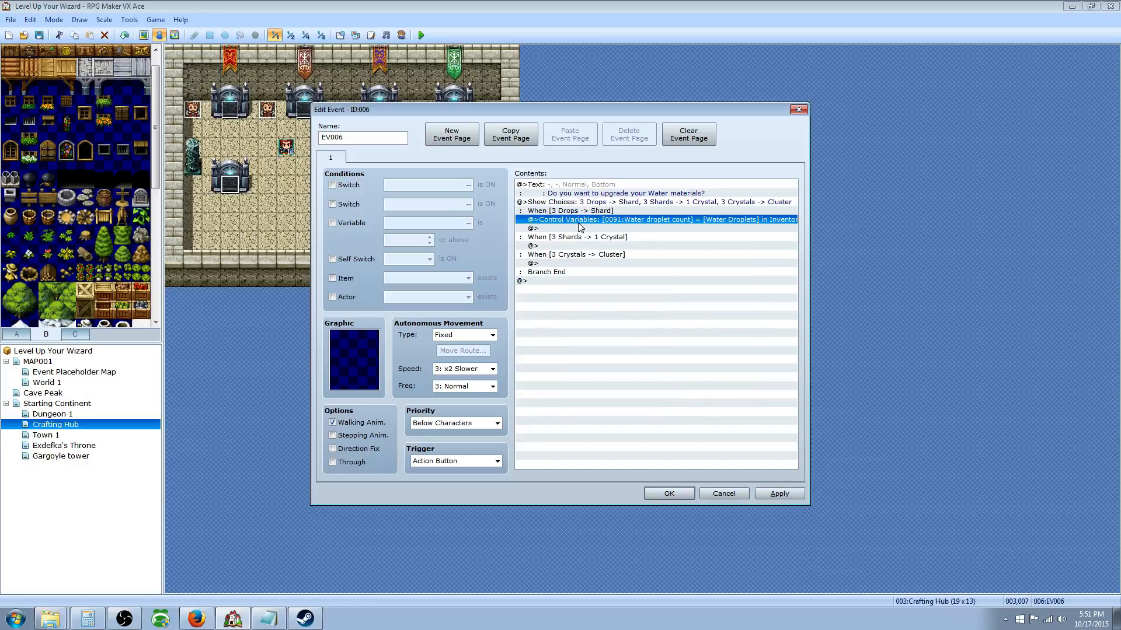
Insert a Conditional Branch below the Control Variables command that tests the variable 0091 Water droplet count.
left_click(609, 221)
left_click(580, 228)
right_click(580, 228)
left_click(628, 236)
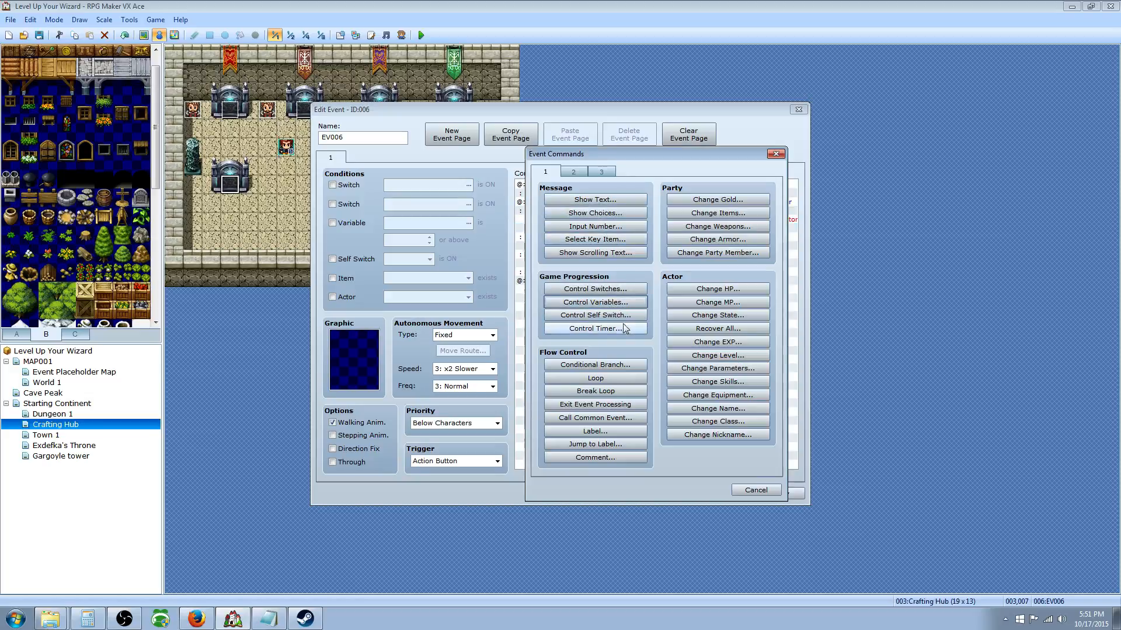
left_click(598, 366)
left_click(585, 237)
left_click(614, 237)
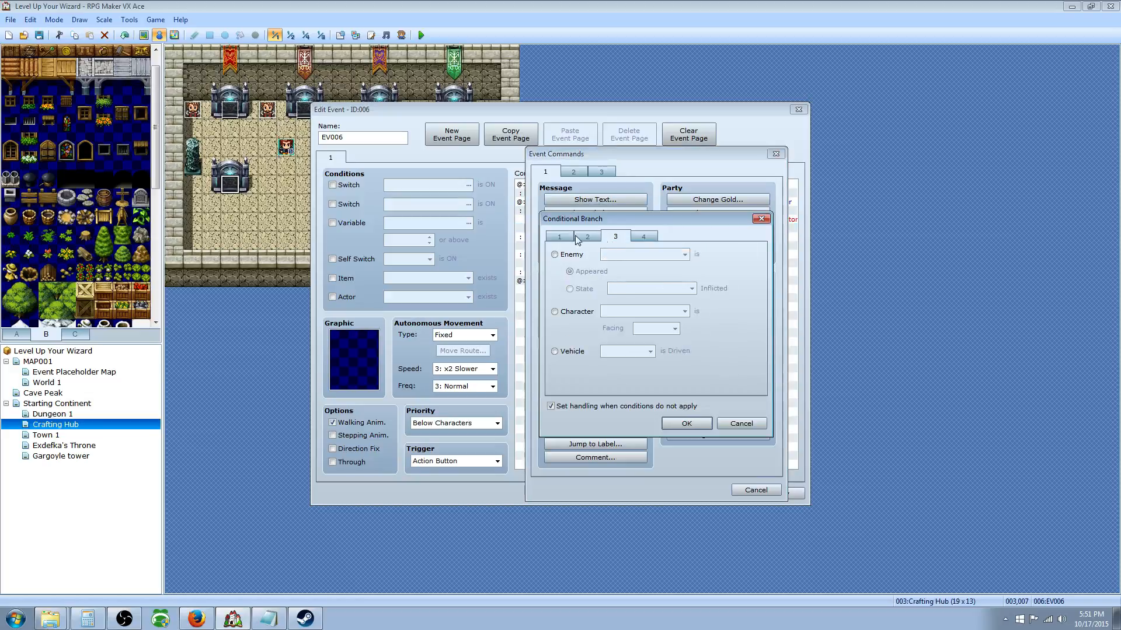
left_click(561, 235)
left_click(588, 236)
left_click(559, 237)
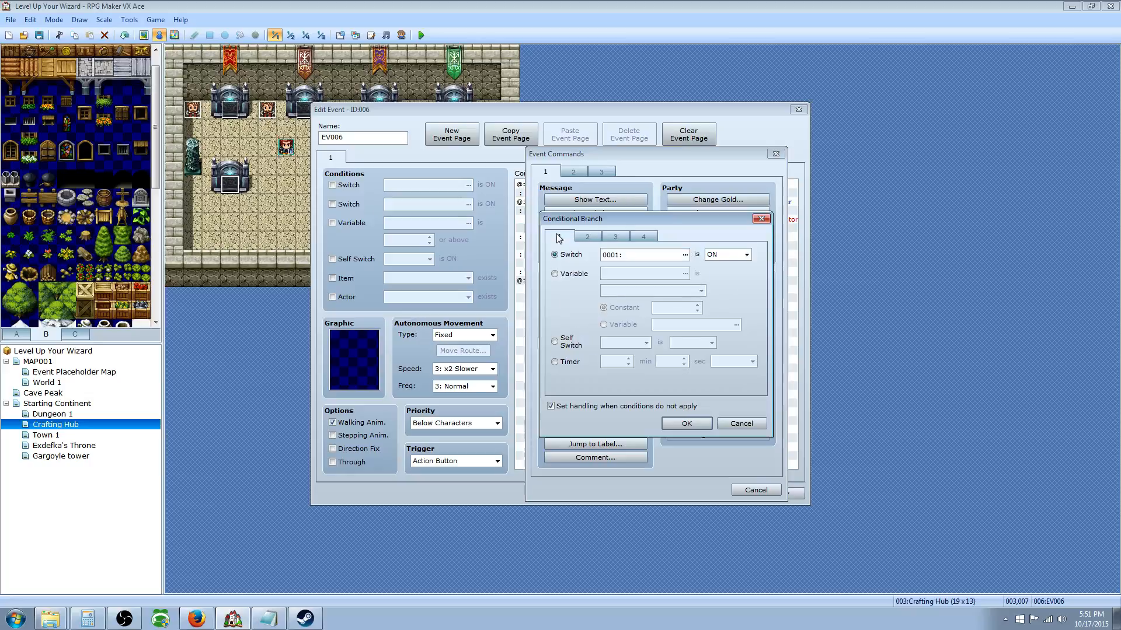
left_click(573, 275)
left_click(685, 273)
left_click(688, 318)
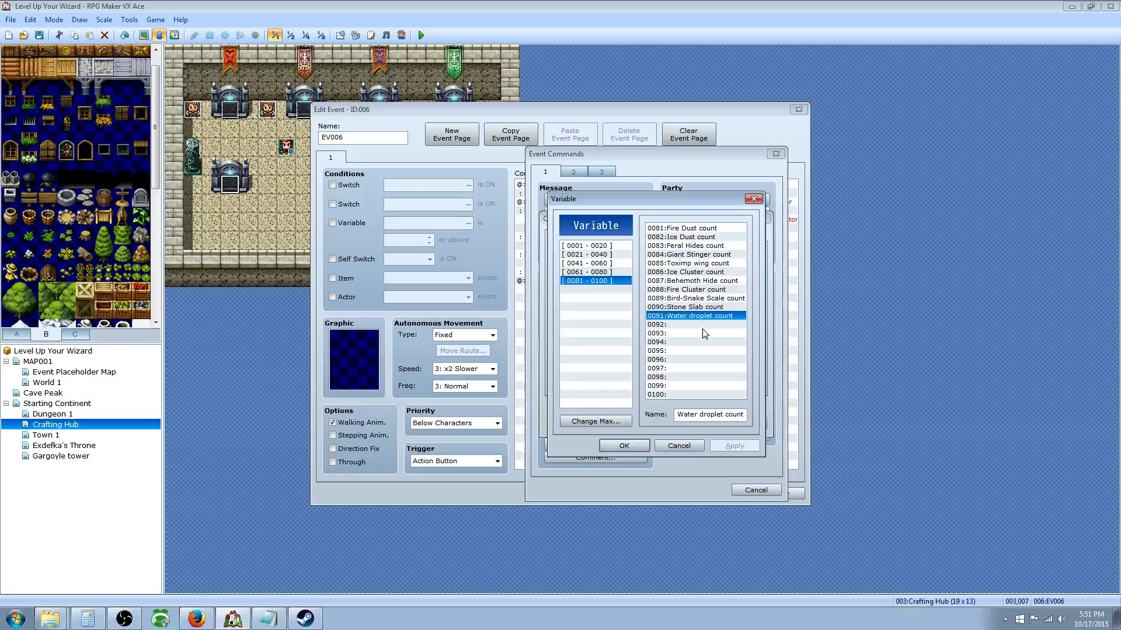
left_click(633, 447)
Set the branch condition to Greater than or Equal to the constant 3, with handling for when it does not apply.
left_click(700, 290)
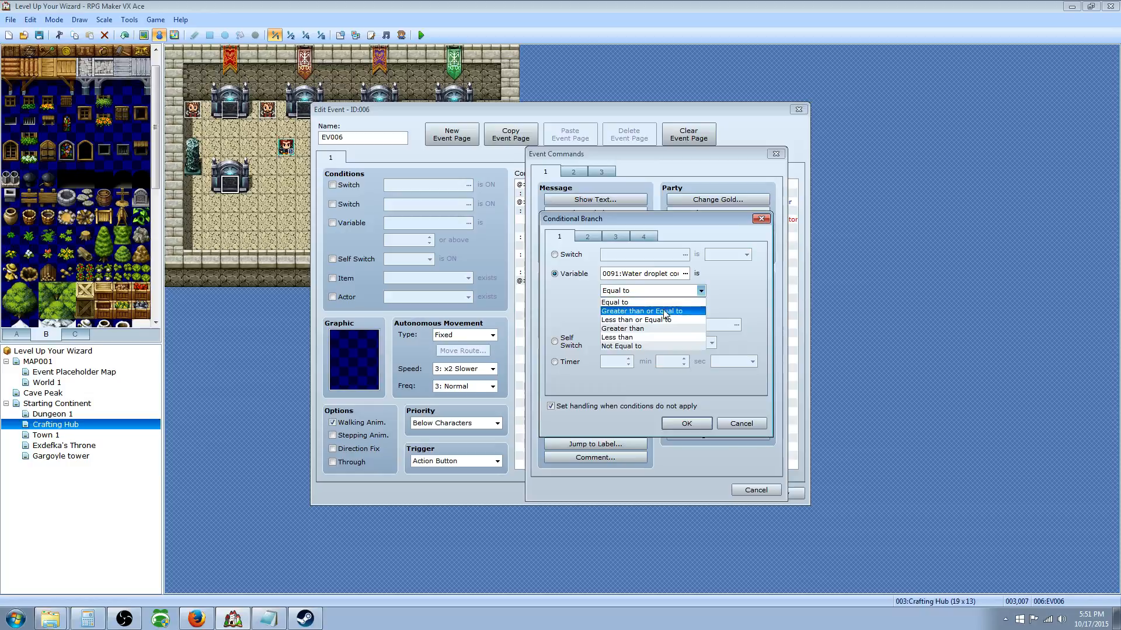
left_click(675, 311)
left_click(697, 305)
left_click(697, 304)
left_click(696, 305)
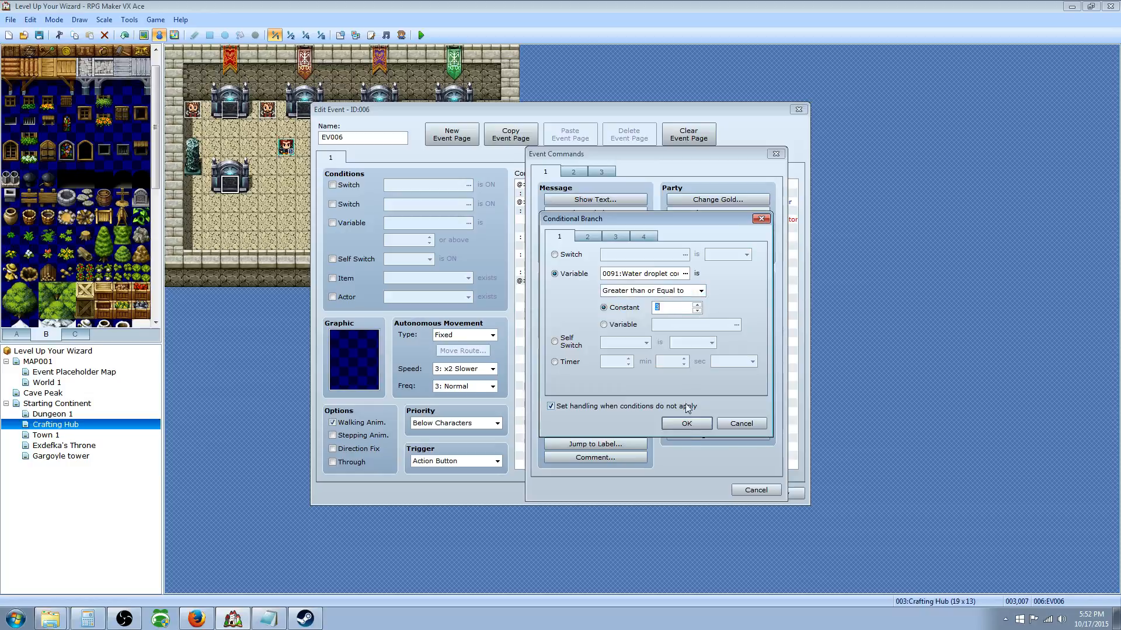
left_click(685, 423)
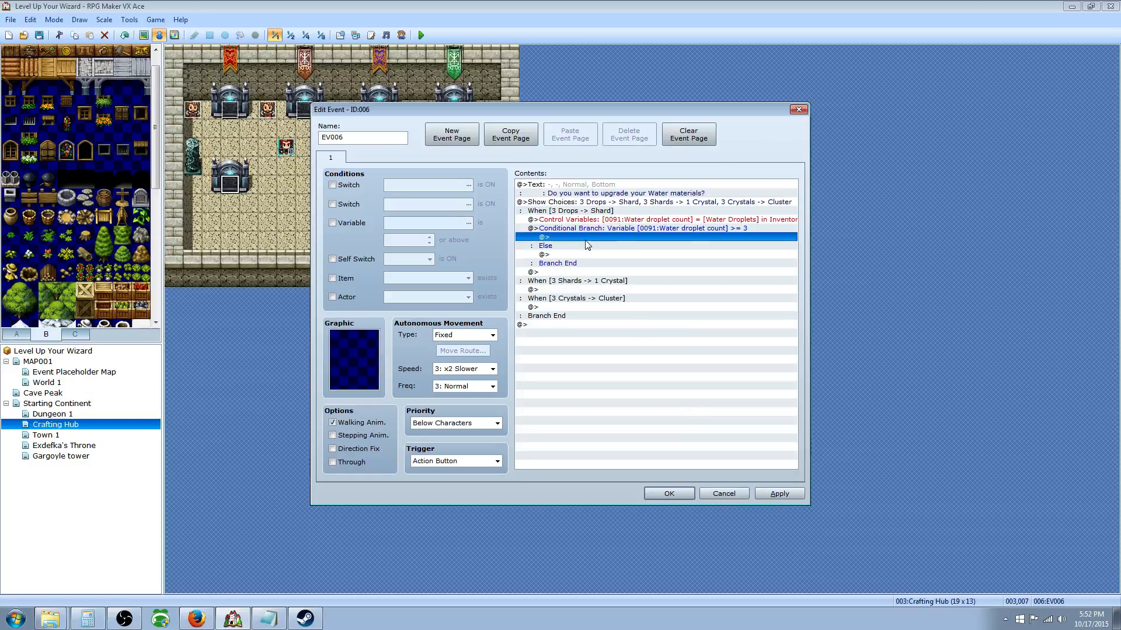
Add a Change Items command inside the conditional branch that decreases 058:Water Droplets by 3.
right_click(602, 240)
left_click(618, 242)
left_click(720, 215)
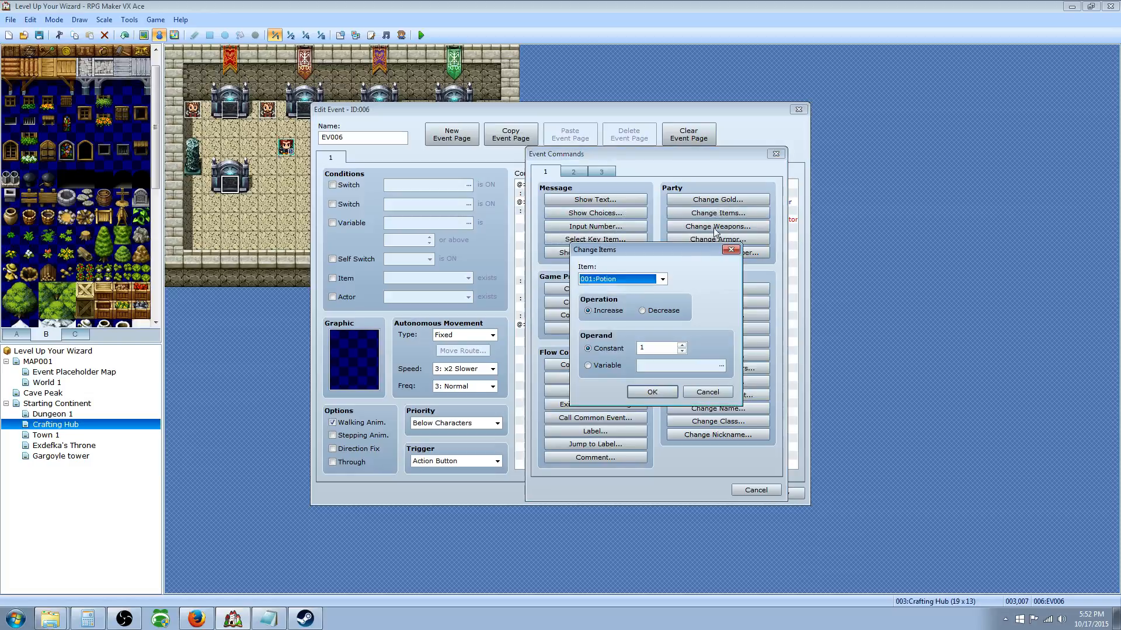
left_click(662, 280)
scroll(663, 448, "down", 10)
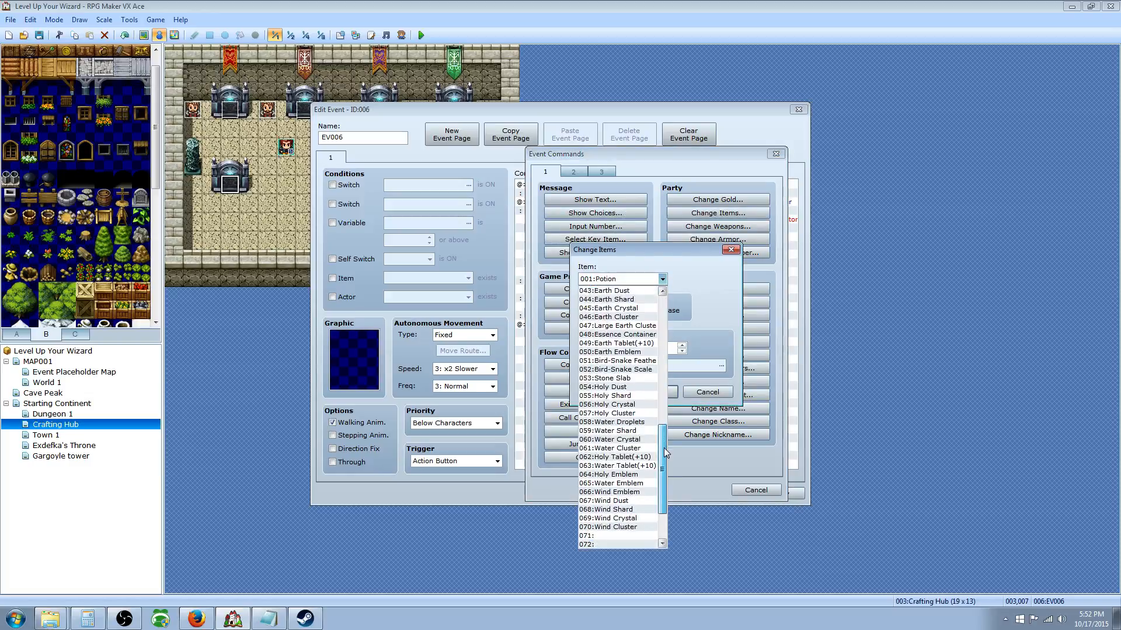
left_click(642, 424)
left_click(681, 344)
left_click(681, 345)
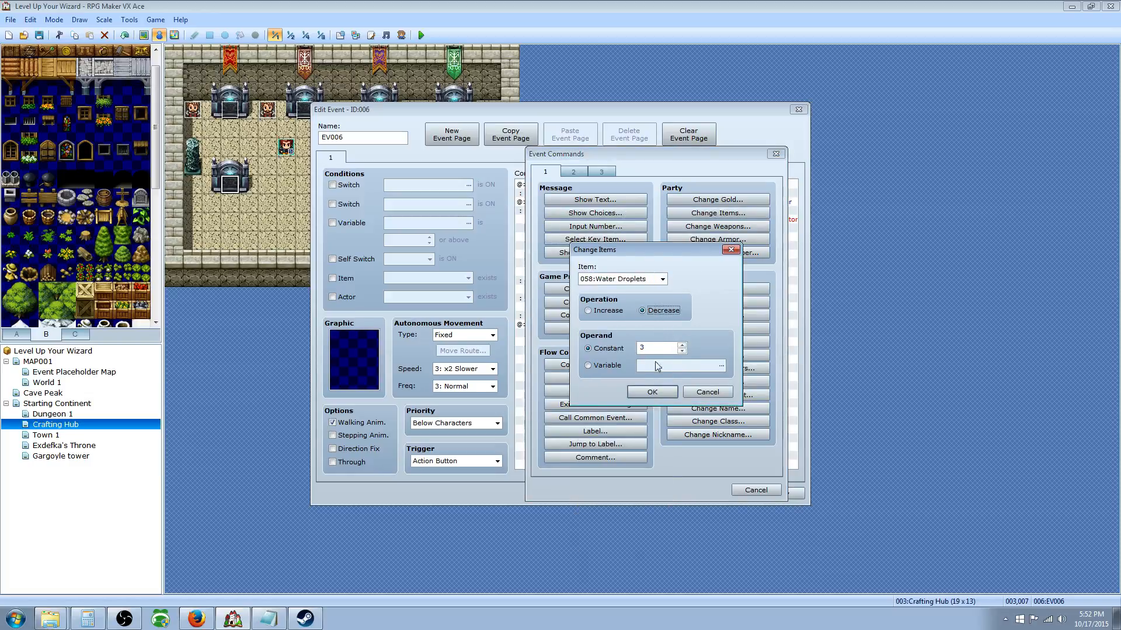
left_click(652, 392)
Add a Change Items command below it that increases 059:Water Shard by 1, and save the event.
double_click(601, 253)
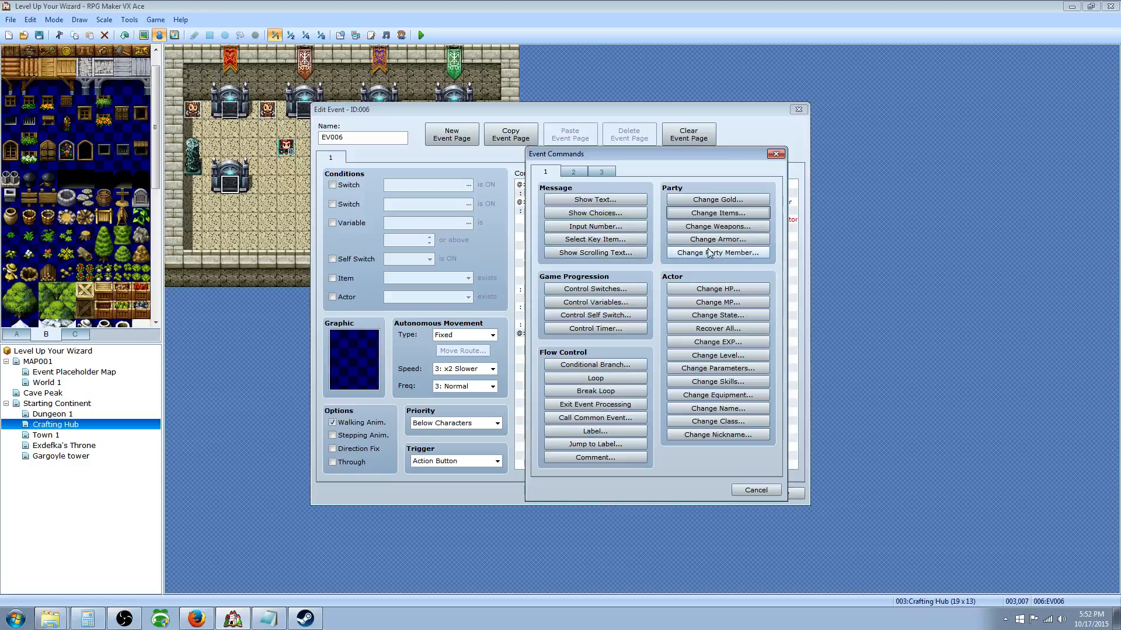
left_click(718, 213)
left_click(662, 279)
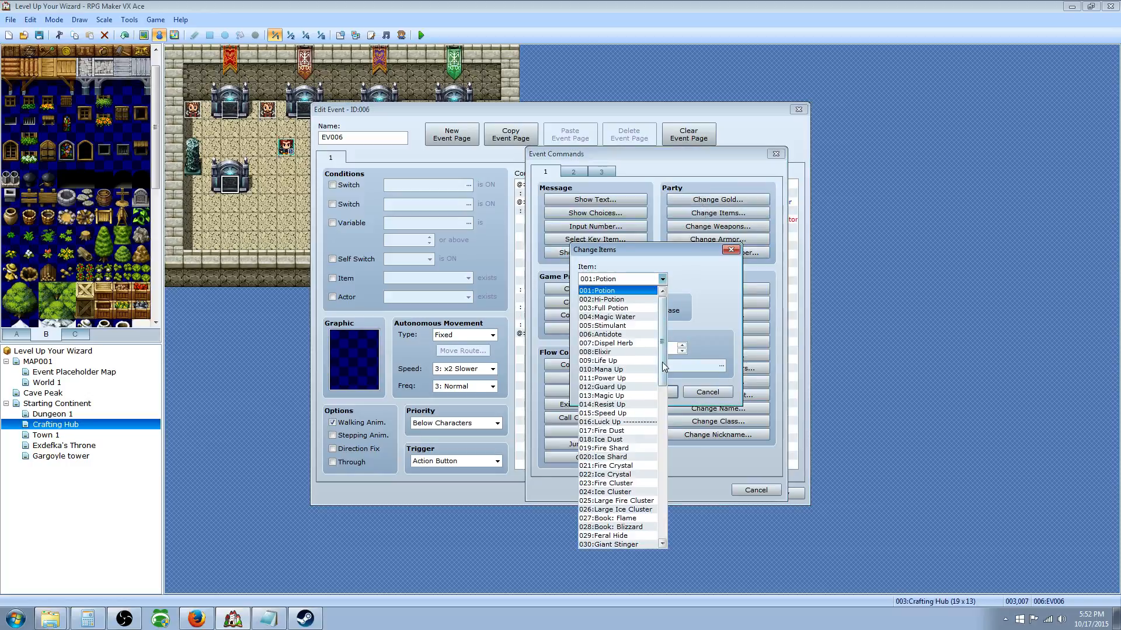
scroll(662, 362, "down", 17)
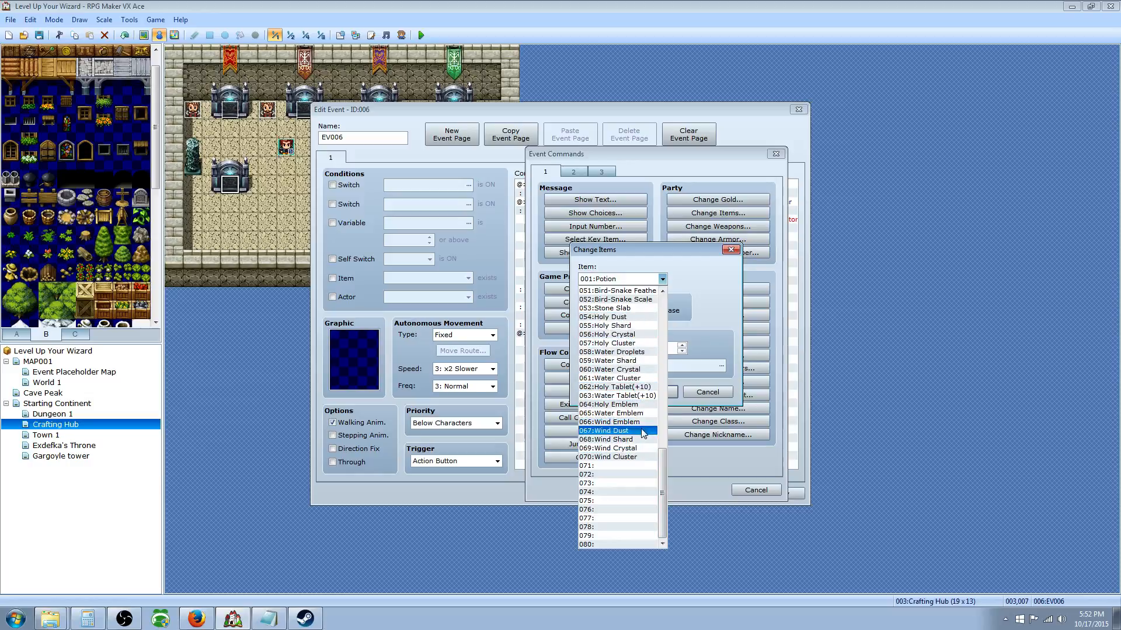
left_click(632, 361)
left_click(664, 390)
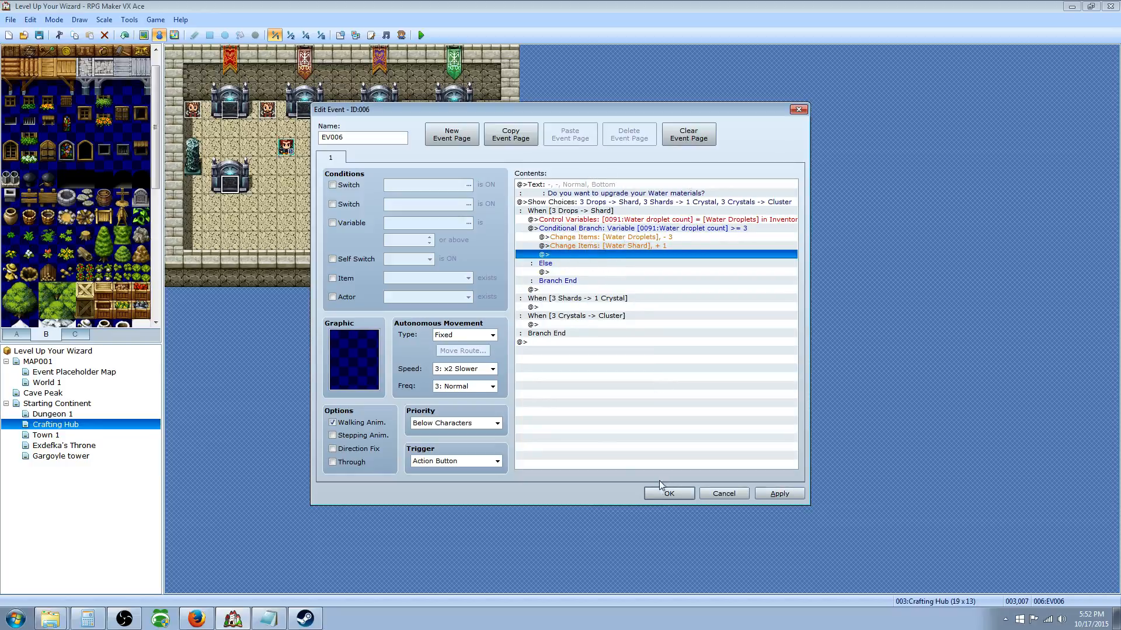
left_click(668, 493)
Examine where the Fire Mat Upgrader event plays its Show Animation command relative to giving the Fire Shard.
double_click(230, 111)
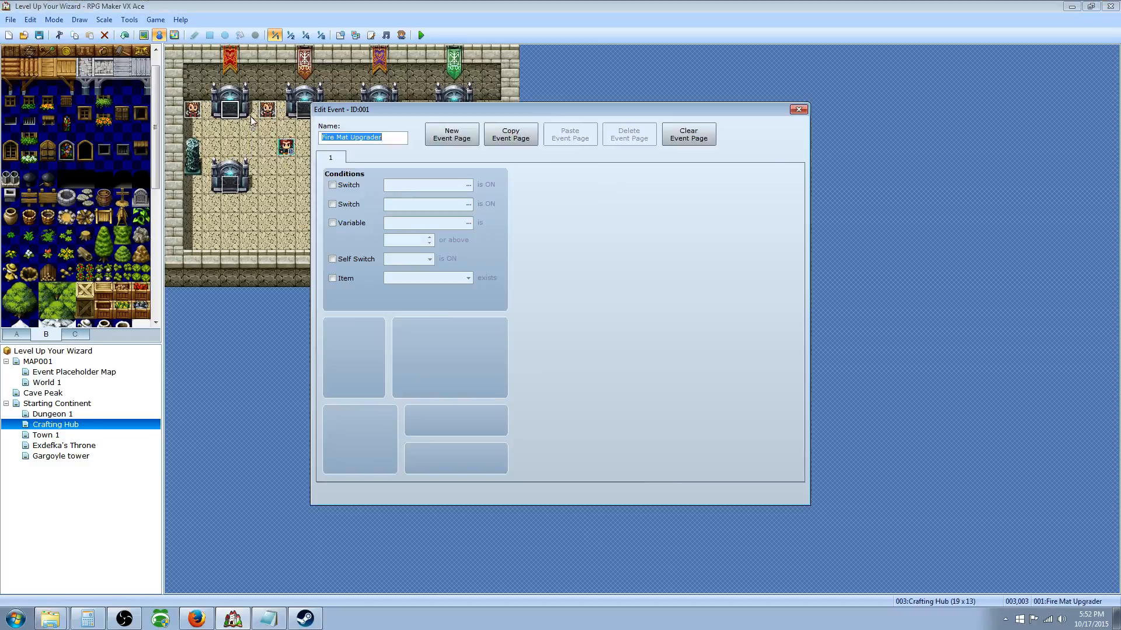
left_click(639, 273)
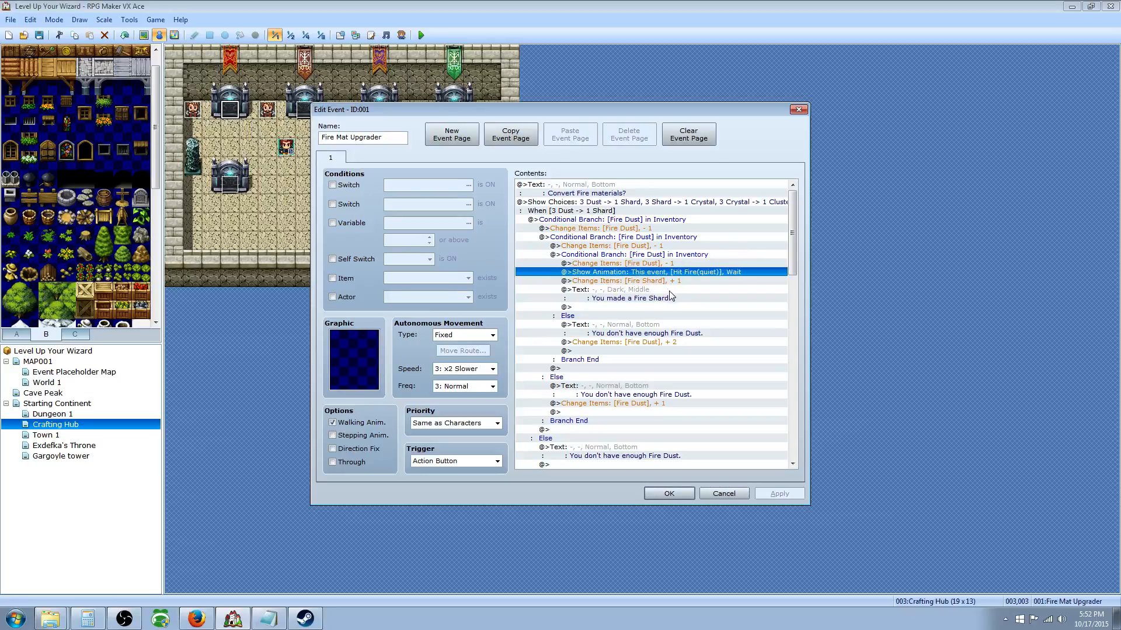
left_click(640, 283)
left_click(642, 273)
left_click(637, 281)
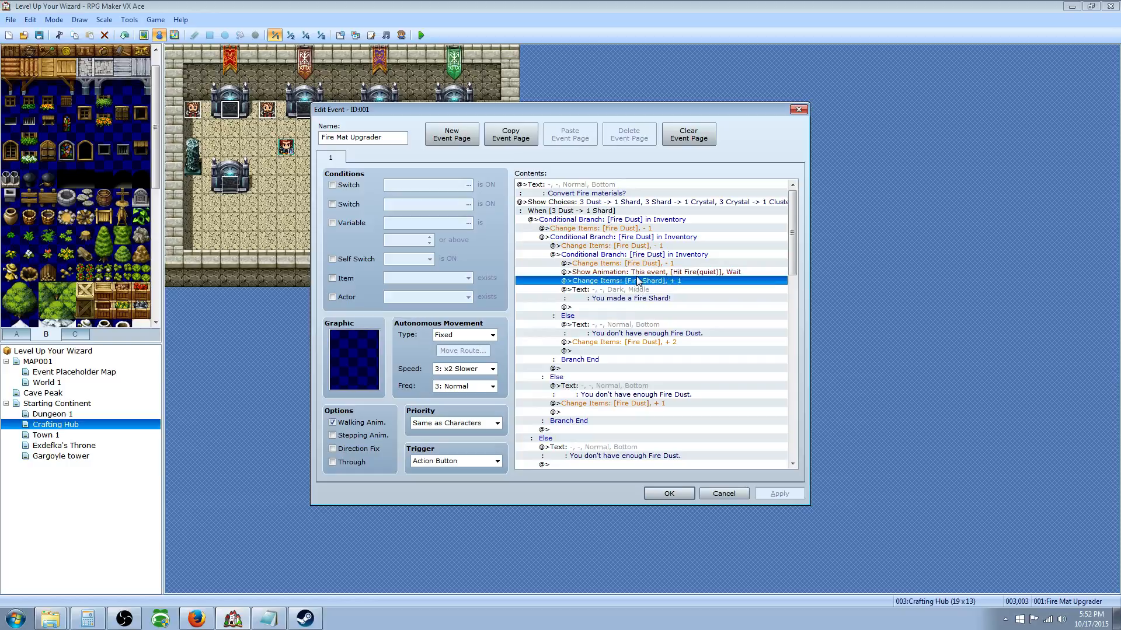
left_click(664, 275)
left_click(718, 494)
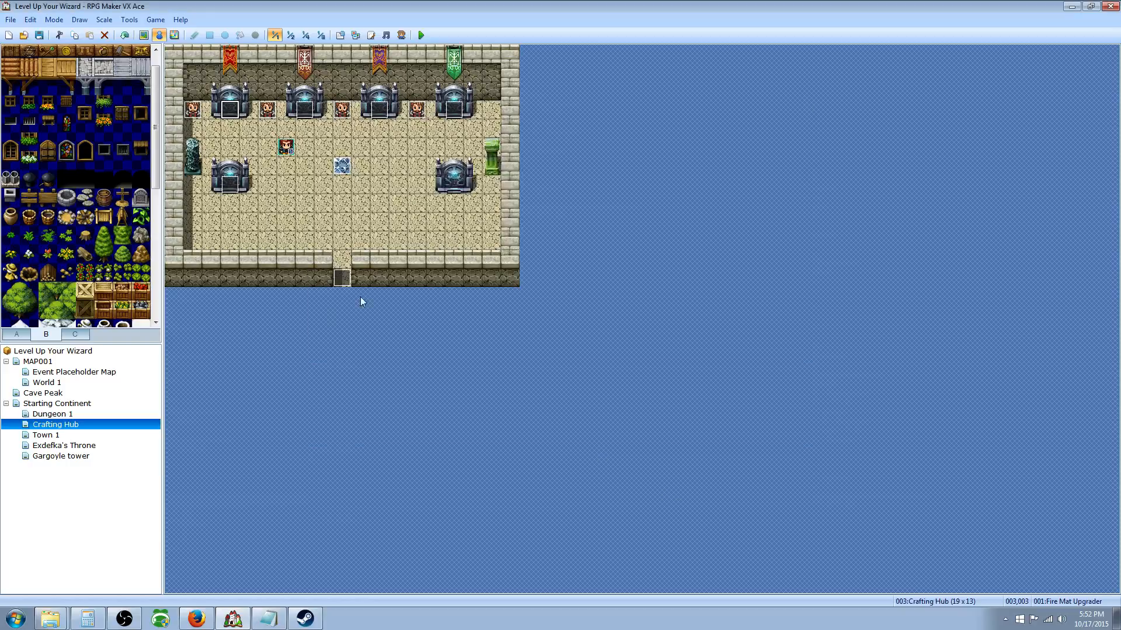
Add a Show Animation command playing 121:Torrent on the Player after the Water Shard item change in the Water upgrader event.
right_click(233, 190)
left_click(259, 200)
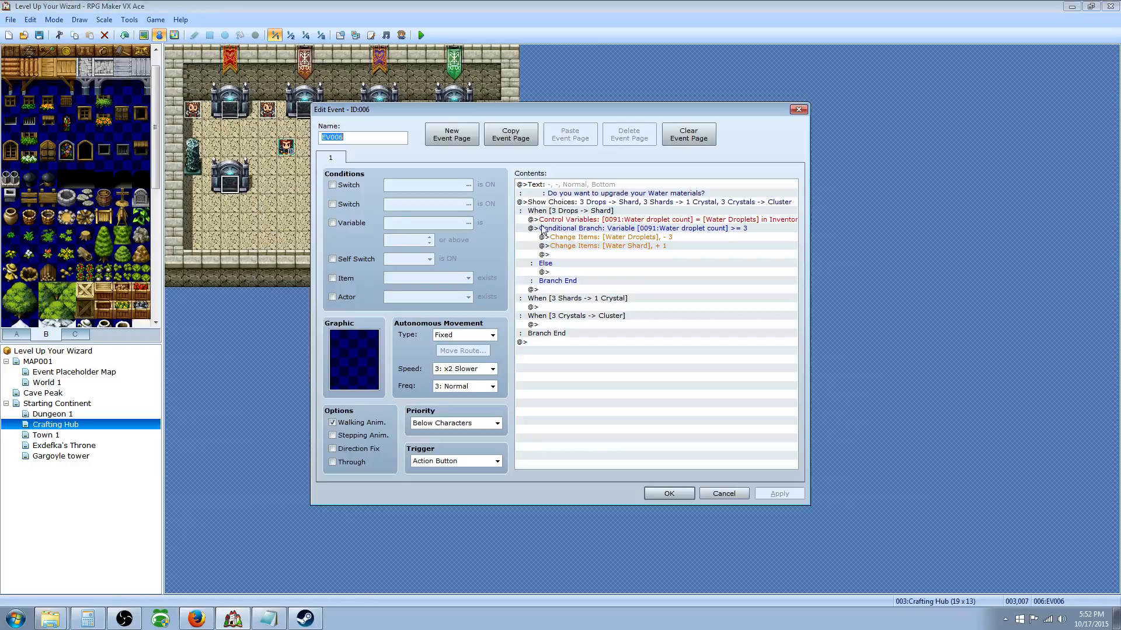
double_click(609, 255)
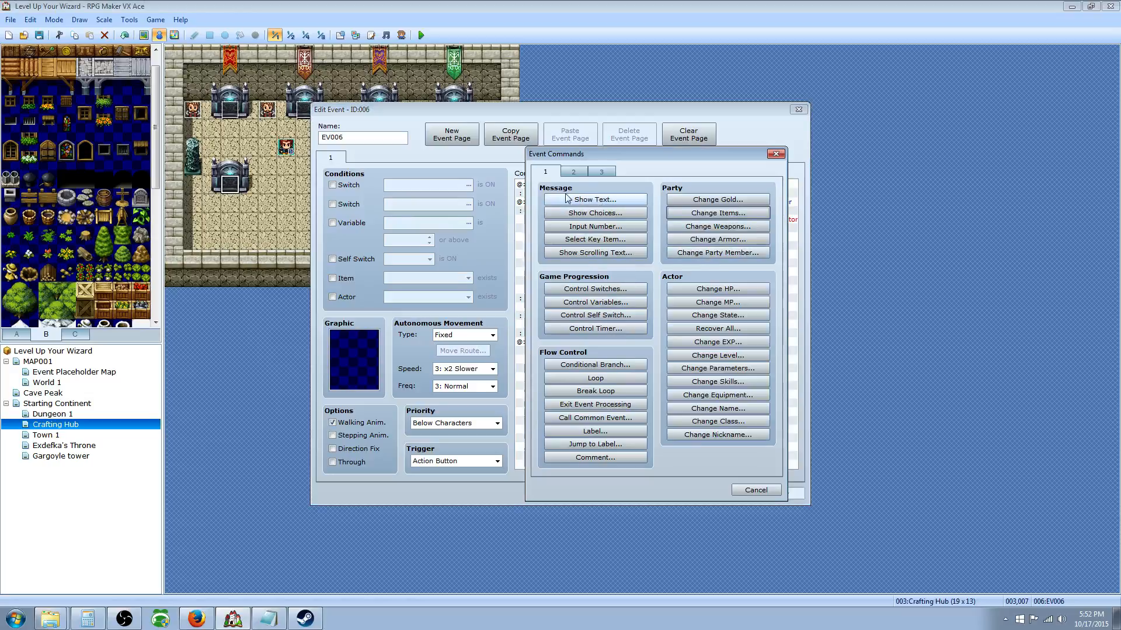
left_click(573, 172)
left_click(610, 344)
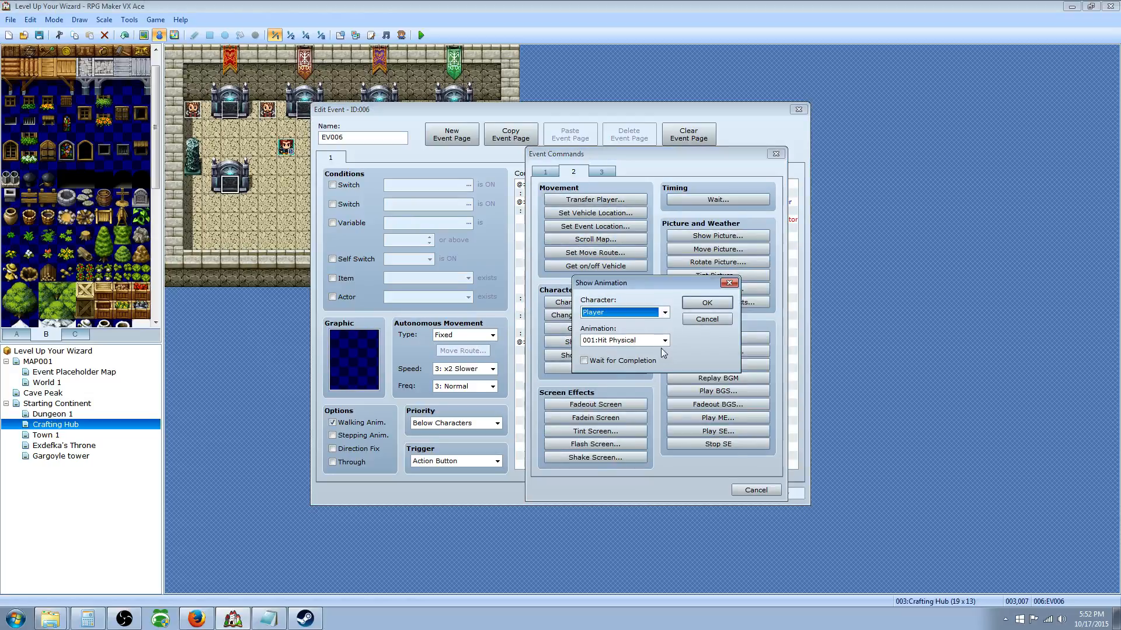
left_click(664, 340)
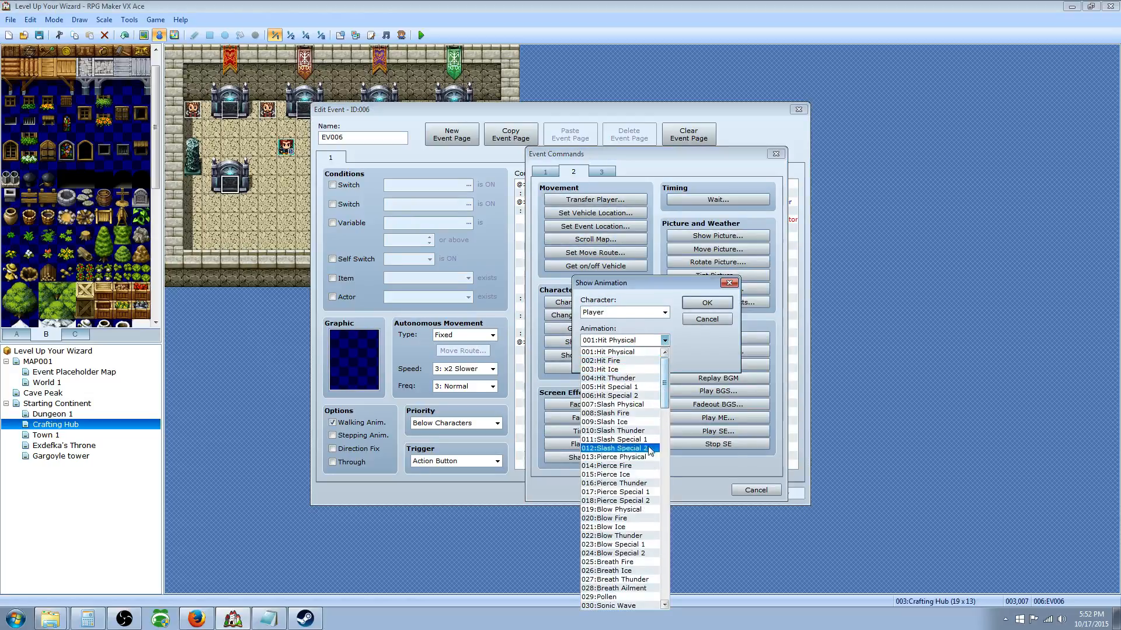
left_click(666, 415)
left_click_drag(667, 418, 669, 528)
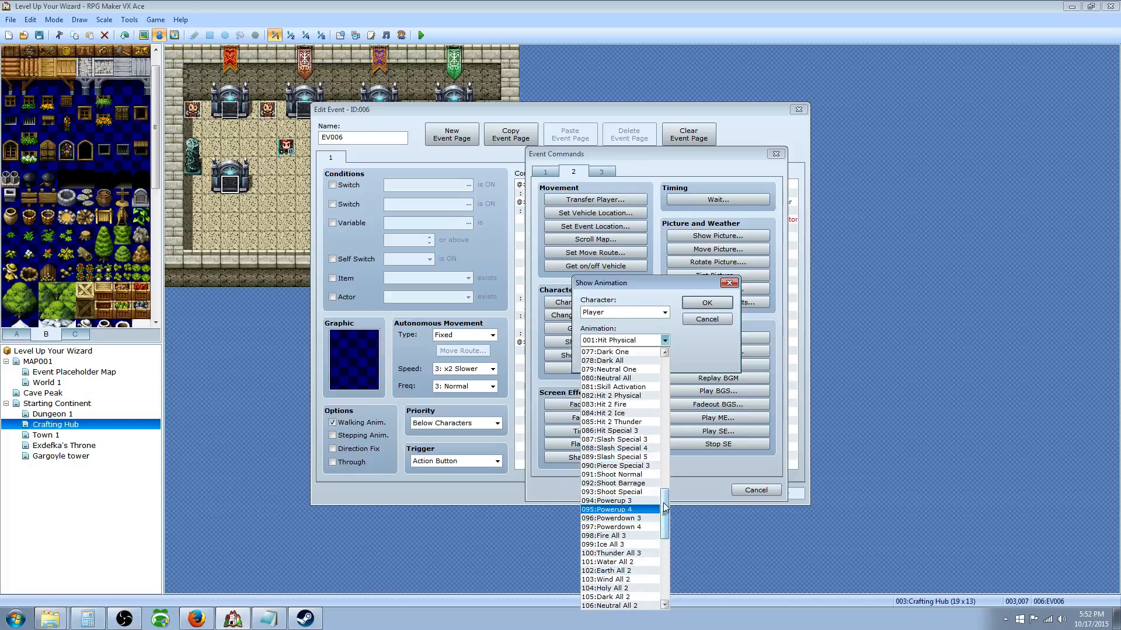
left_click_drag(664, 513, 665, 575)
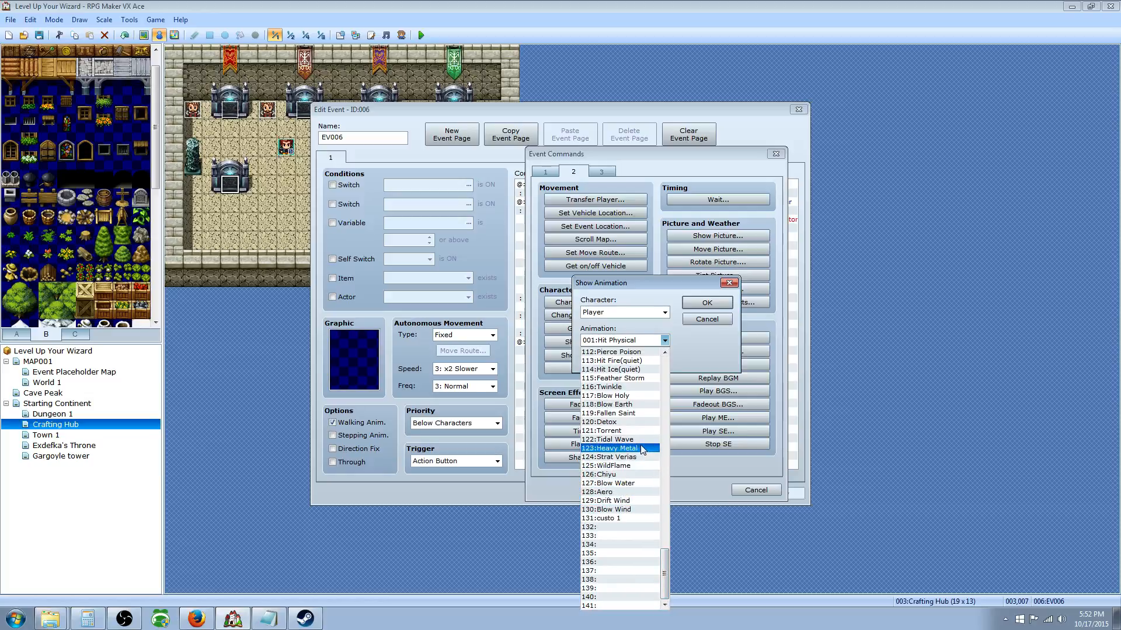
left_click(636, 430)
left_click(620, 361)
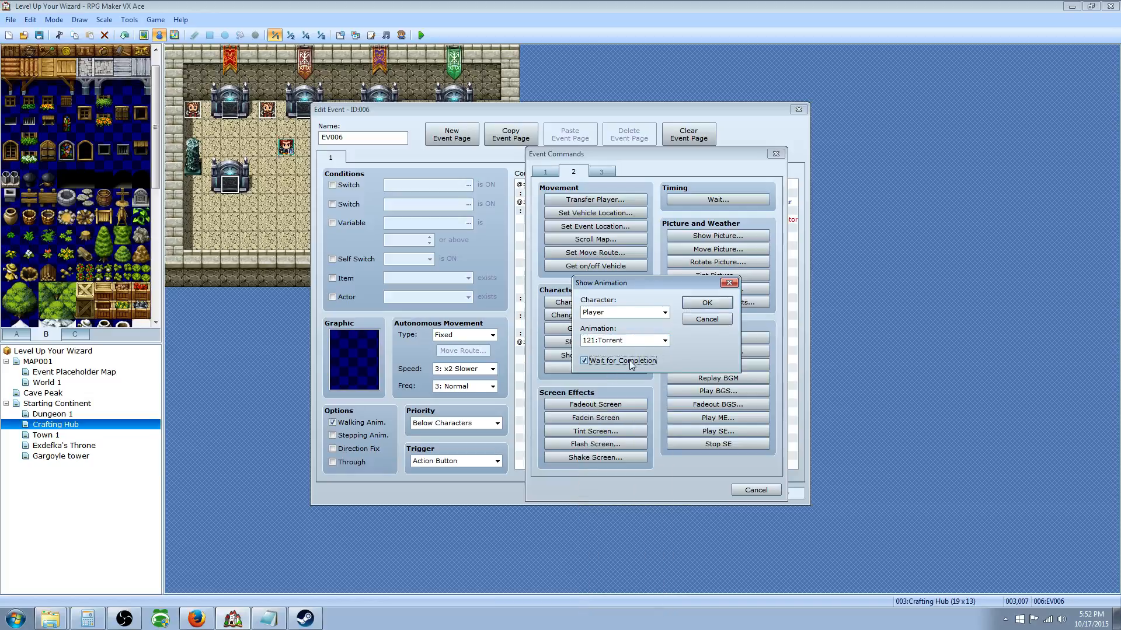
left_click(705, 303)
Change the Torrent animation's target character to This event.
left_click(612, 256)
right_click(612, 257)
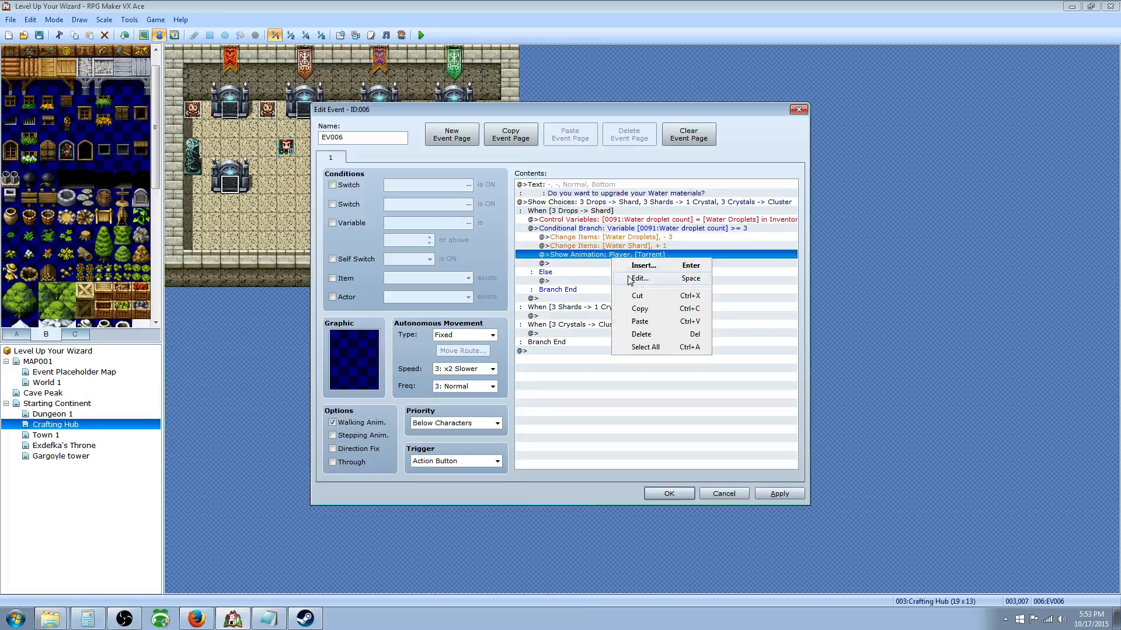
left_click(633, 272)
left_click(664, 313)
left_click(616, 332)
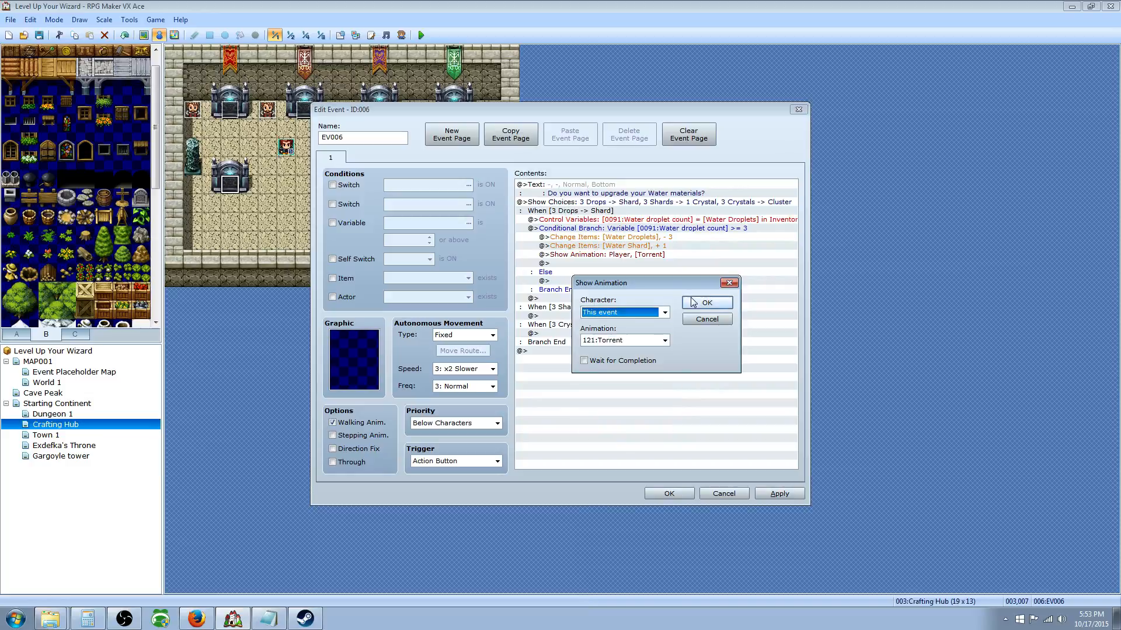
left_click(694, 303)
Add a Show Text command below the animation reading "You created a Water Shard.".
left_click(593, 265)
double_click(619, 264)
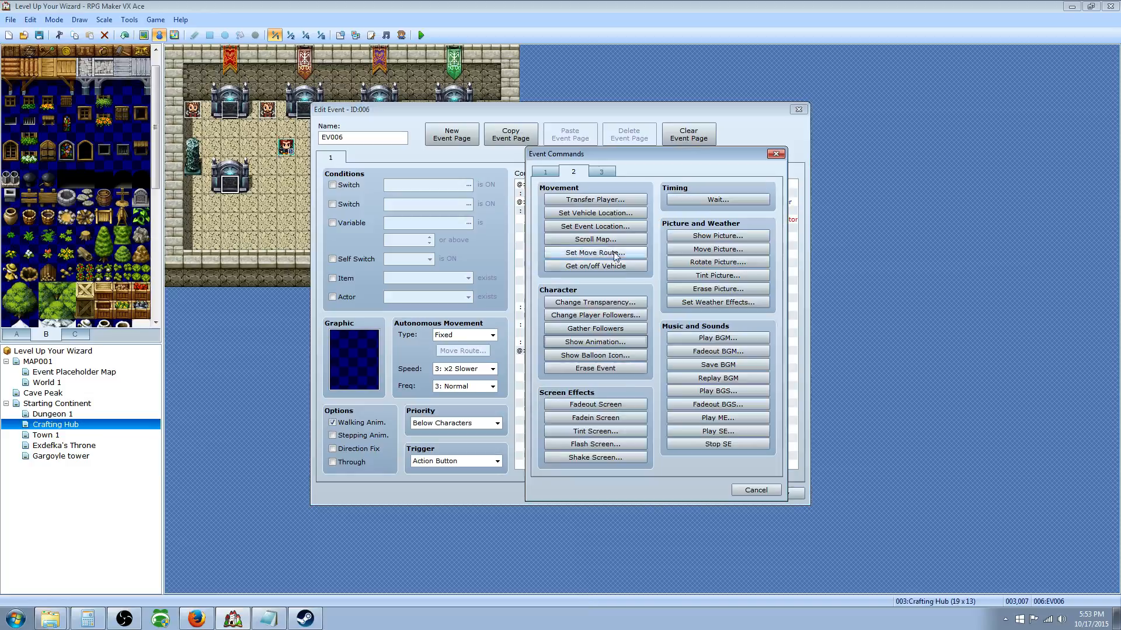
left_click(545, 172)
left_click(589, 199)
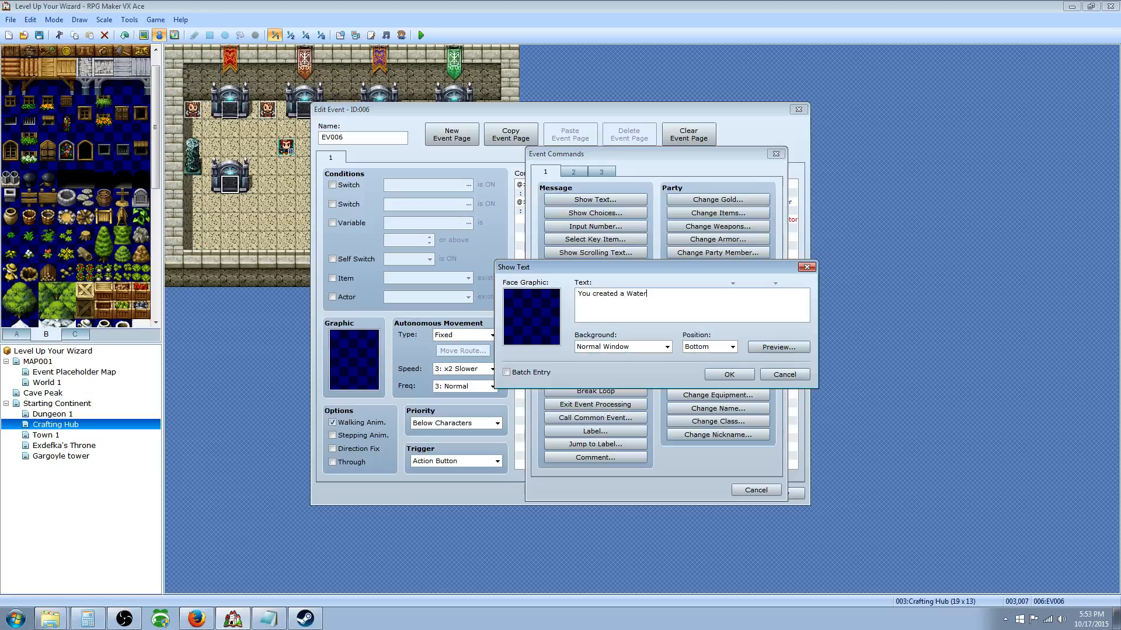
left_click(726, 375)
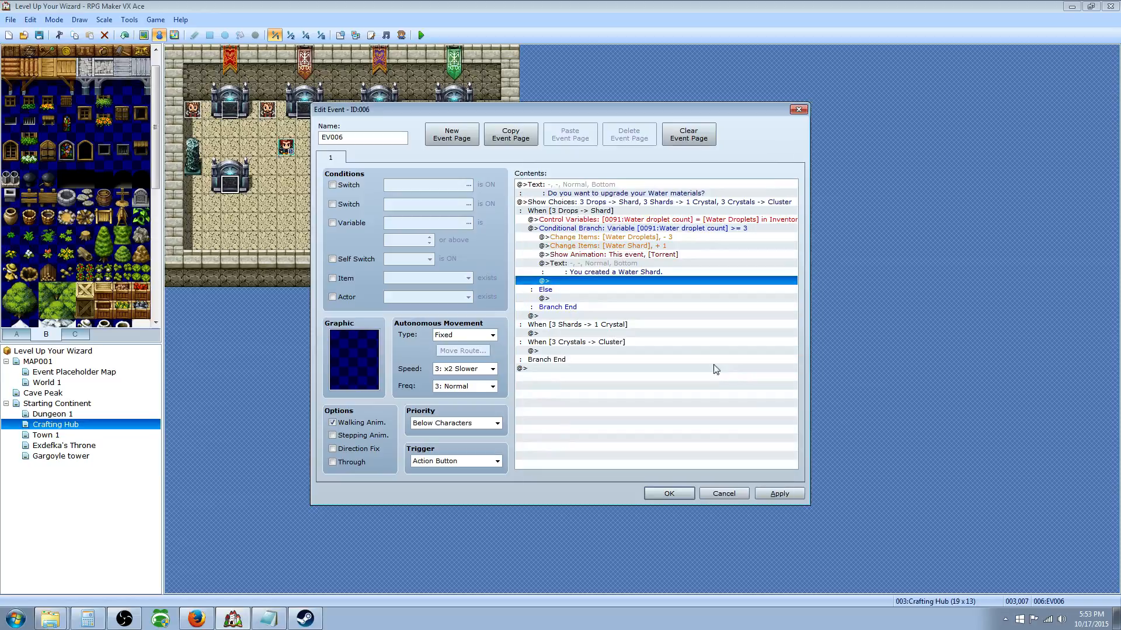
Add a Show Text command in the droplet branch's Else section reading "You don't have enough droplets.".
left_click(585, 231)
left_click(621, 308)
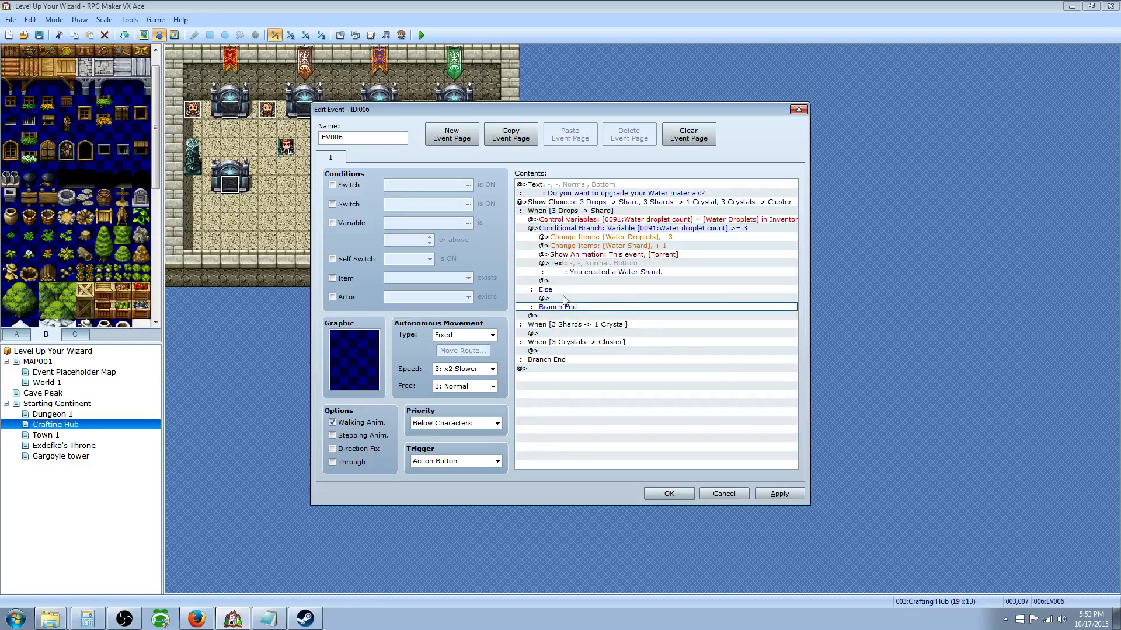
left_click(591, 290)
right_click(593, 299)
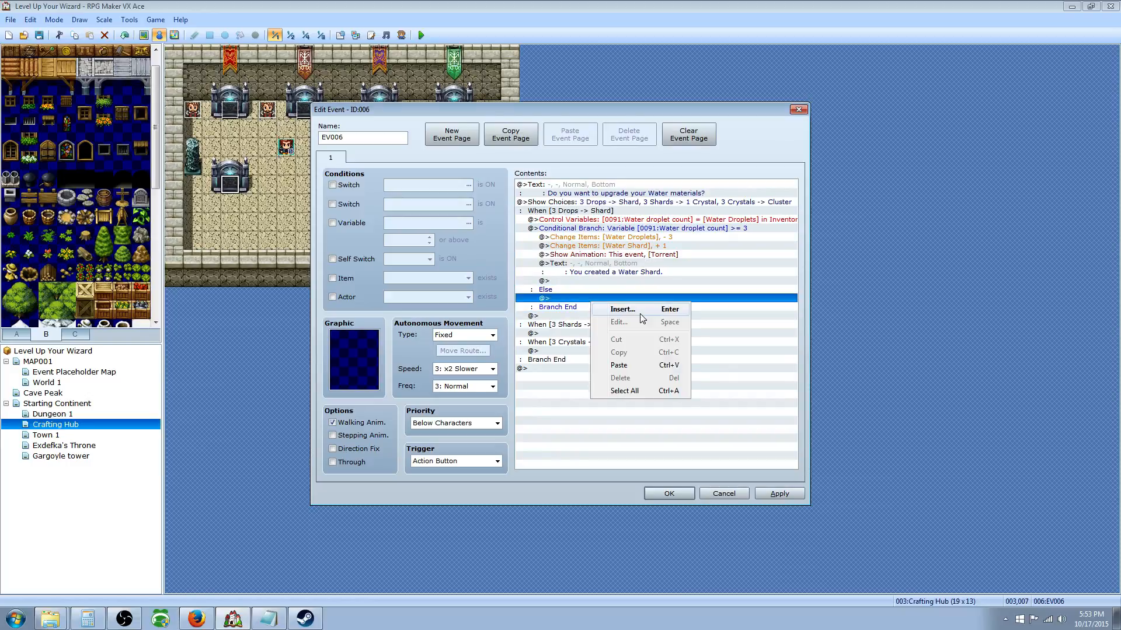
left_click(604, 307)
left_click(595, 200)
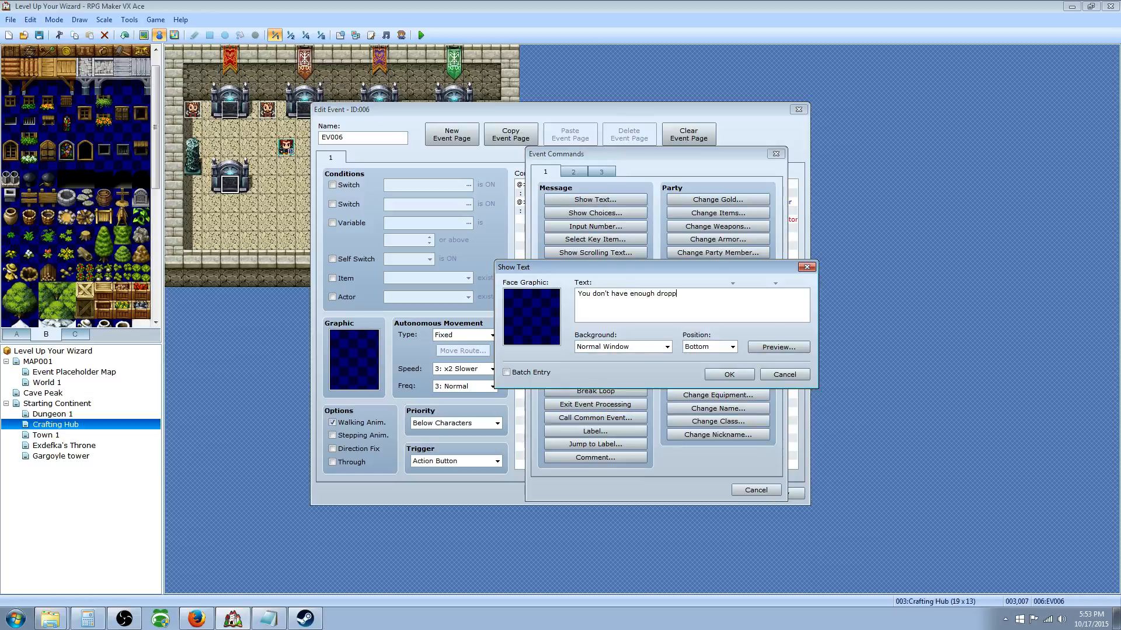
left_click(732, 372)
Insert a Control Variables command under the 3 Shards -> 1 Crystal choice, using variable 0092 named "Water shard count".
left_click(663, 350)
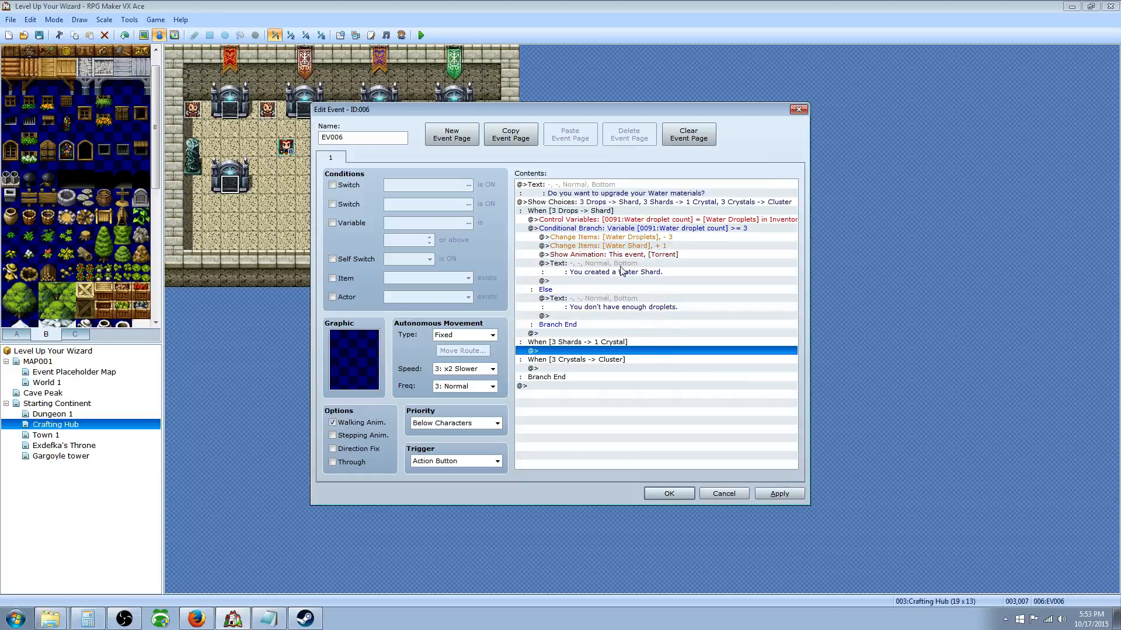
left_click(615, 236)
left_click(616, 314)
left_click(603, 352)
right_click(603, 353)
left_click(634, 359)
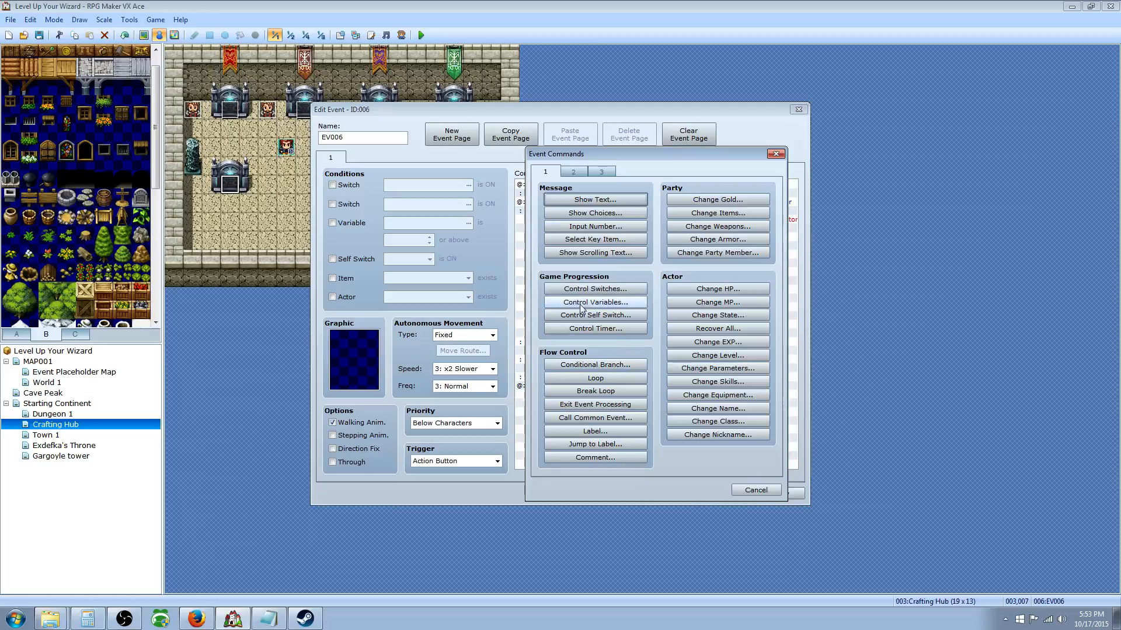
left_click(589, 302)
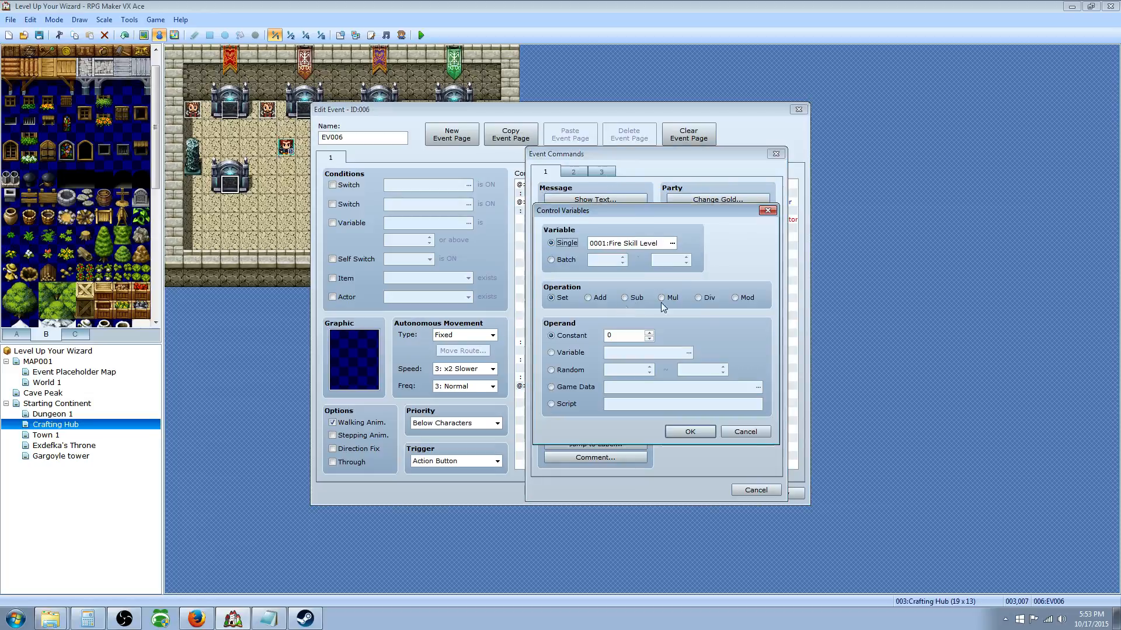
left_click(672, 243)
left_click(703, 325)
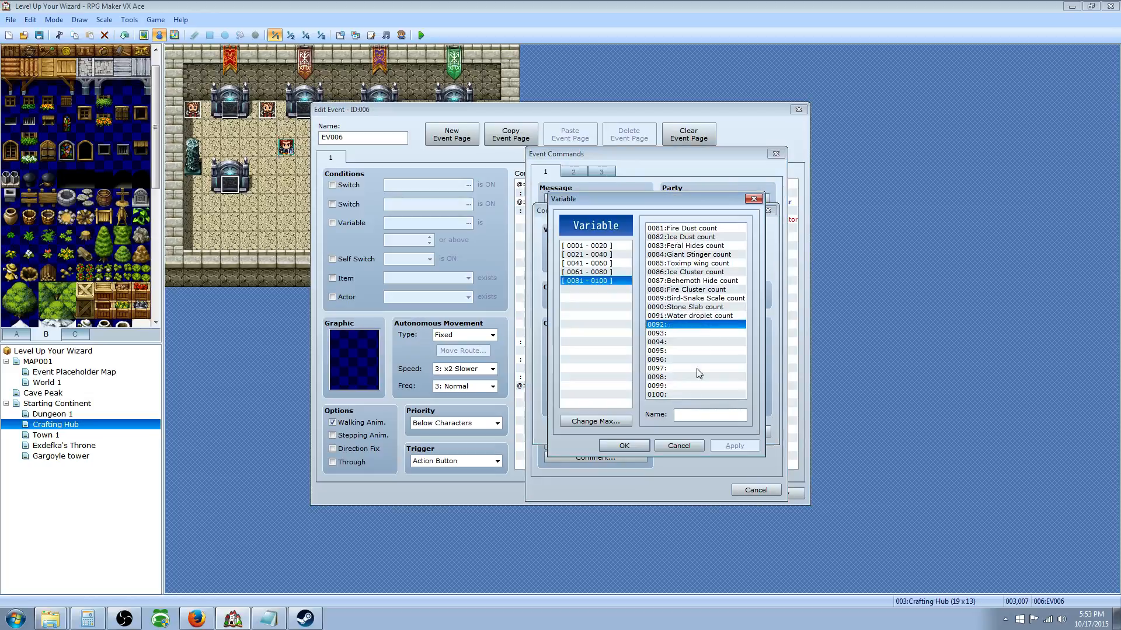
left_click(695, 414)
type("Water shard count")
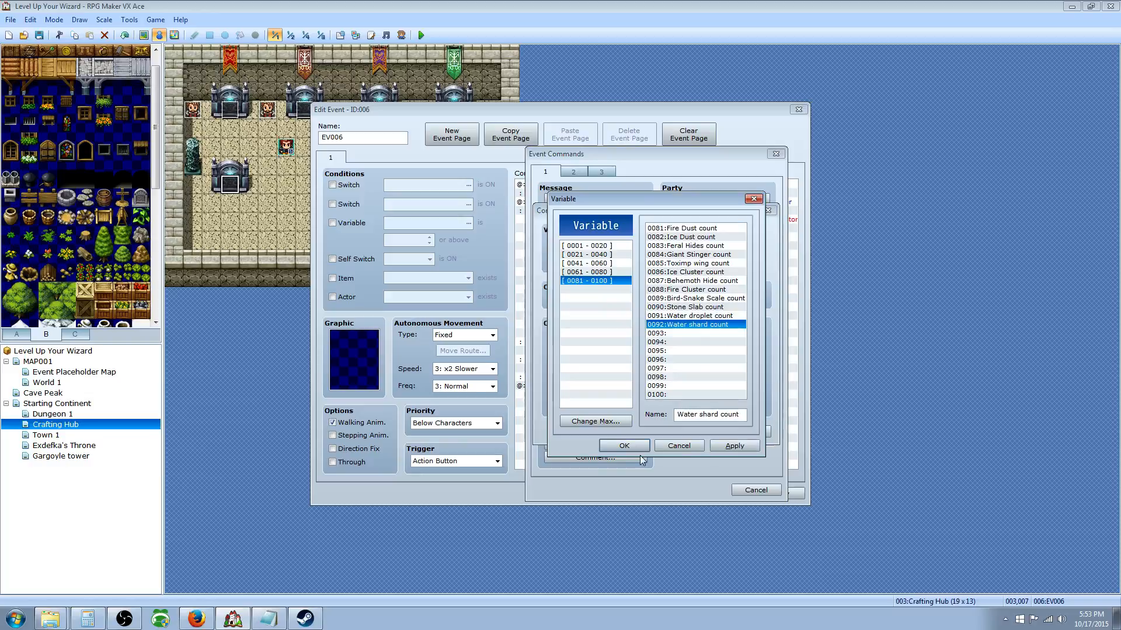
left_click(637, 448)
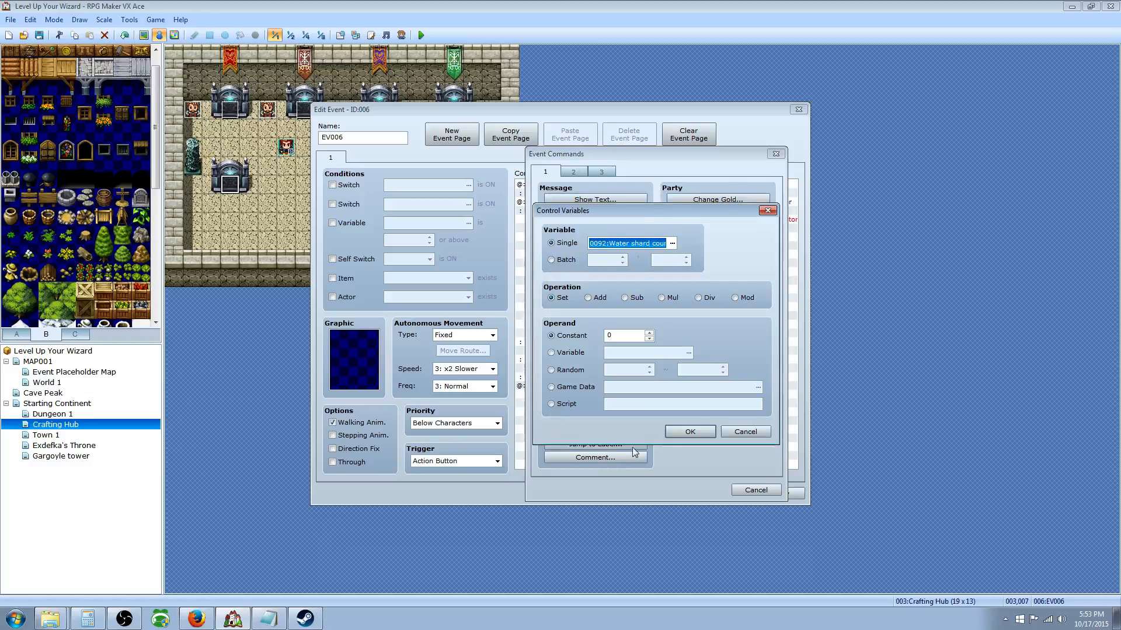
Set the variable's operand to the game data count of item 059:Water Shard in the inventory.
left_click(561, 386)
left_click(749, 387)
left_click(568, 277)
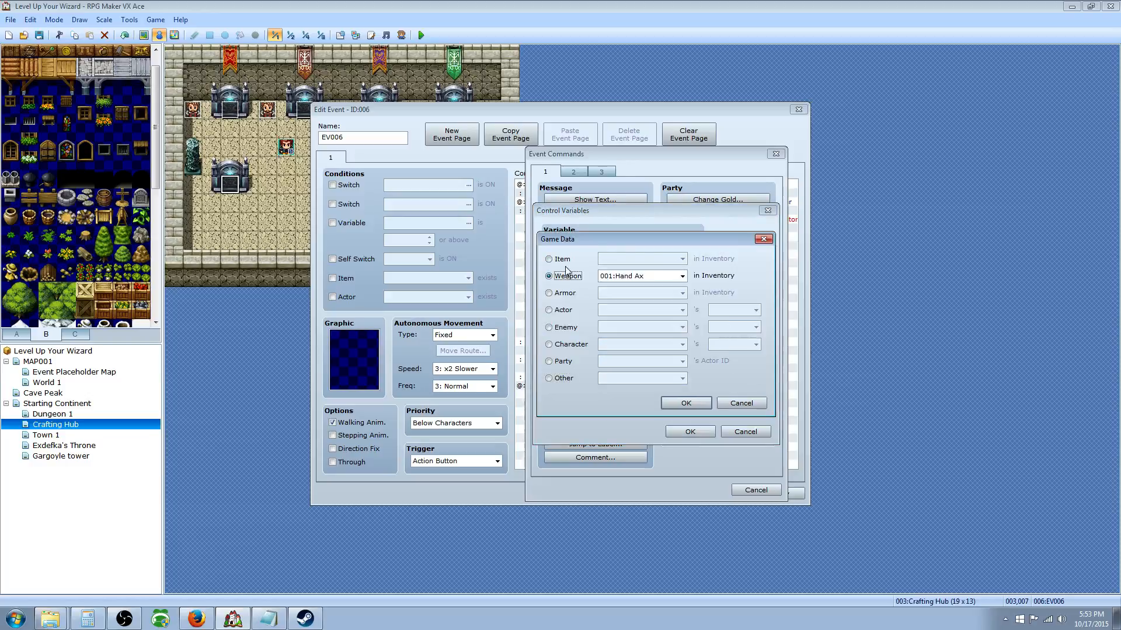
left_click(575, 260)
left_click(682, 259)
scroll(690, 370, "down", 16)
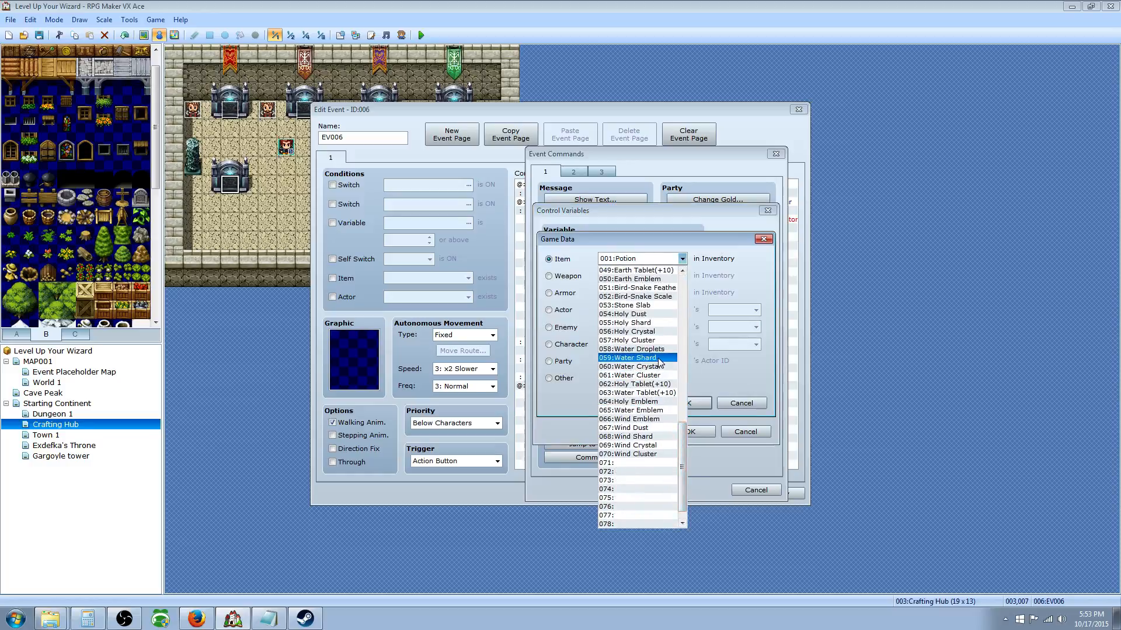
left_click(636, 358)
left_click(696, 403)
left_click(690, 432)
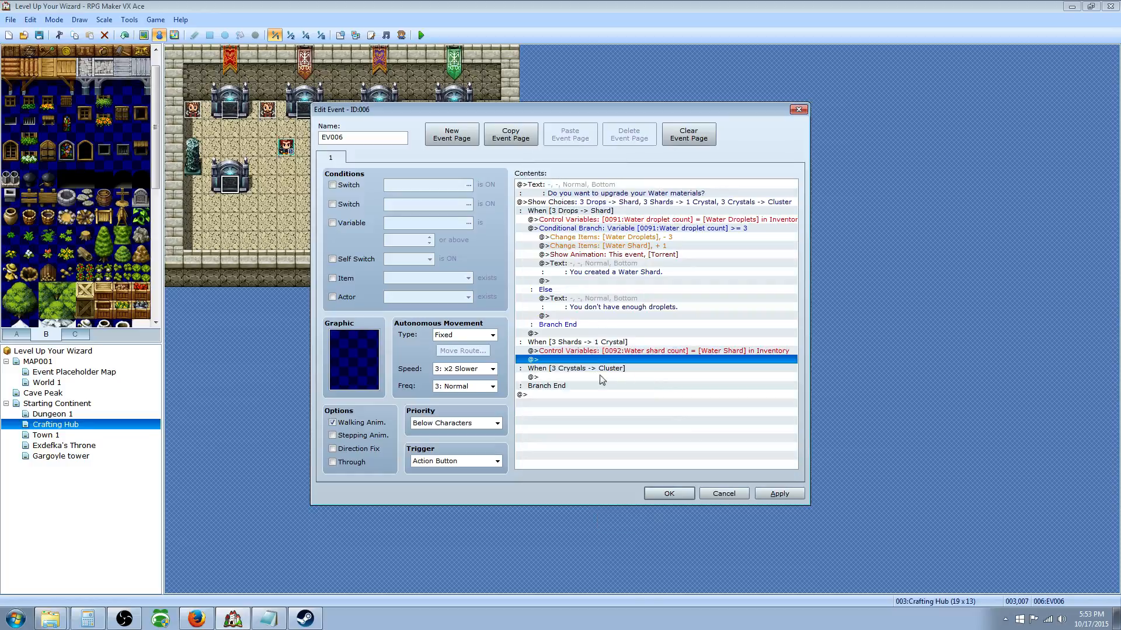
Add a Conditional Branch below the shard count command that checks variable 0092:Water shard count.
right_click(604, 362)
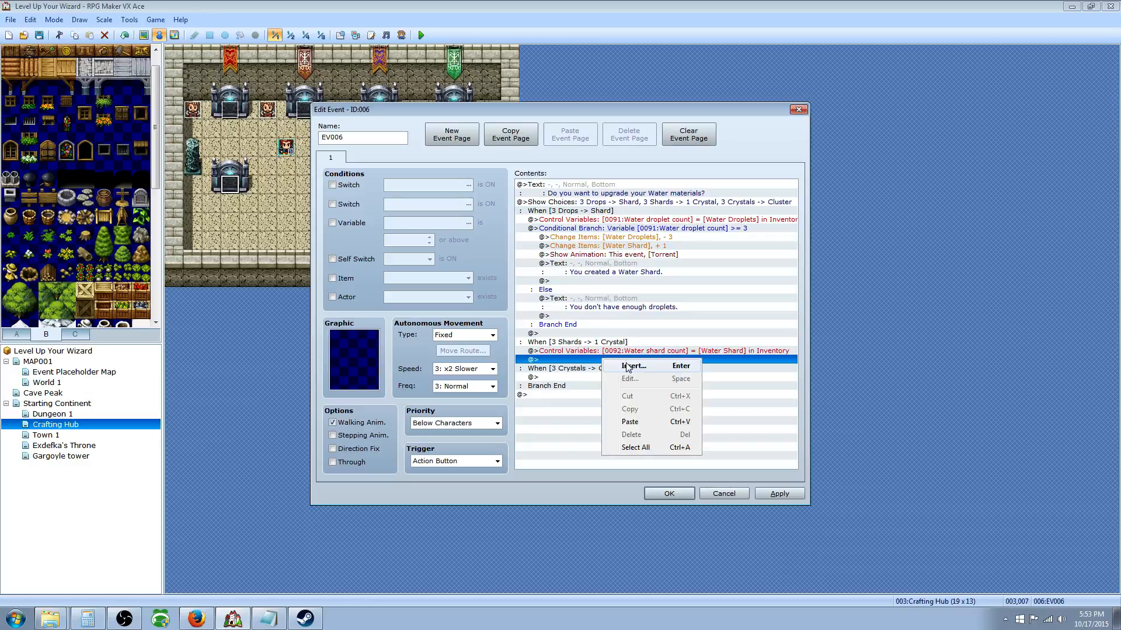
left_click(627, 367)
left_click(595, 364)
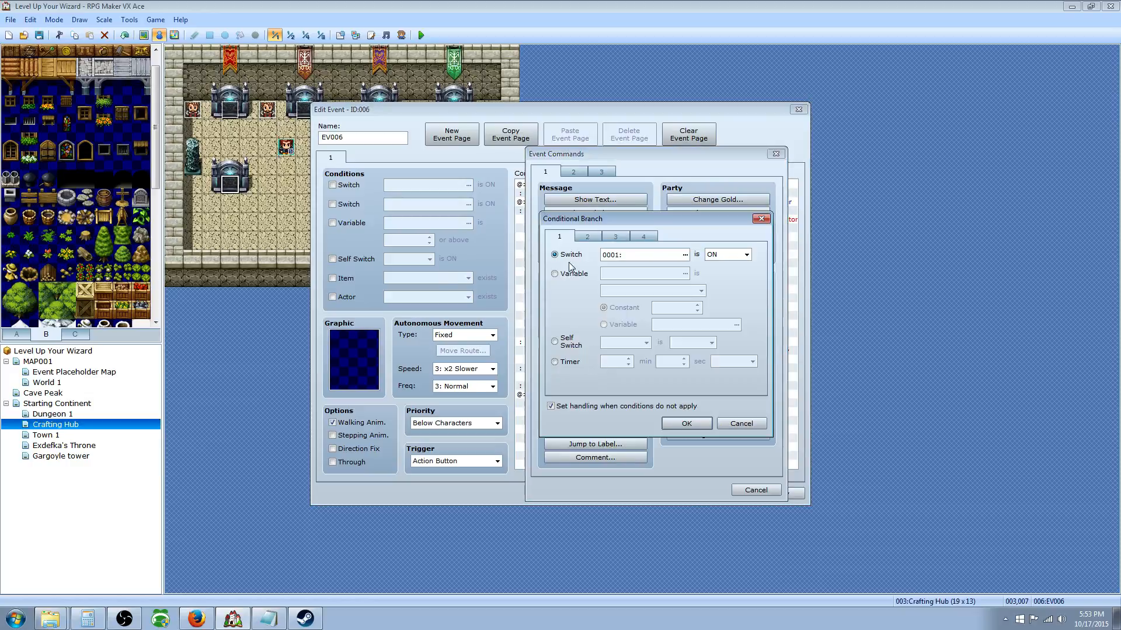
left_click(554, 274)
double_click(642, 274)
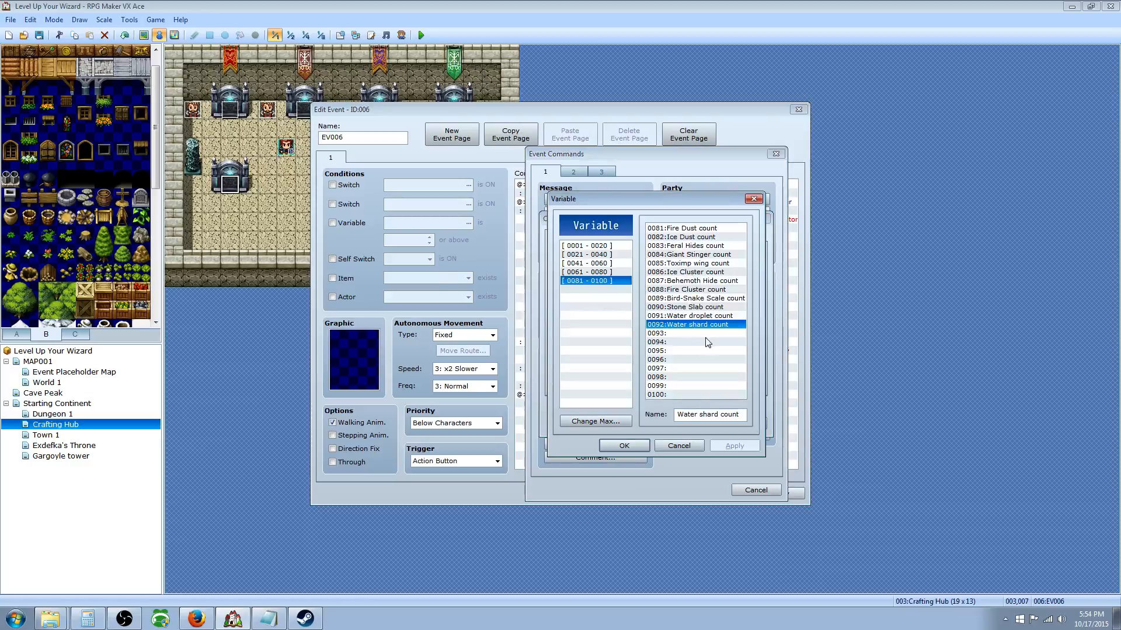
left_click(645, 447)
Set the shard branch condition to Greater than or Equal to the constant 3, with handling when conditions do not apply.
left_click(671, 291)
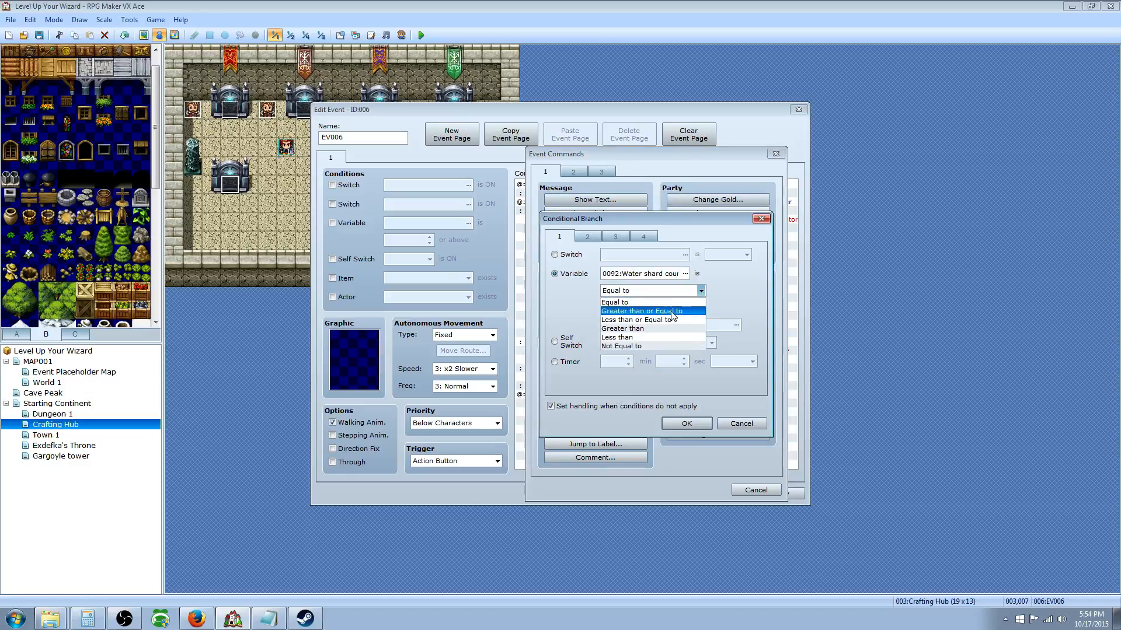
left_click(672, 312)
left_click(697, 304)
left_click(699, 304)
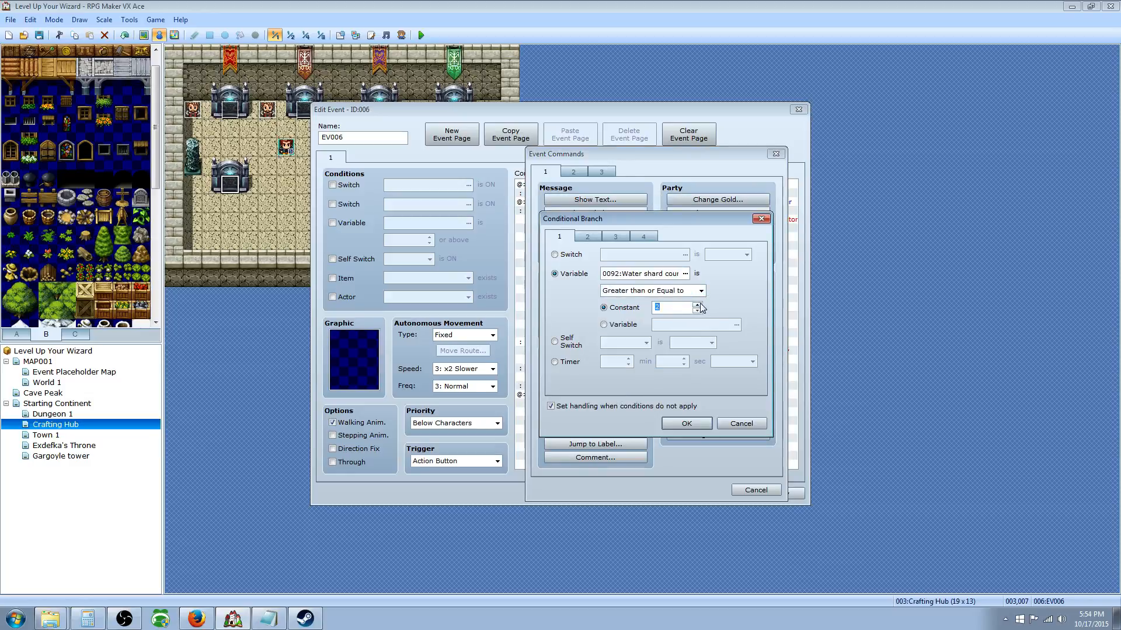
left_click(687, 424)
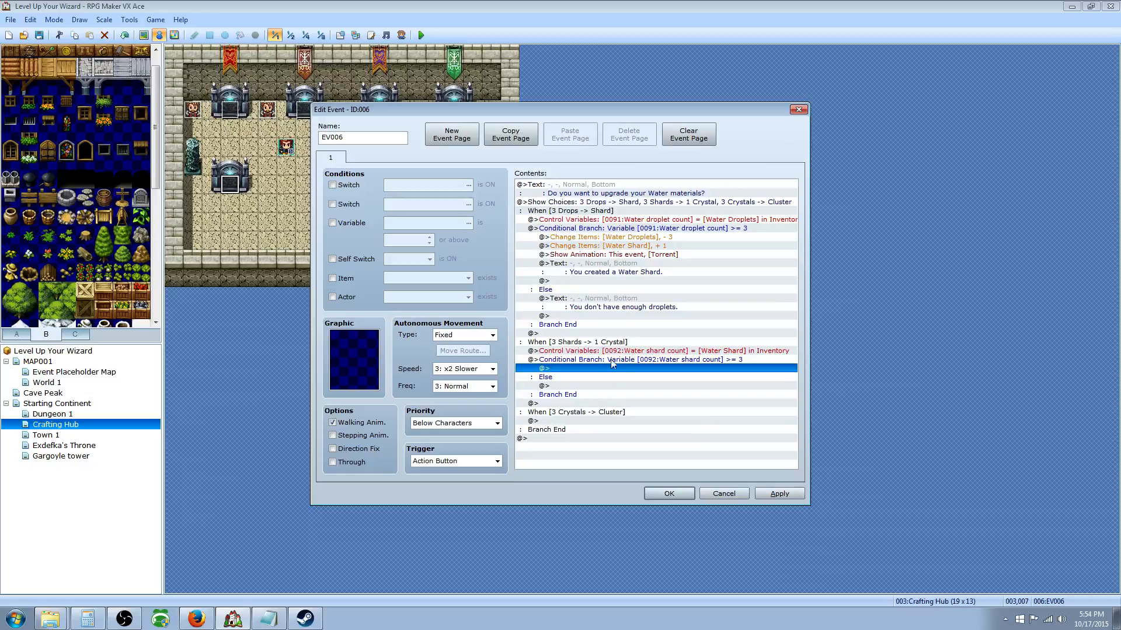
Copy the "You don't have enough droplets." text command into the Else section of the shard count branch.
left_click(600, 308)
right_click(602, 300)
key("Escape")
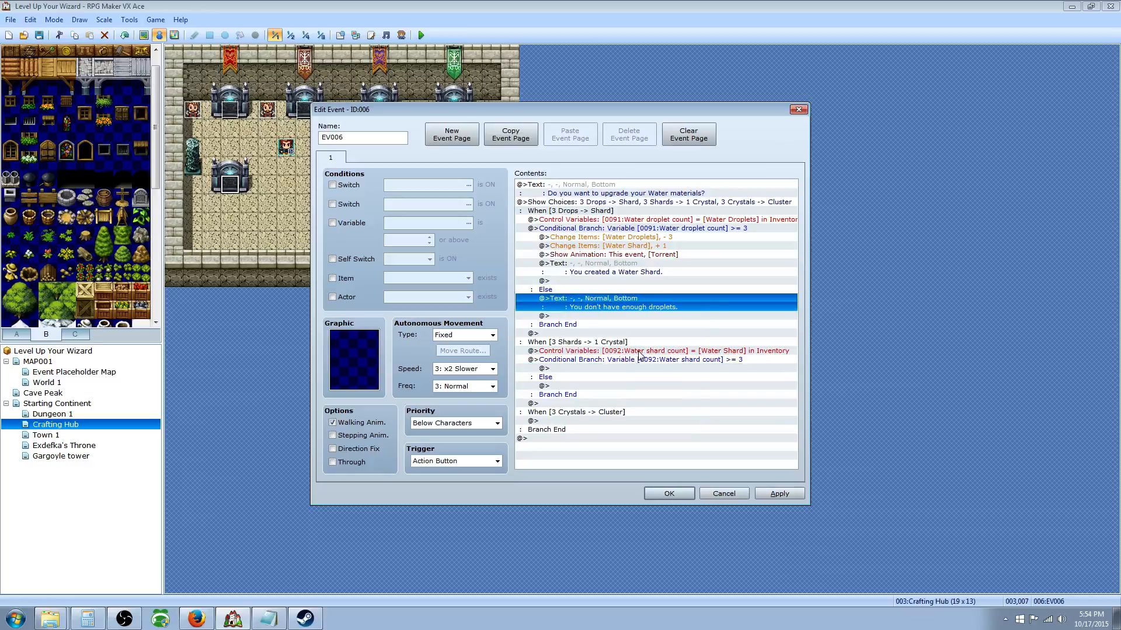
left_click(583, 421)
right_click(582, 420)
left_click(574, 397)
right_click(560, 386)
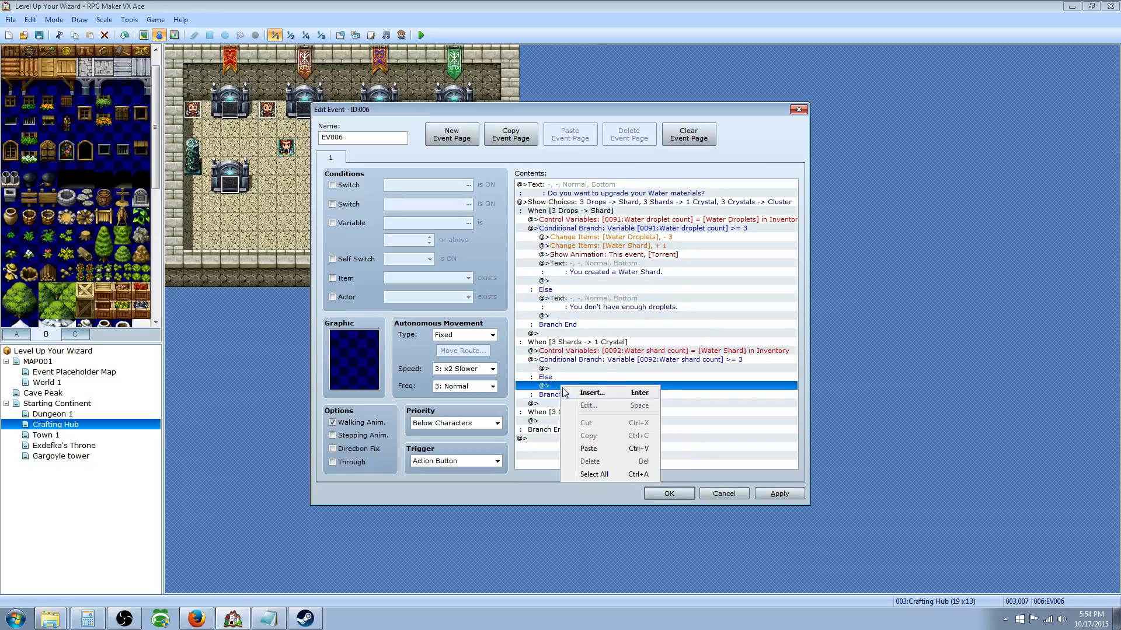
left_click(596, 450)
Insert a Change Items command for item 059:Water Shard inside the shard count branch, above its Else.
left_click(624, 368)
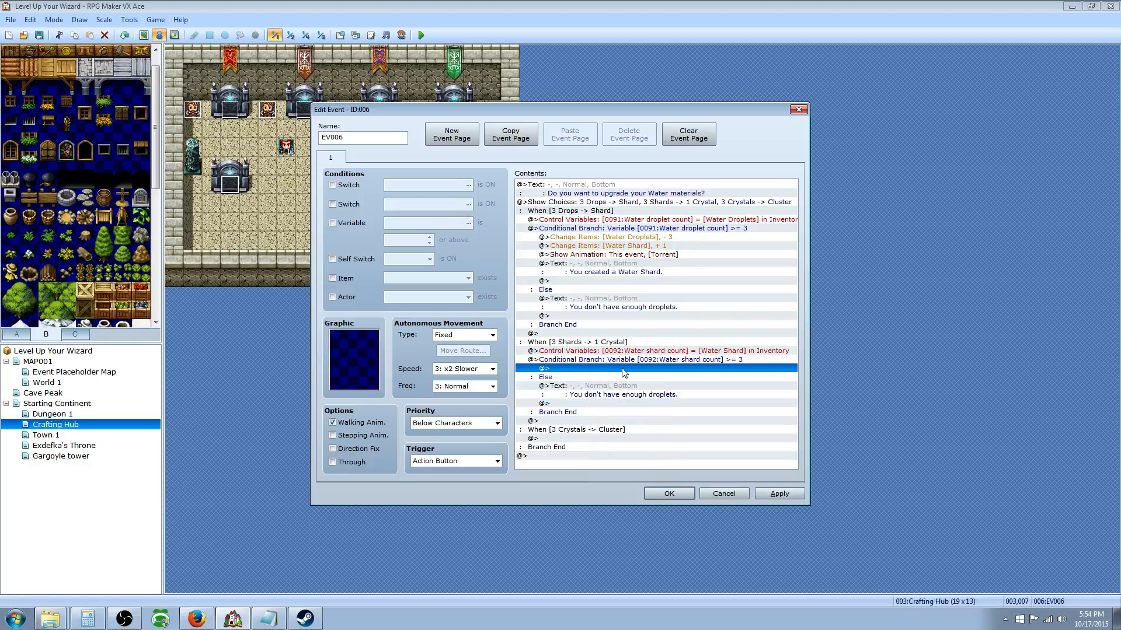
right_click(615, 237)
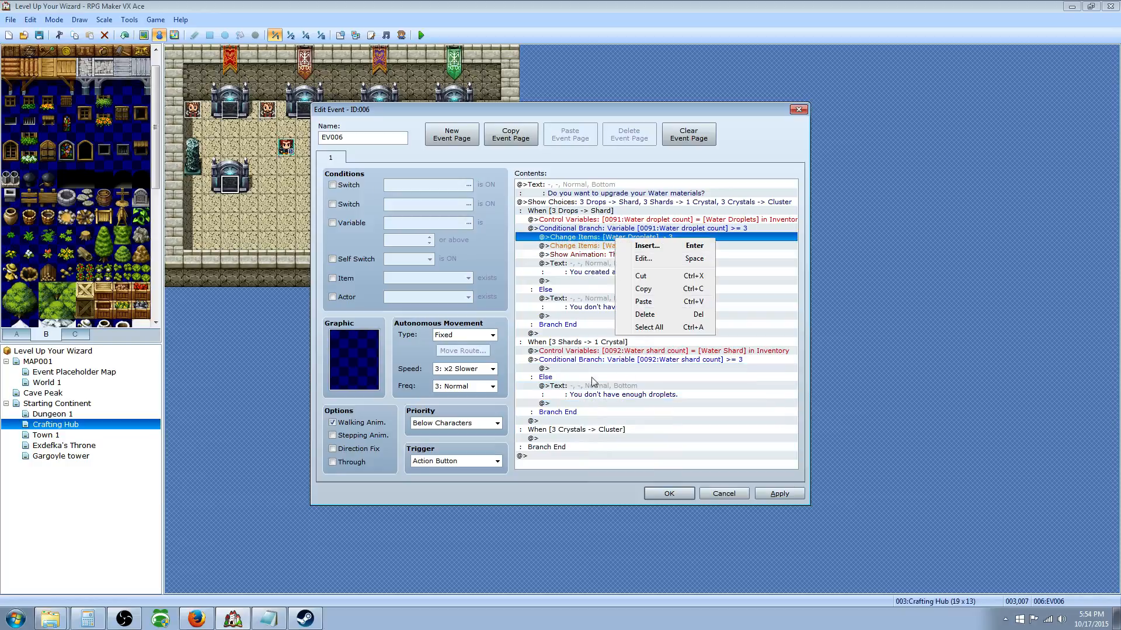
left_click(575, 370)
right_click(576, 370)
left_click(611, 379)
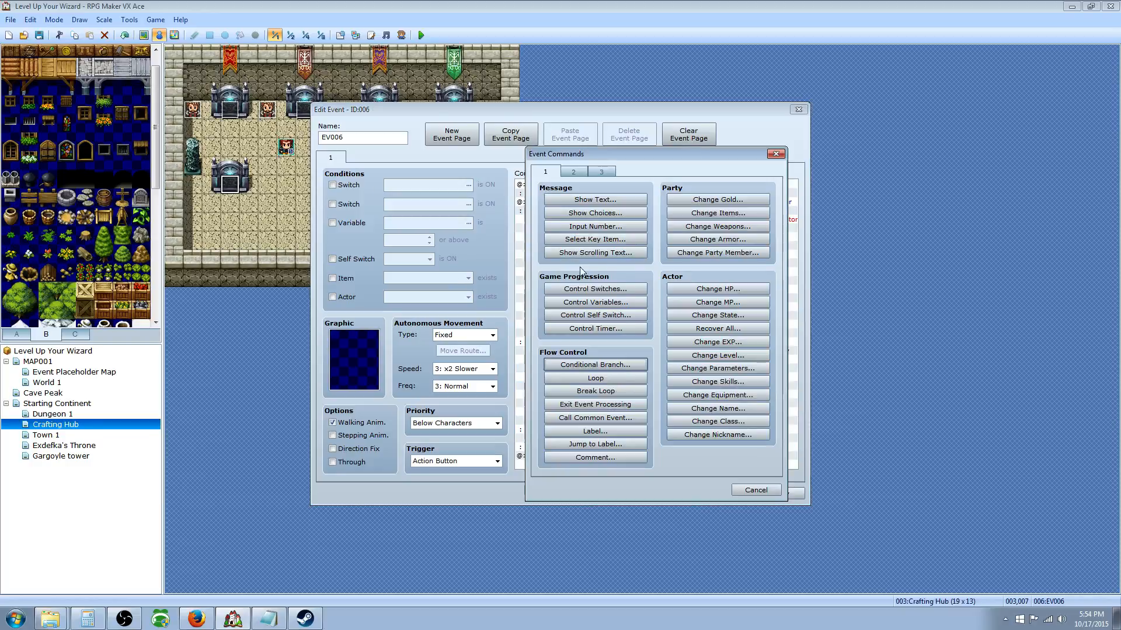
left_click(717, 213)
left_click(662, 279)
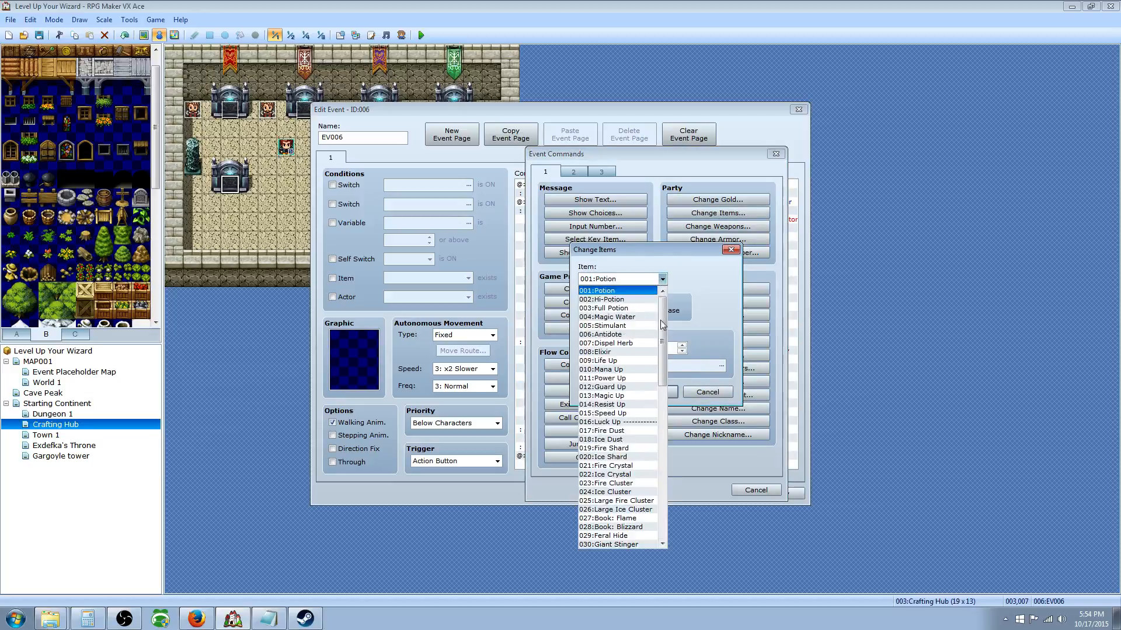
left_click_drag(663, 324, 679, 454)
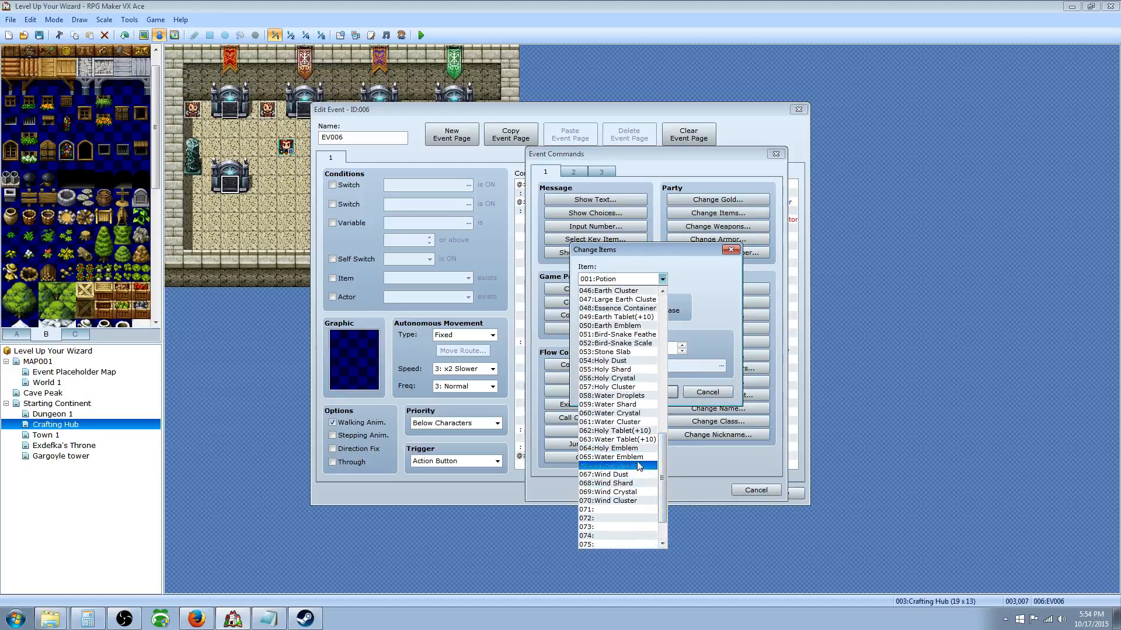
left_click(617, 404)
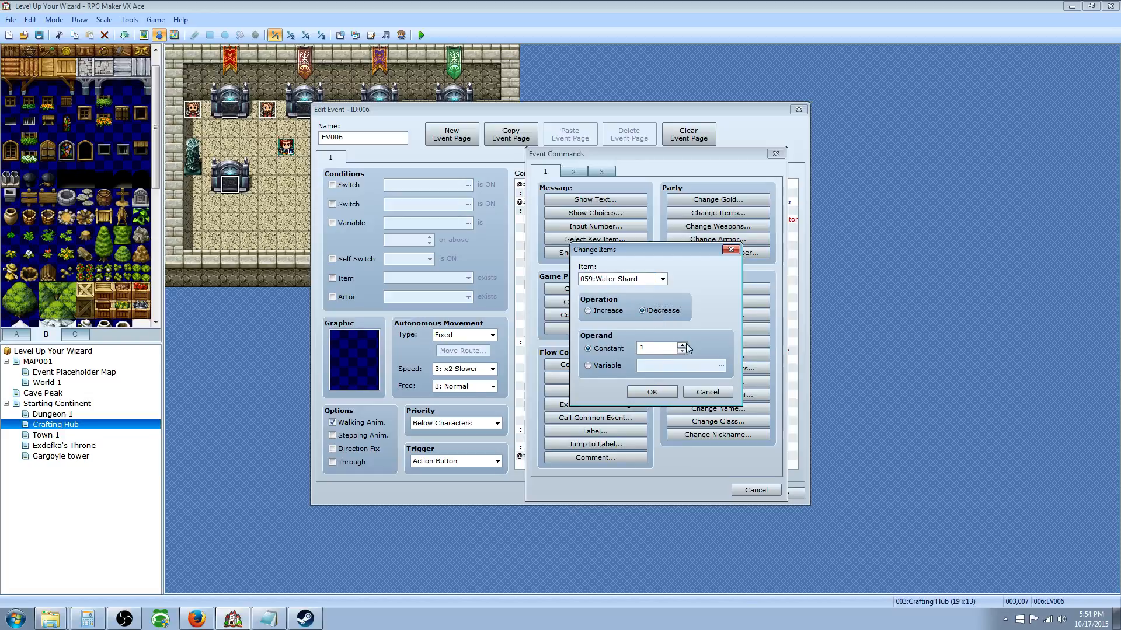
Set the Water Shard item change to Decrease by the constant 3.
left_click(649, 310)
left_click(681, 345)
left_click(681, 345)
left_click(661, 392)
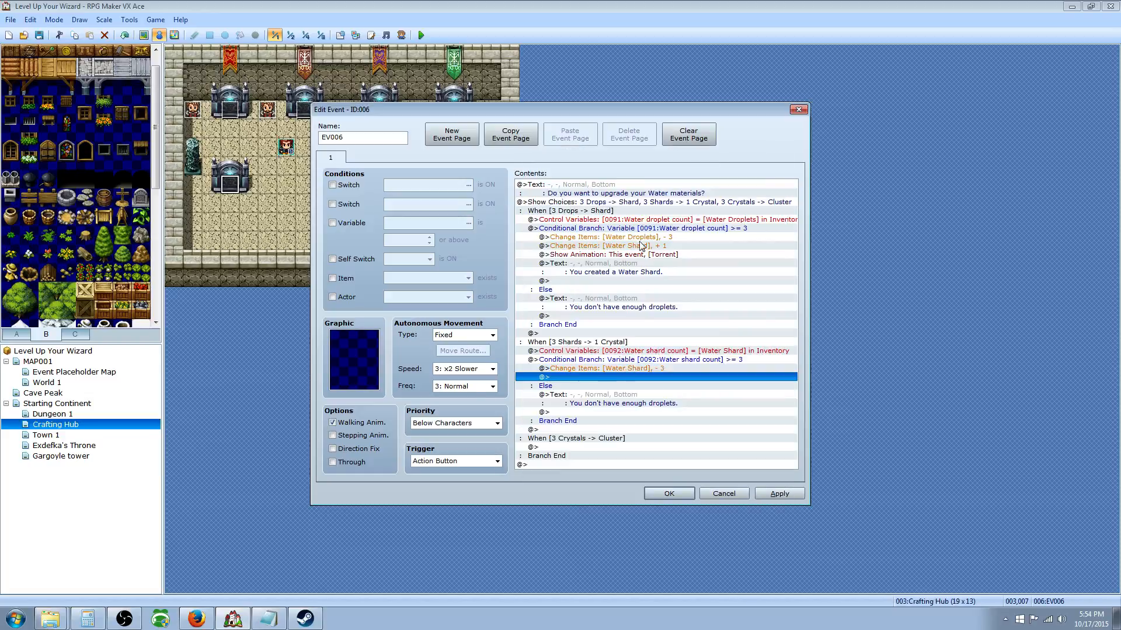
Add a Change Items command below the shard deduction that increases 060:Water Crystal by 1.
right_click(610, 378)
left_click(631, 384)
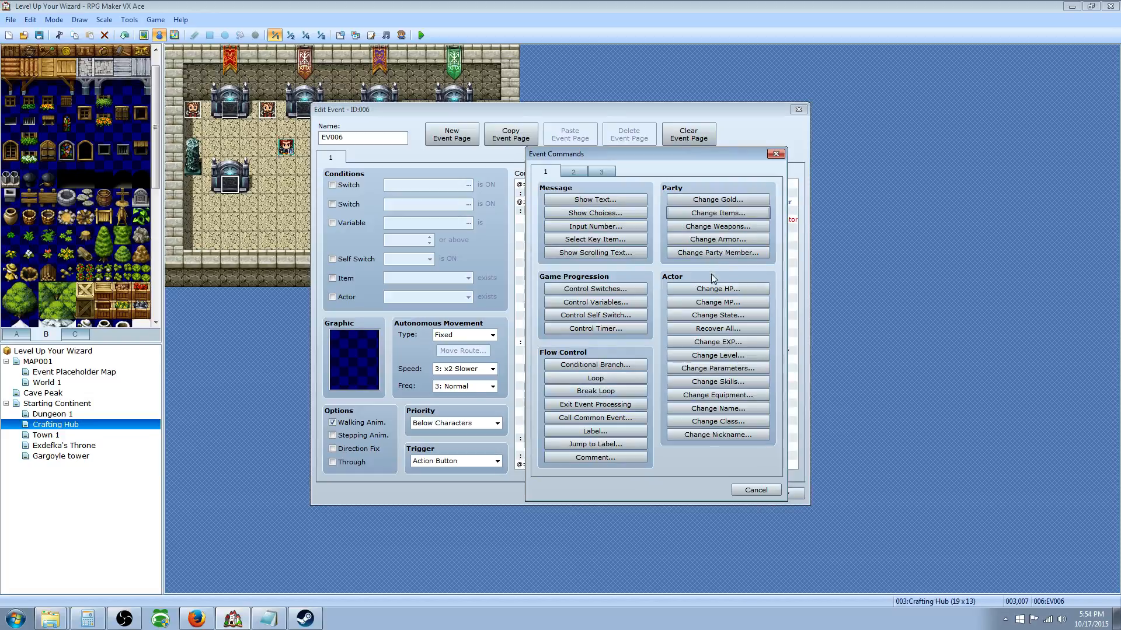
left_click(710, 215)
left_click(653, 279)
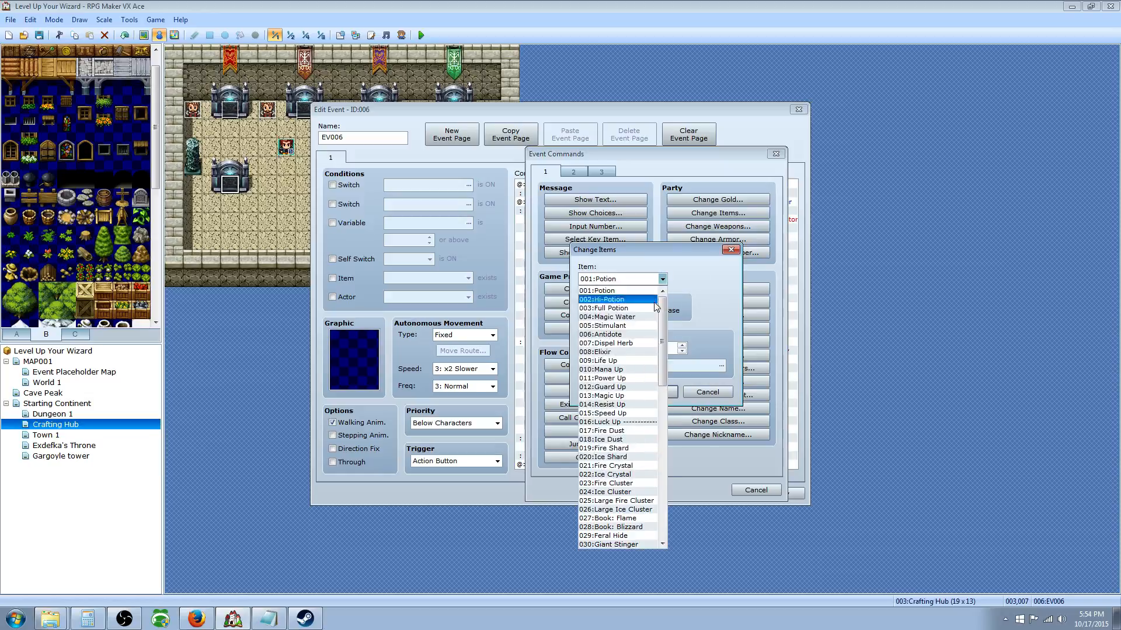
left_click_drag(663, 370, 671, 495)
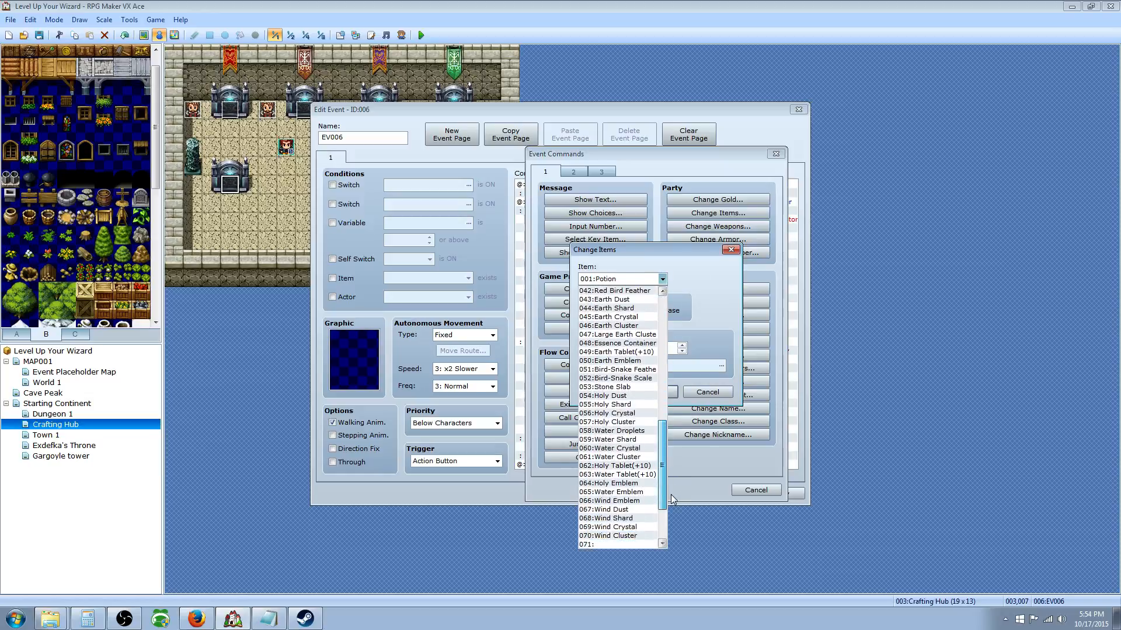
left_click(647, 448)
left_click(649, 391)
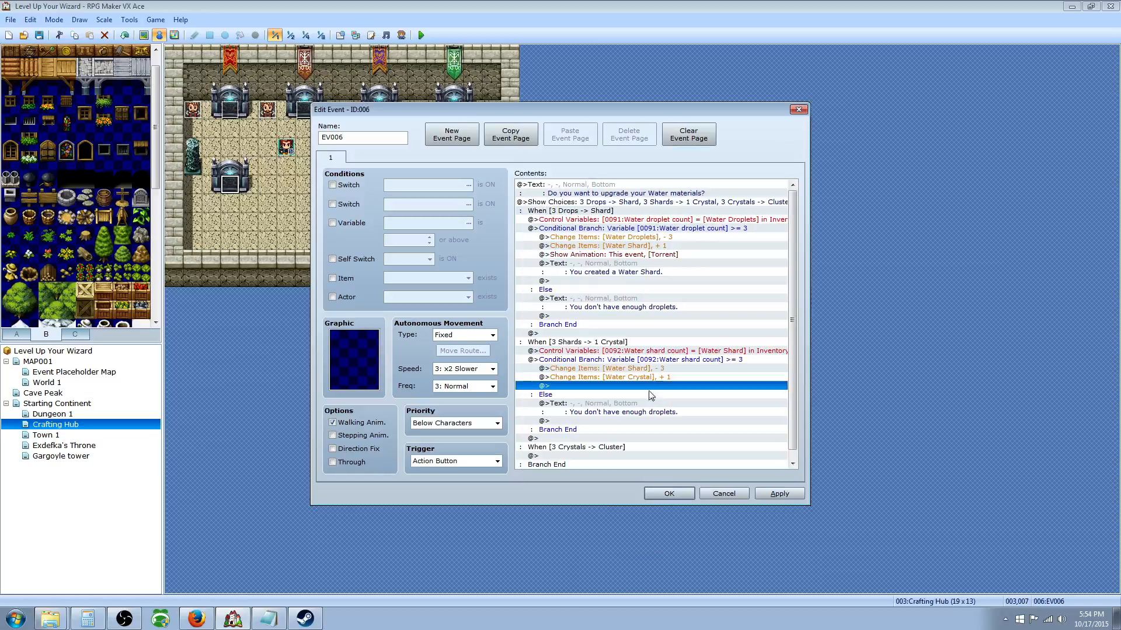
Copy the Torrent Show Animation command from the droplet branch to below the Water Crystal item change.
right_click(615, 255)
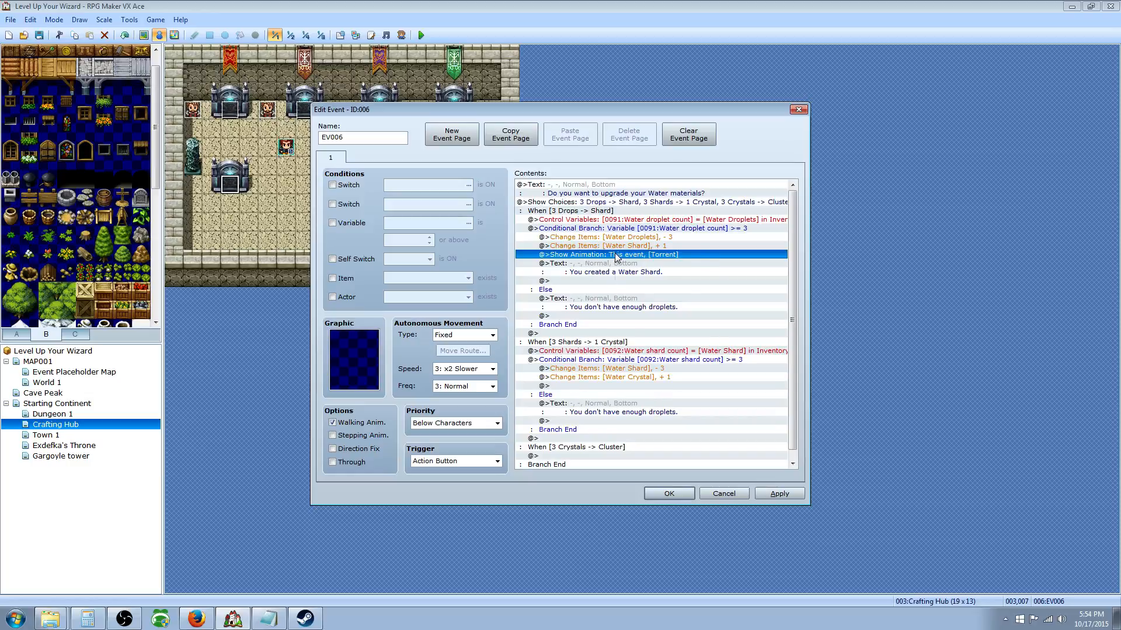
left_click(642, 304)
left_click(599, 386)
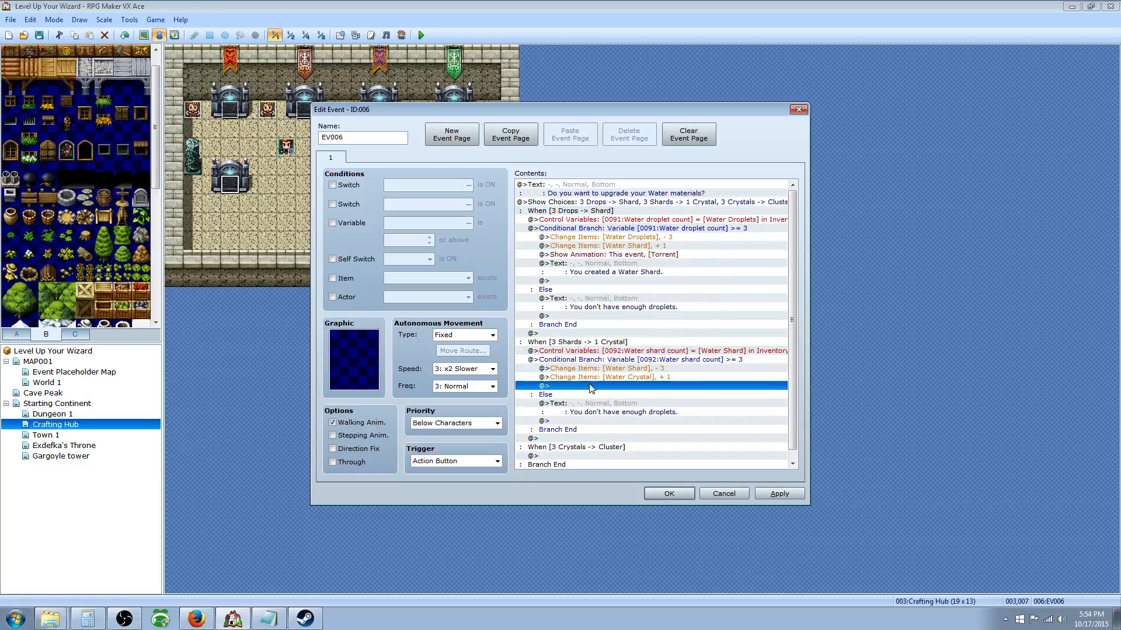
right_click(590, 386)
left_click(630, 447)
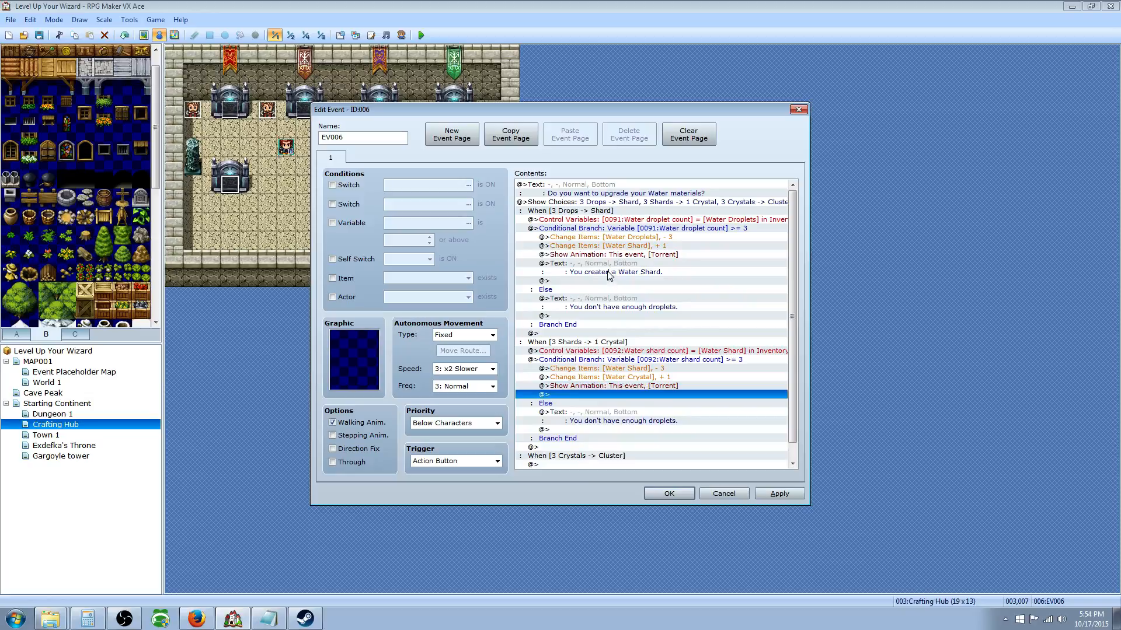
Copy the "You created a Water Shard." text command to below the Torrent animation in the shard branch.
left_click(607, 263)
right_click(607, 262)
left_click(641, 312)
left_click(599, 394)
right_click(599, 393)
left_click(630, 455)
Change the copied success message in the shard branch to "You created a Water Crystal.".
right_click(619, 392)
left_click(636, 412)
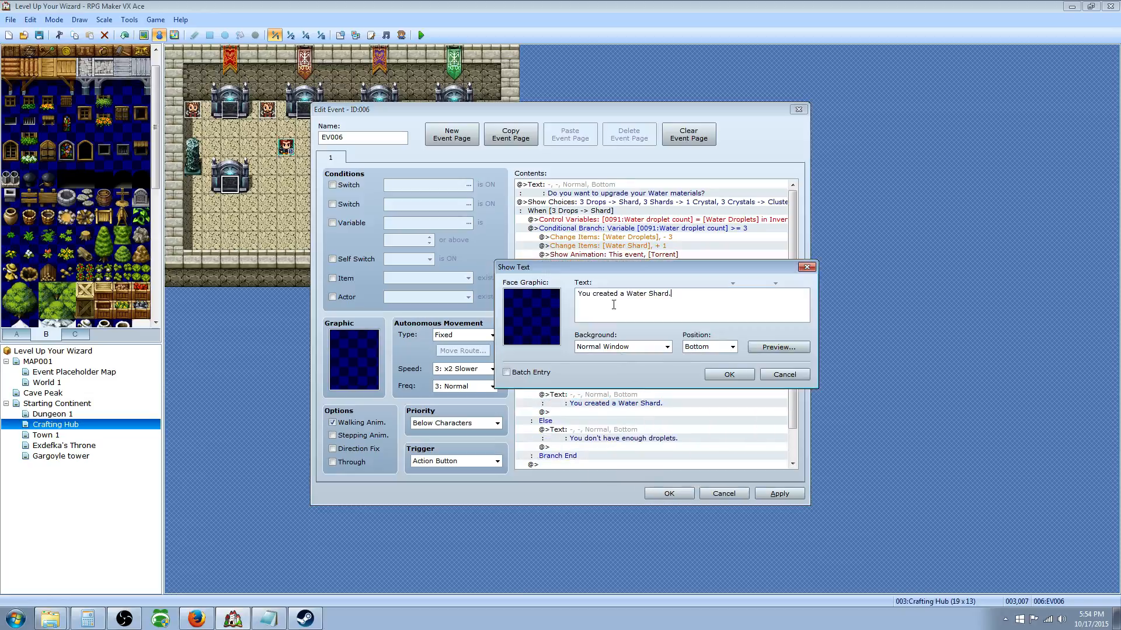
type("c")
left_click(726, 375)
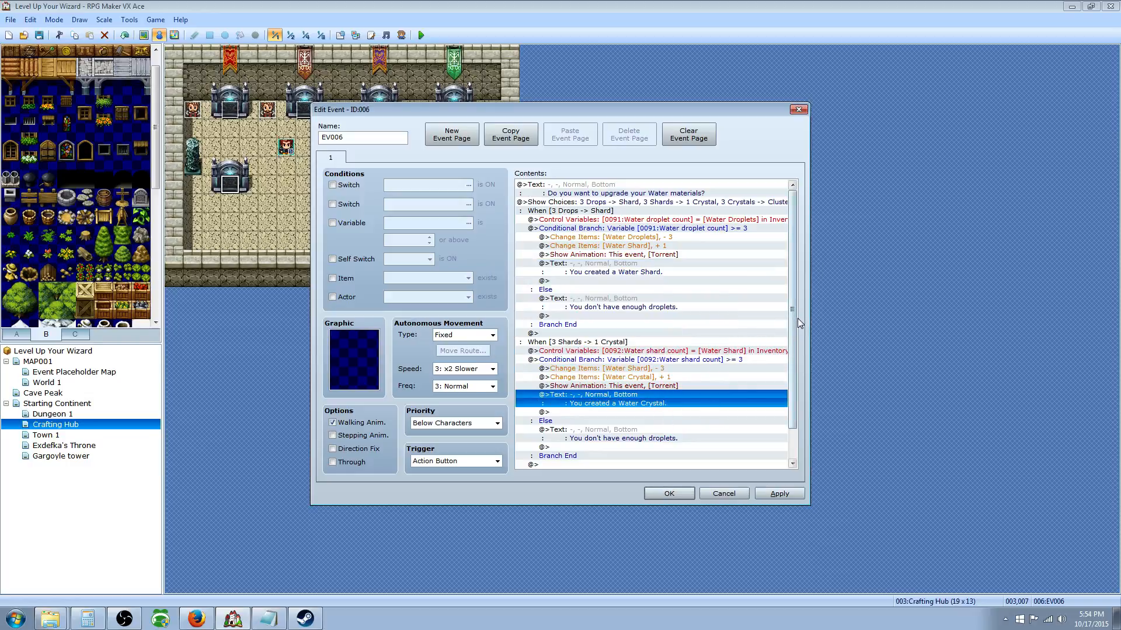
Change the Else message of the shard count branch to "You don't have enough shards.".
left_click_drag(794, 318, 795, 366)
left_click(633, 394)
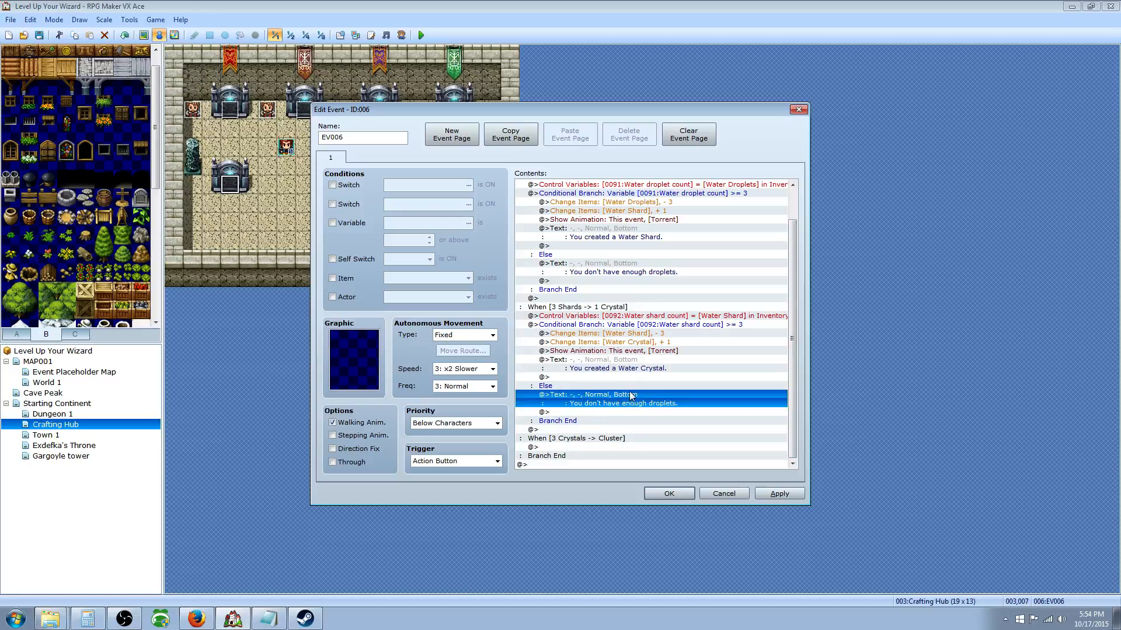
right_click(633, 397)
left_click(655, 406)
left_click_drag(675, 296, 662, 297)
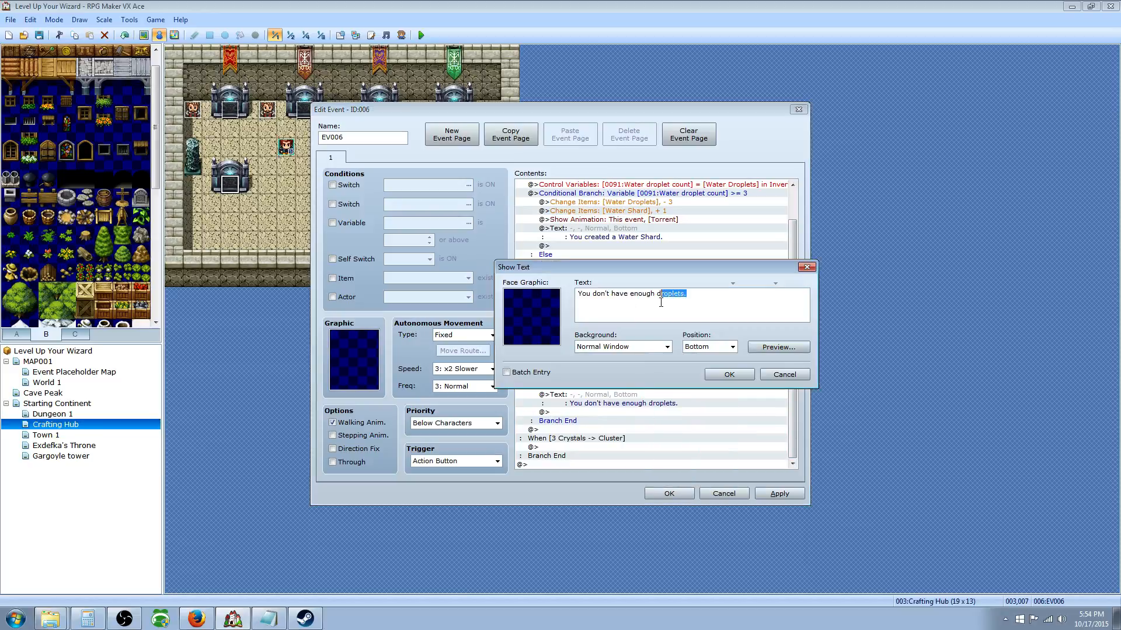
key("BackSpace")
left_click(729, 374)
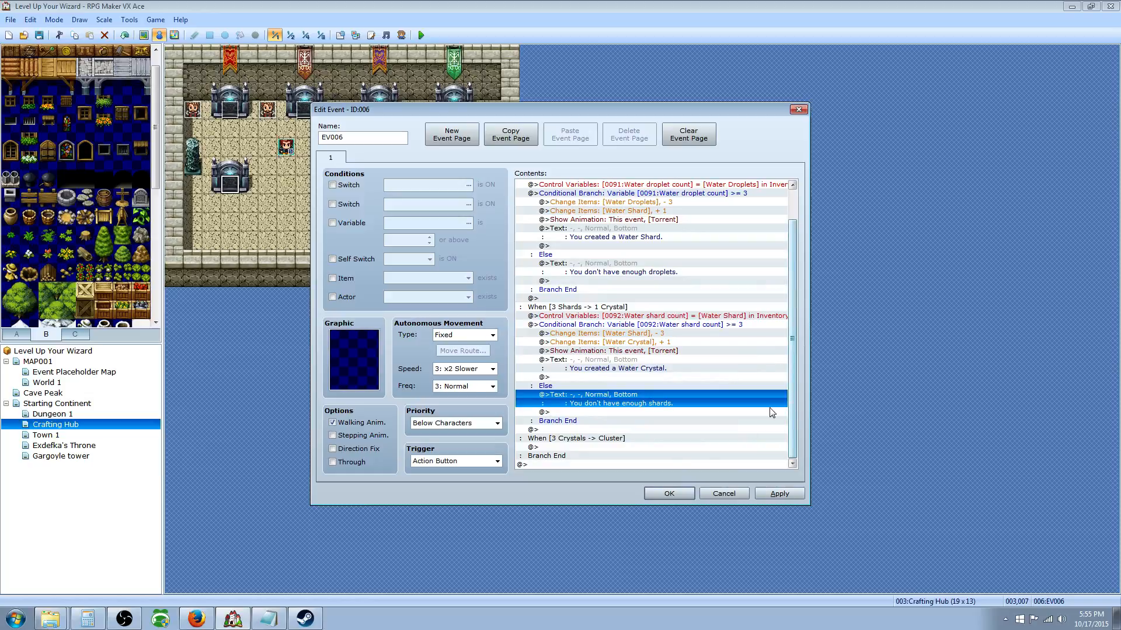
Copy the shard count variable command and its whole conditional branch into the 3 Crystals -> Cluster choice.
left_click(612, 316)
left_click(607, 377, "shift")
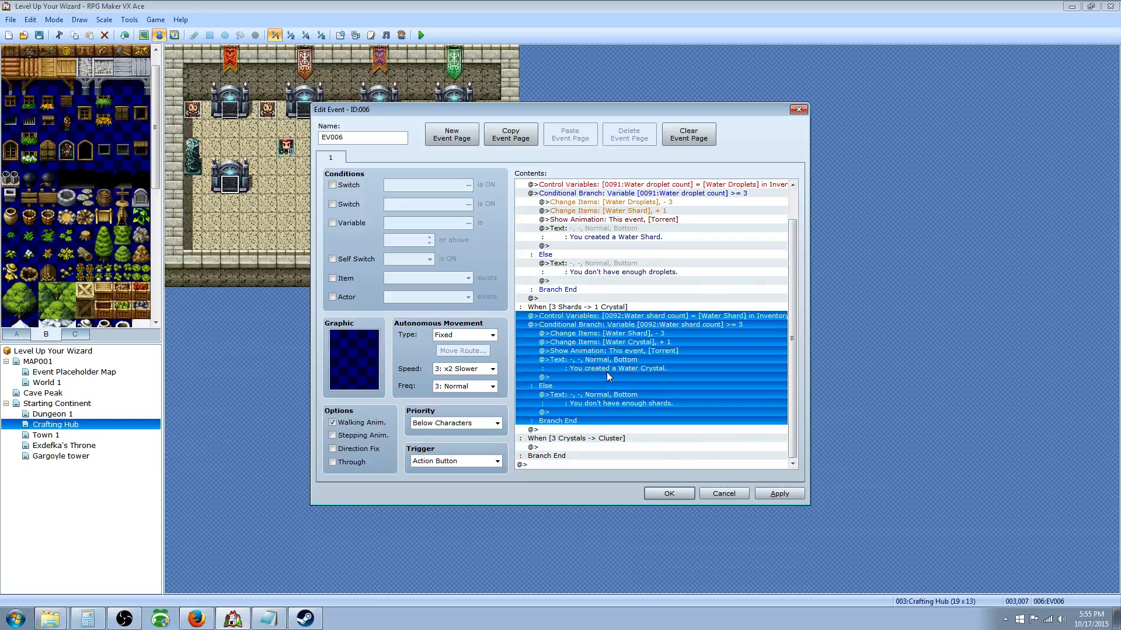
right_click(607, 374)
left_click(642, 407)
left_click(580, 447)
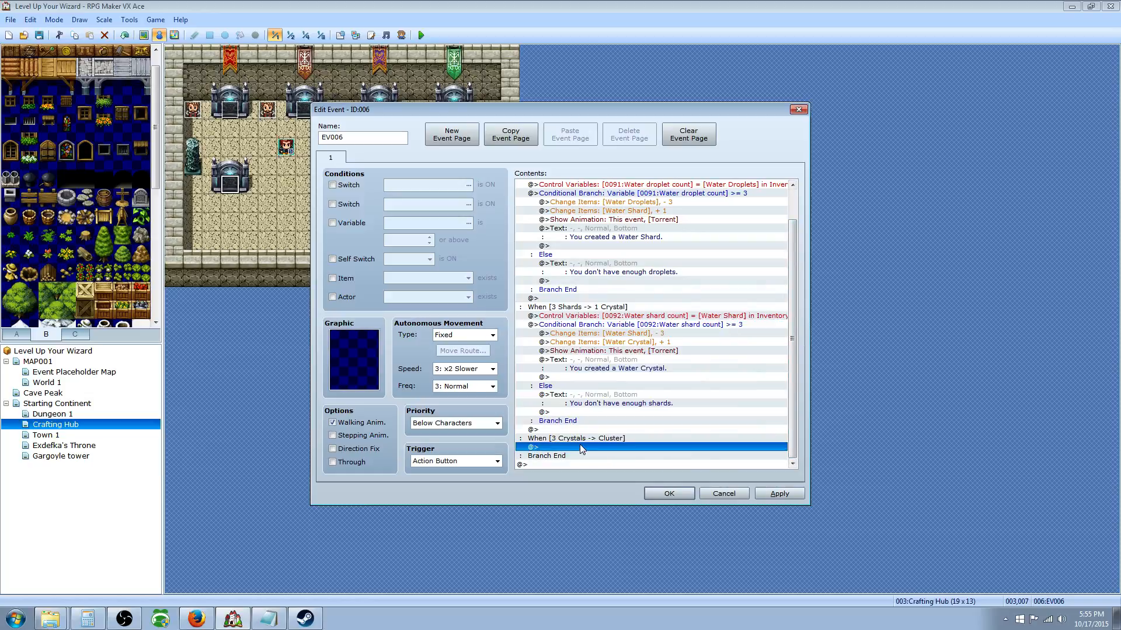
right_click(581, 449)
left_click(611, 508)
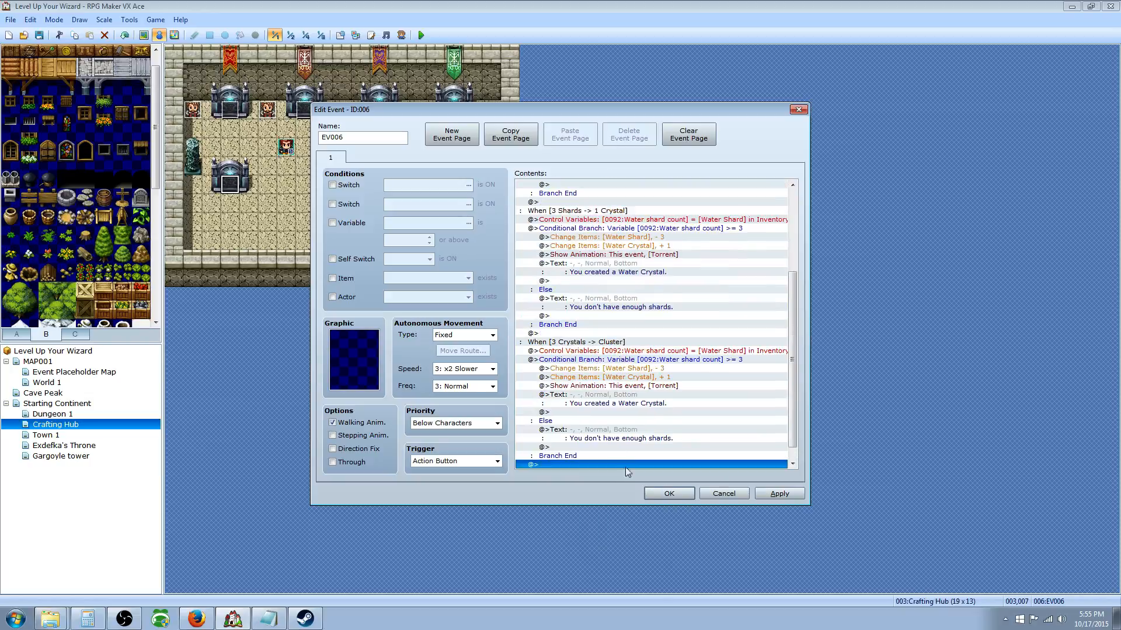
Switch the copied Control Variables command under the Cluster choice to variable 0093, named "Water Crystal count".
left_click(610, 351)
right_click(611, 352)
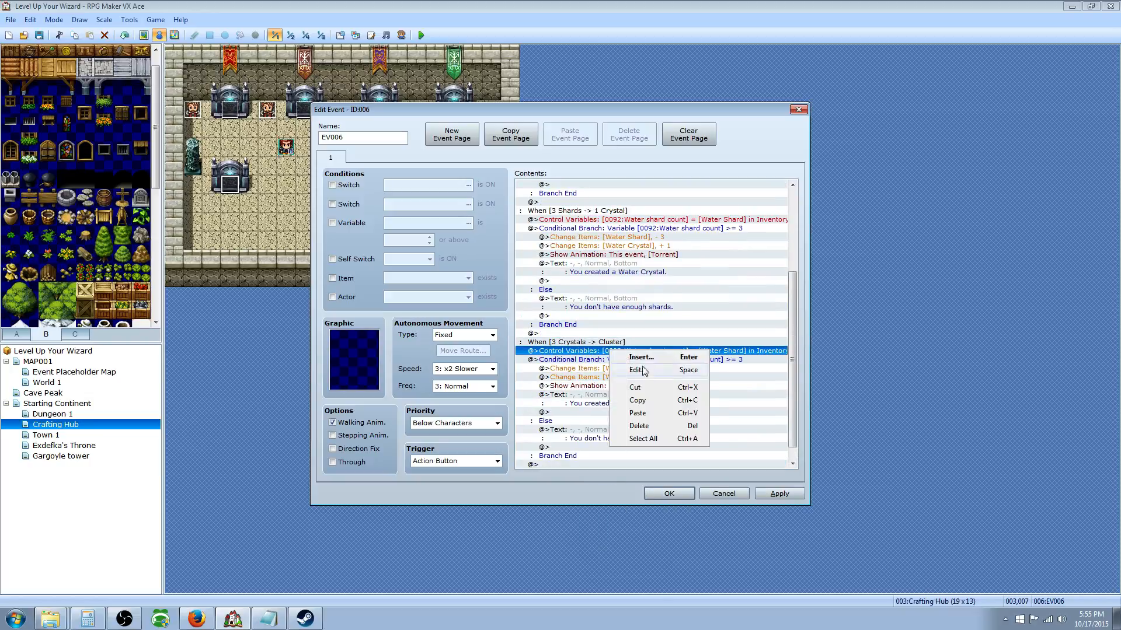
left_click(653, 371)
left_click(672, 244)
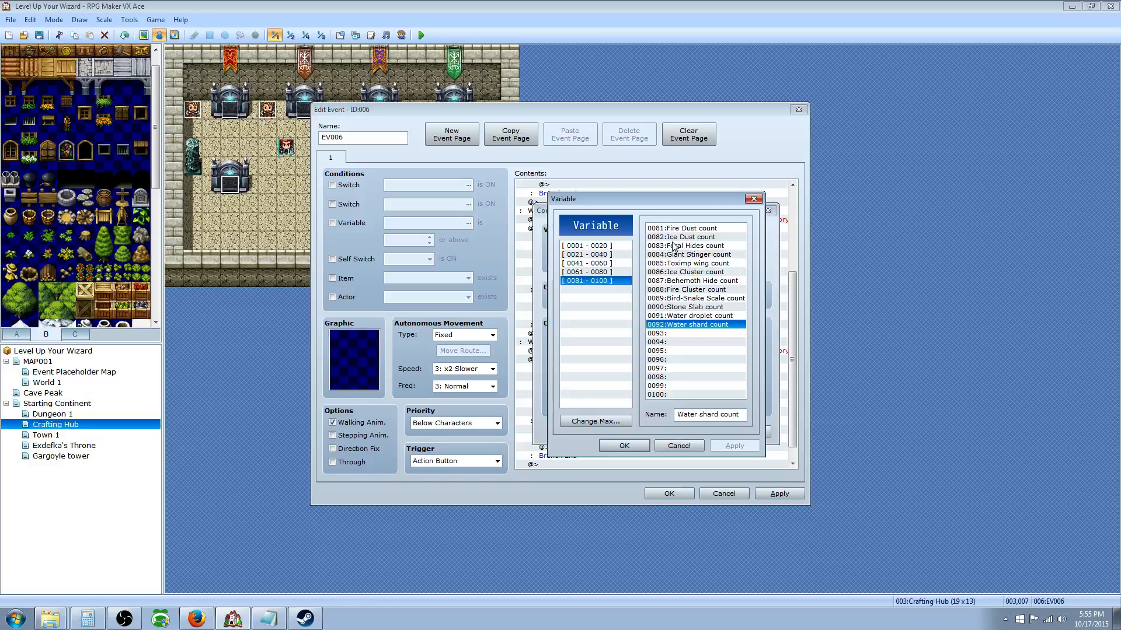
left_click(693, 334)
left_click(699, 412)
type("Water Crystal count")
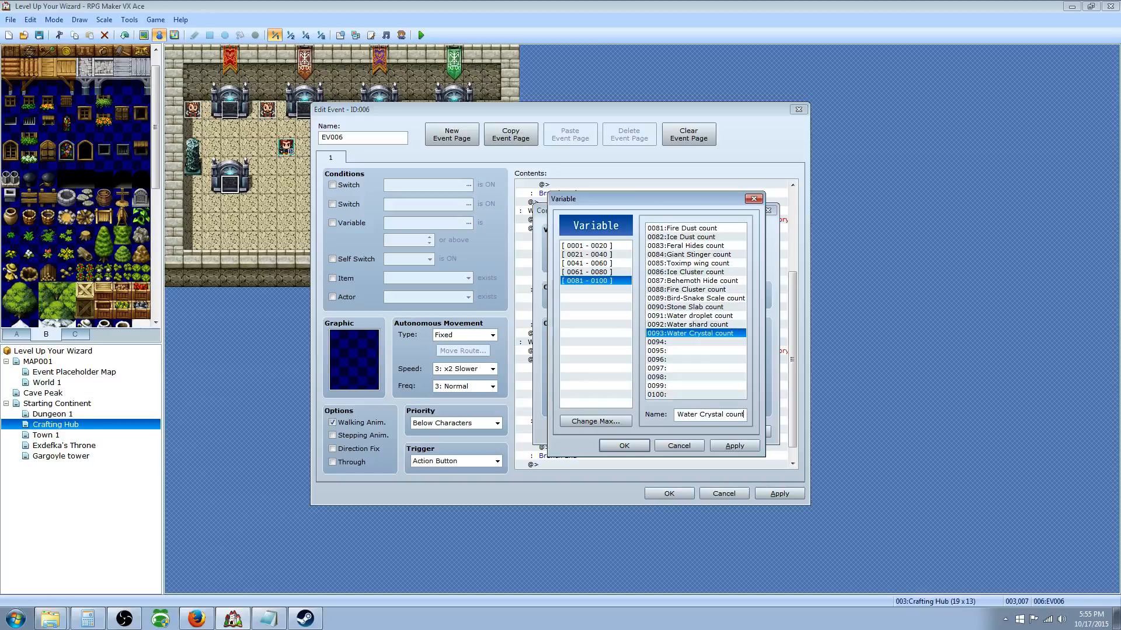
left_click(624, 446)
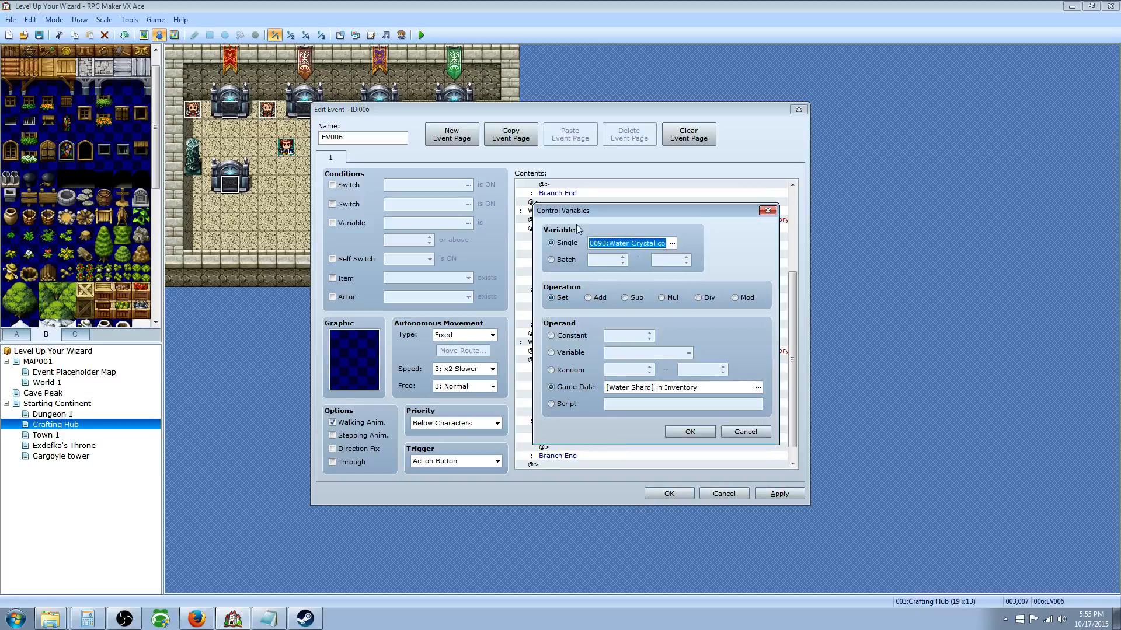
Set the crystal count variable's game data operand to item 060:Water Crystal in the inventory.
left_click(758, 388)
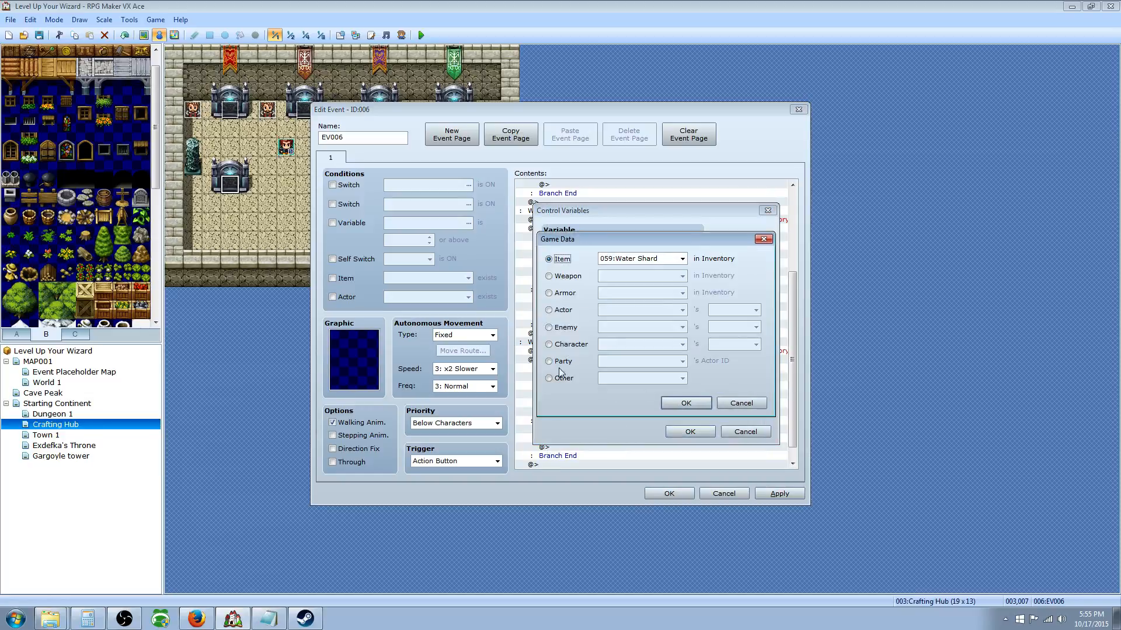
left_click(682, 258)
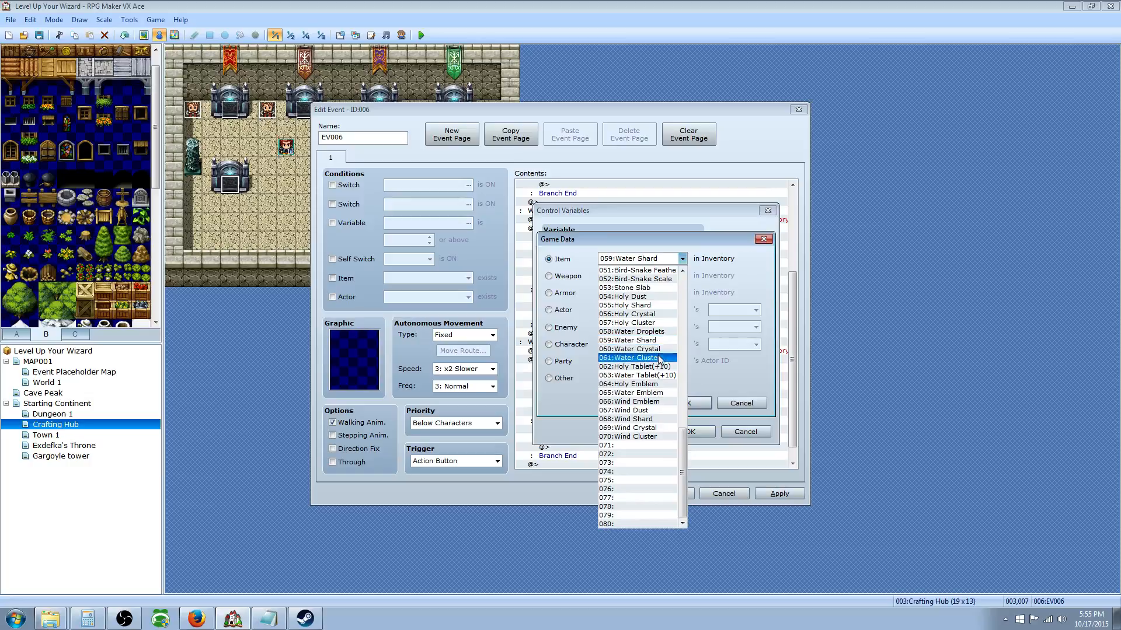
left_click(639, 349)
left_click(694, 404)
left_click(699, 434)
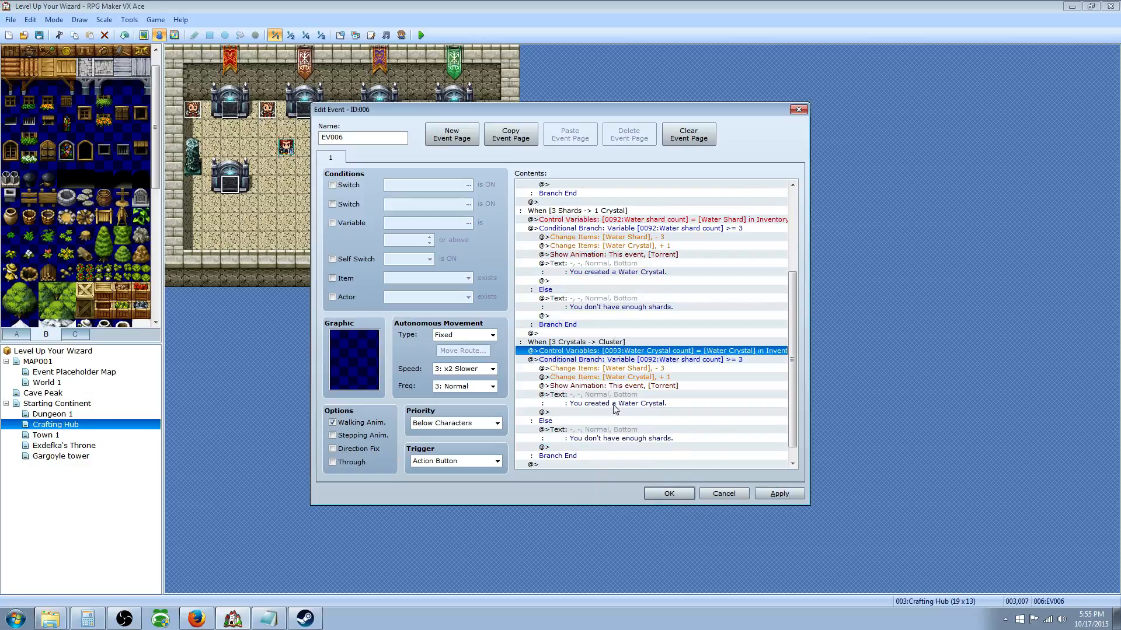
Make the conditional branch under the Cluster choice check variable 0093:Water Crystal count.
left_click(621, 368)
left_click(693, 352)
left_click(685, 361)
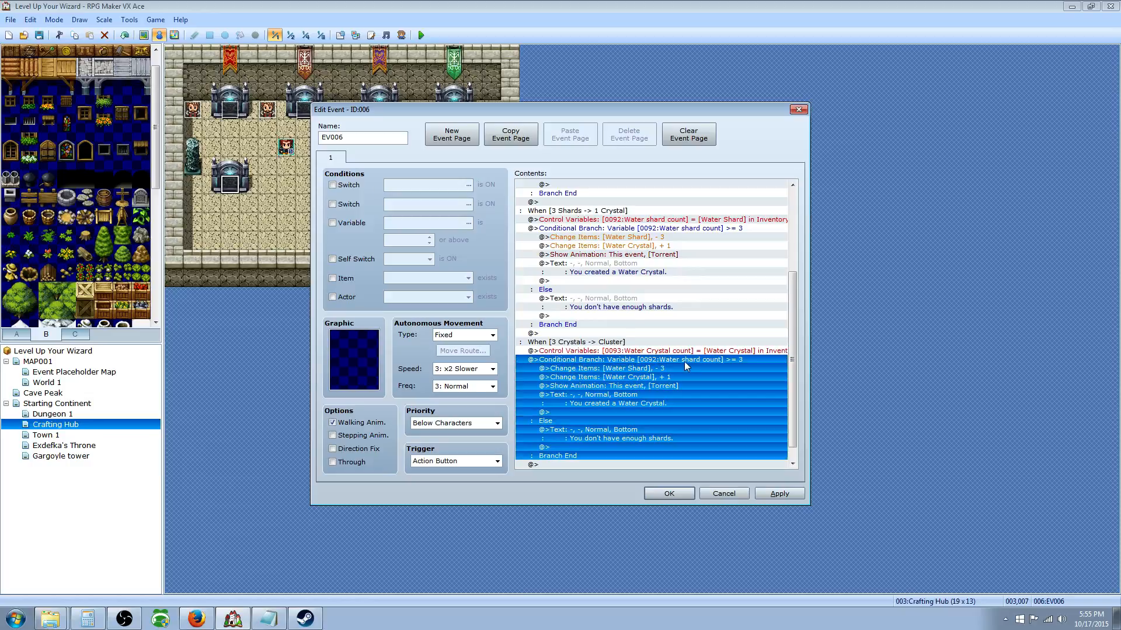
double_click(672, 377)
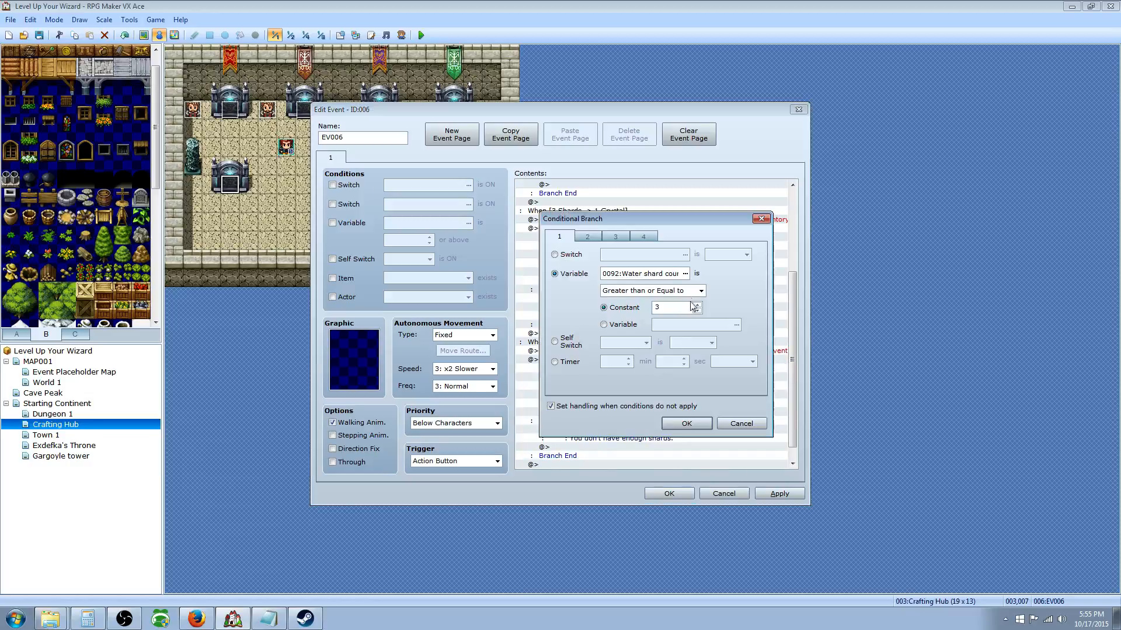
left_click(688, 272)
left_click(633, 447)
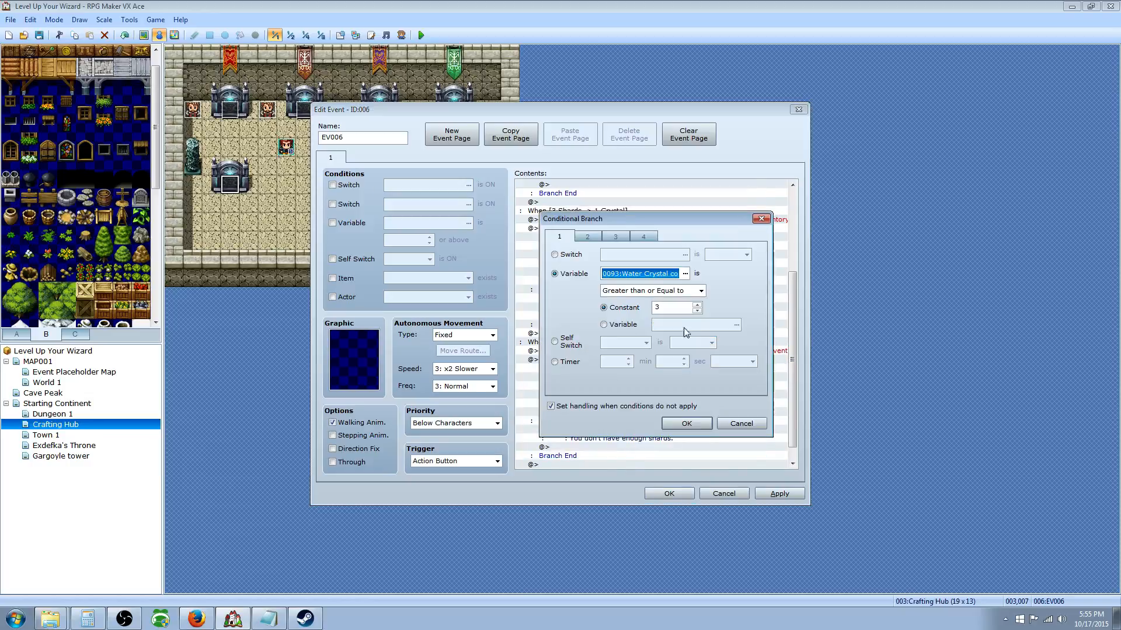
left_click(686, 423)
Change the item deducted in the crystal count branch to 060:Water Crystal.
left_click(633, 369)
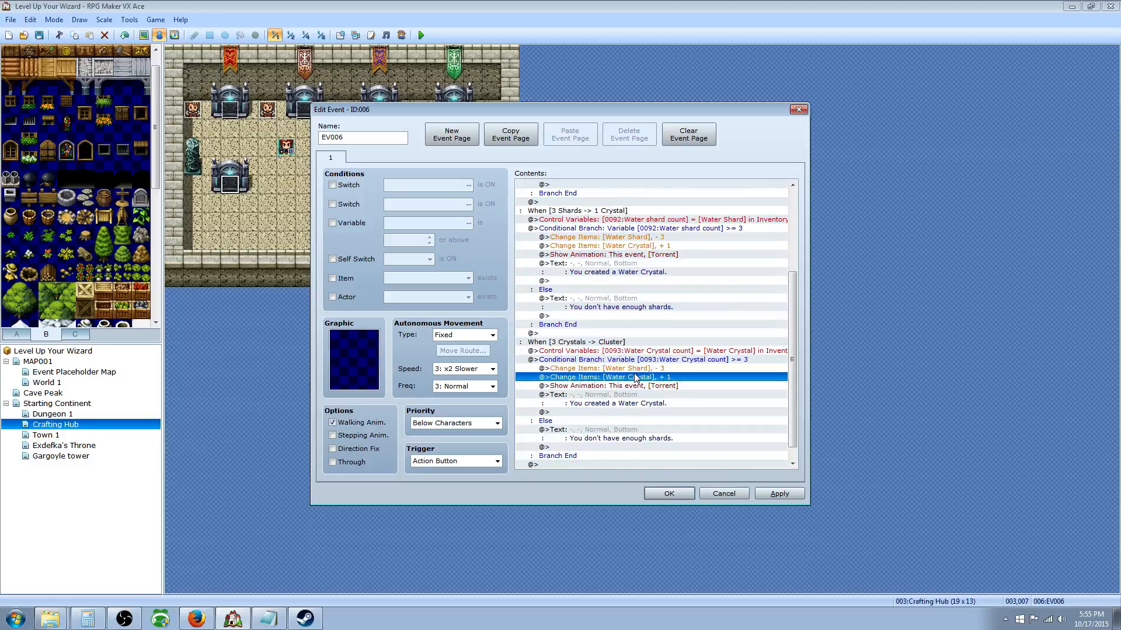
right_click(633, 369)
left_click(661, 390)
left_click(657, 279)
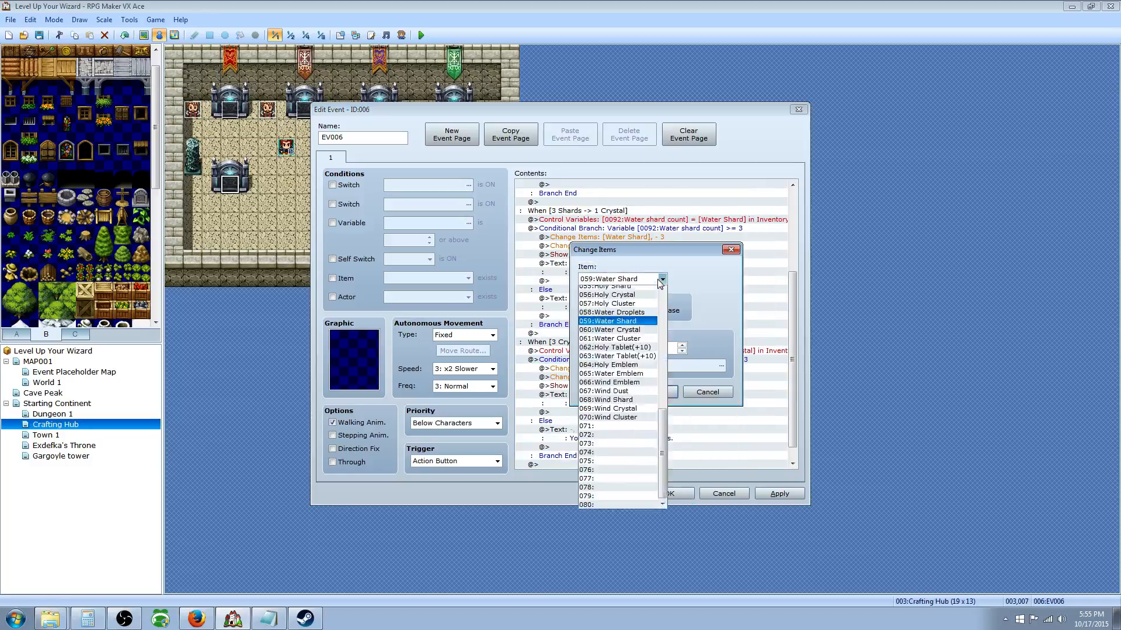
left_click(638, 371)
left_click(650, 392)
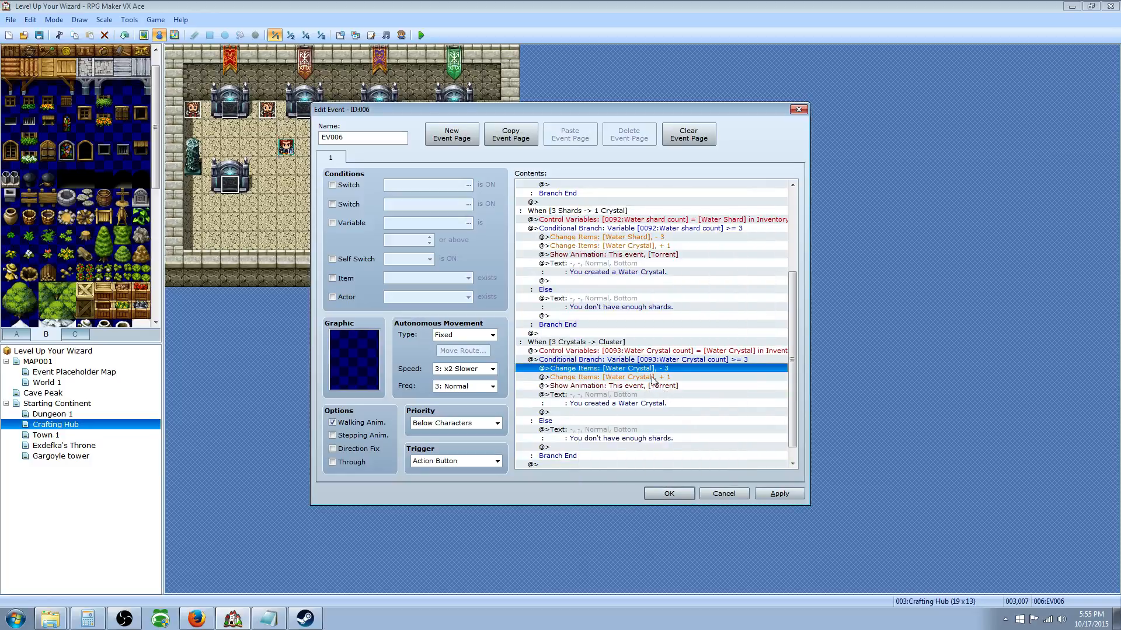
Change the item added in the crystal count branch to 061:Water Cluster.
left_click(653, 378)
right_click(654, 378)
left_click(682, 399)
left_click(662, 279)
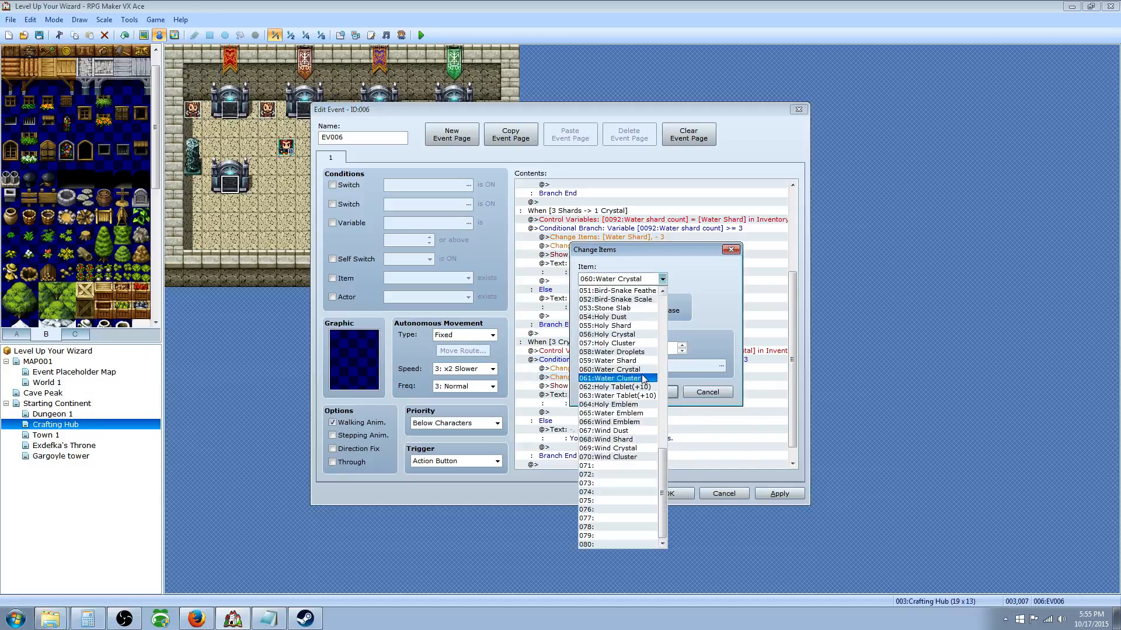
left_click(637, 379)
left_click(654, 391)
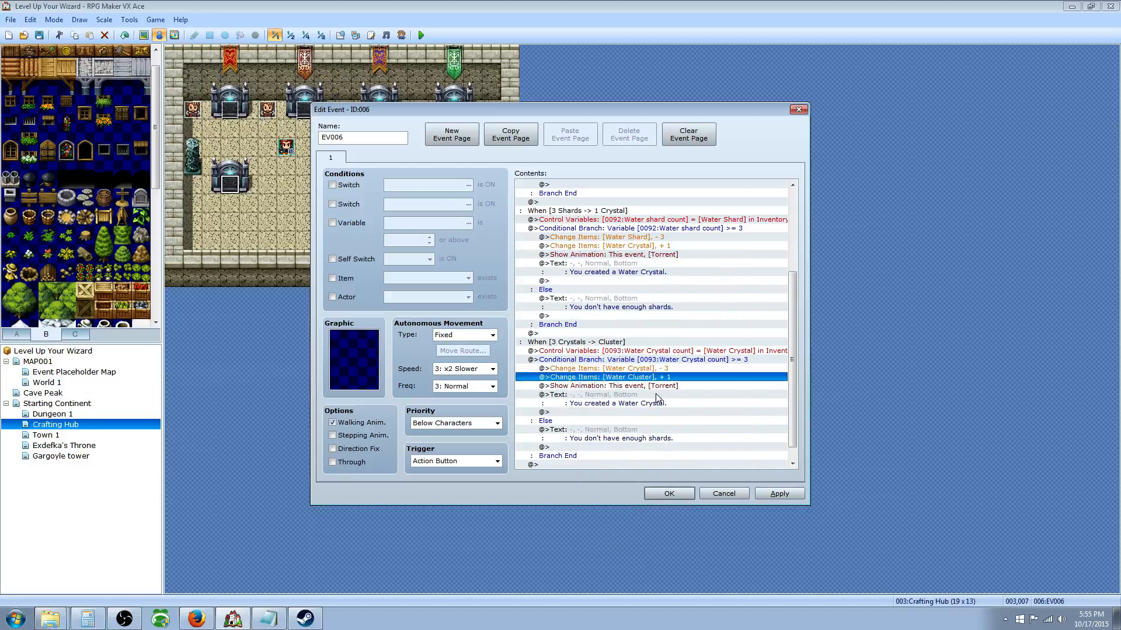
Change the success message under the Cluster choice to "You created a Water Cluster.".
left_click(629, 386)
right_click(627, 387)
left_click(603, 400)
left_click(605, 401)
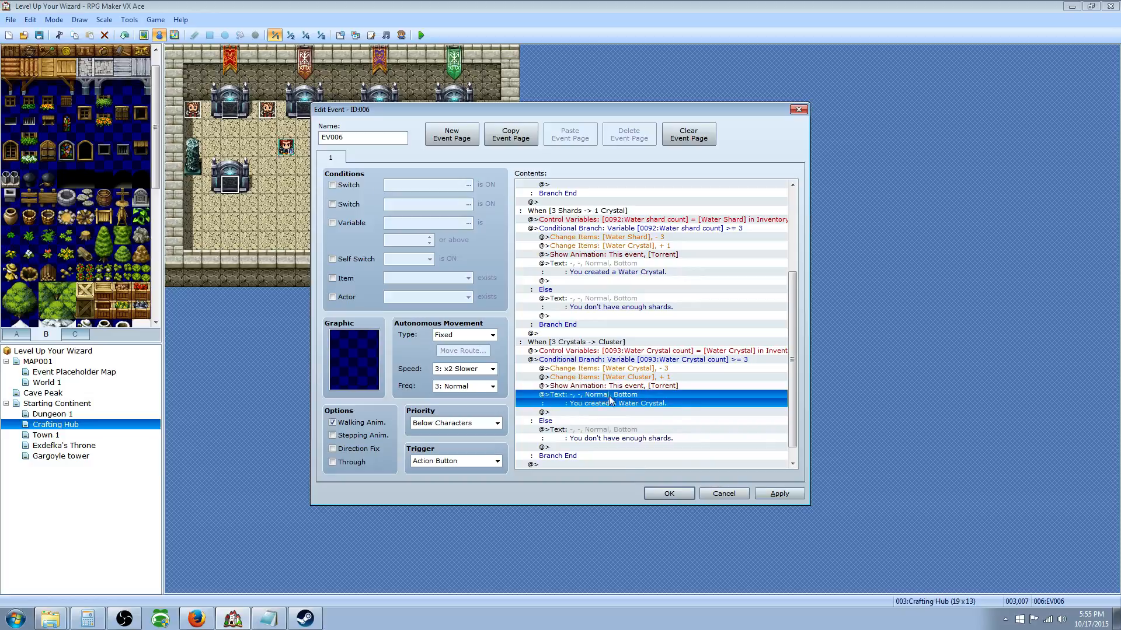
right_click(605, 395)
left_click(634, 416)
left_click_drag(674, 298, 647, 309)
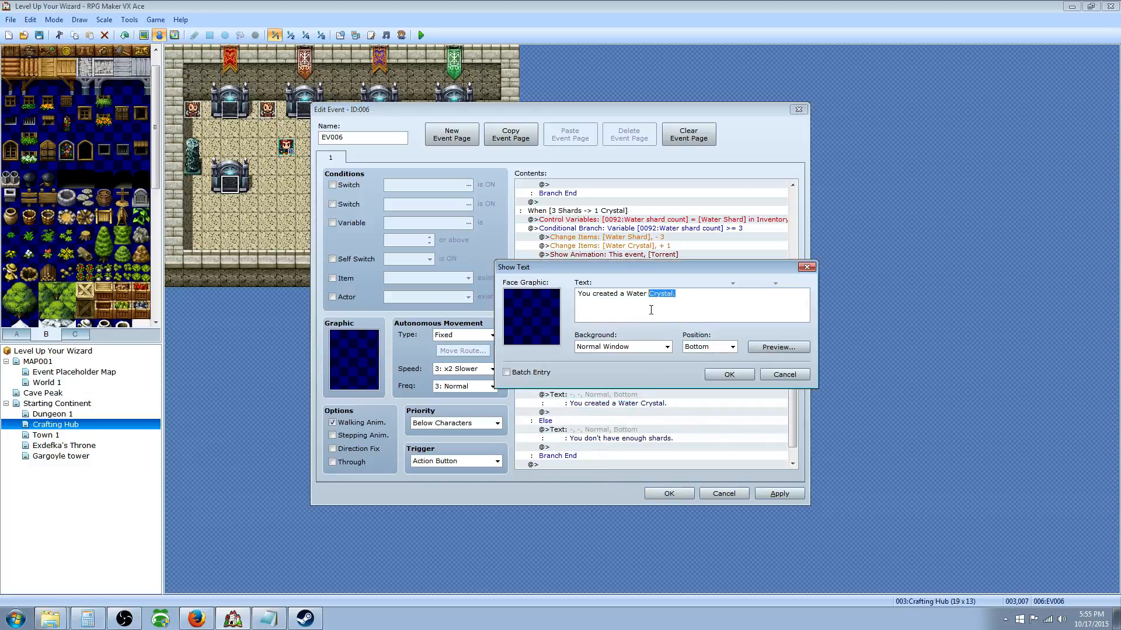
type("C")
left_click(729, 374)
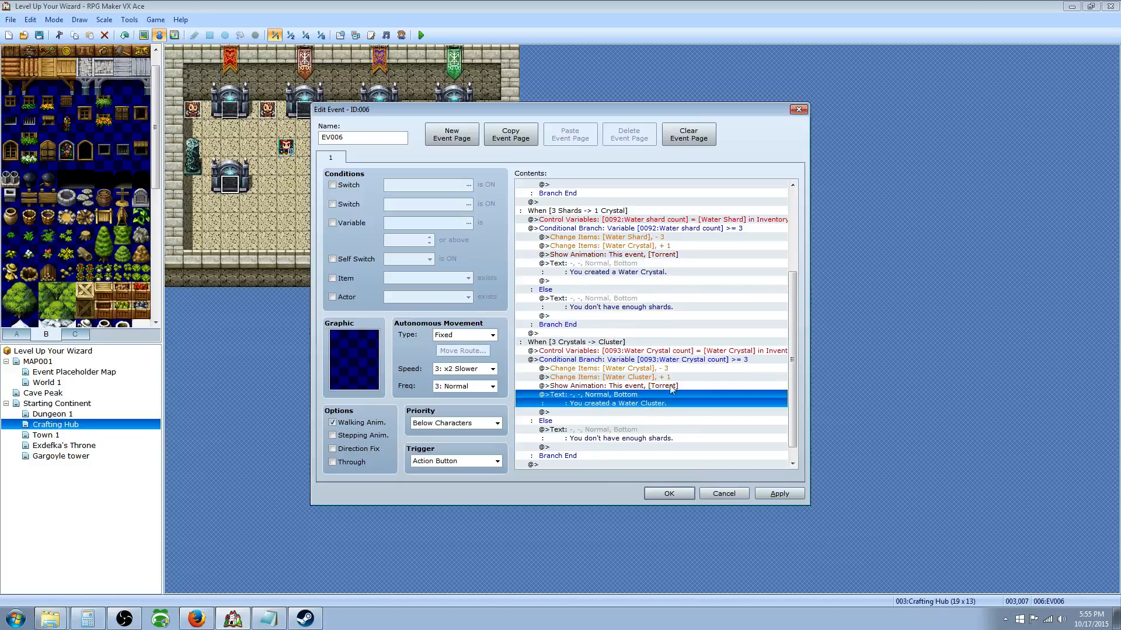
Change the Else message under the Cluster choice to "You don't have enough crystals." and save the event.
left_click(603, 432)
right_click(603, 432)
left_click(620, 449)
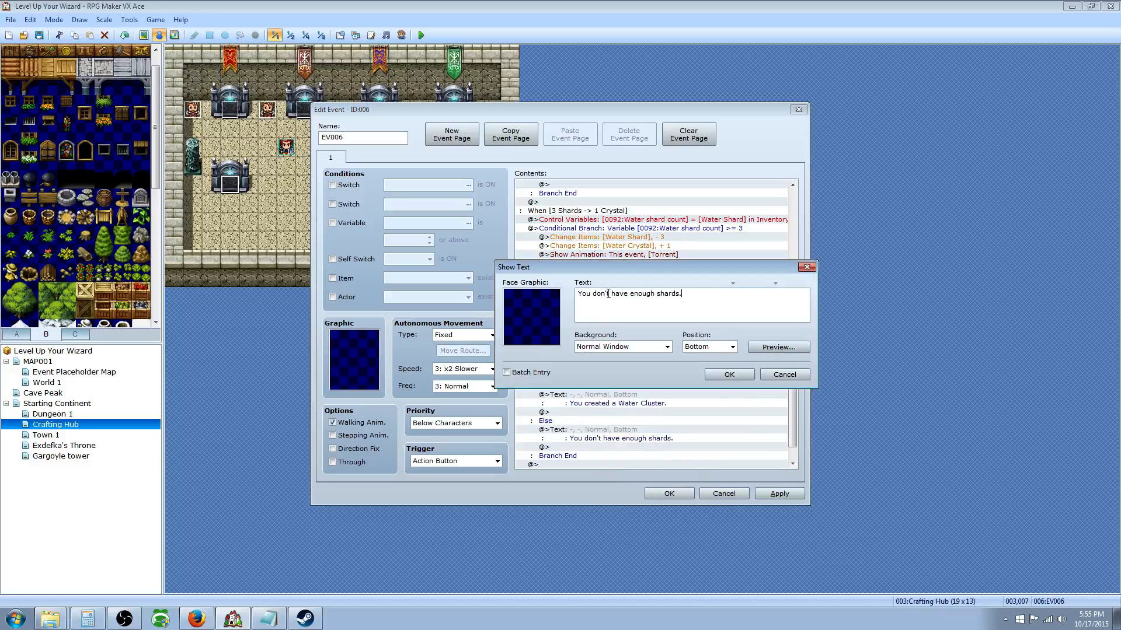
left_click_drag(681, 294, 668, 301)
type("crystals.")
left_click(729, 374)
scroll(787, 438, "down", 1)
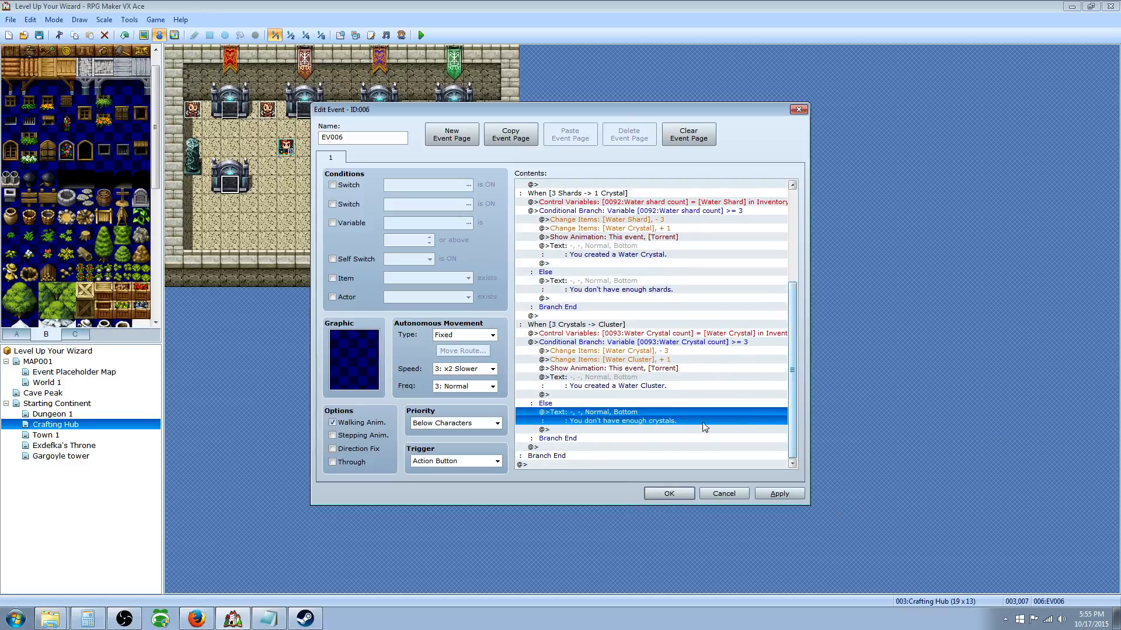
left_click_drag(793, 399, 803, 288)
left_click(676, 496)
Review the command list of the Fire Mat Upgrader event for comparison.
right_click(239, 114)
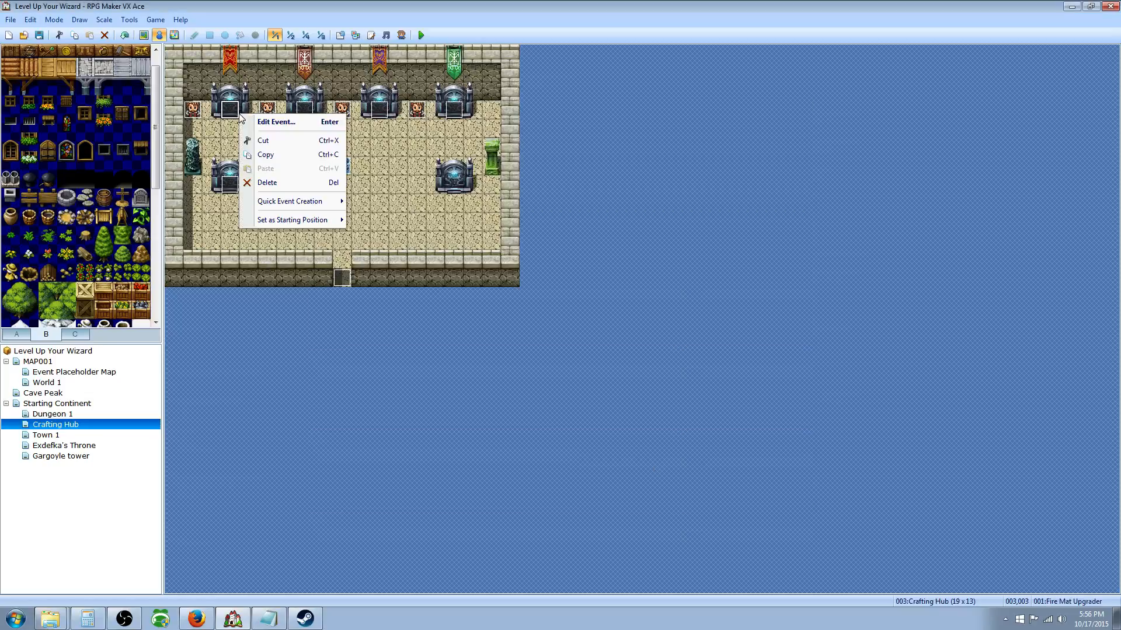
left_click(273, 124)
mouse_move(793, 216)
left_mouse_down()
mouse_move(791, 401)
mouse_move(789, 198)
left_mouse_up()
left_click(670, 494)
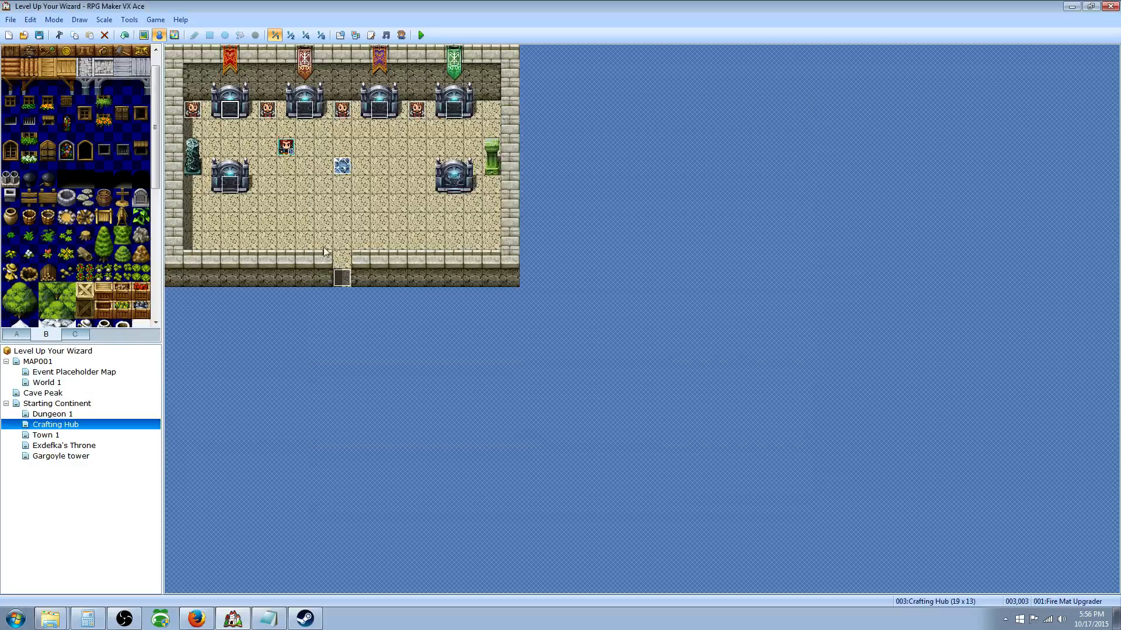
Set the player's starting position to tile 005,007 in the Crafting Hub.
right_click(272, 190)
mouse_move(327, 279)
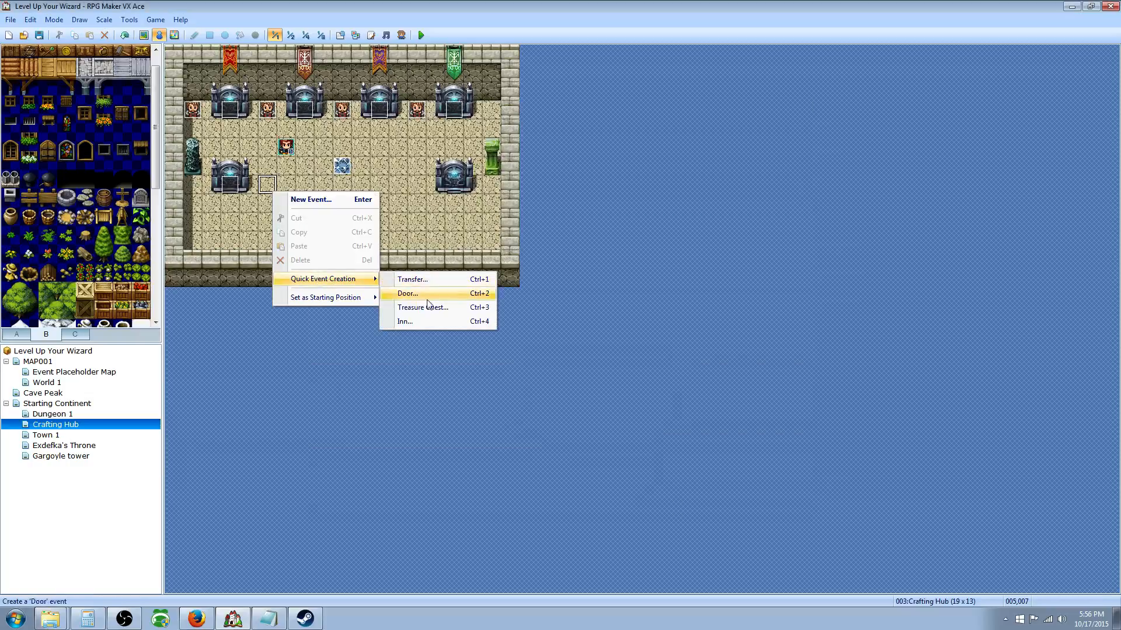
mouse_move(350, 297)
left_click(406, 298)
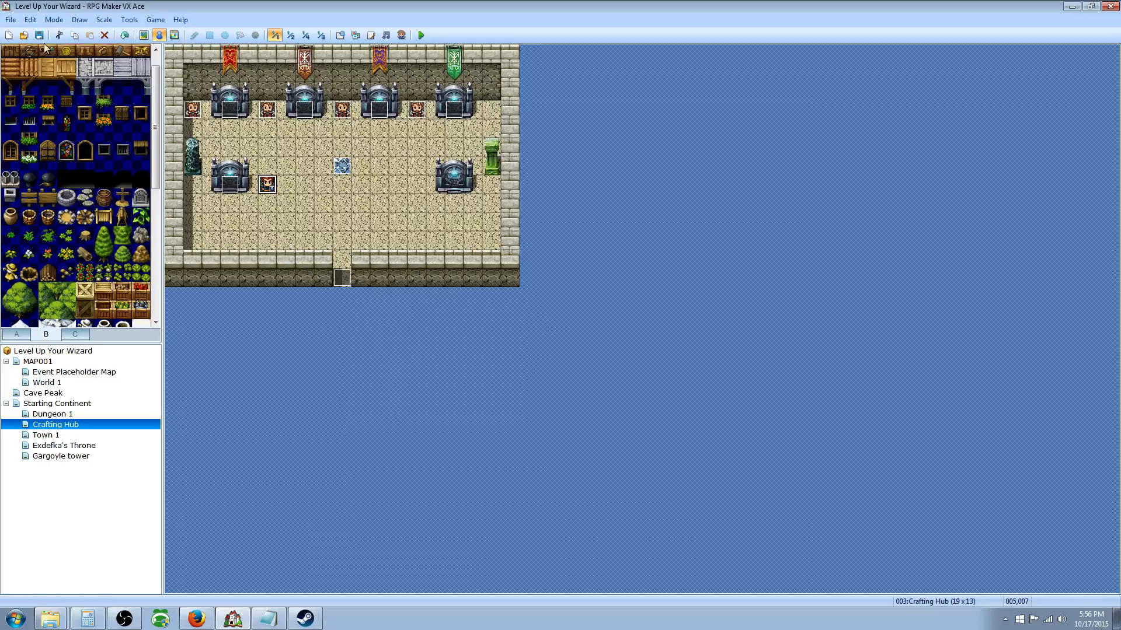
Create a treasure chest event containing 058:Water Droplets at tile 007,007.
left_click(306, 196)
right_click(307, 197)
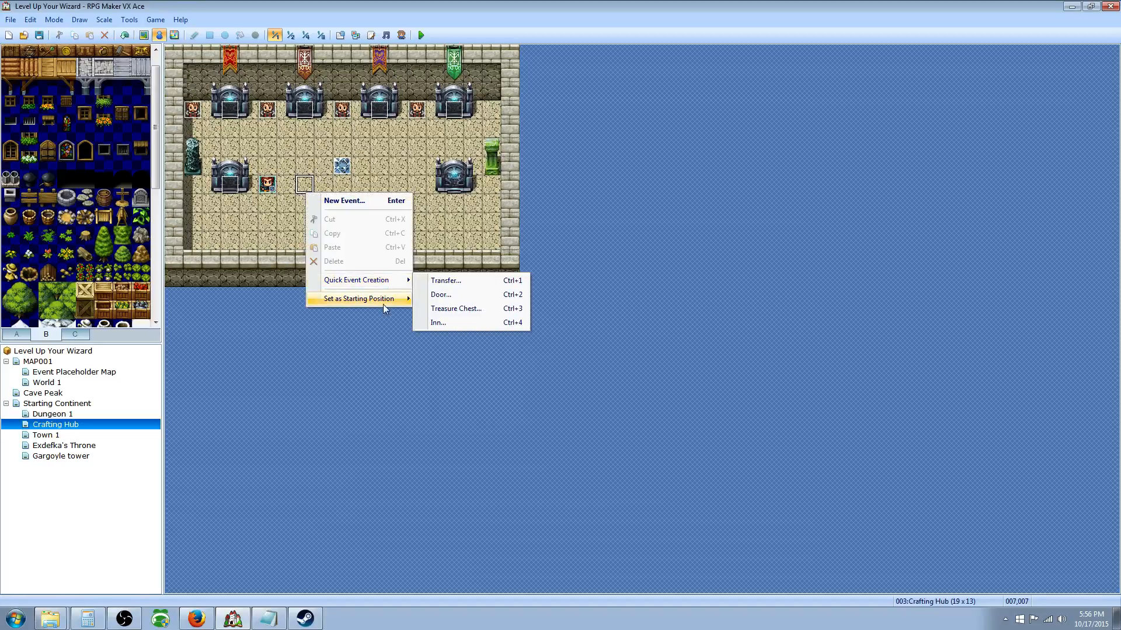
left_click(456, 308)
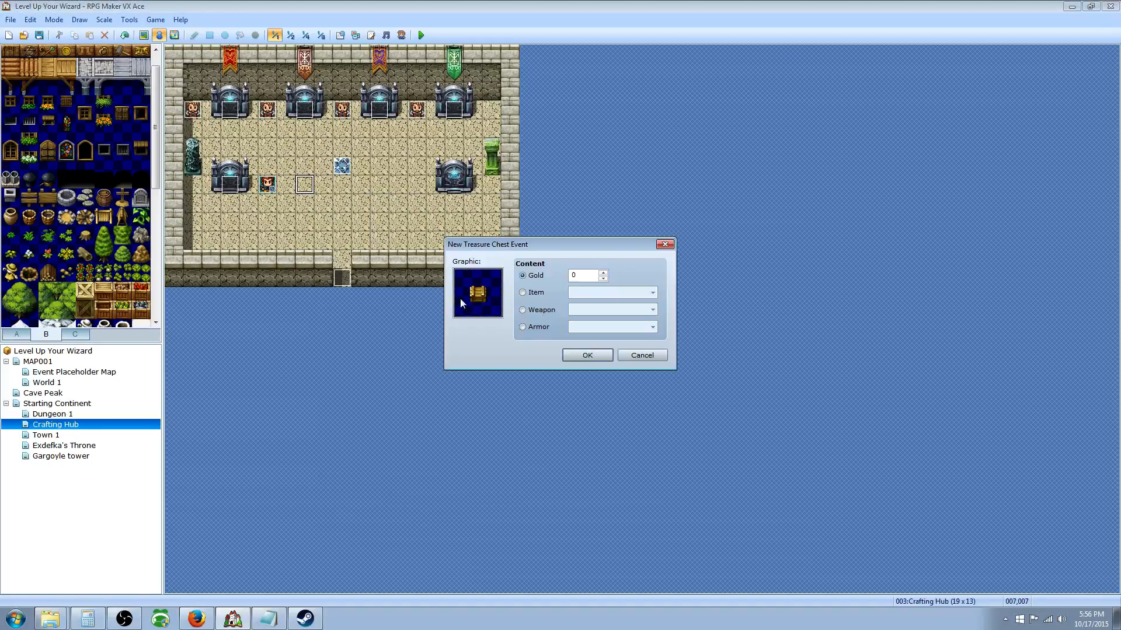
left_click(593, 291)
scroll(671, 475, "down", 14)
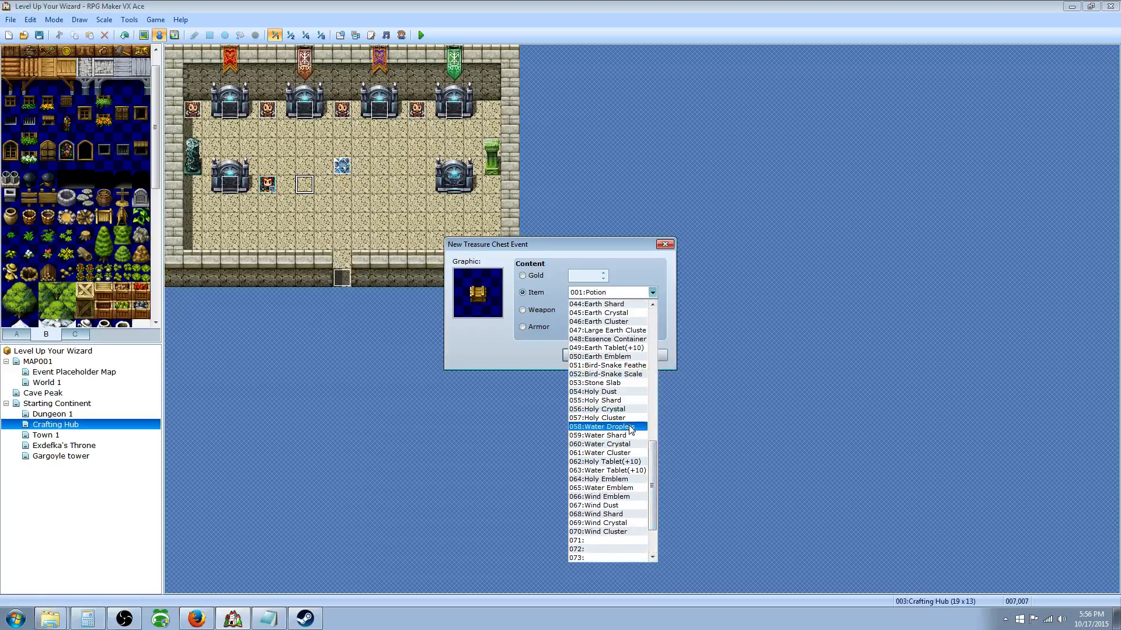
left_click(604, 426)
key("Return")
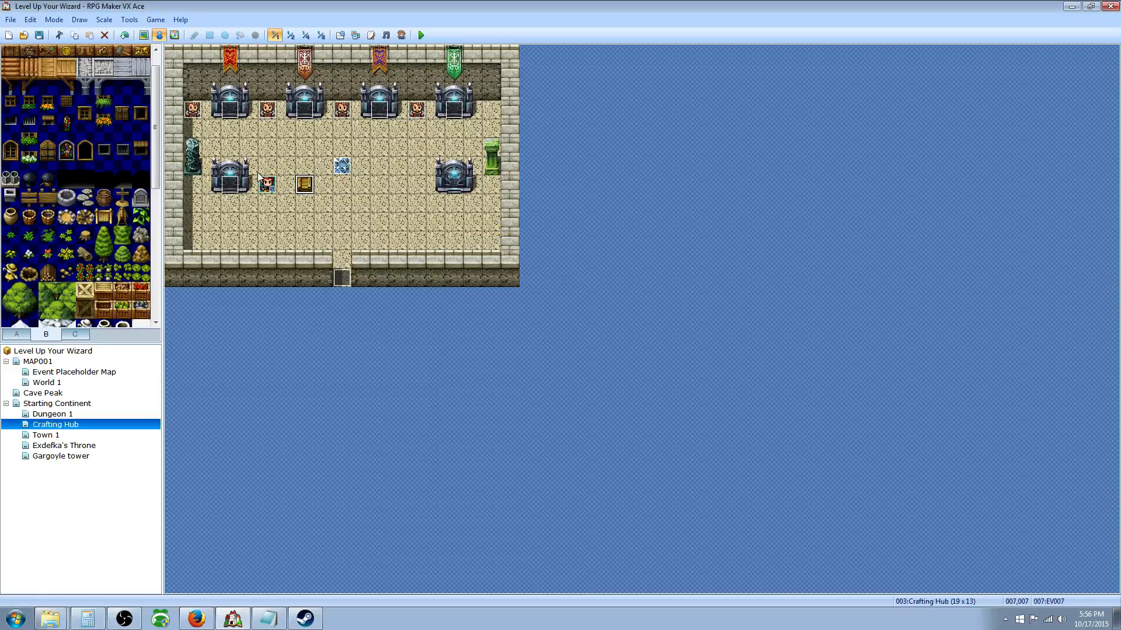
Set the amount of Water Droplets given by the new chest to 3.
double_click(305, 186)
right_click(618, 255)
left_click(639, 280)
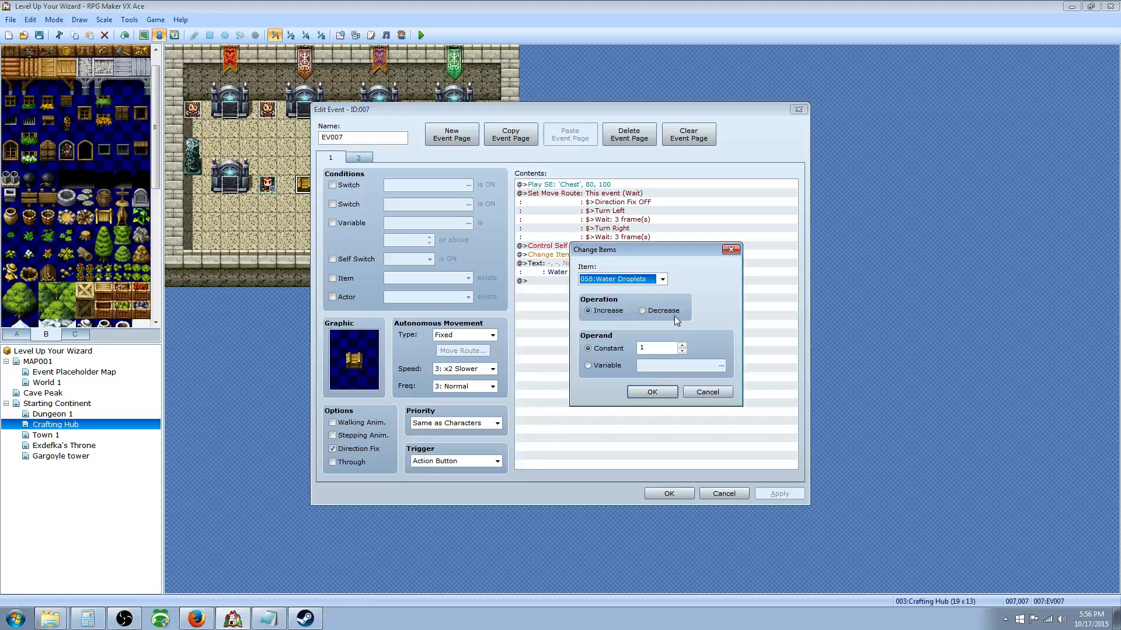
double_click(681, 345)
left_click(652, 392)
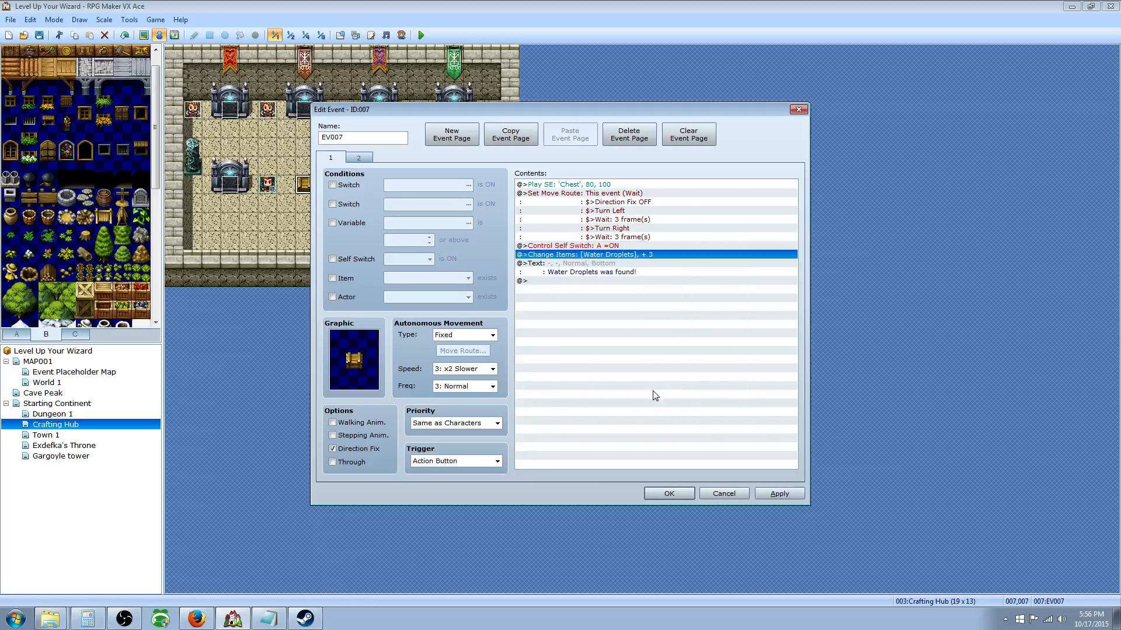
left_click(682, 495)
Create a treasure chest event containing 059:Water Shard at tile 008,007, beside the Water Droplets chest.
right_click(325, 184)
mouse_move(380, 270)
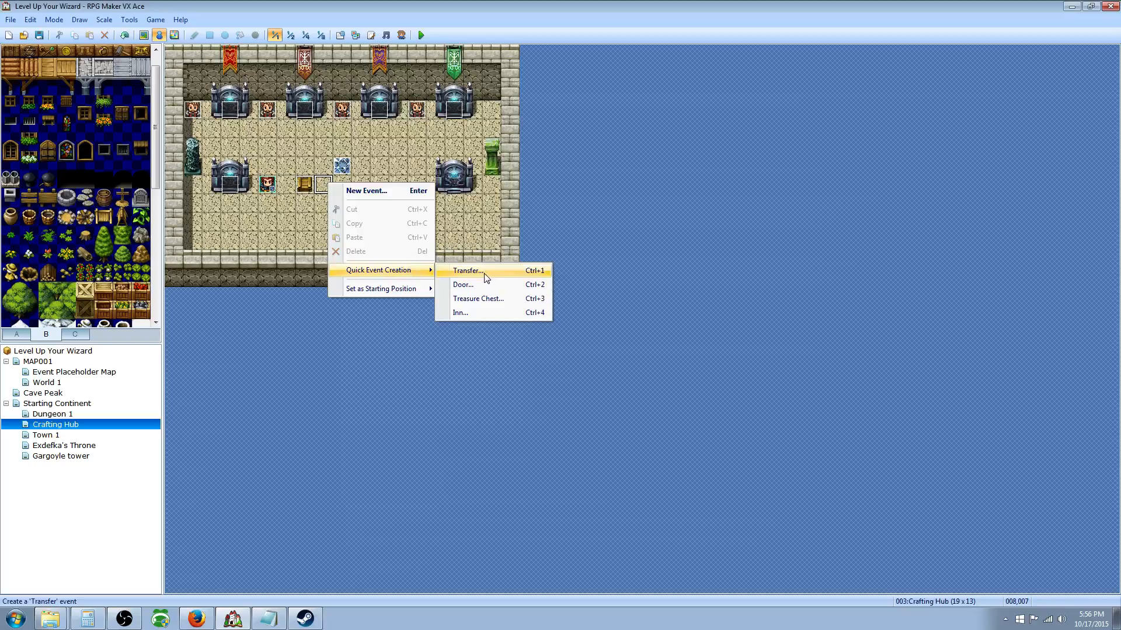
left_click(478, 299)
left_click(541, 295)
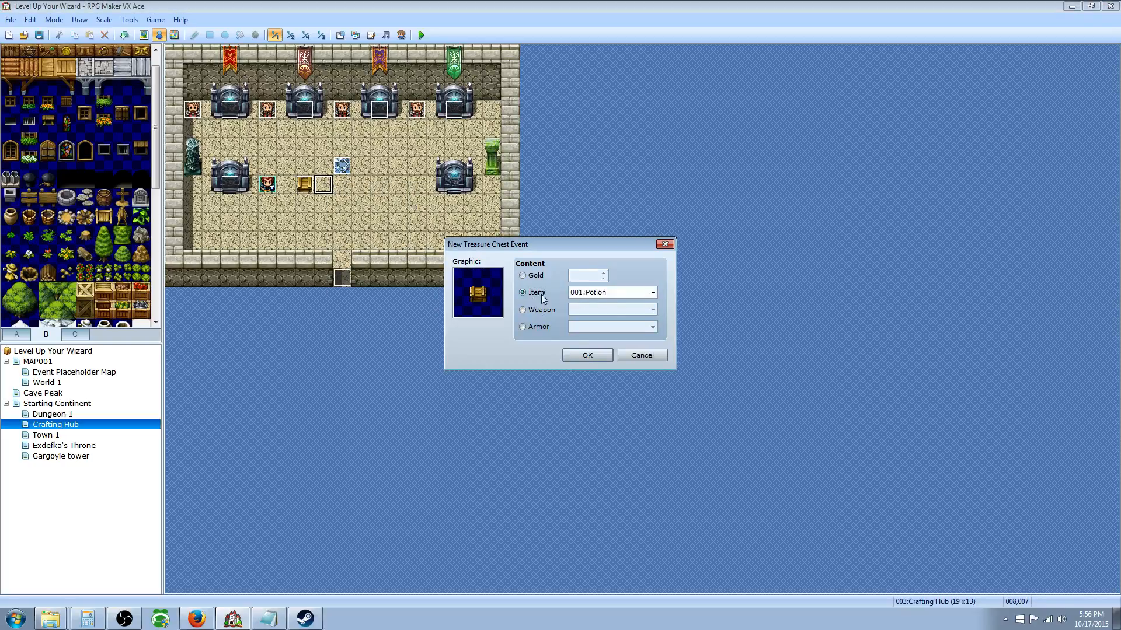
left_click(654, 294)
left_click_drag(653, 357, 660, 484)
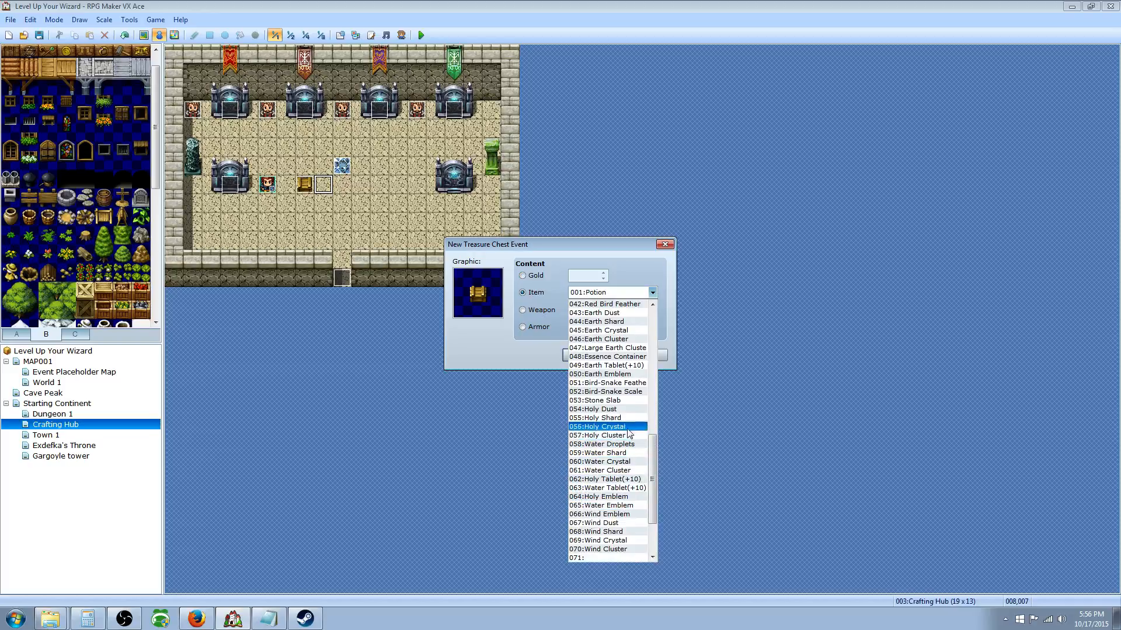
left_click(626, 453)
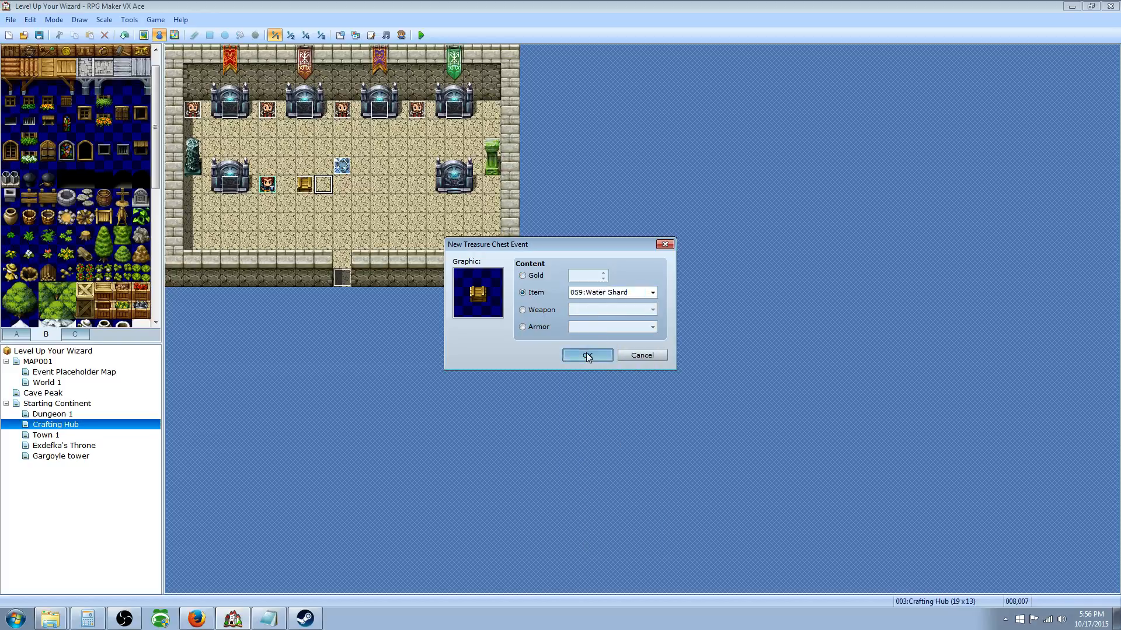
left_click(586, 354)
Set the amount of Water Shards given by the second chest to 2.
right_click(324, 185)
left_click(380, 193)
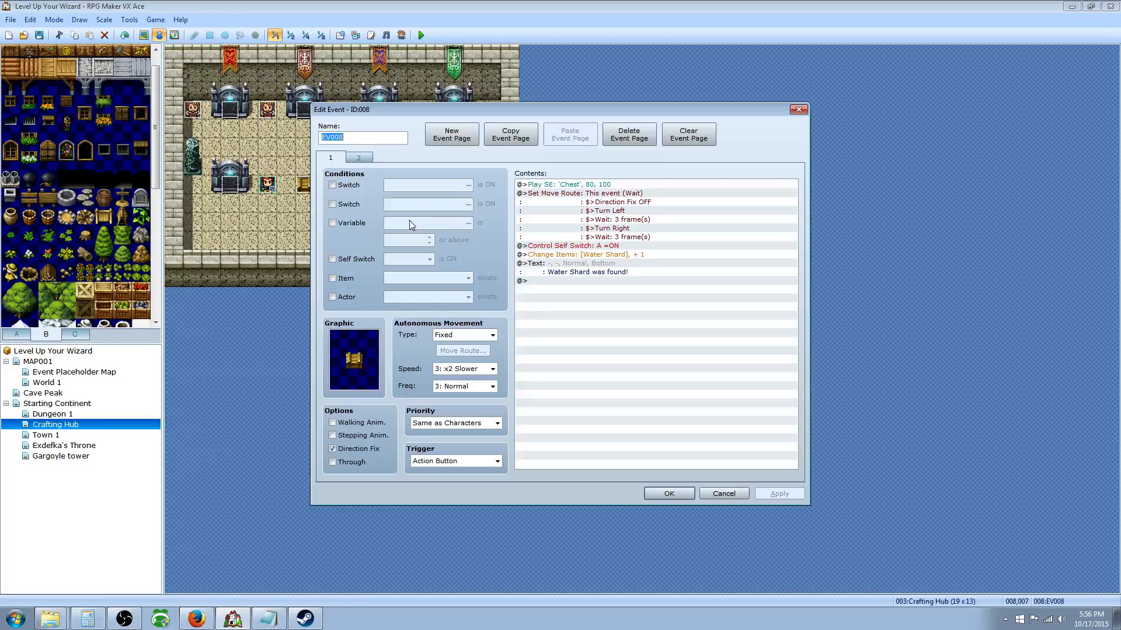
right_click(613, 254)
left_click(648, 270)
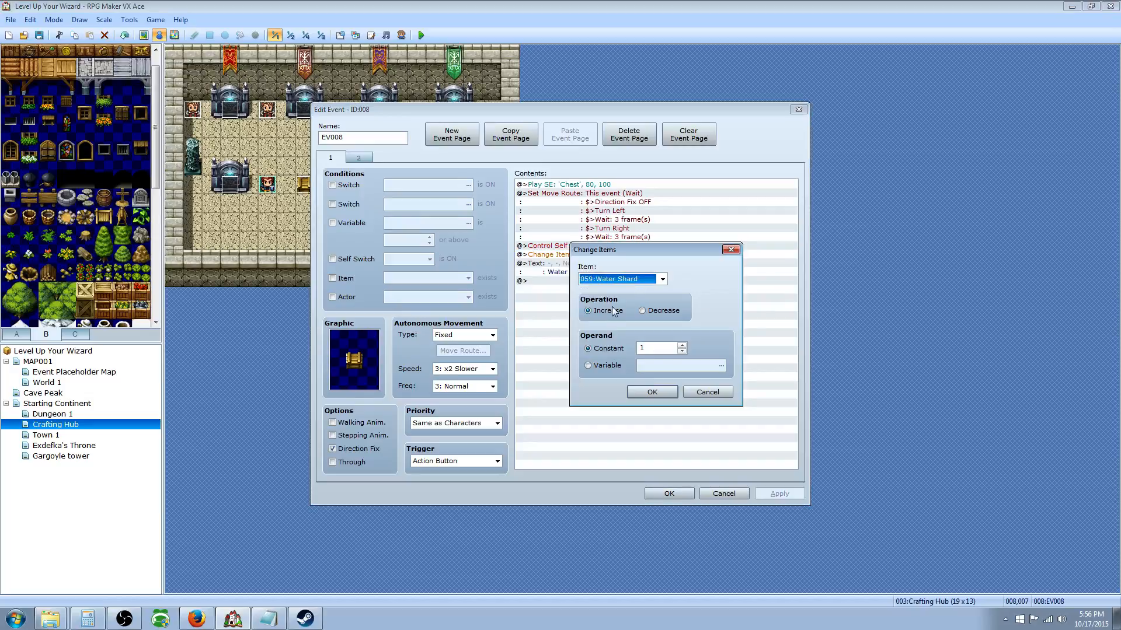
left_click(682, 345)
left_click(658, 391)
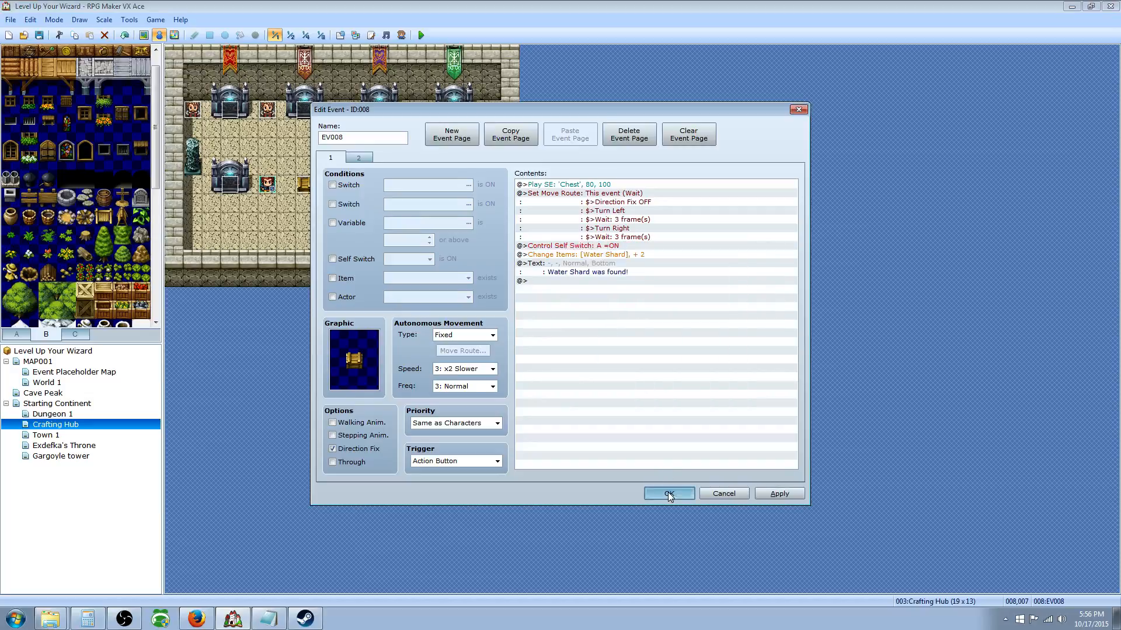
left_click(669, 494)
Create a treasure chest event containing 060:Water Crystal at tile 009,007, beside the Water Shard chest.
right_click(342, 185)
mouse_move(396, 281)
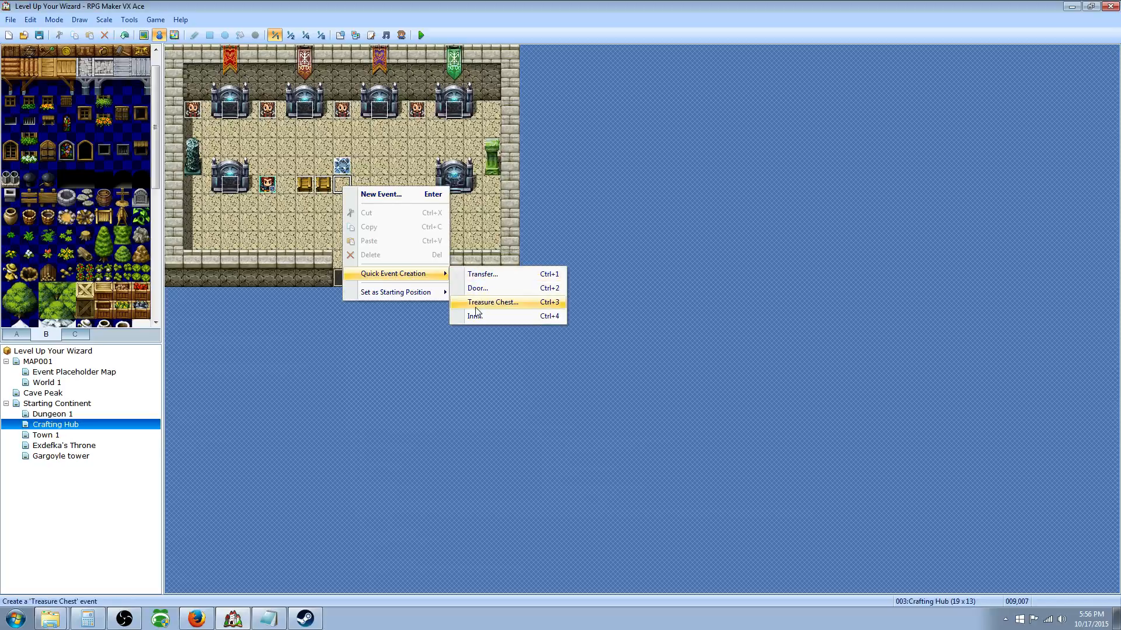
left_click(478, 303)
left_click(538, 293)
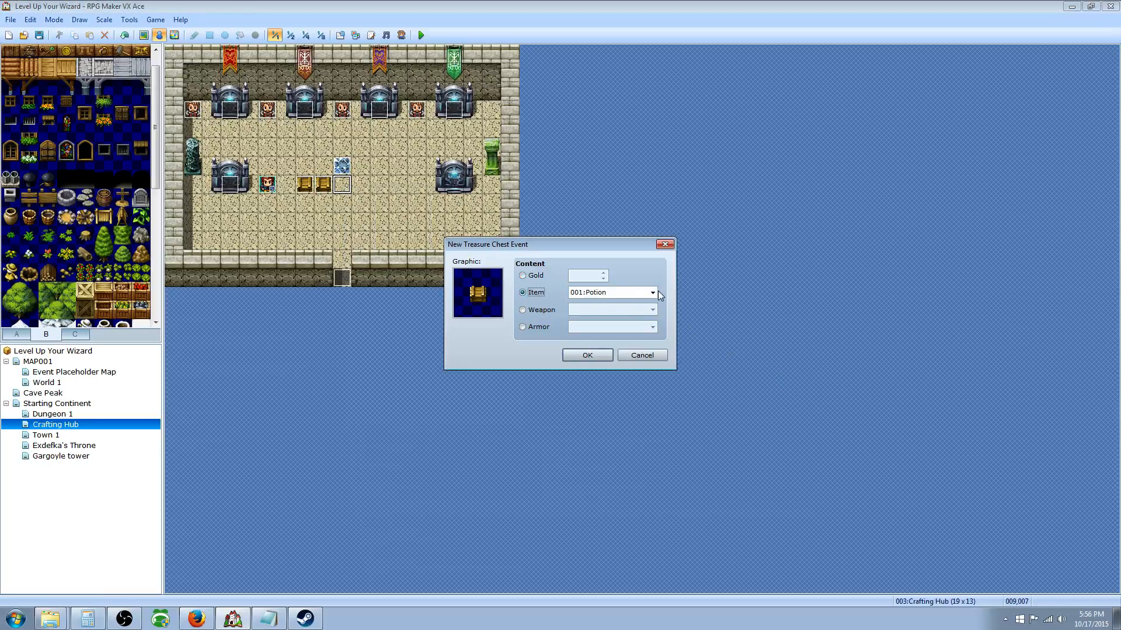
left_click(652, 292)
left_click_drag(654, 350, 654, 486)
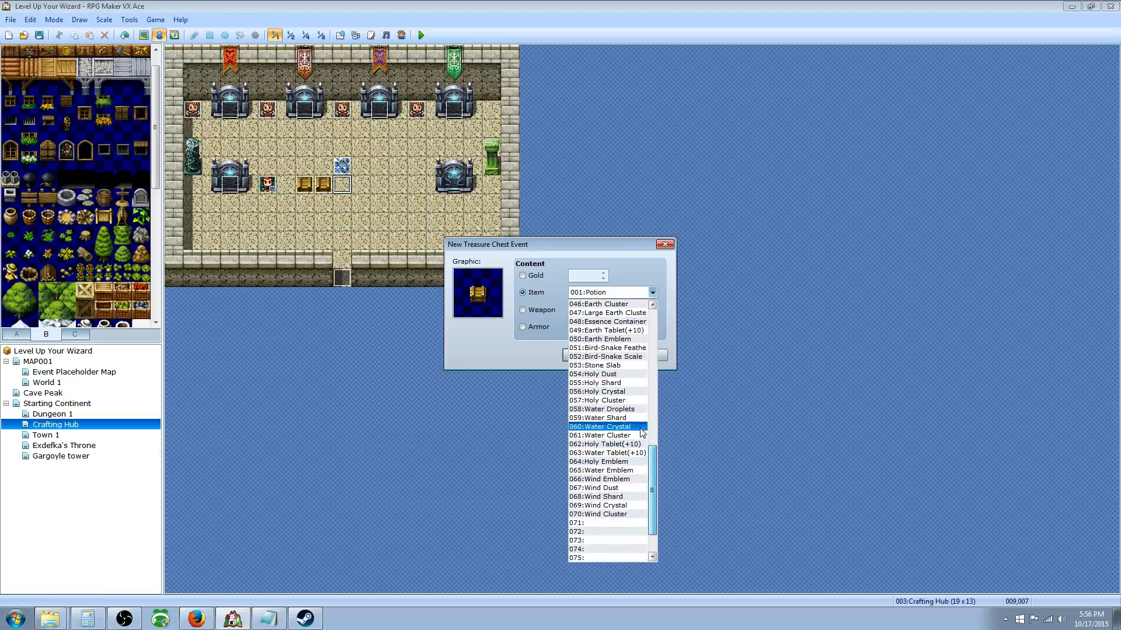
left_click(625, 427)
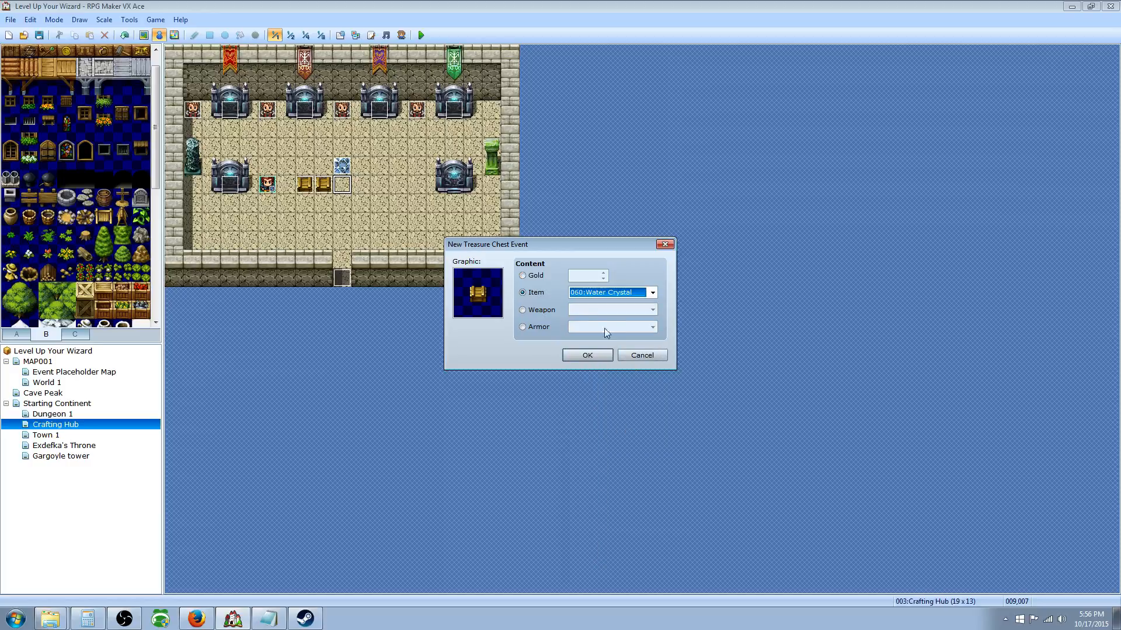
left_click(588, 354)
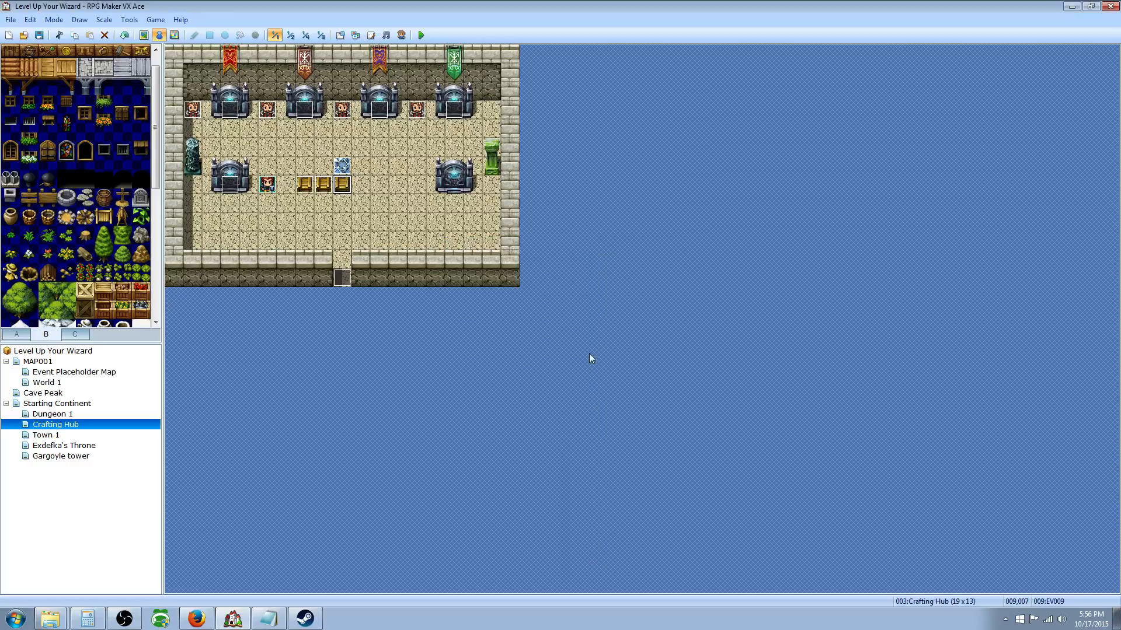
Check the Water Shard chest's amount and set the Water Crystal chest to give 2 crystals.
double_click(324, 187)
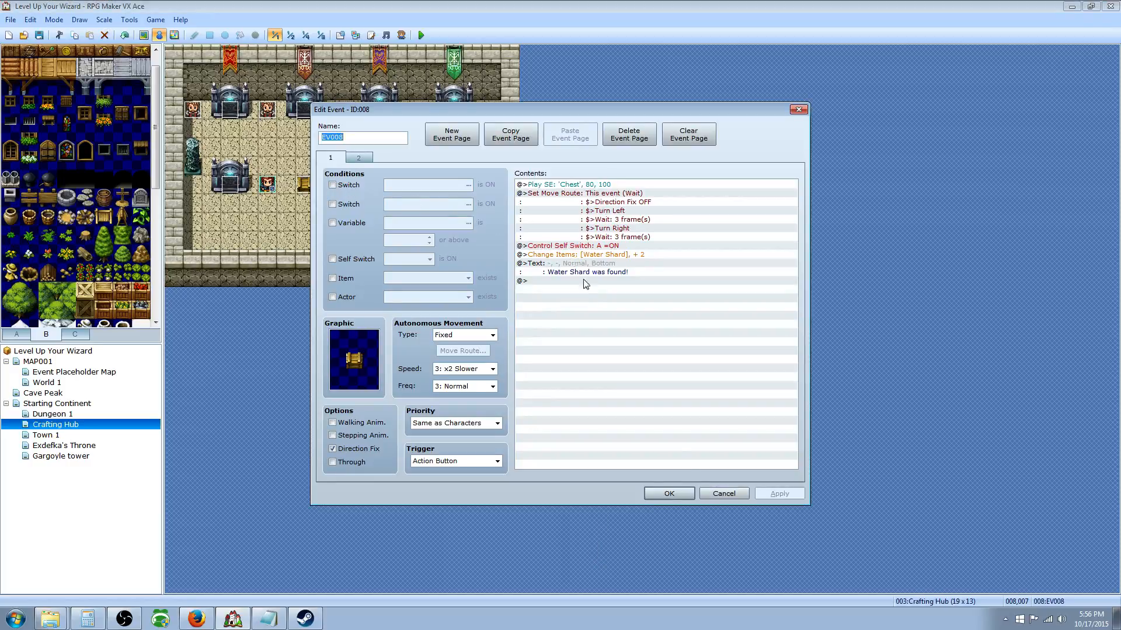
left_click(669, 494)
double_click(342, 184)
right_click(620, 254)
left_click(640, 273)
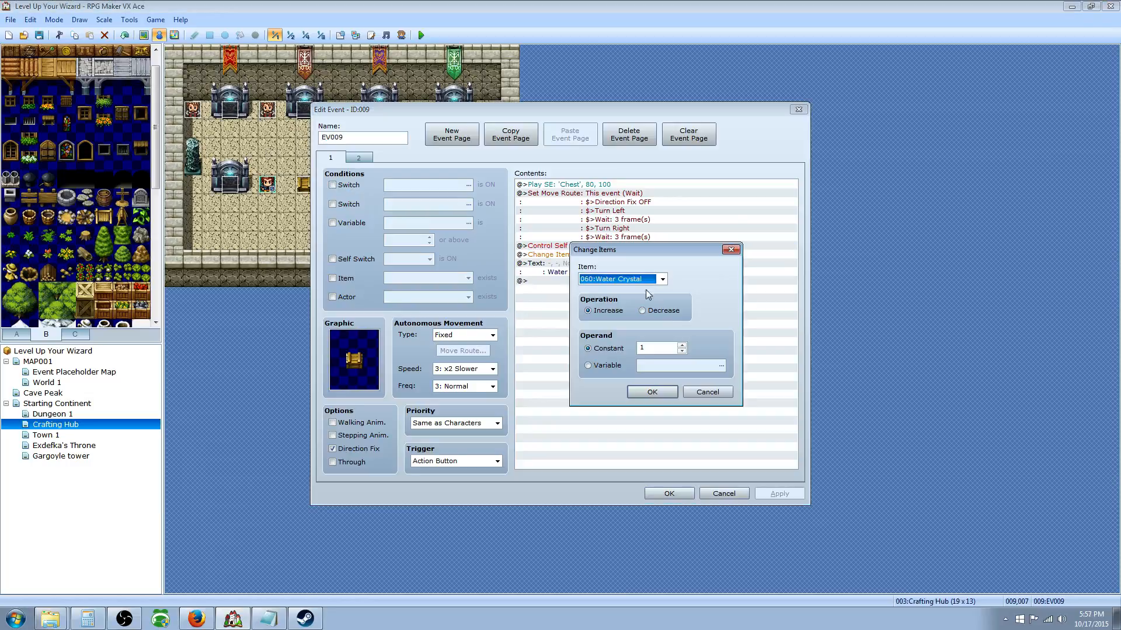
left_click(682, 347)
left_click(652, 392)
left_click(668, 493)
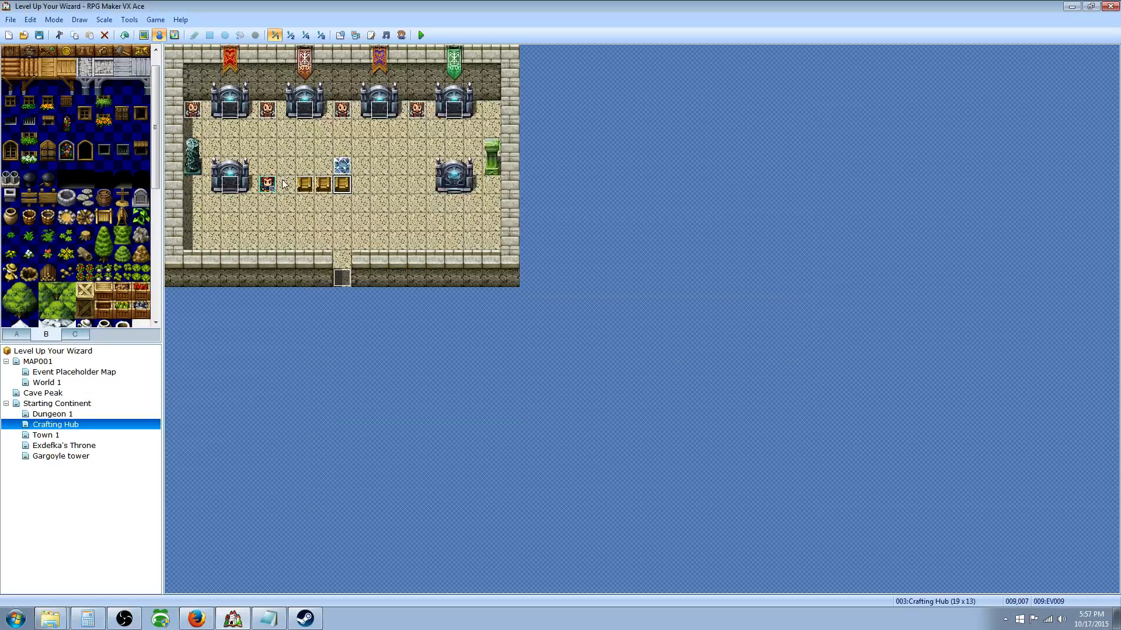
Check the item amount in the Water Crystal chest event.
left_click(360, 190)
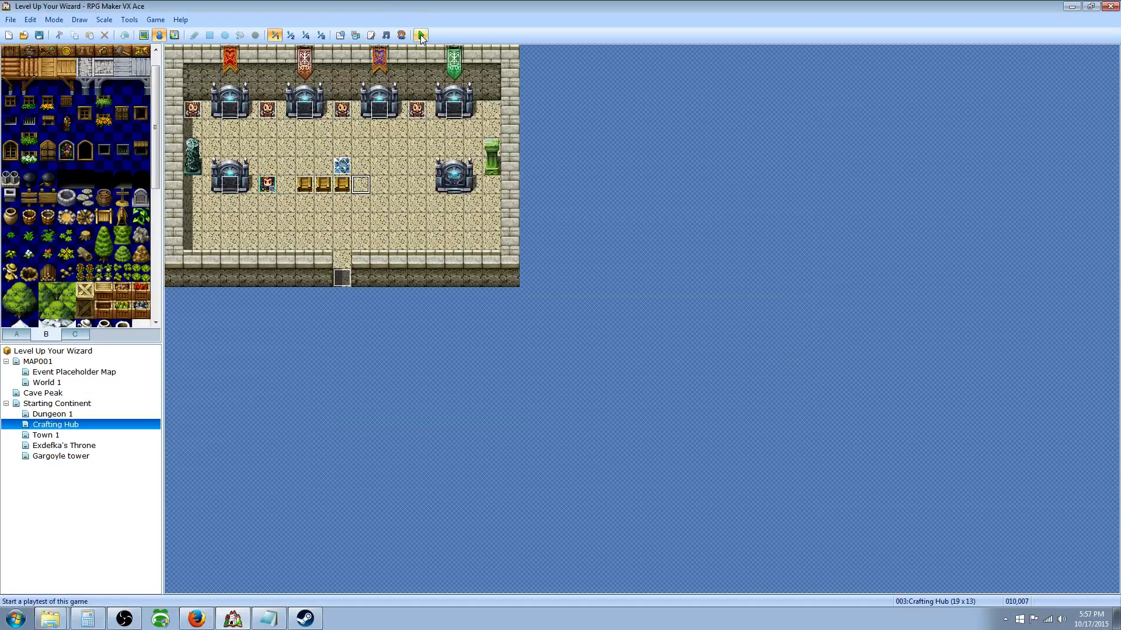
double_click(344, 184)
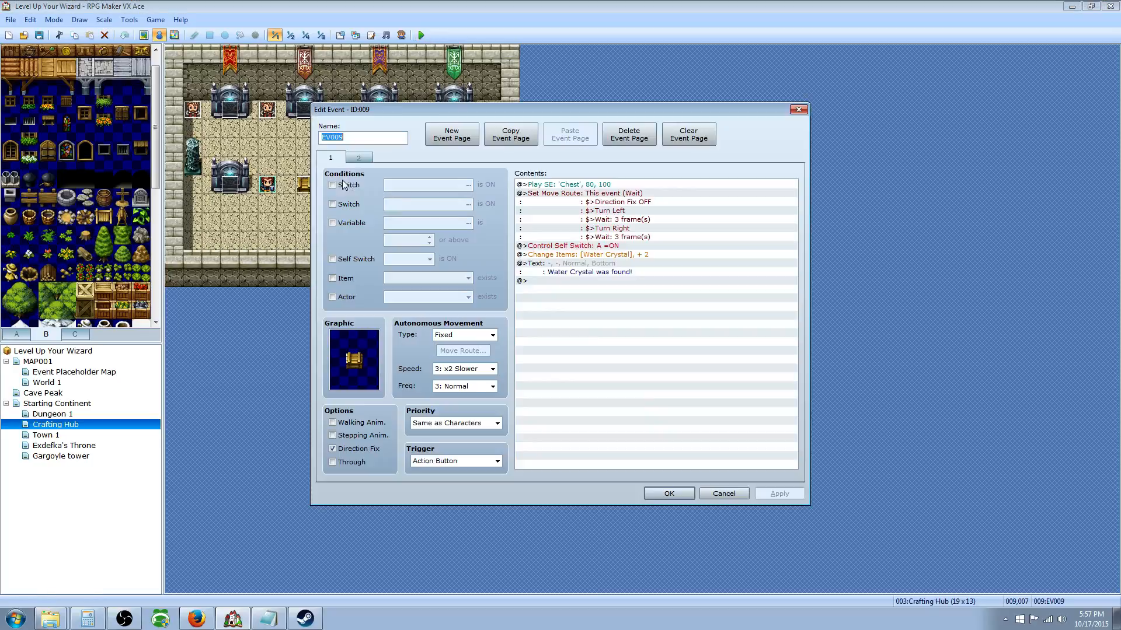
left_click(659, 494)
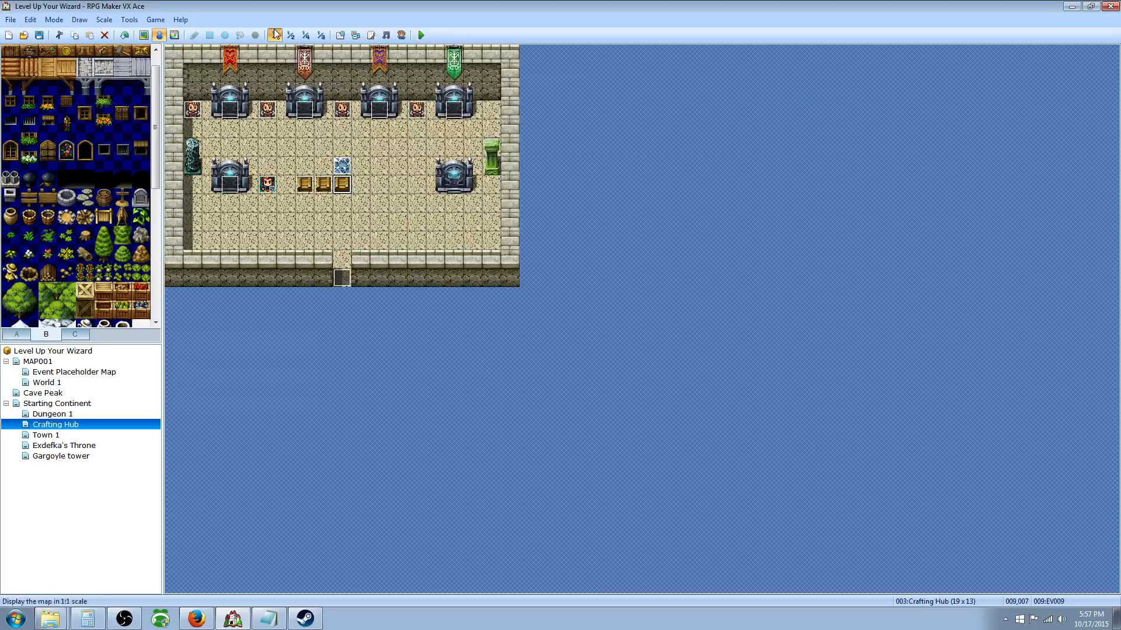
Playtest the game and check the party's starting item inventory.
left_click(421, 35)
left_click(504, 334)
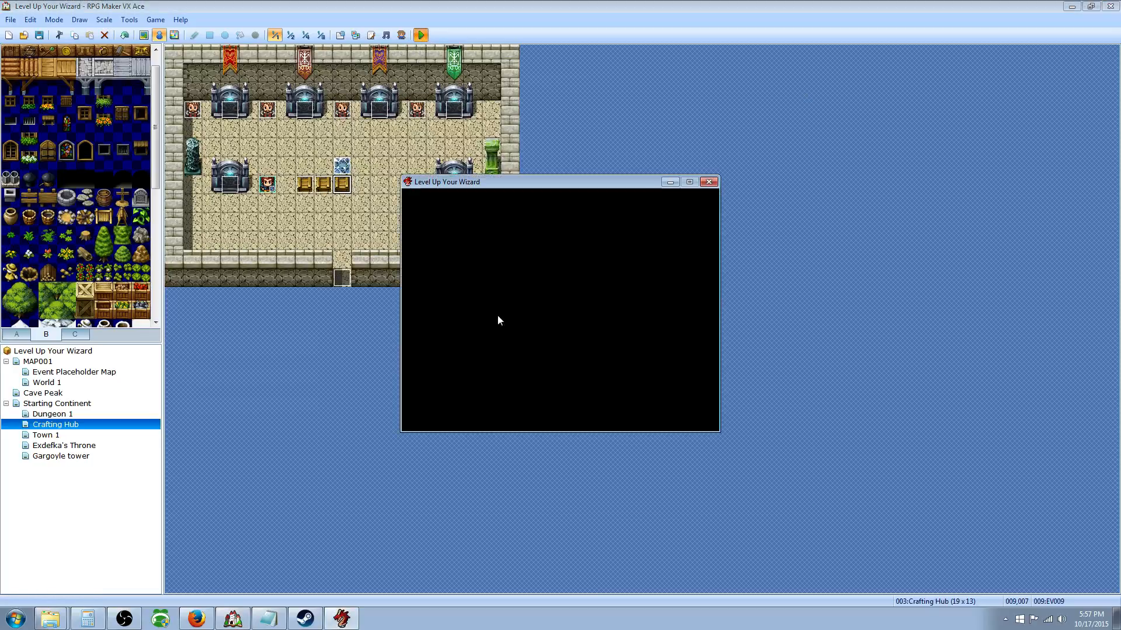
key("Return")
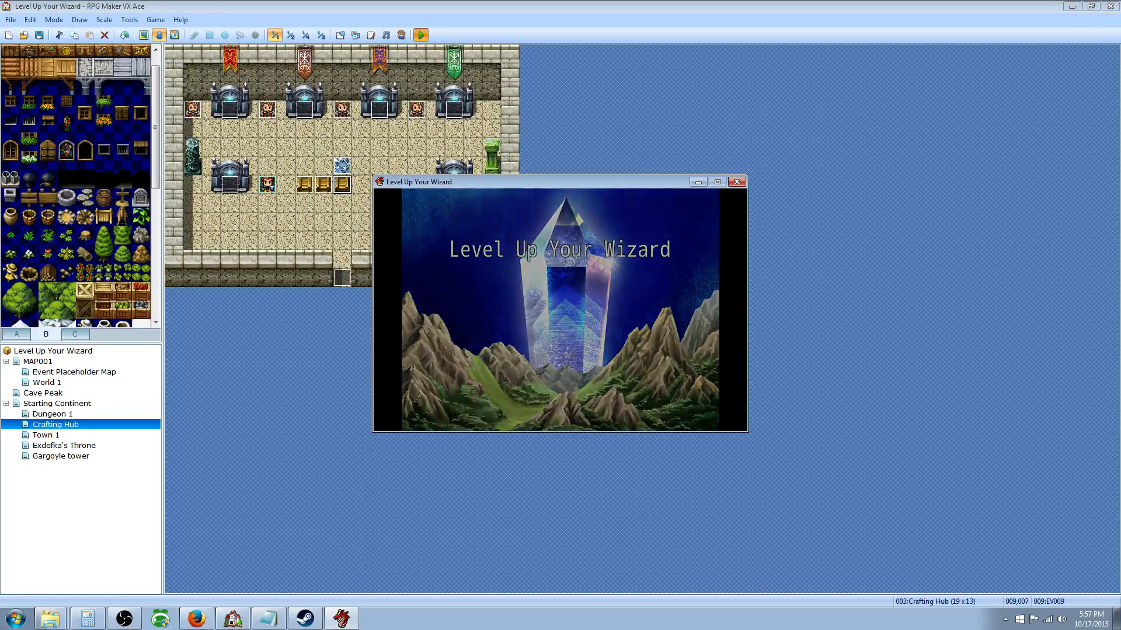
key("Escape")
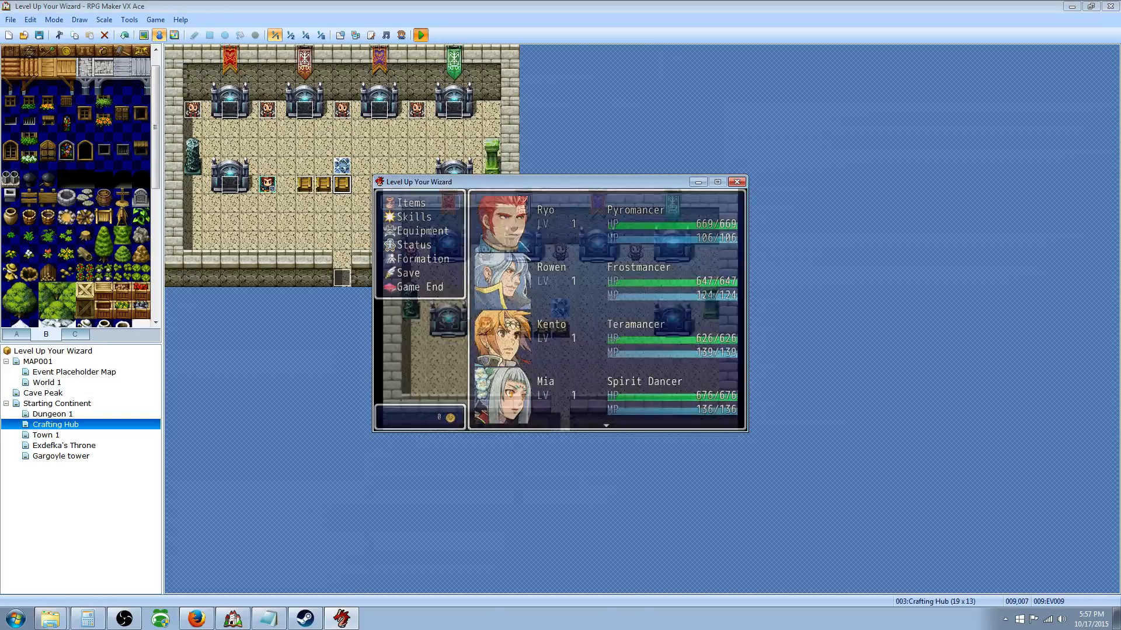
key("Return")
key("Escape")
key("Escape")
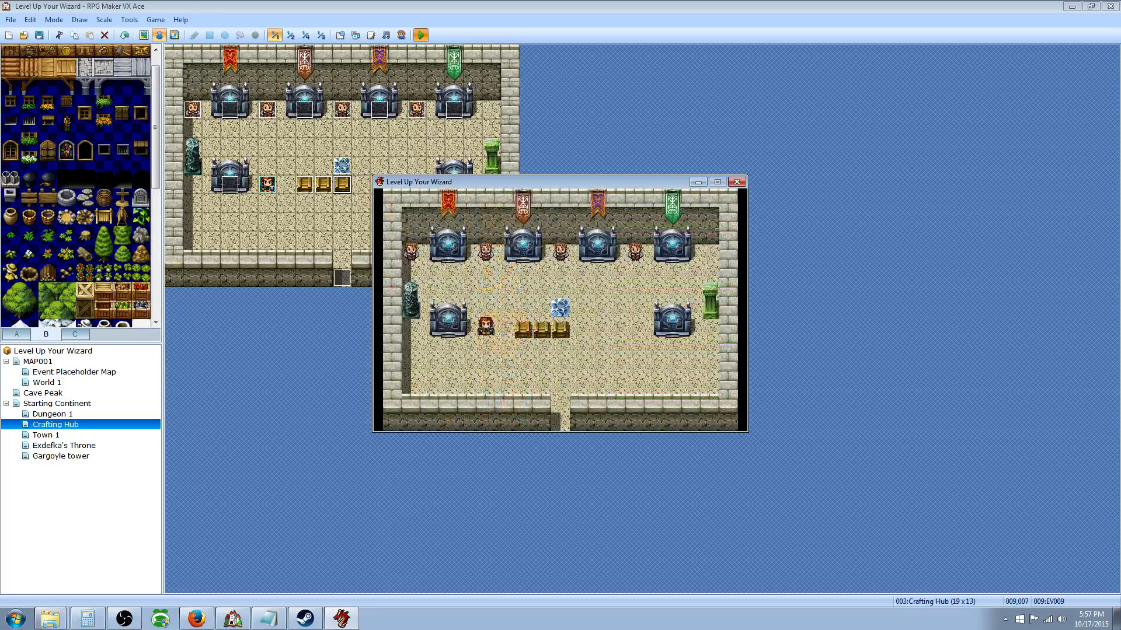
Open the Water Droplets chest in the playtest and check the inventory for its items.
key("Right")
key("Return")
key("Return")
key("Escape")
key("Return")
key("Escape")
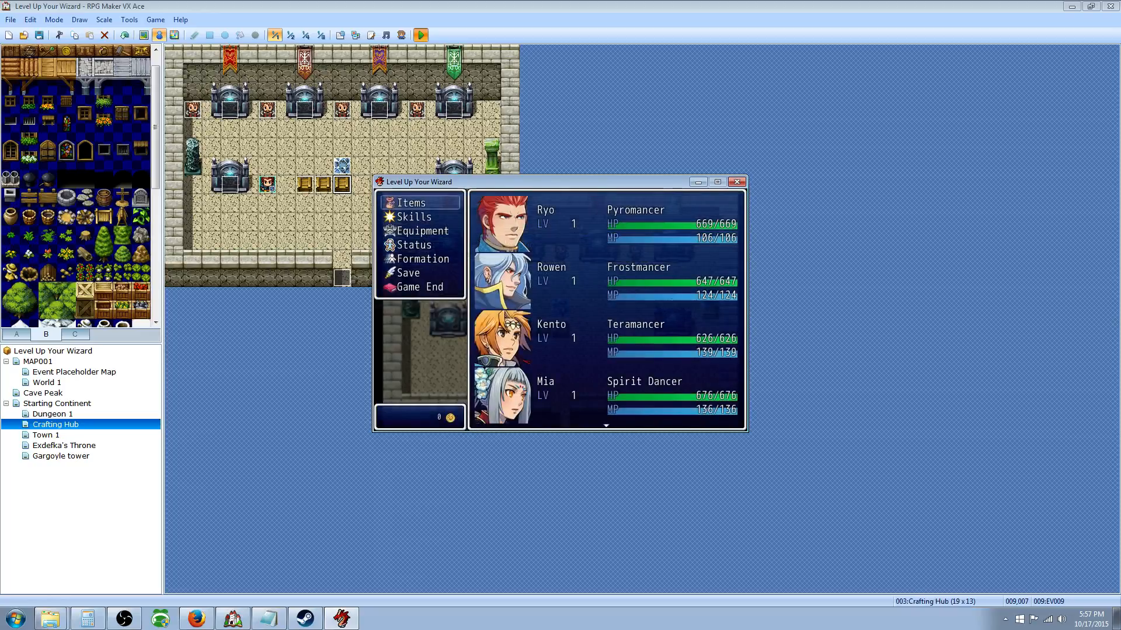
key("Escape")
Walk the party toward the Water upgrader altar and end the playtest.
key("Down")
key("Left")
key("Left")
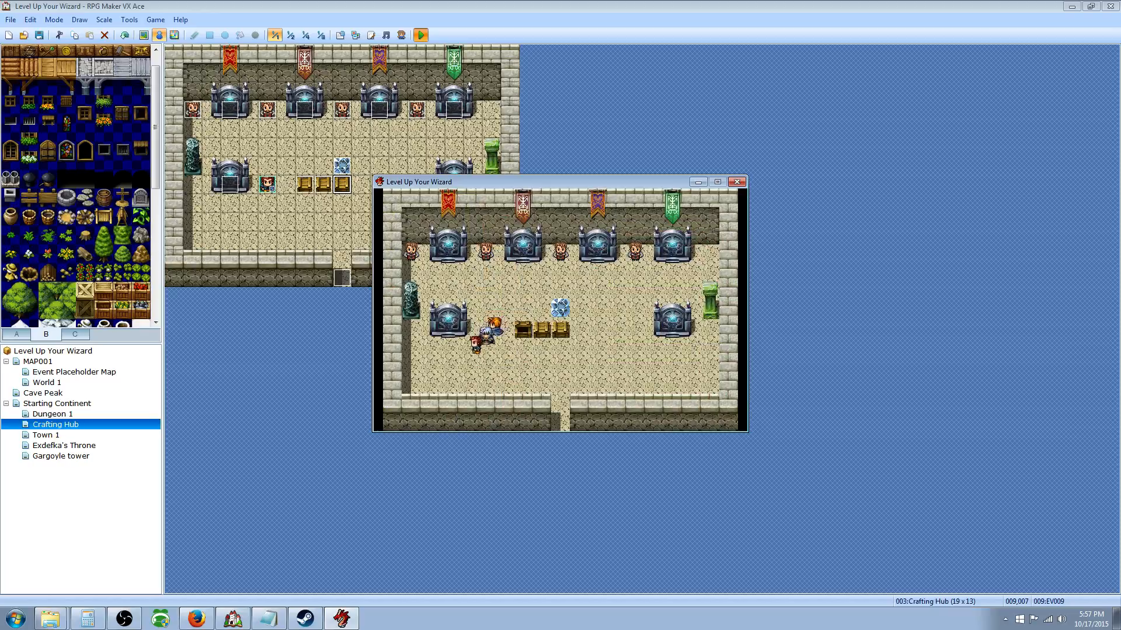
left_click(737, 182)
Set the priority of the Water upgrader event EV006 to Same as Characters.
right_click(238, 186)
left_click(275, 190)
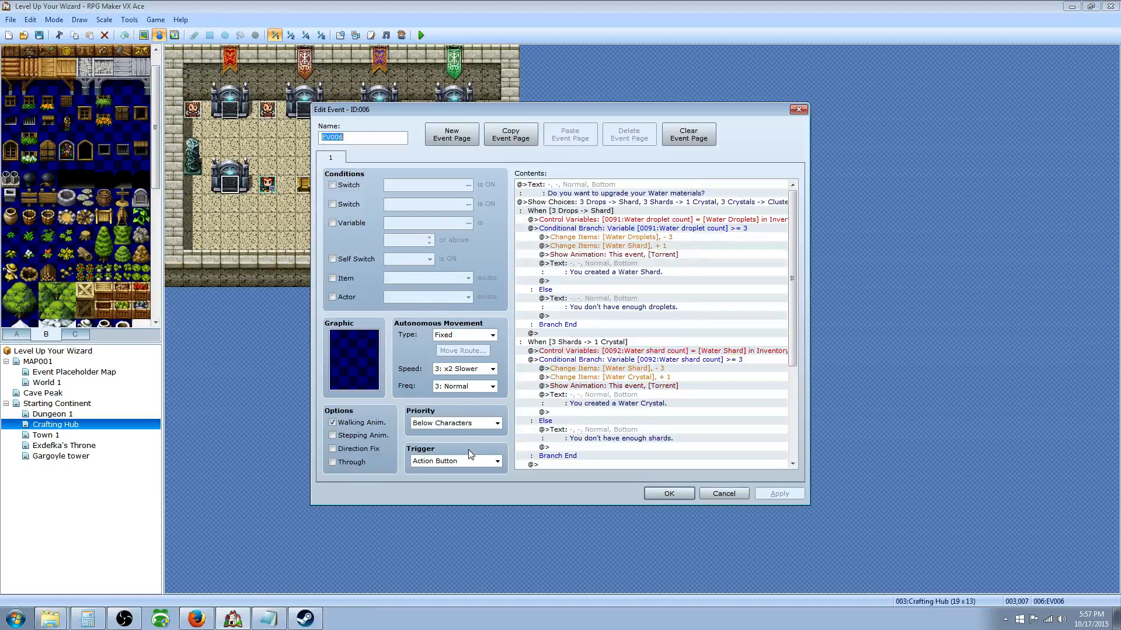
left_click(493, 423)
left_click(481, 443)
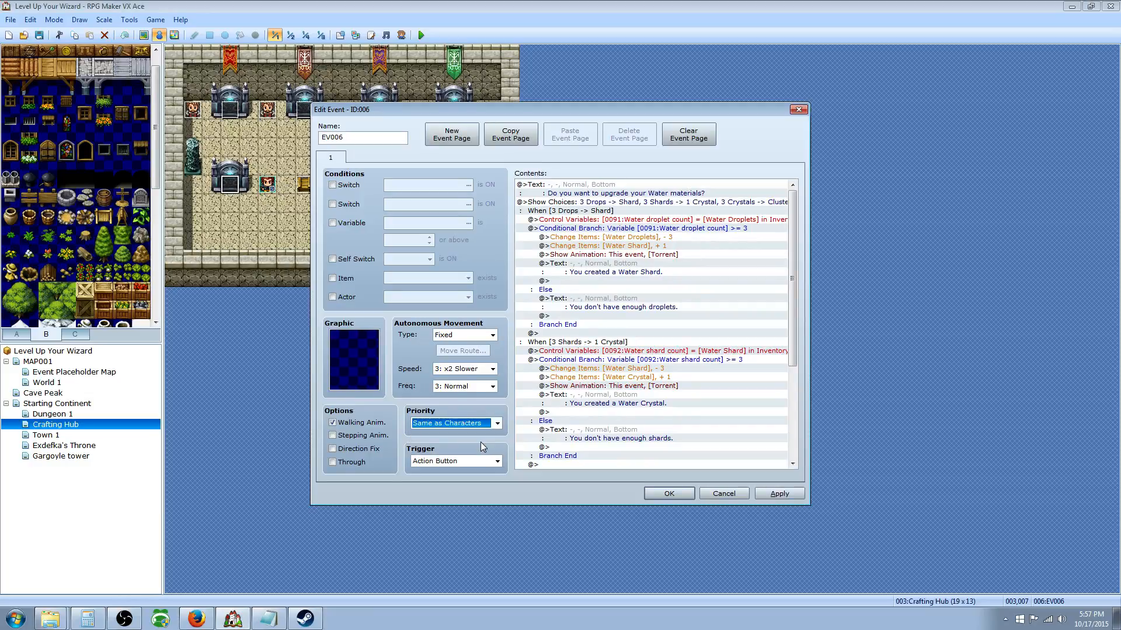
left_click(448, 423)
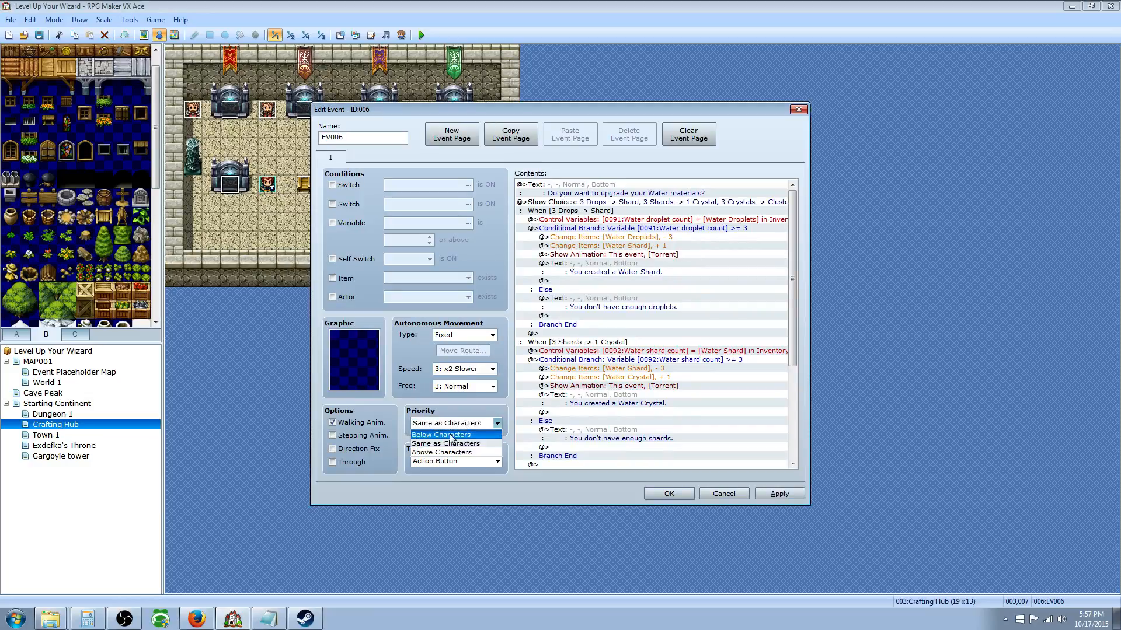
left_click(455, 466)
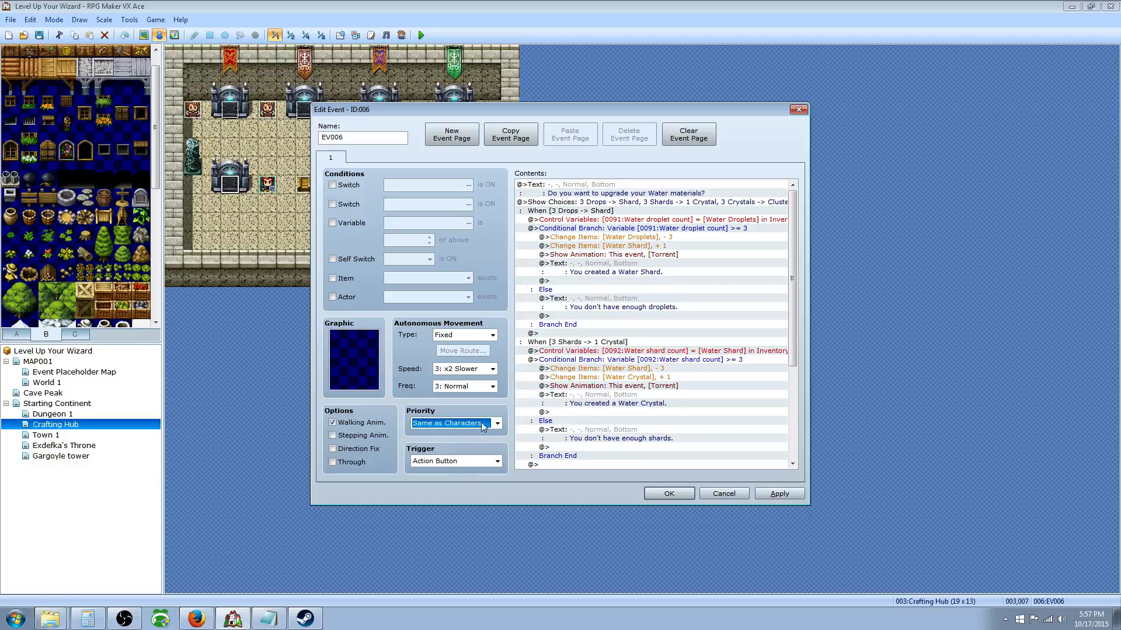
left_click(669, 494)
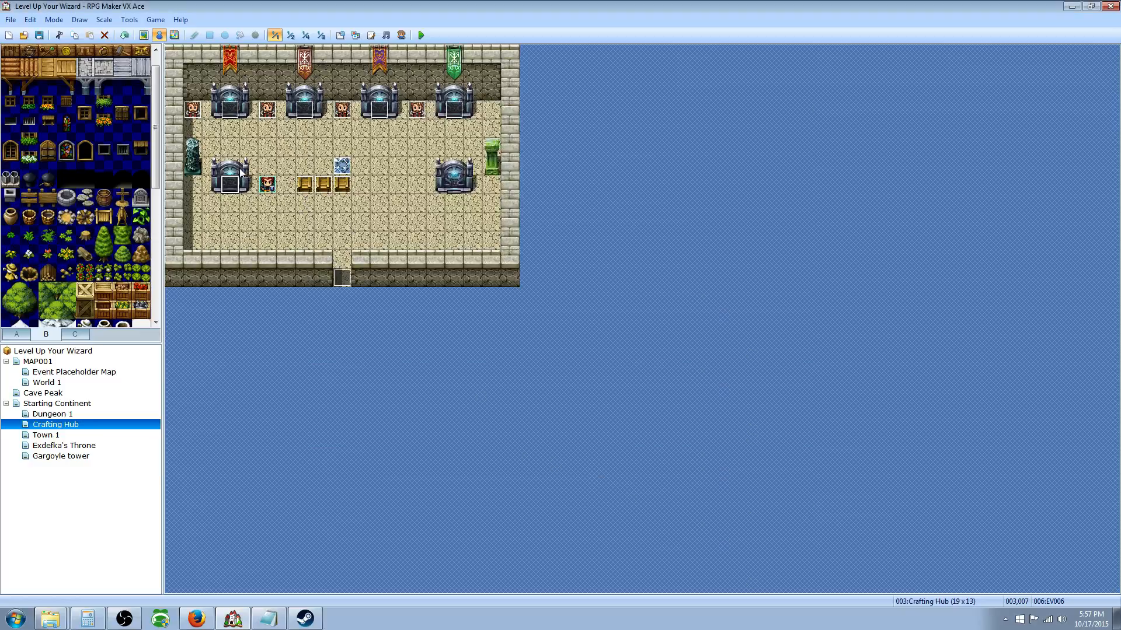
Start a new playtest and walk the party to the front of the Water upgrader altar.
left_click(421, 36)
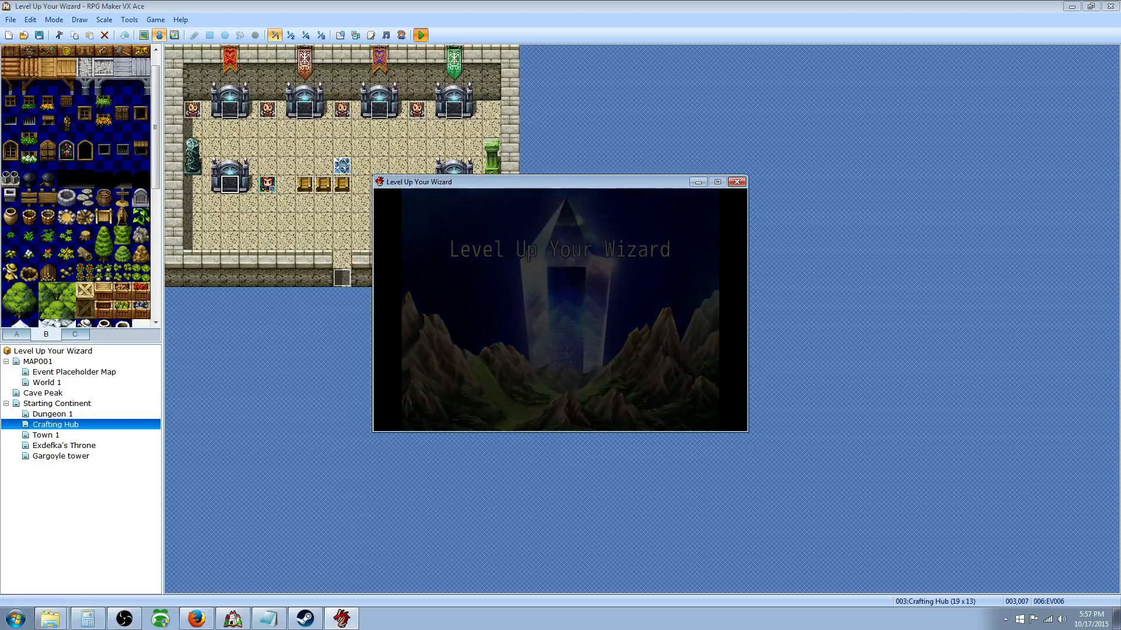
key("Down")
key("Left")
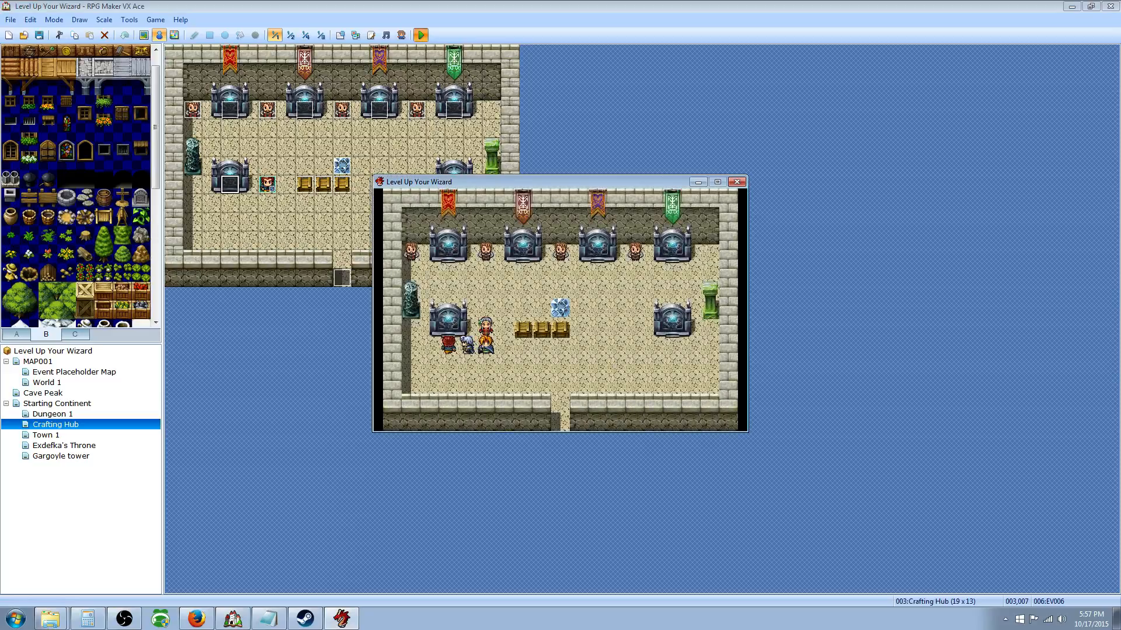
Test the altar's 3 Drops -> Shard upgrade without any materials and check the inventory.
key("Return")
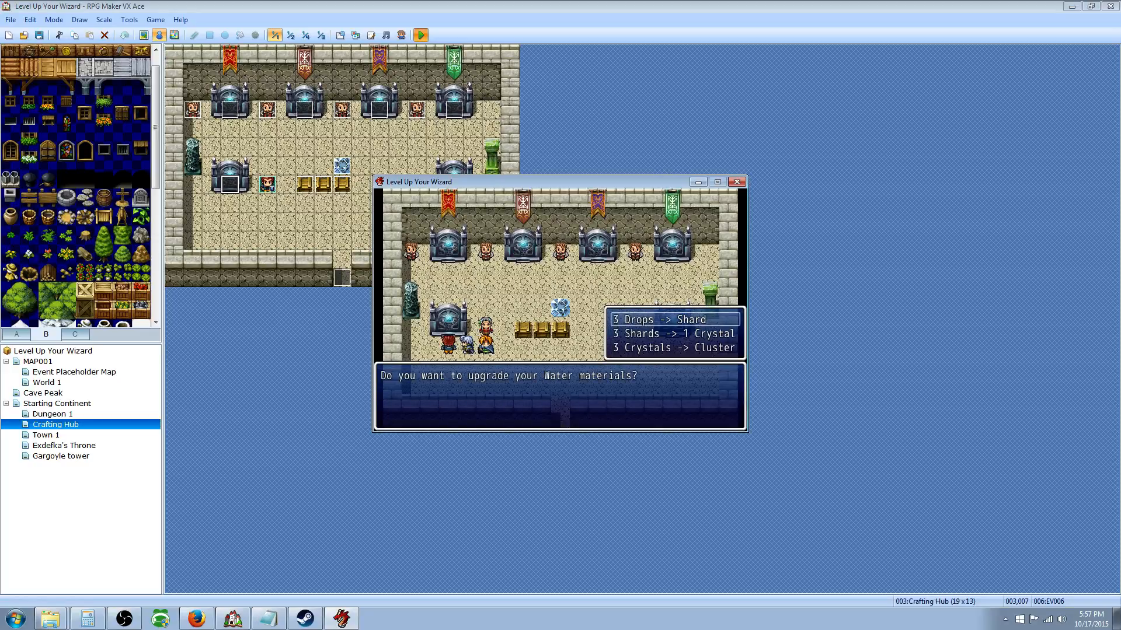
key("Return")
key("Return")
key("Return")
key("Return")
key("Escape")
key("Return")
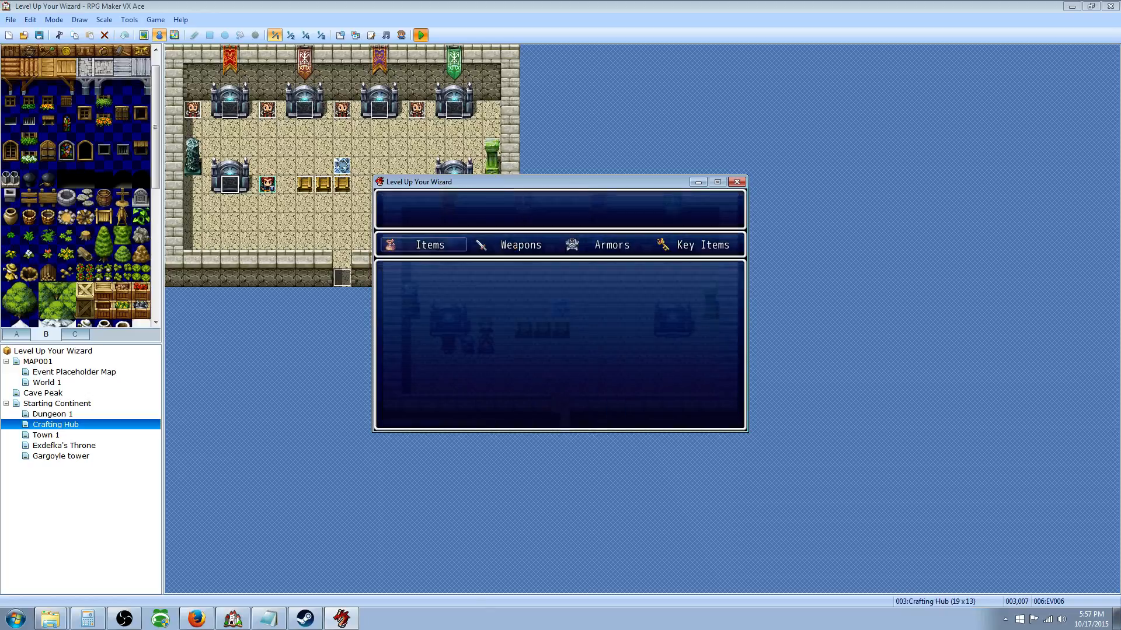
key("Right")
key("Escape")
key("Escape")
Run the Water upgrader again with an empty inventory and recheck the items.
key("Return")
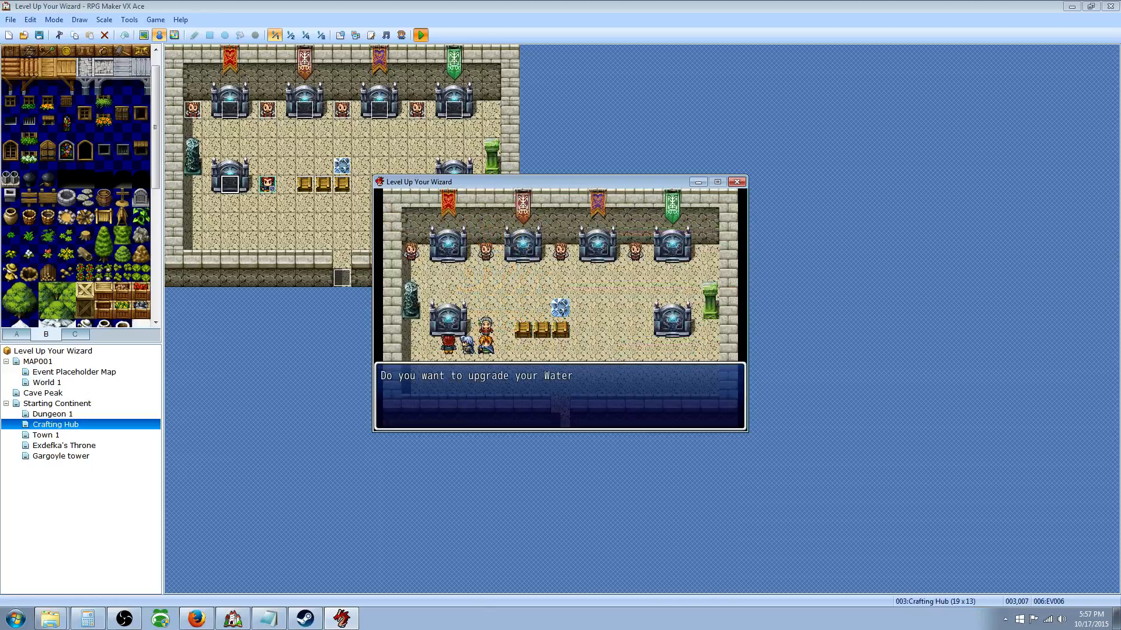
key("Return")
key("Return")
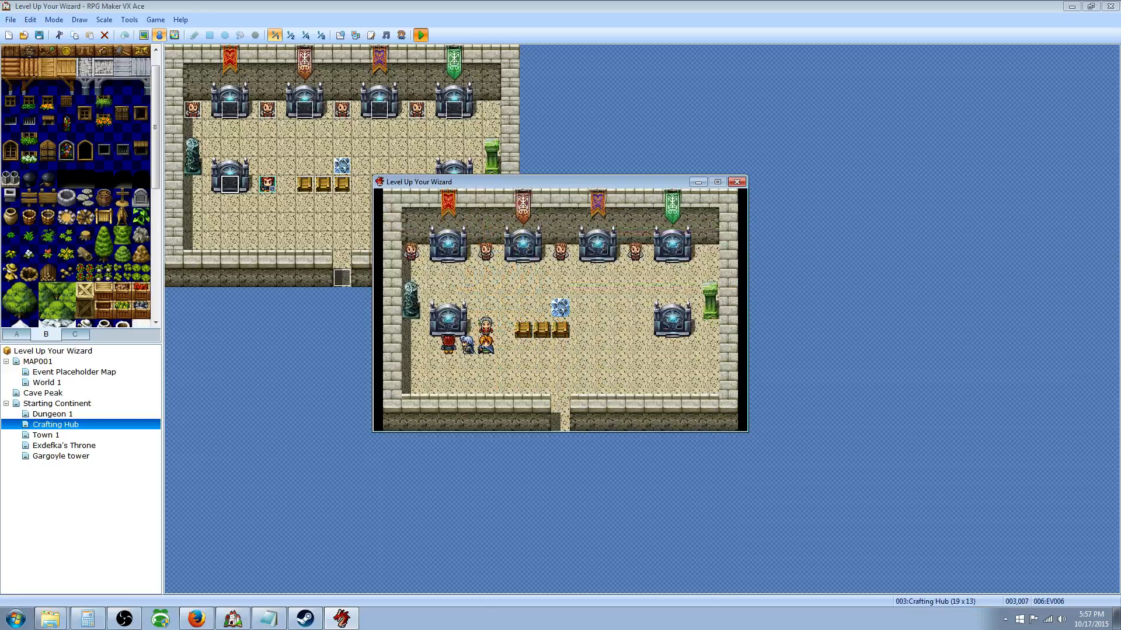
key("Escape")
key("Return")
key("Escape")
key("Escape")
Test the 3 Crystals -> Cluster upgrade without any crystals and check the inventory.
key("Return")
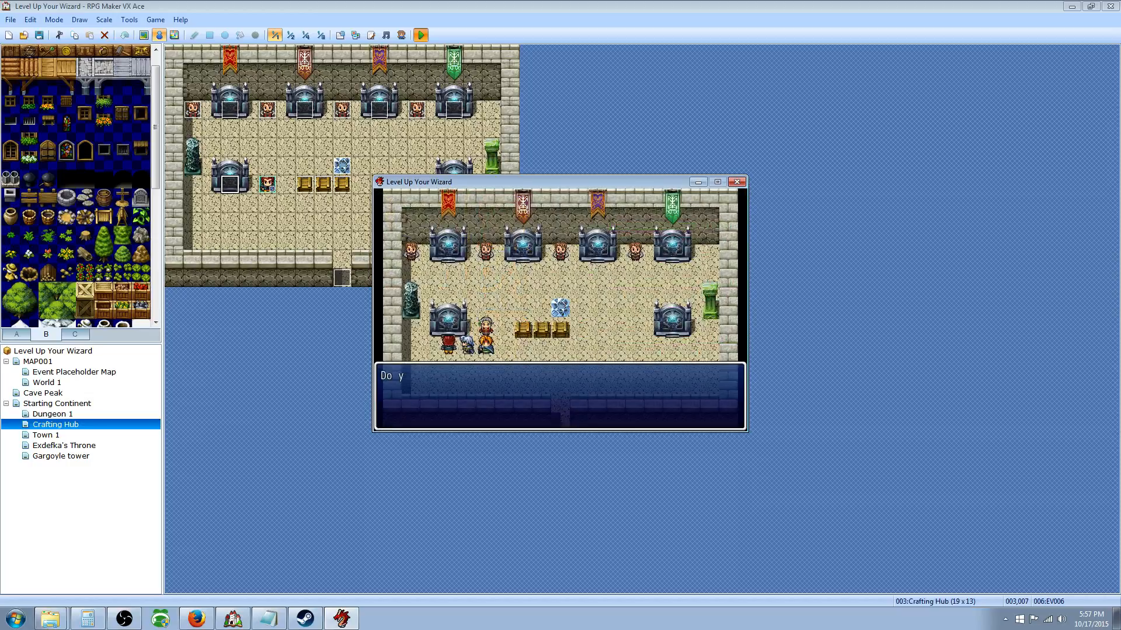
key("Down")
key("Down")
key("Return")
key("Return")
key("Escape")
key("Return")
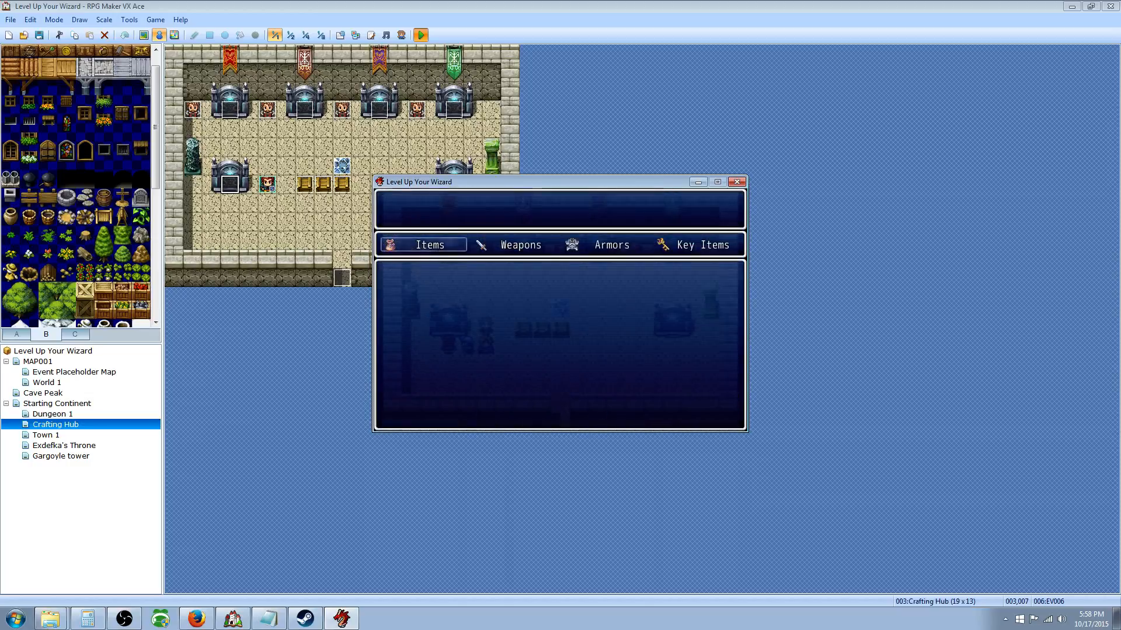
key("Escape")
key("Escape")
Collect the Water Shards from the middle chest and check them in the inventory.
key("Right")
key("Right")
key("Right")
key("Right")
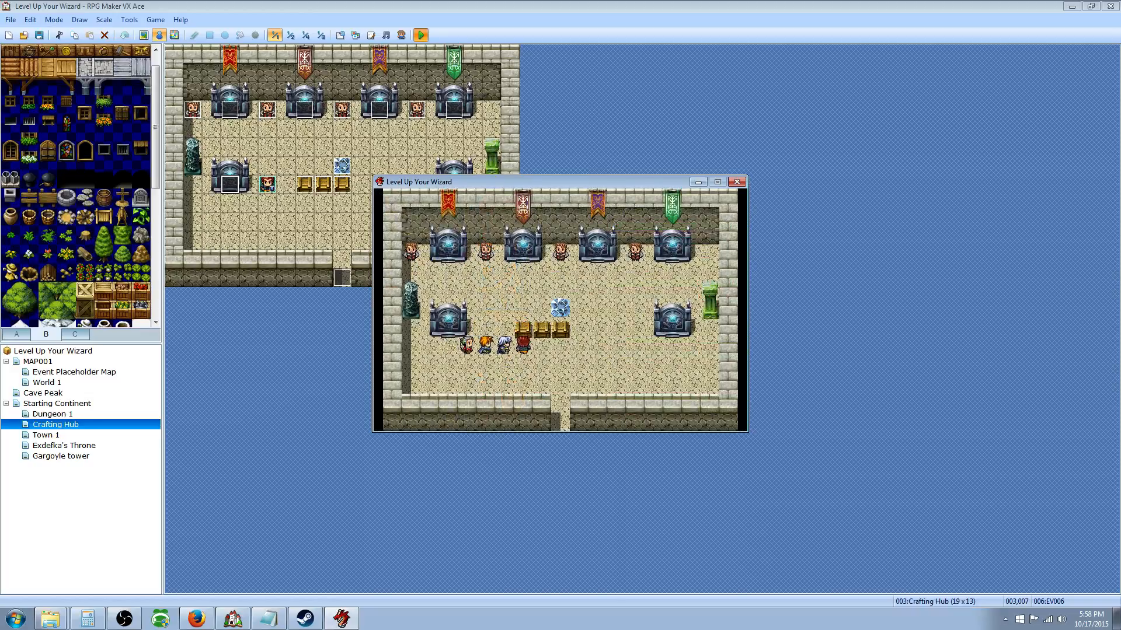
key("Up")
key("Return")
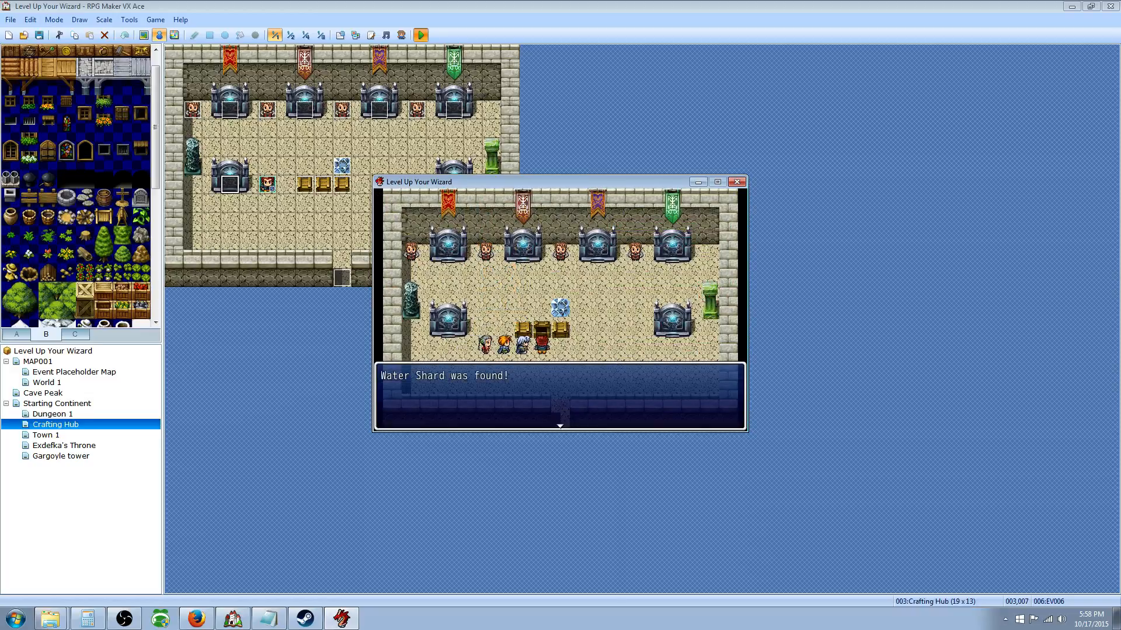
key("Return")
key("Escape")
key("Return")
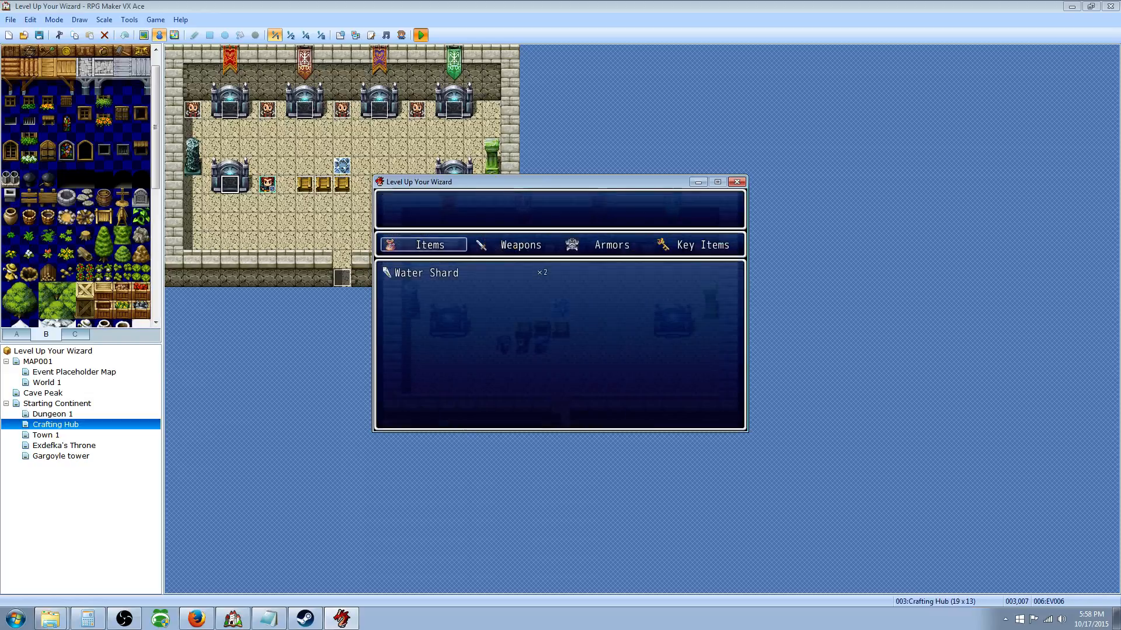
key("Escape")
key("Escape")
Return to the altar, test the 3 Shards -> 1 Crystal upgrade with only two shards, and check the inventory.
key("Left")
key("Left")
key("Left")
key("Left")
key("Left")
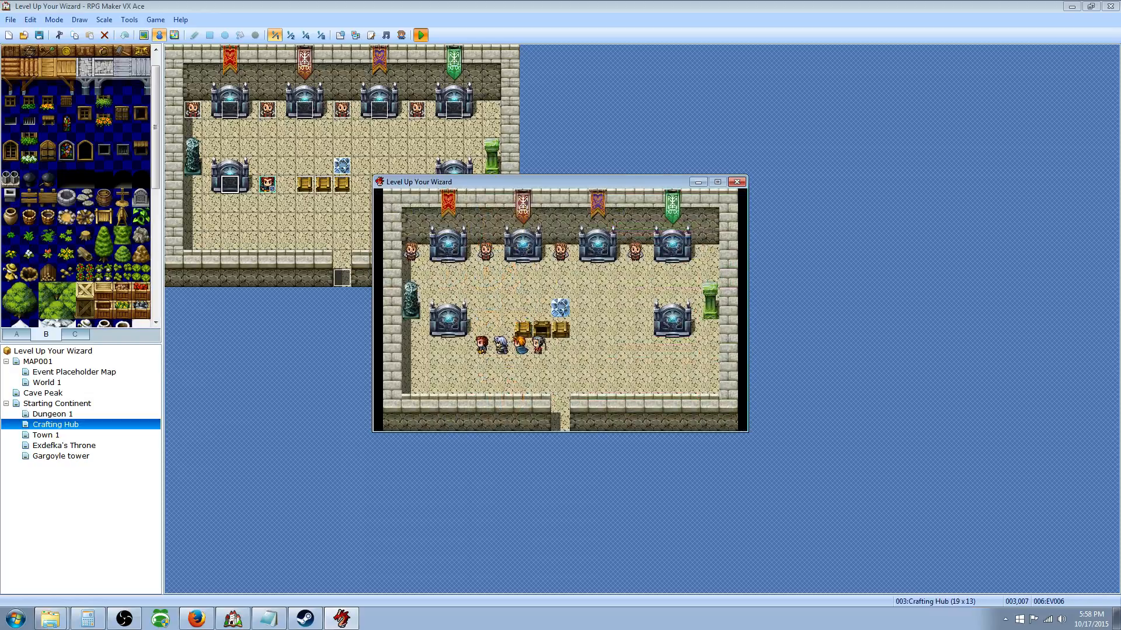
key("Up")
key("Return")
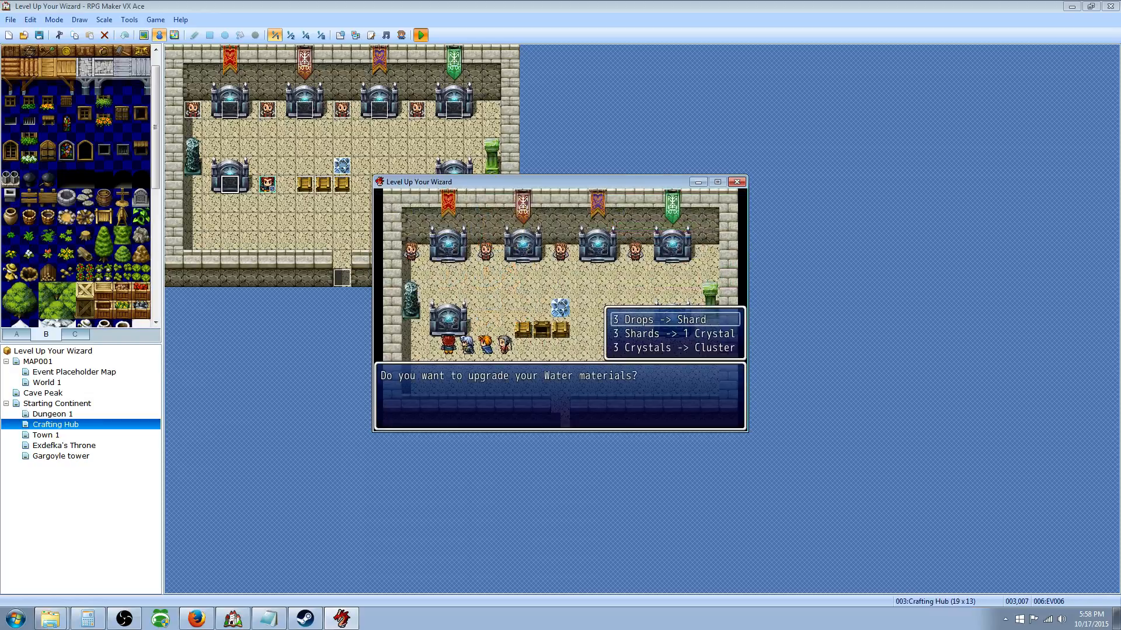
key("Down")
key("Return")
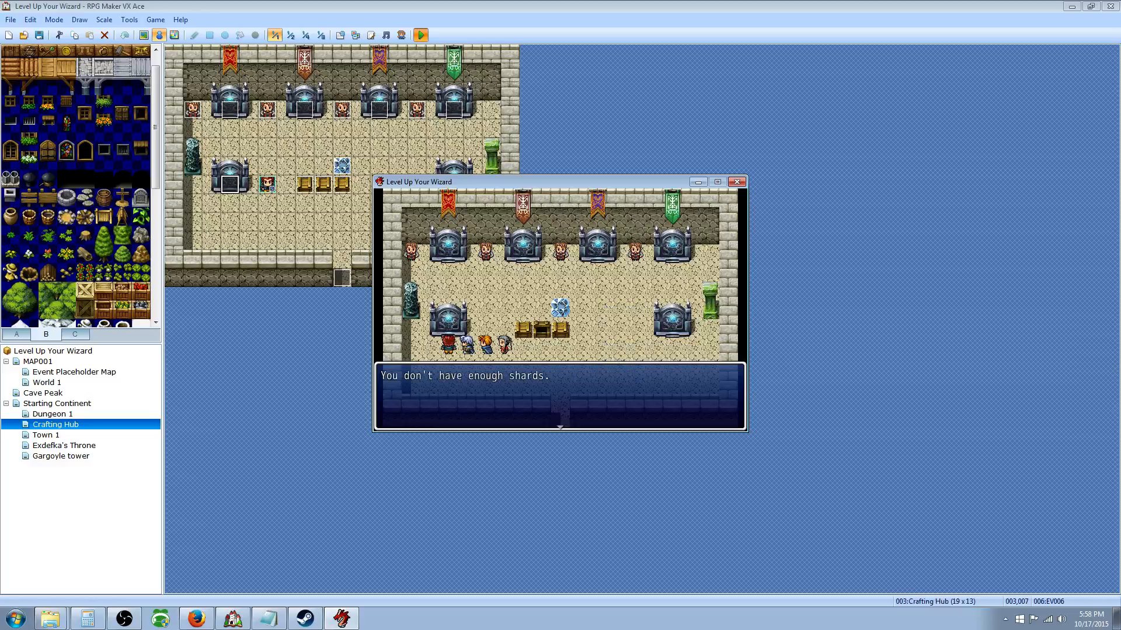
key("Return")
key("Return")
key("Return")
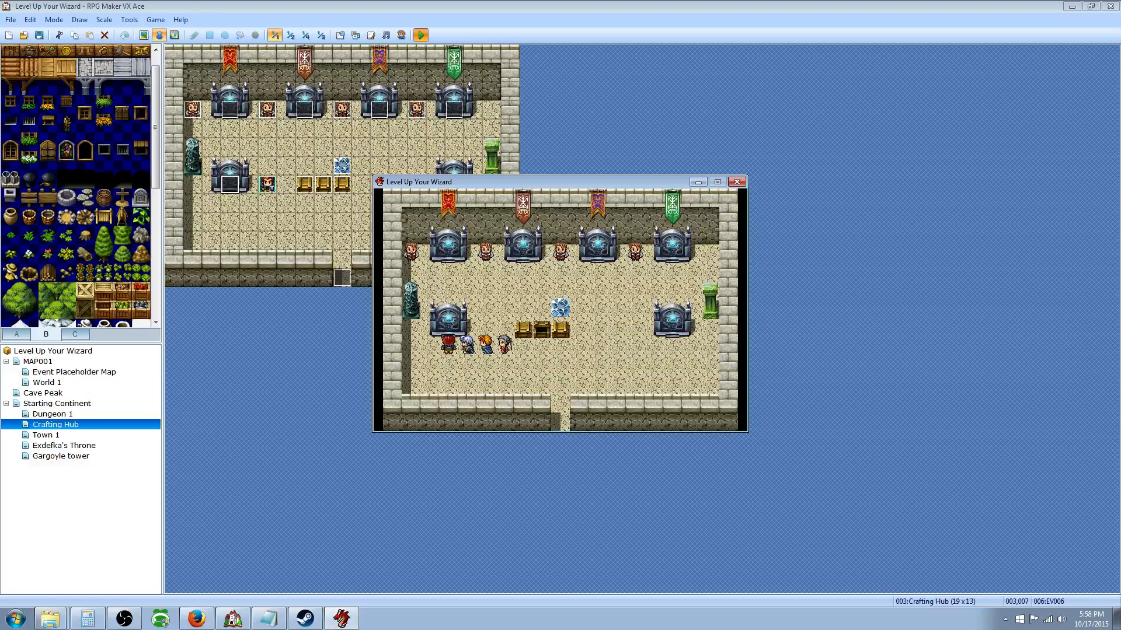
key("Escape")
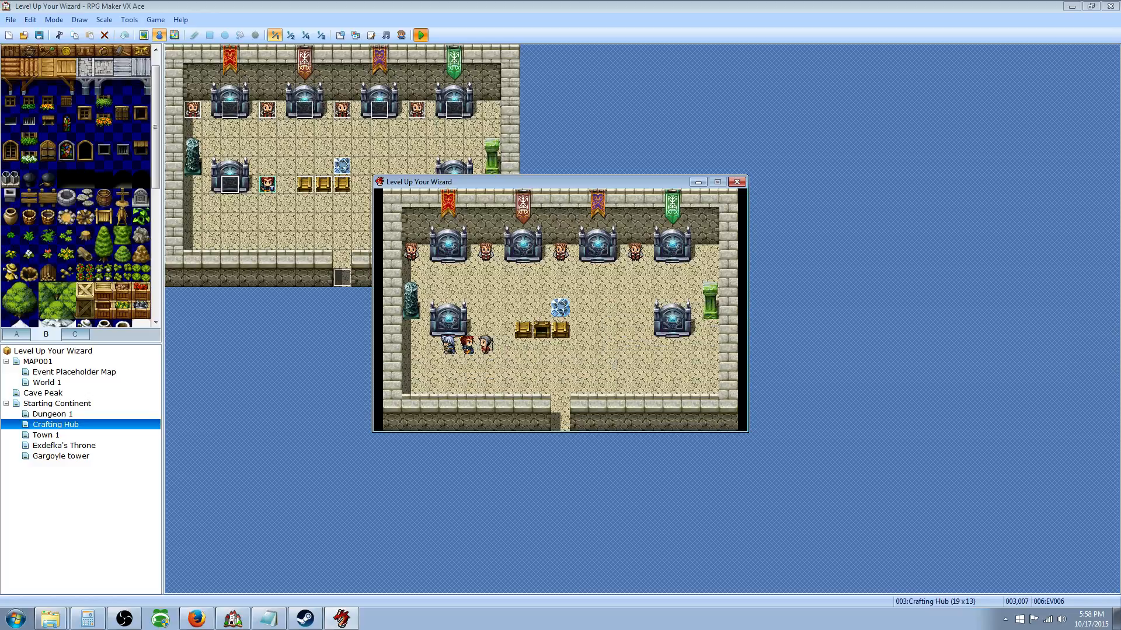
key("Escape")
key("Return")
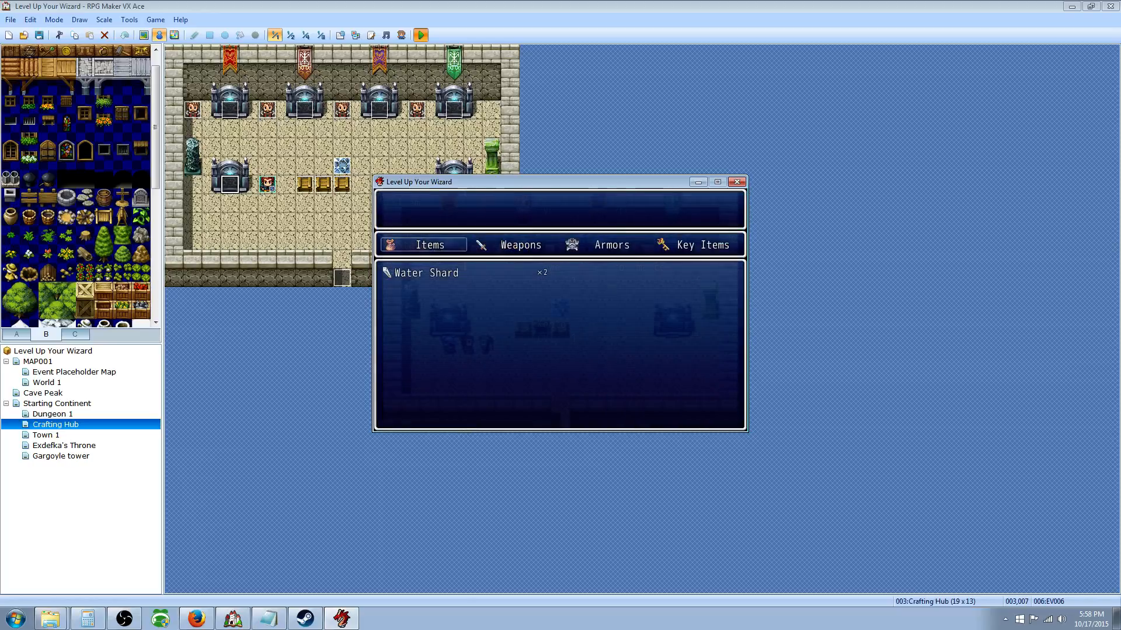
key("Escape")
key("Escape")
Collect the Water Droplets from the first chest, return to the altar and check the inventory.
key("Right")
key("Right")
key("Right")
key("Up")
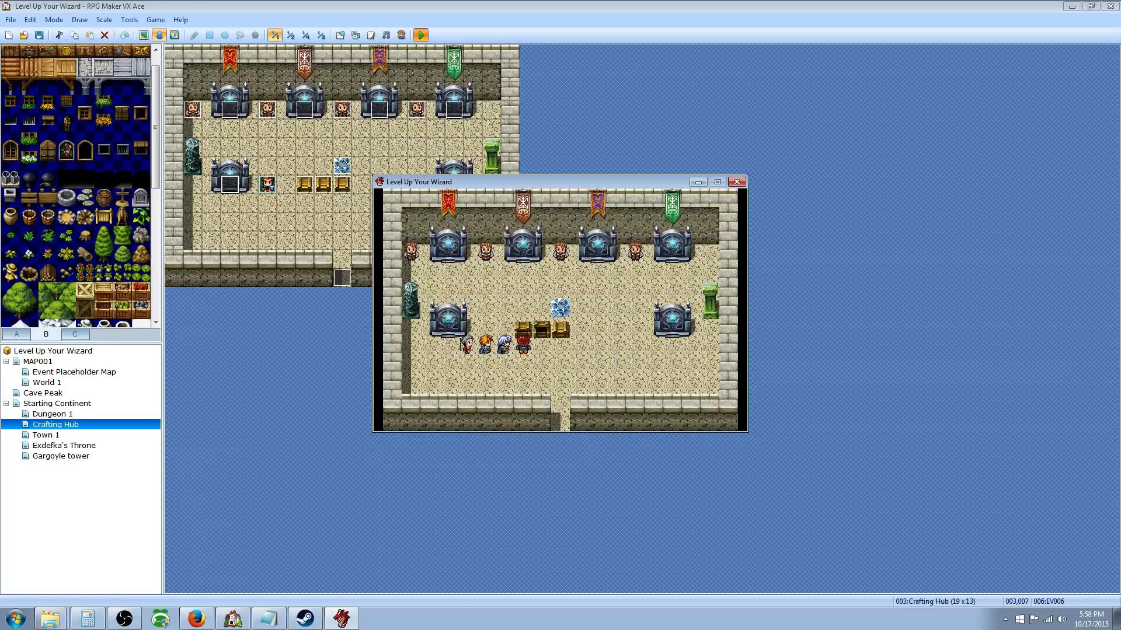
key("Return")
key("Return")
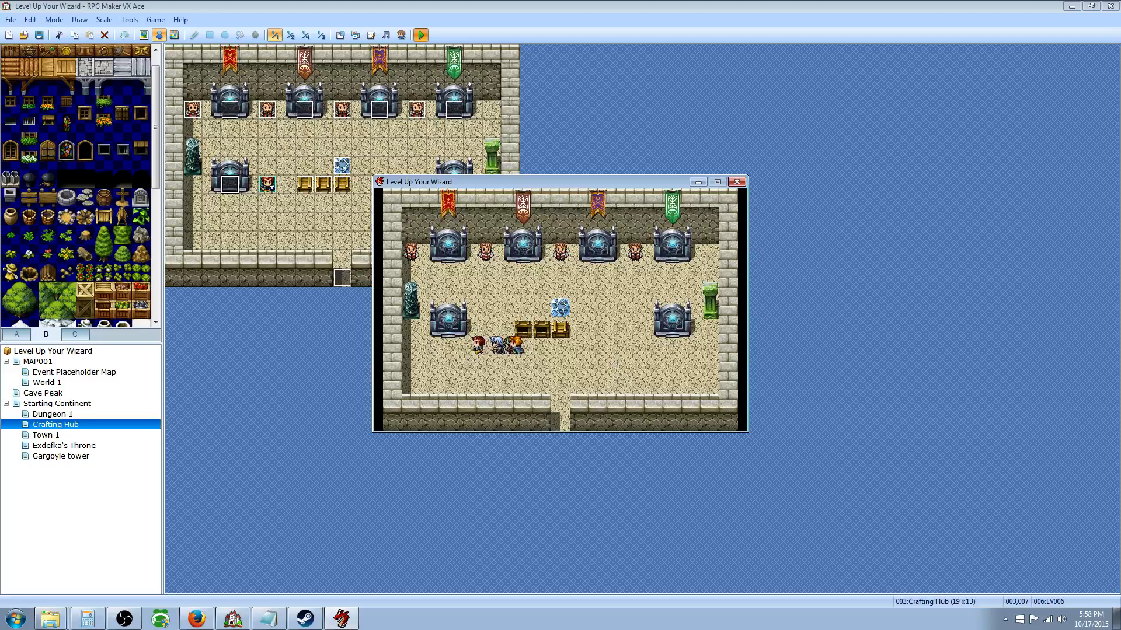
key("Escape")
key("Return")
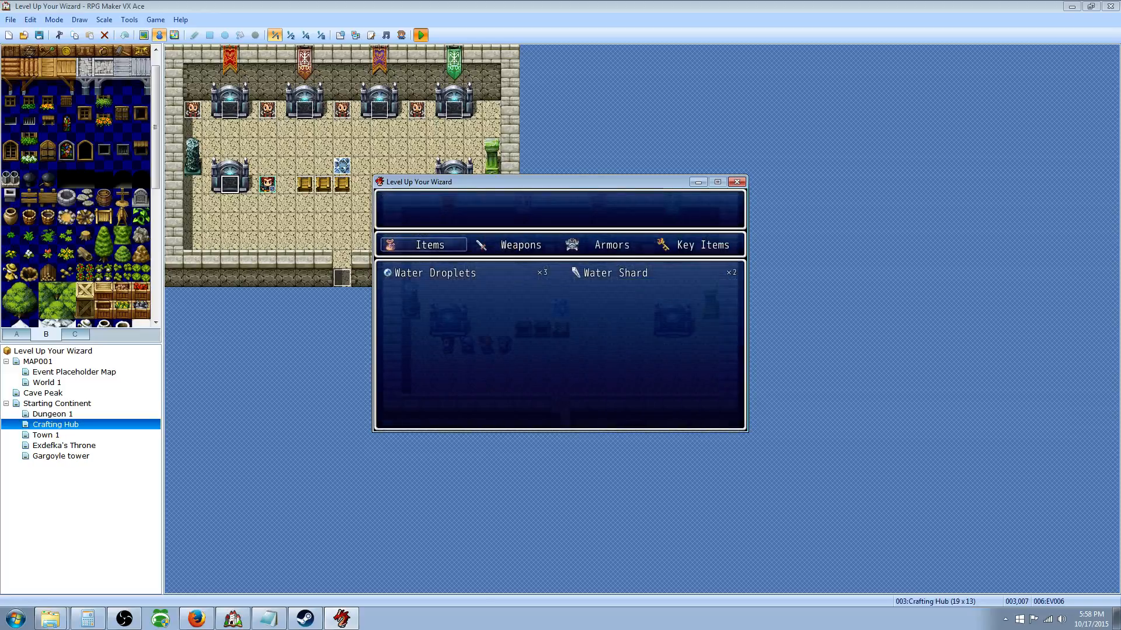
key("Escape")
key("Escape")
Upgrade 3 Water Droplets to a Water Shard at the altar and check the inventory.
key("Return")
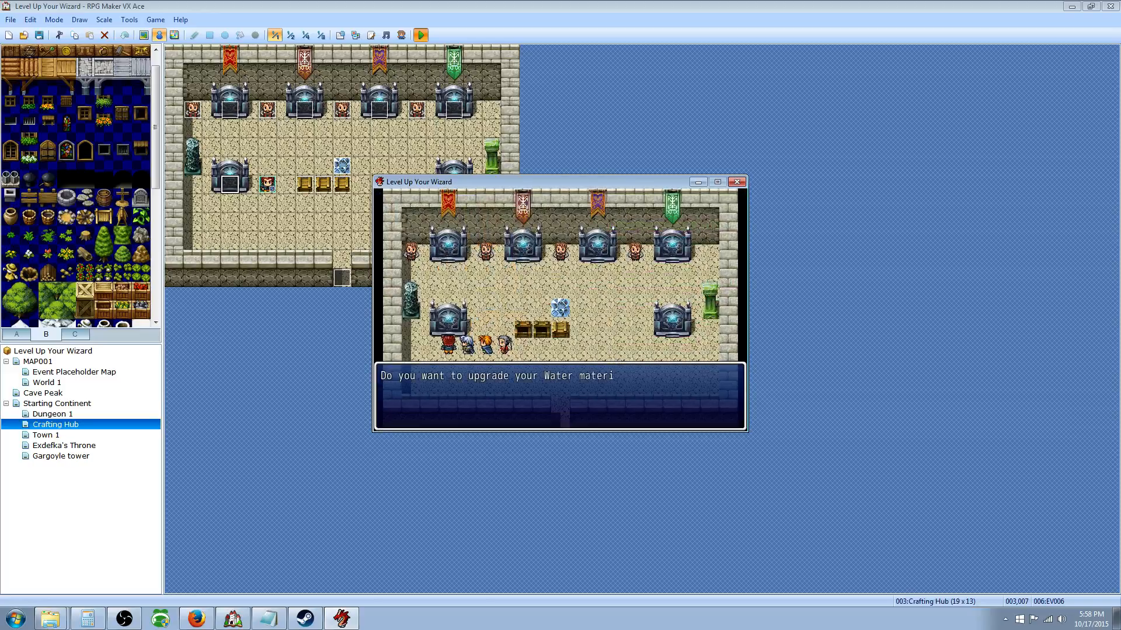
key("Return")
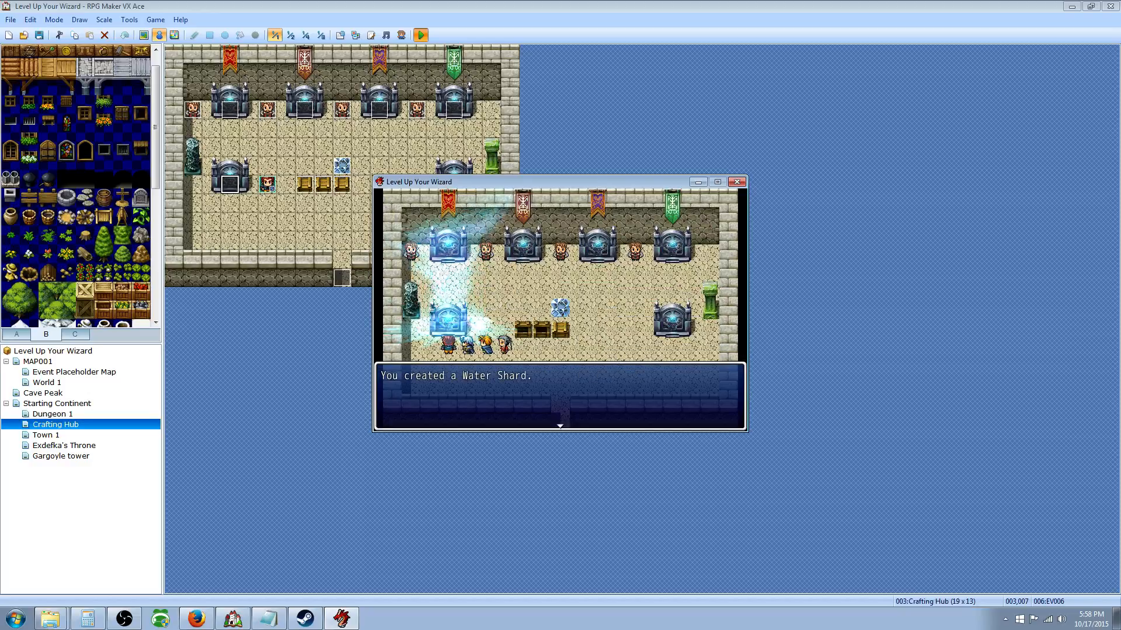
key("Return")
key("Escape")
key("Return")
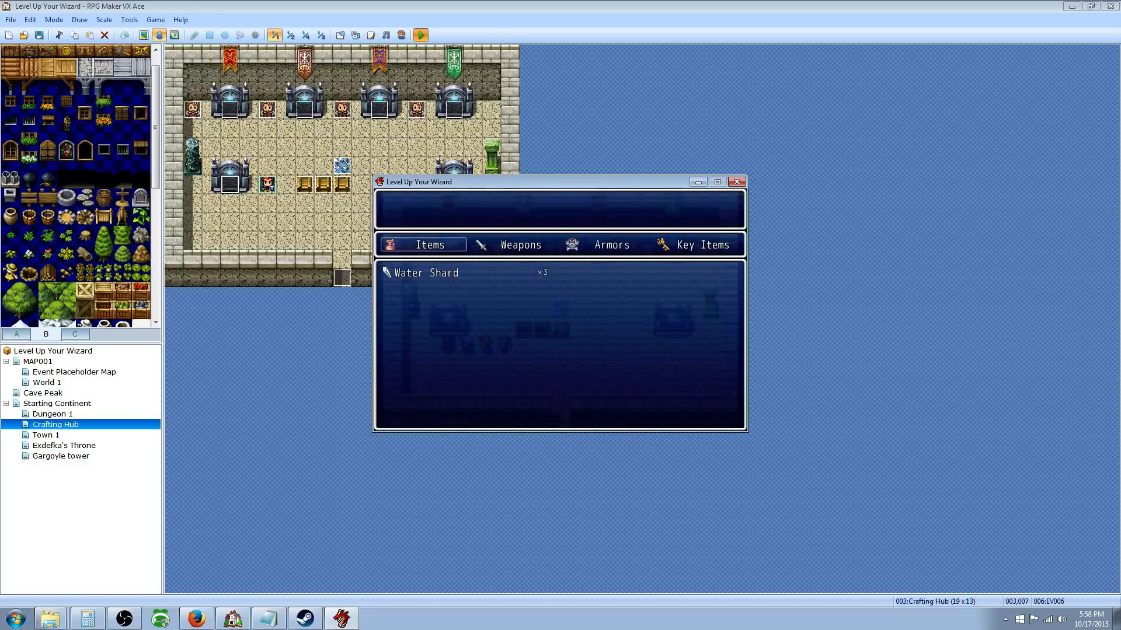
key("Escape")
key("Escape")
Upgrade 3 Water Shards to a Water Crystal at the altar and check the inventory.
key("Return")
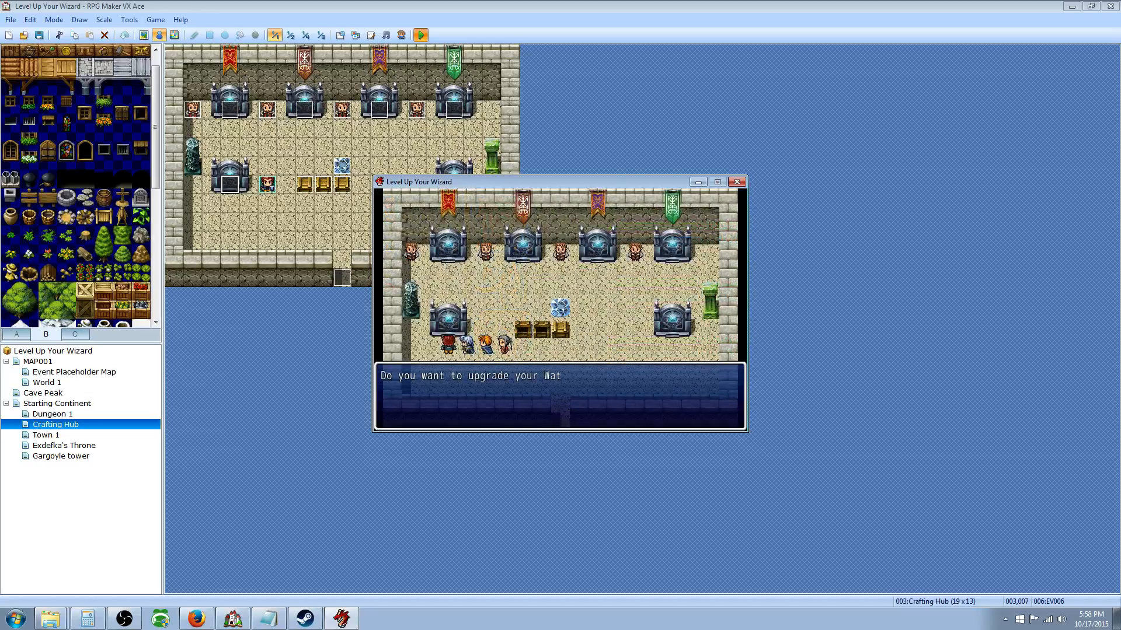
key("Down")
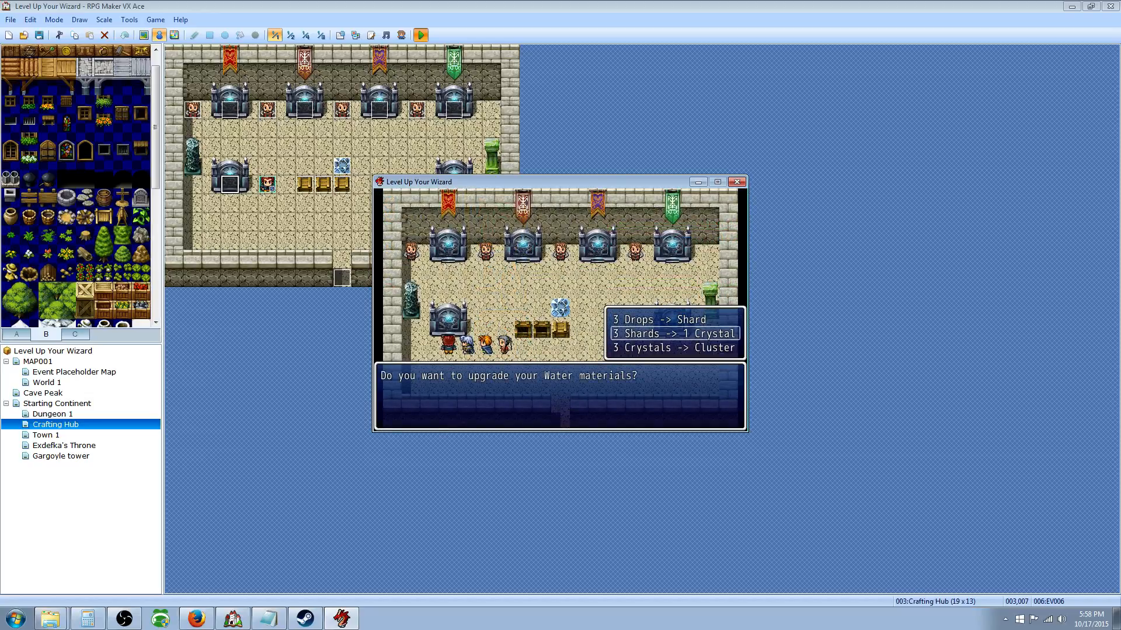
key("Return")
key("Return")
key("Escape")
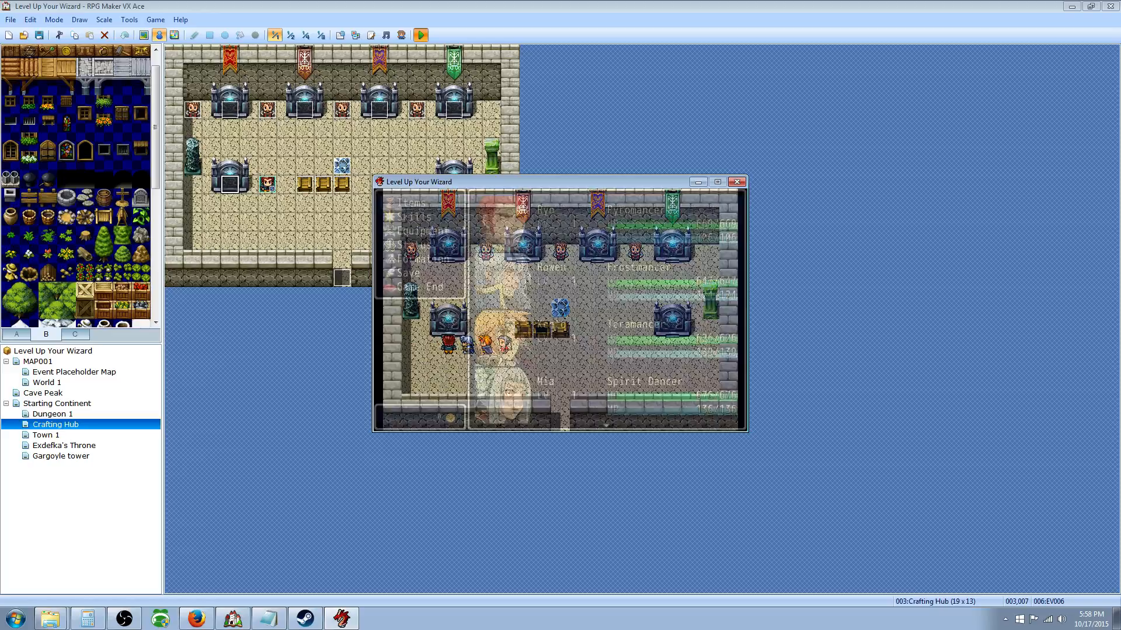
key("Return")
key("Escape")
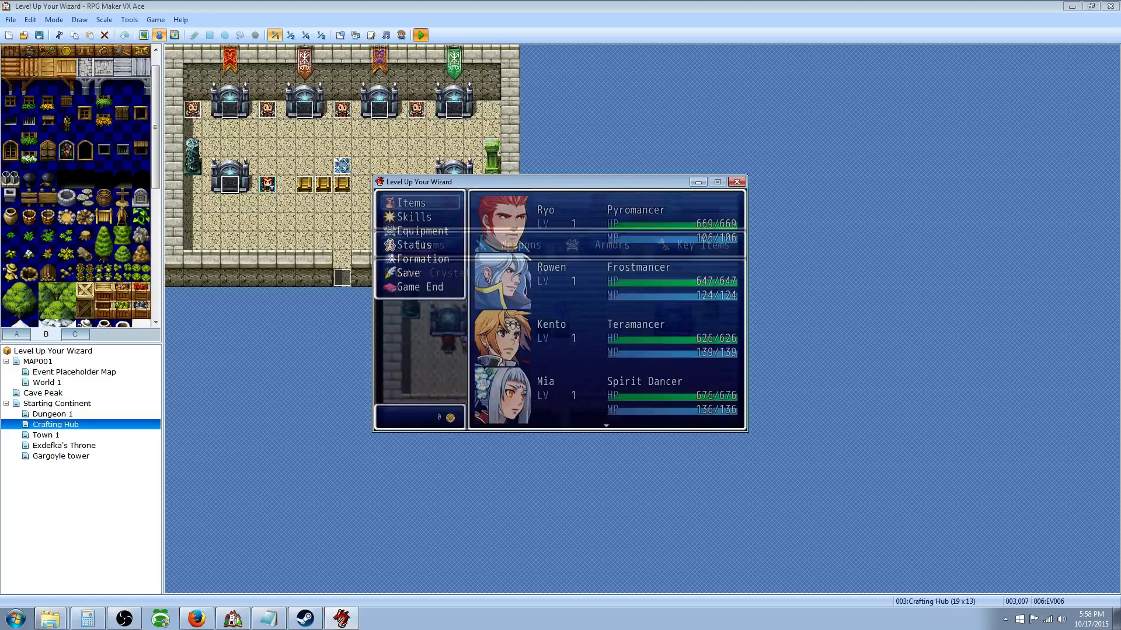
key("Escape")
Test the 3 Crystals -> Cluster upgrade at the altar with only one Water Crystal and check the inventory.
key("Right")
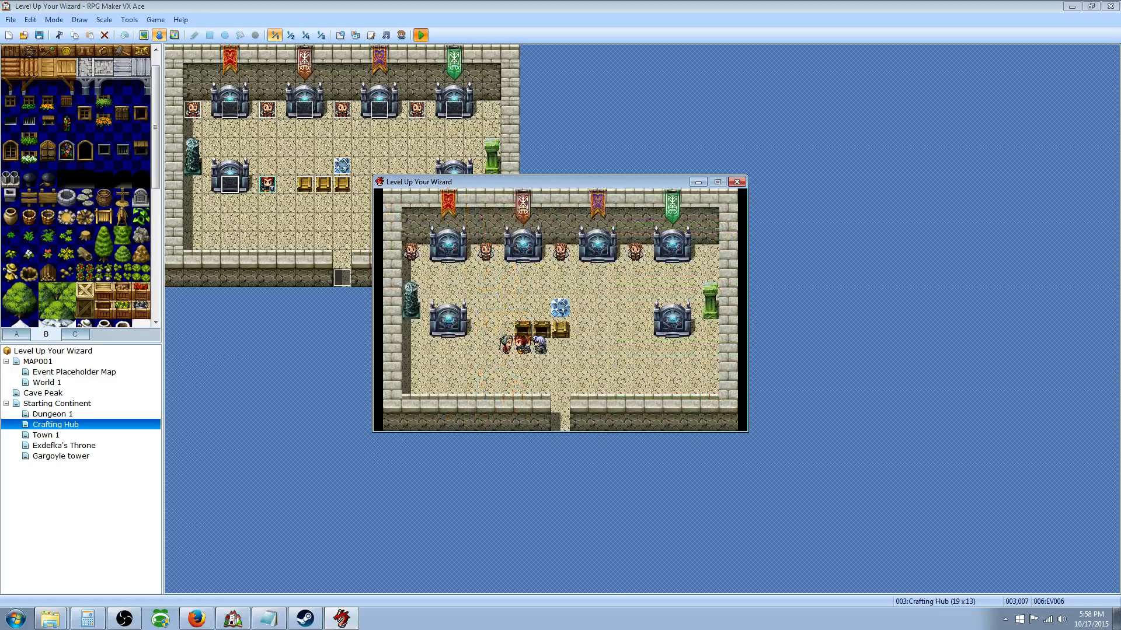
key("Left")
key("Left")
key("Left")
key("Left")
key("Up")
key("Return")
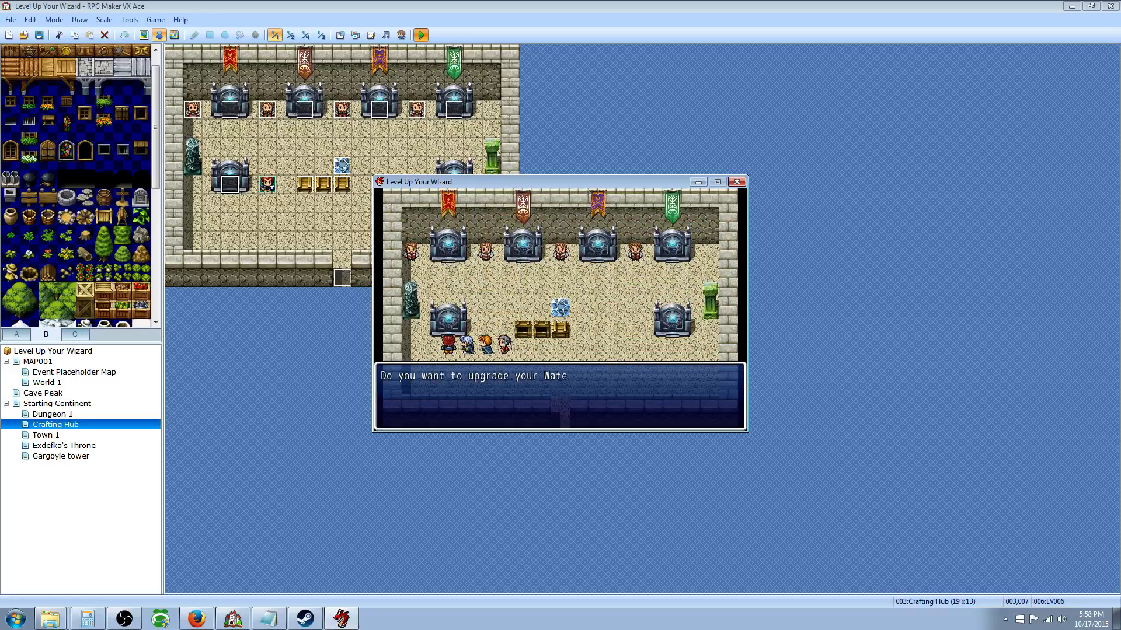
key("Down")
key("Down")
key("Return")
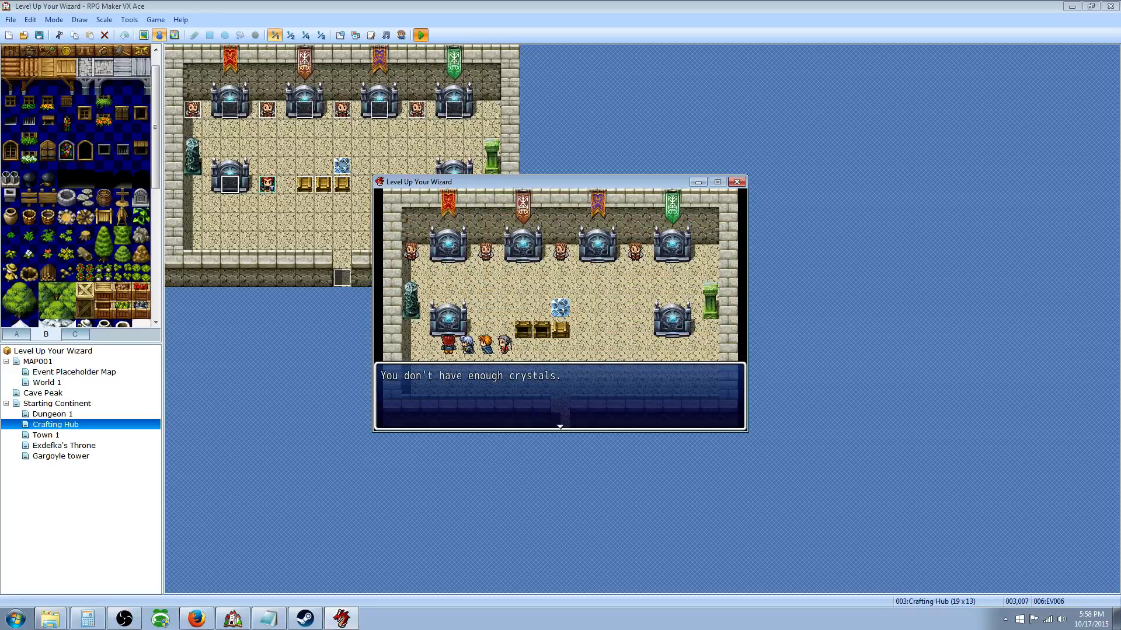
key("Return")
key("Escape")
key("Return")
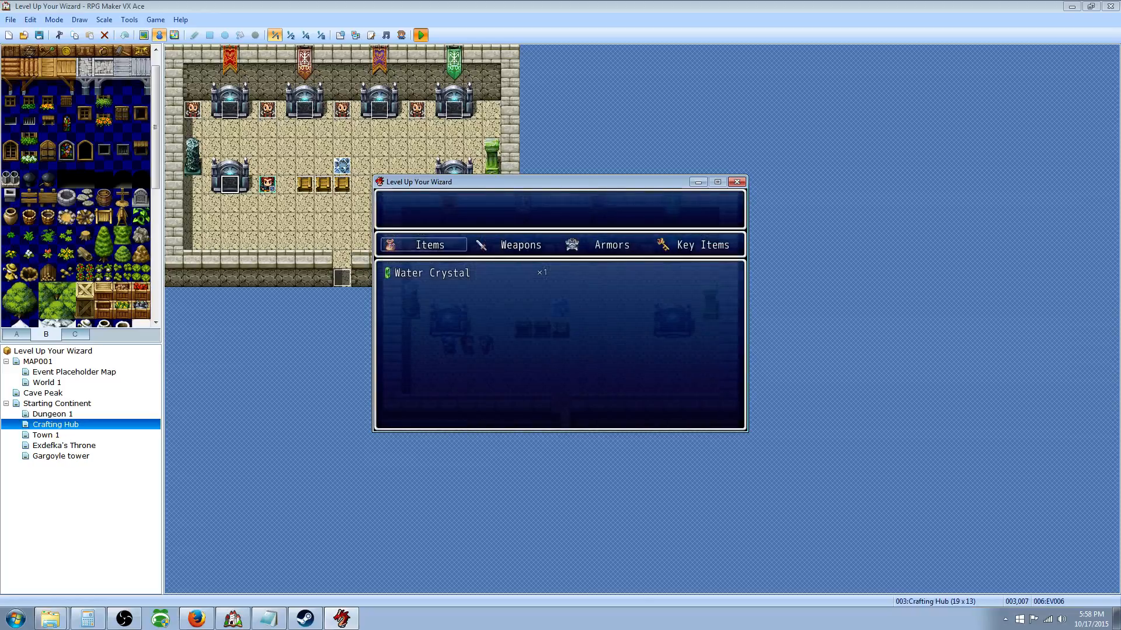
key("Escape")
key("Escape")
Collect the Water Crystals from the third chest, walk back towards the altar and check the inventory.
key("Right")
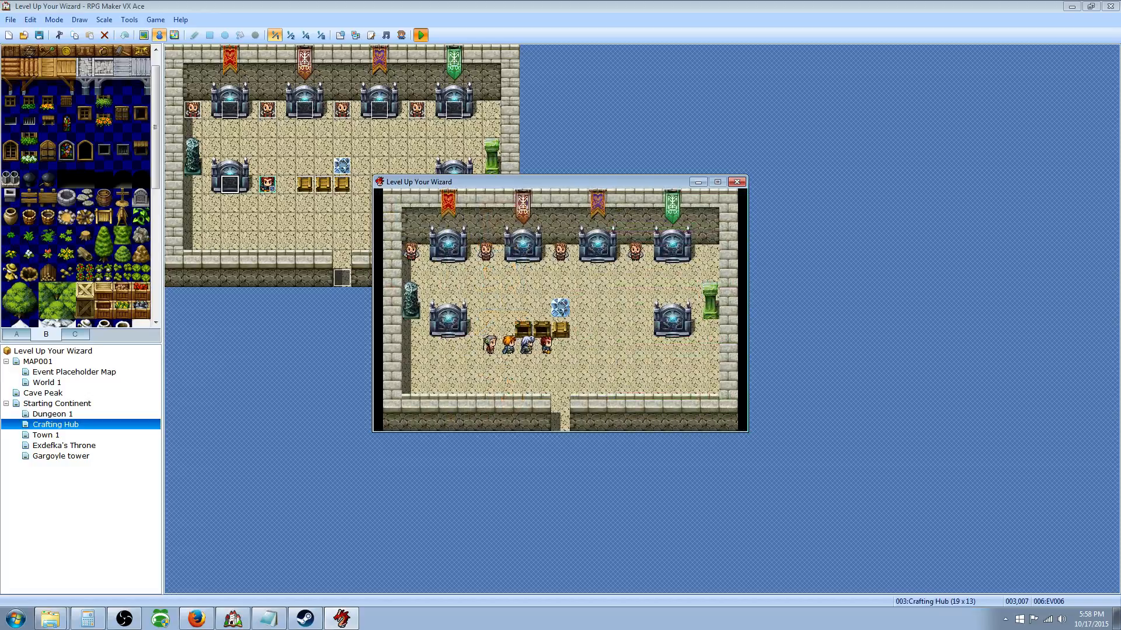
key("Right")
key("Up")
key("Return")
key("Return")
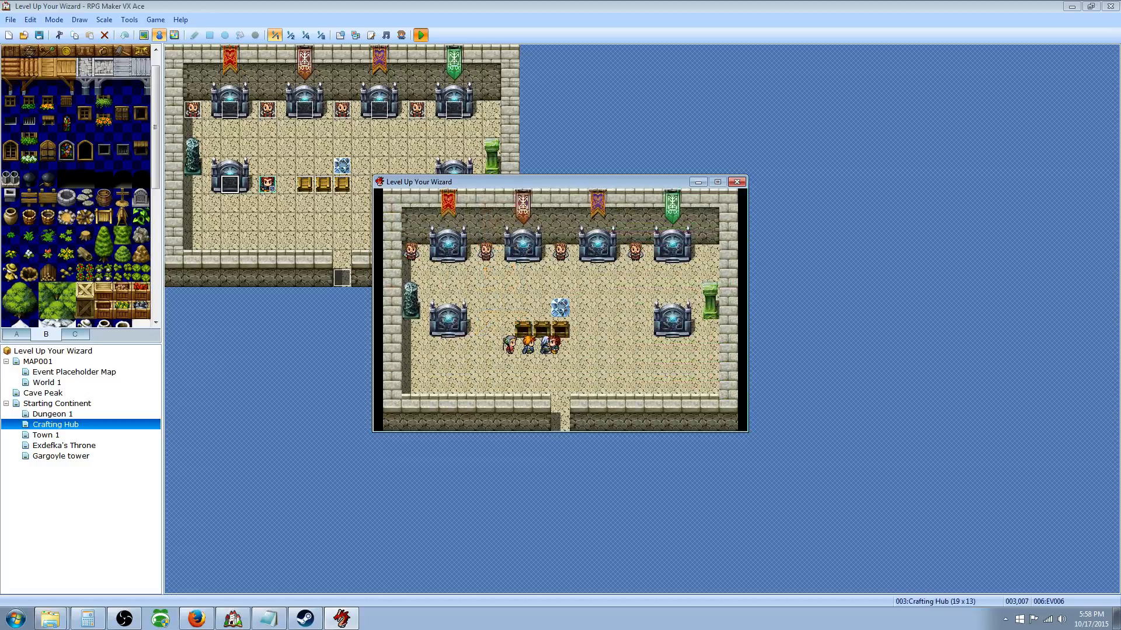
key("Left")
key("Left")
key("Escape")
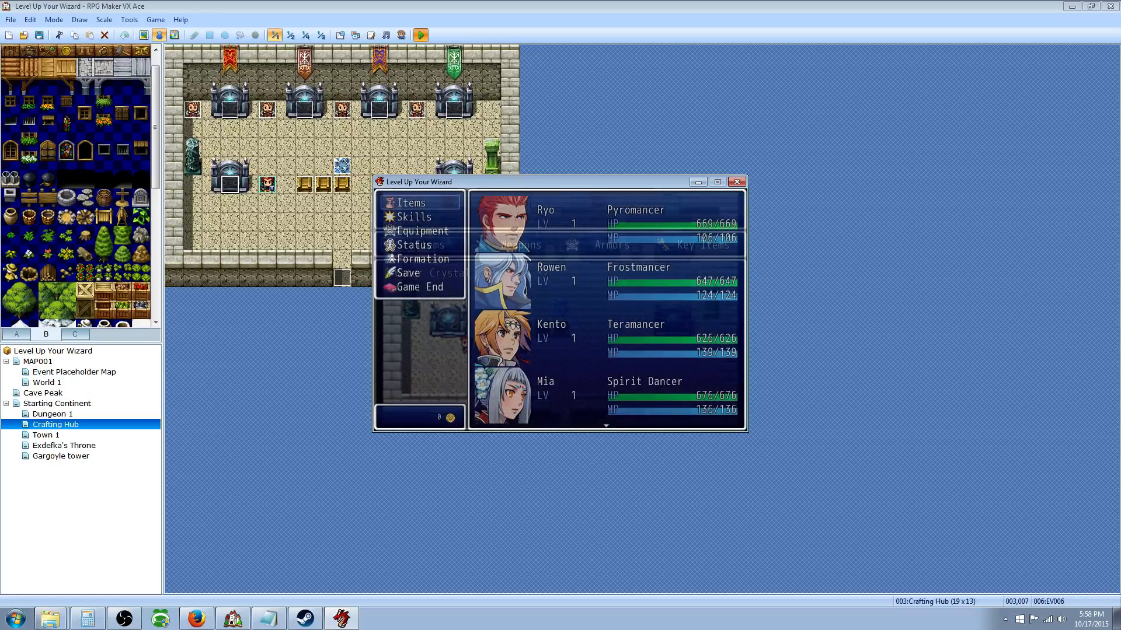
key("Escape")
key("Escape")
Upgrade 3 Water Crystals to a Water Cluster at the altar and check the inventory.
key("Left")
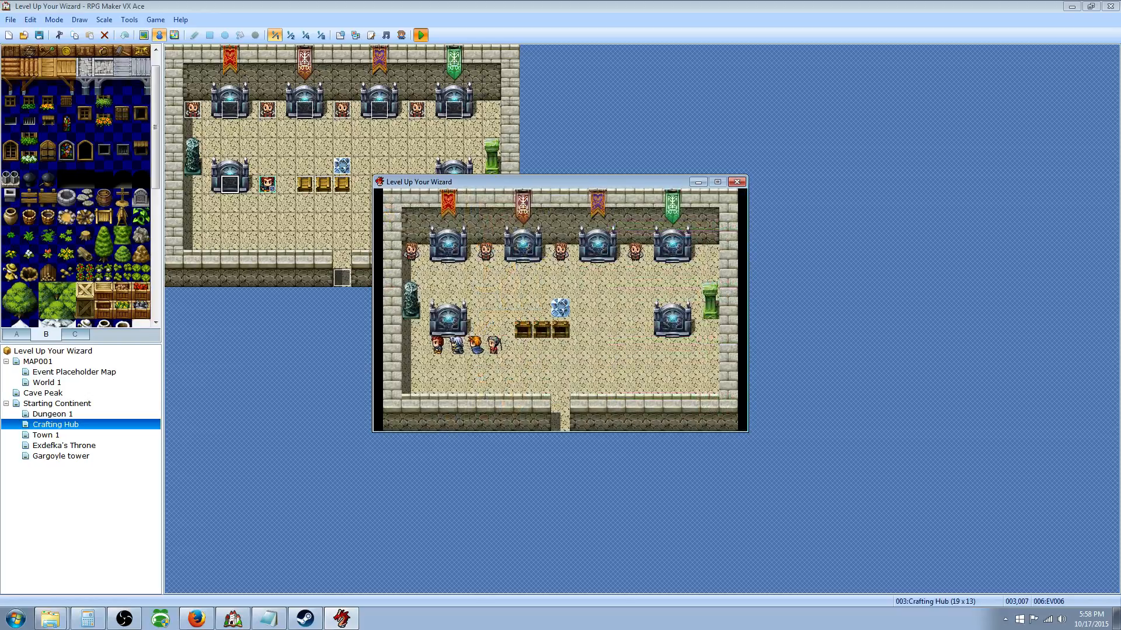
key("Right")
key("Right")
key("Left")
key("Up")
key("Return")
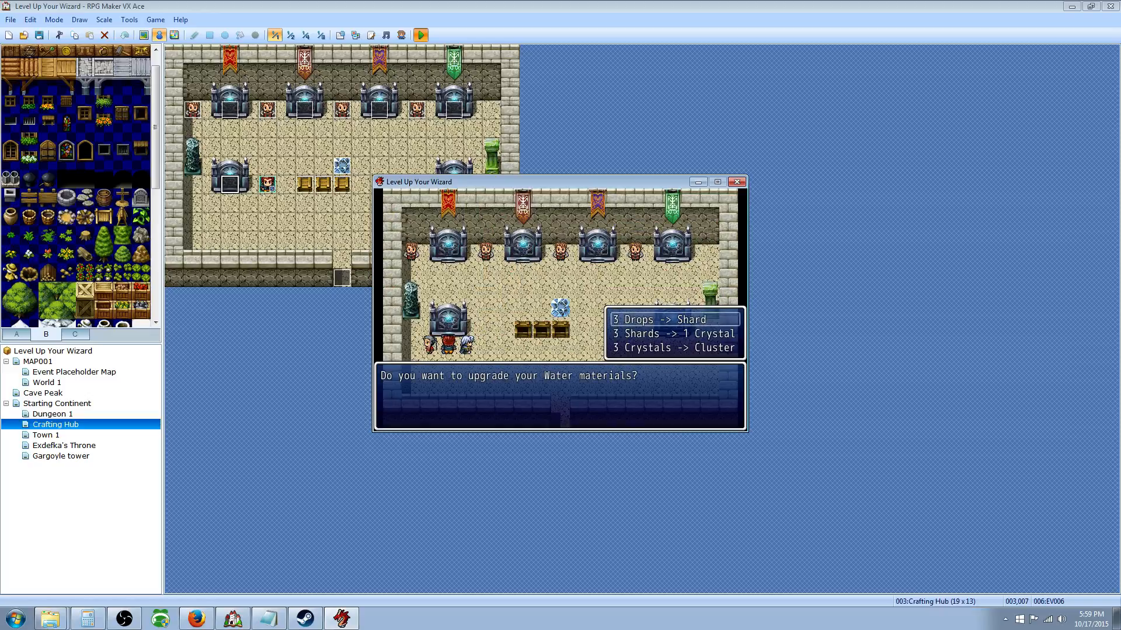
key("Down")
key("Down")
key("Return")
key("Return")
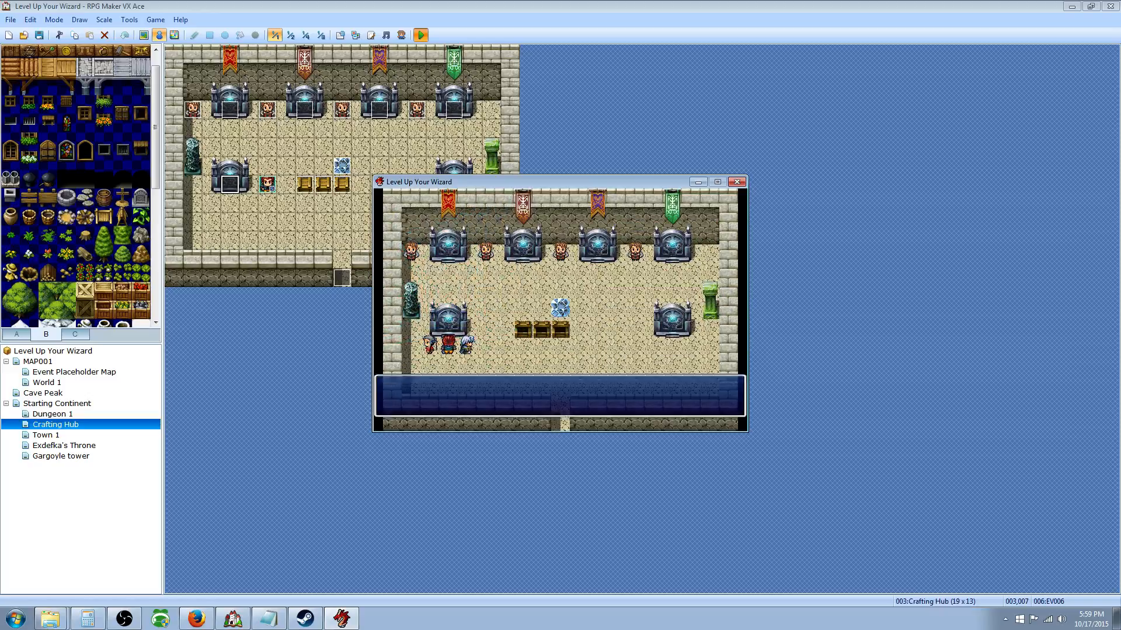
key("Escape")
key("Return")
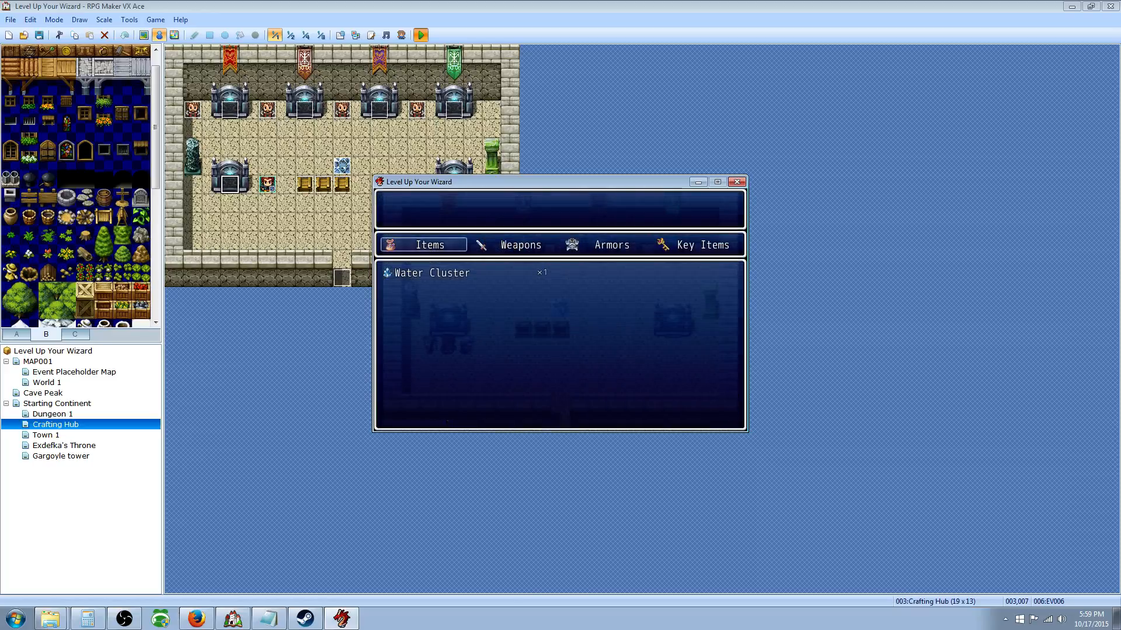
key("Right")
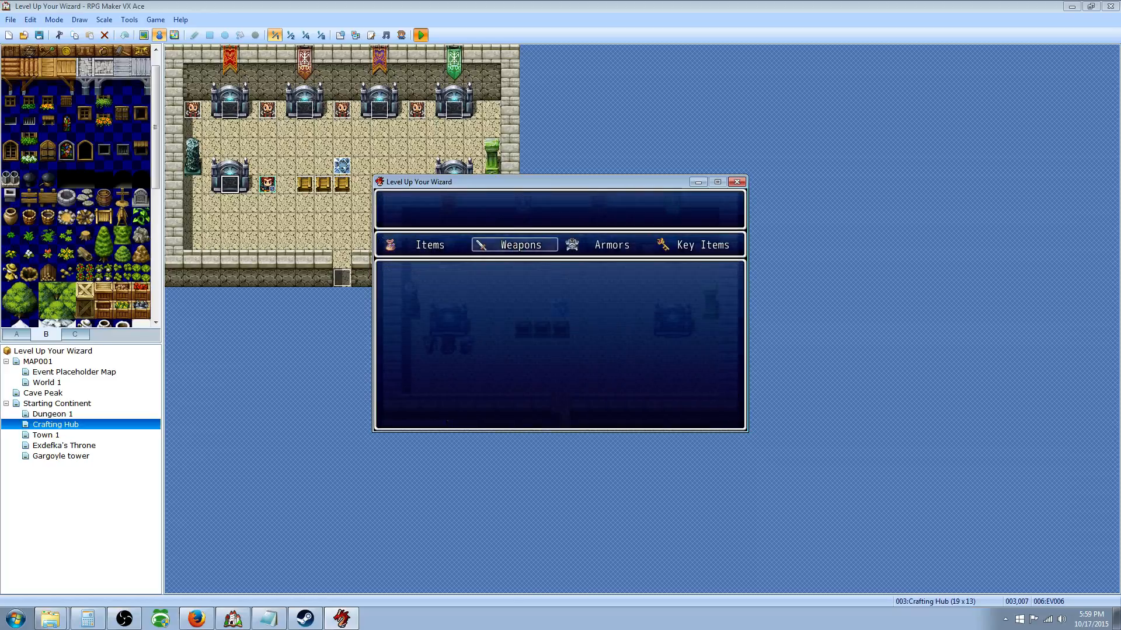
key("Left")
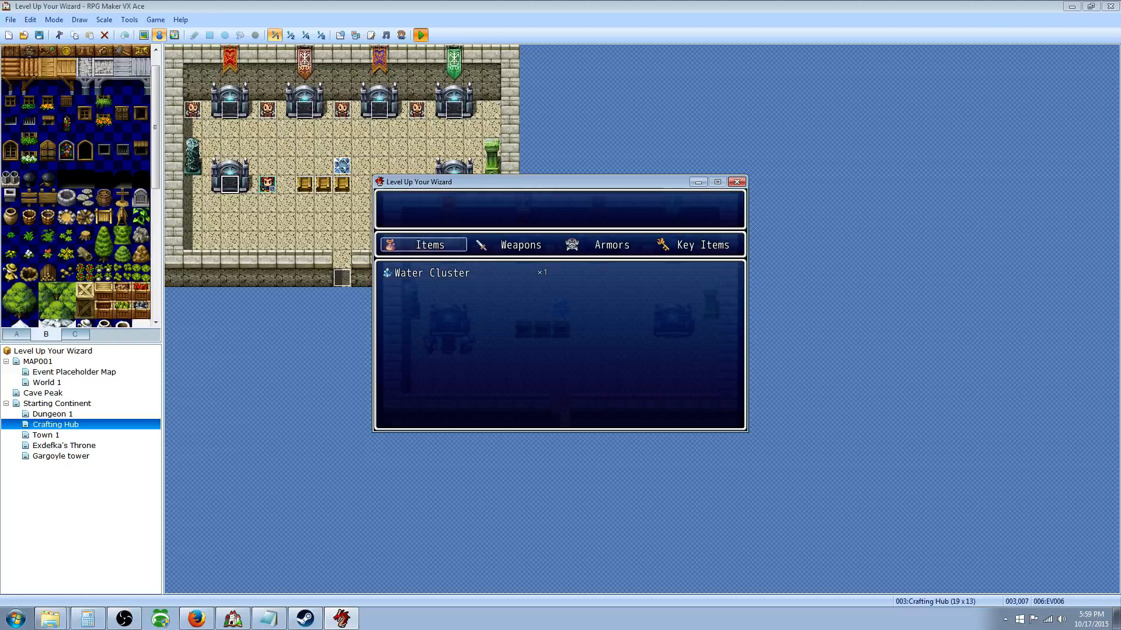
key("Escape")
key("Escape")
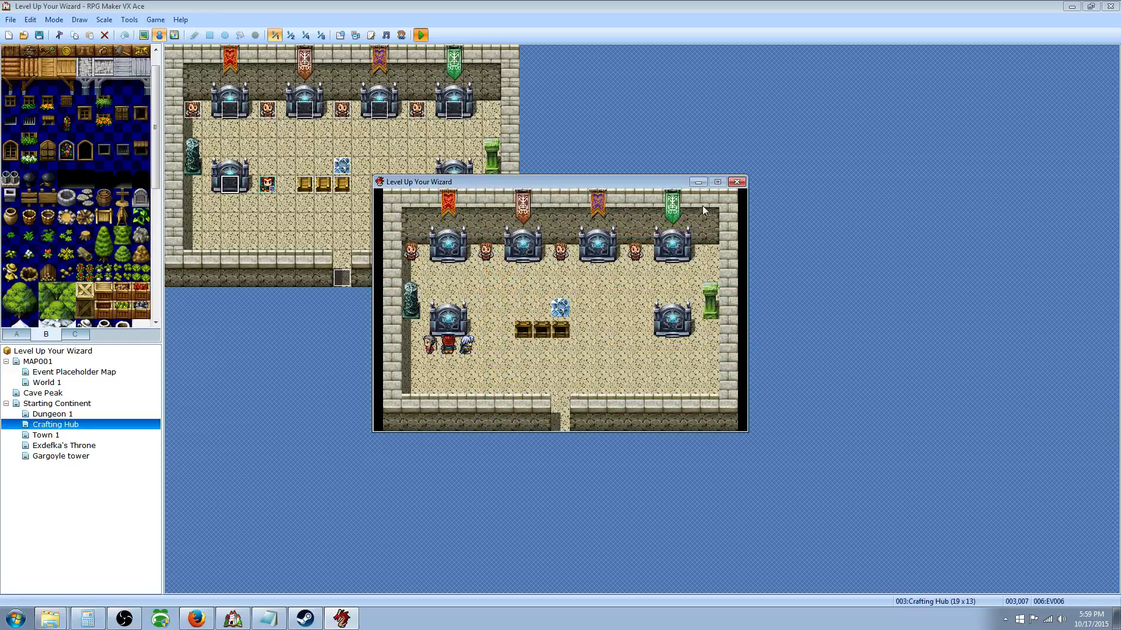
End the playtest and review the command list of the Water material upgrader event EV006.
left_click(737, 182)
right_click(232, 182)
left_click(257, 188)
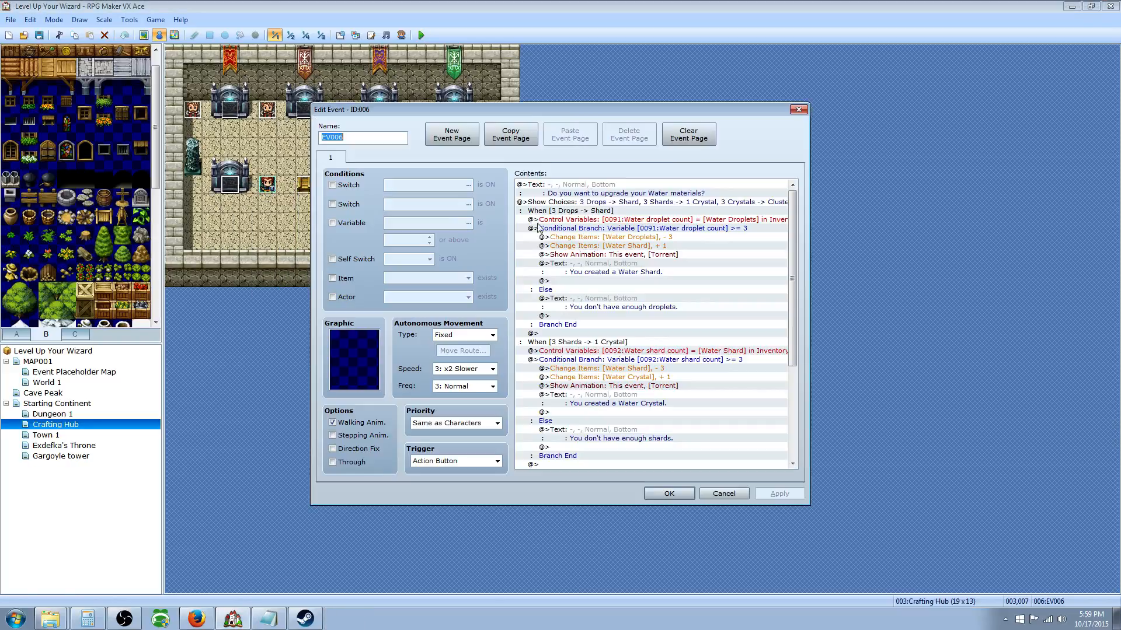
mouse_move(791, 217)
left_mouse_down()
mouse_move(794, 317)
mouse_move(786, 200)
mouse_move(792, 330)
mouse_move(794, 195)
mouse_move(792, 327)
mouse_move(789, 224)
left_mouse_up()
left_click(645, 221)
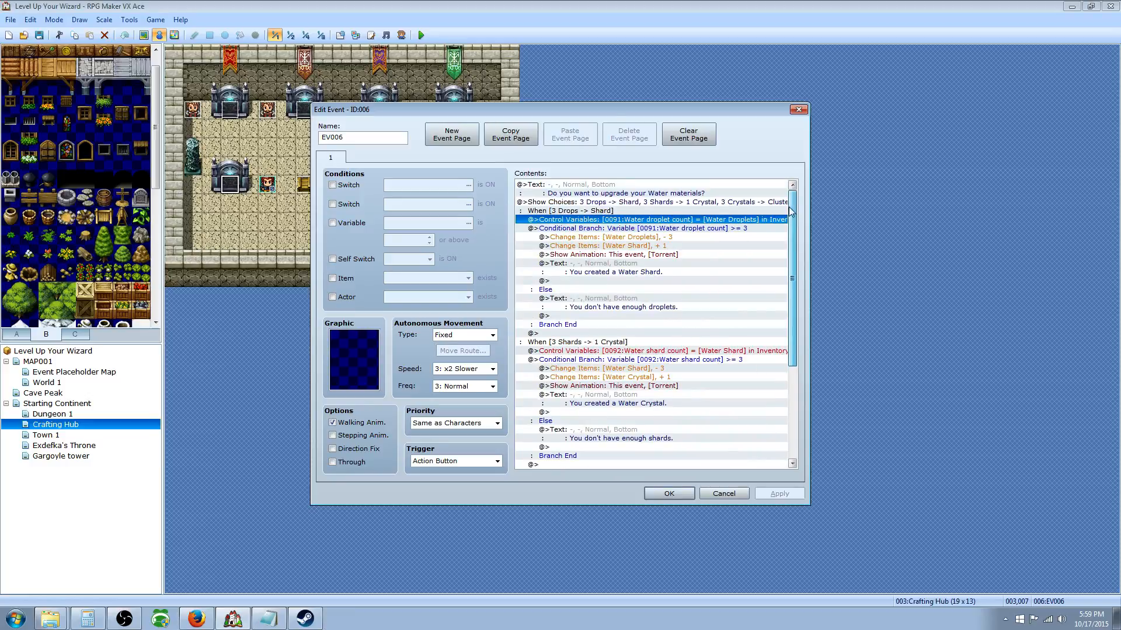
left_click(669, 494)
Review the command list of the Fire Mat Upgrader event at the top-row altar.
right_click(229, 111)
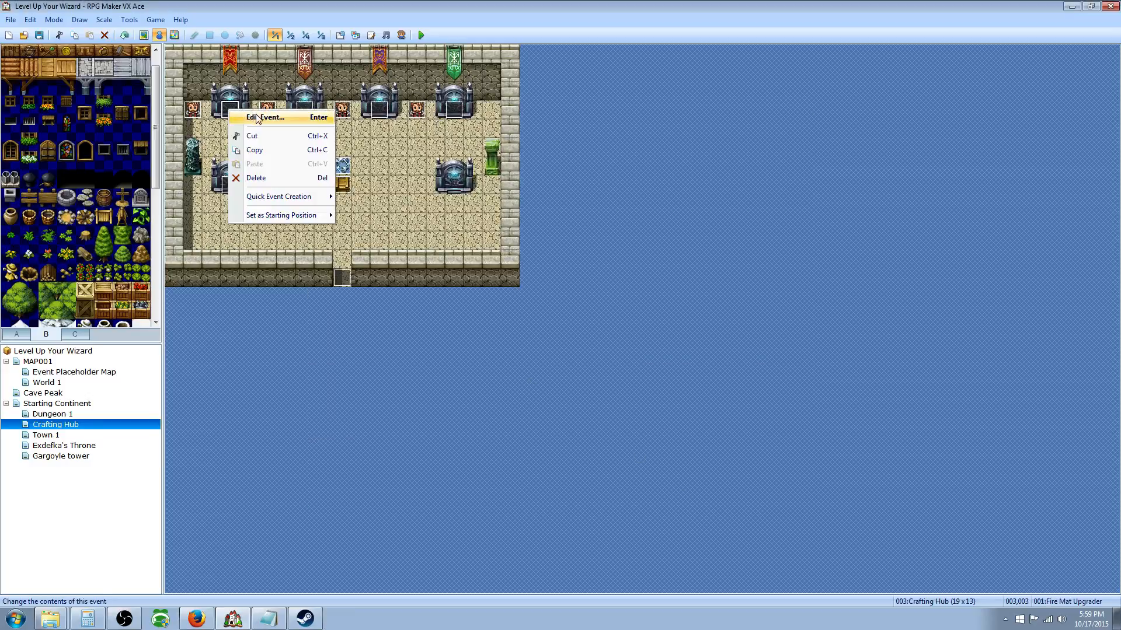
left_click(248, 117)
left_click_drag(793, 216, 797, 374)
left_click(680, 494)
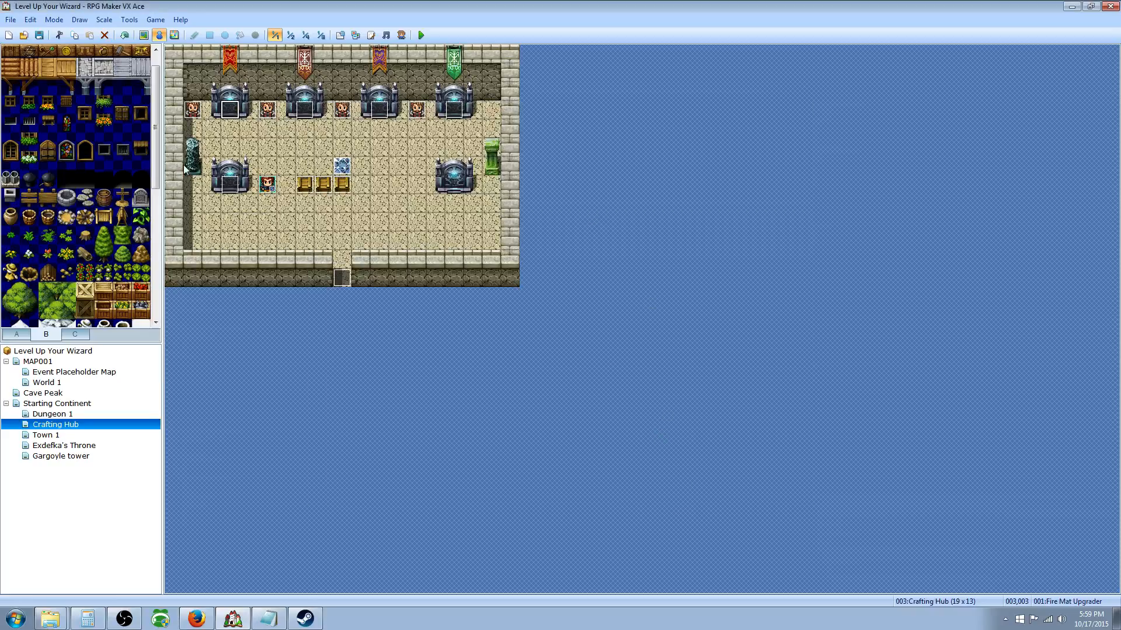
Open the Wildfire skill in the database and locate the variable in its damage formula.
left_click(343, 36)
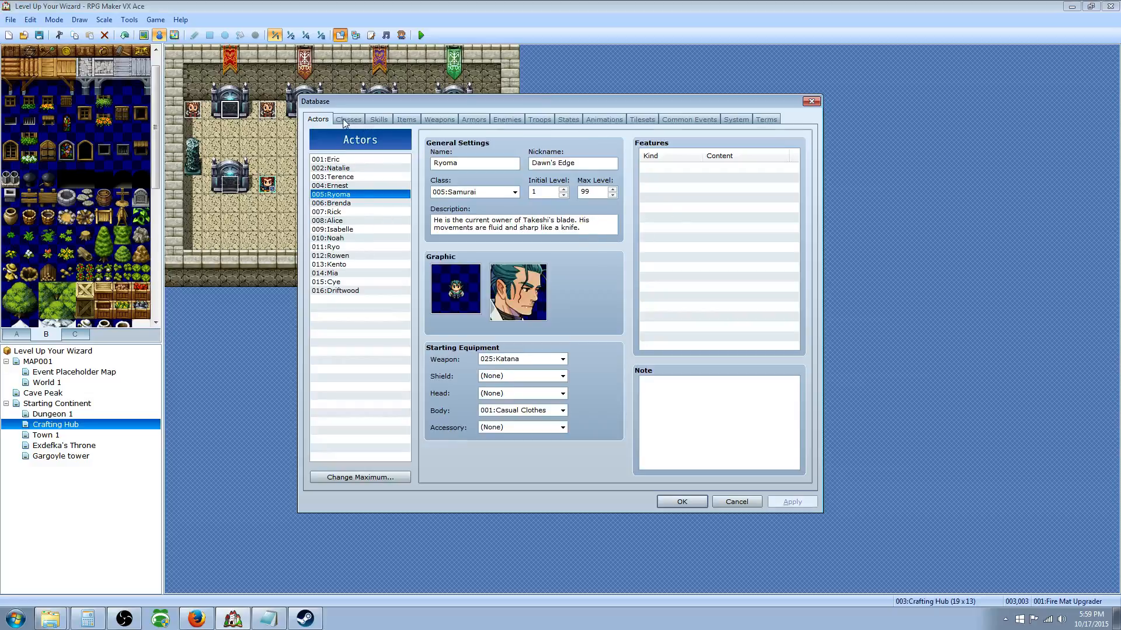
left_click(380, 119)
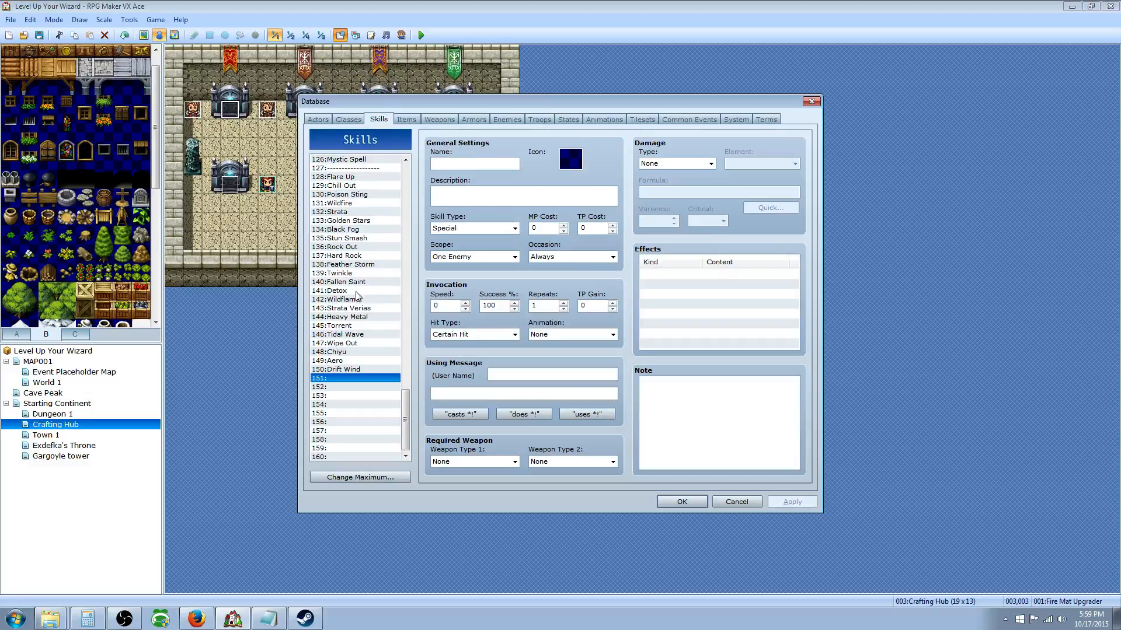
left_click(352, 203)
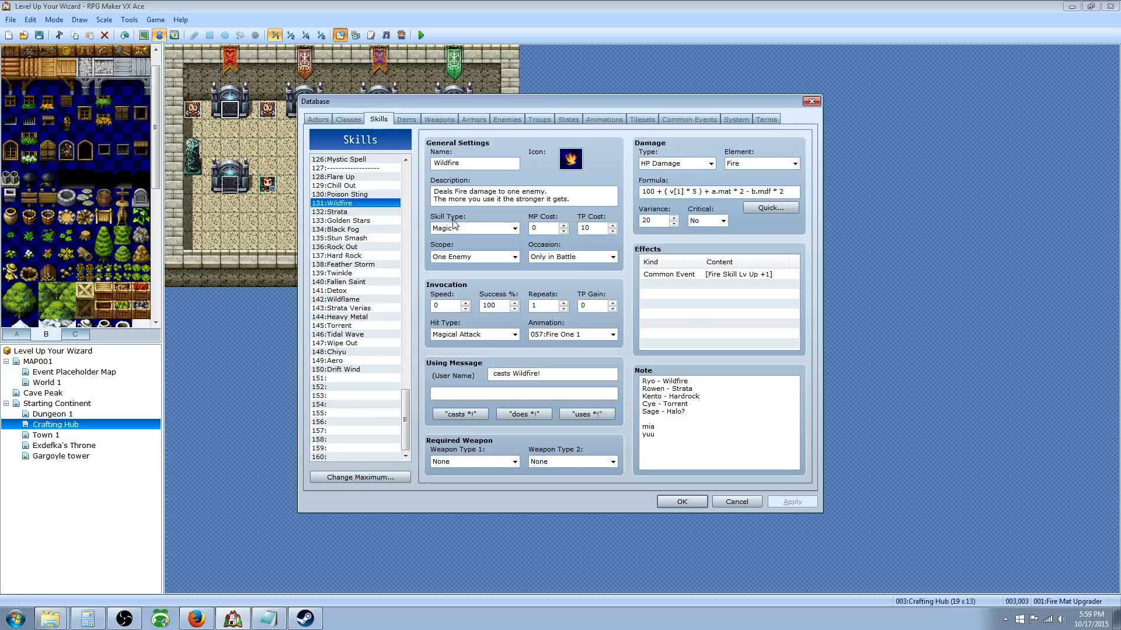
left_click(679, 191)
left_click(679, 191)
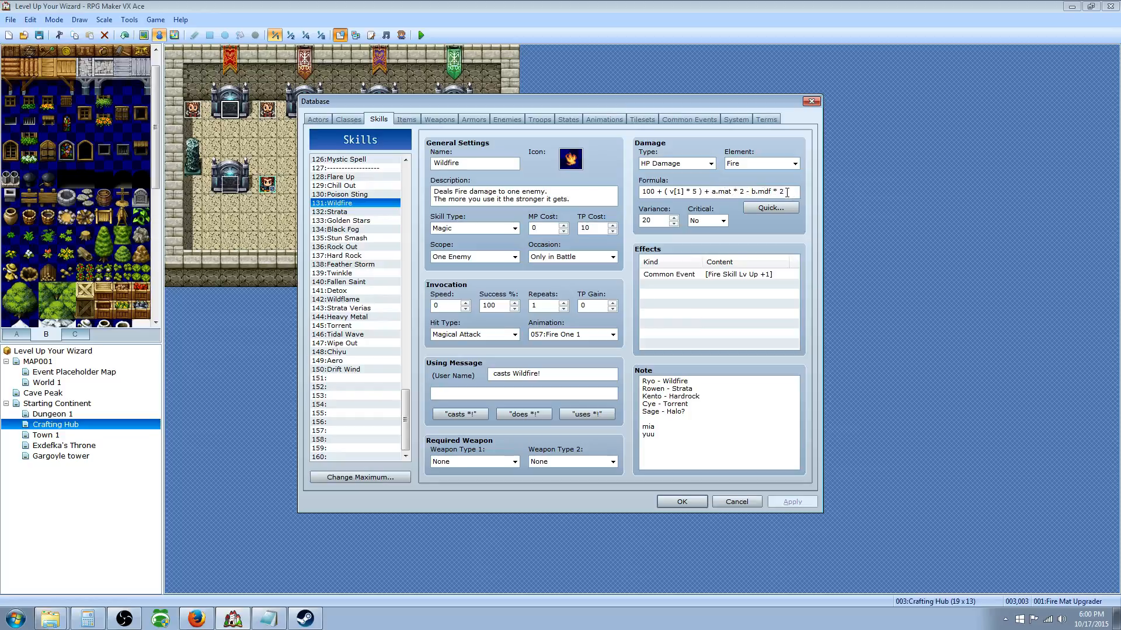
Examine the individual terms of Wildfire's damage formula and its Common Event effect, and close the database.
left_click_drag(787, 192, 713, 194)
left_click(656, 193)
mouse_move(700, 192)
left_mouse_down()
mouse_move(665, 191)
mouse_move(704, 192)
left_mouse_up()
left_click(682, 191)
left_click(694, 192)
right_click(705, 271)
left_click(636, 325)
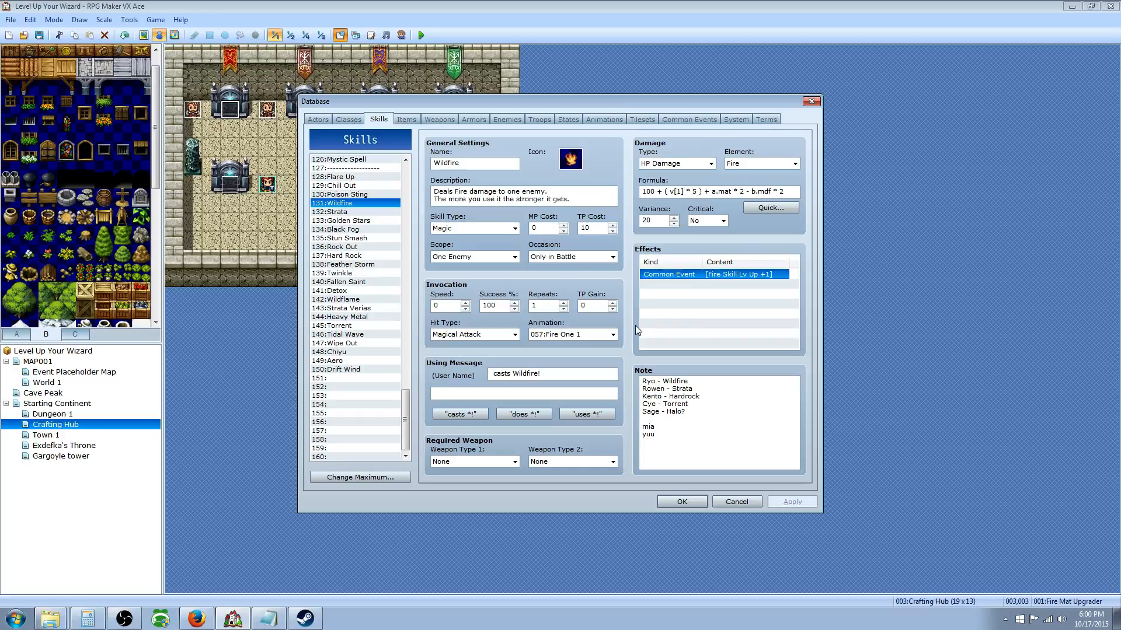
left_click(679, 500)
Open the Check Skill common event in the database and examine the variables in its skill text.
right_click(364, 199)
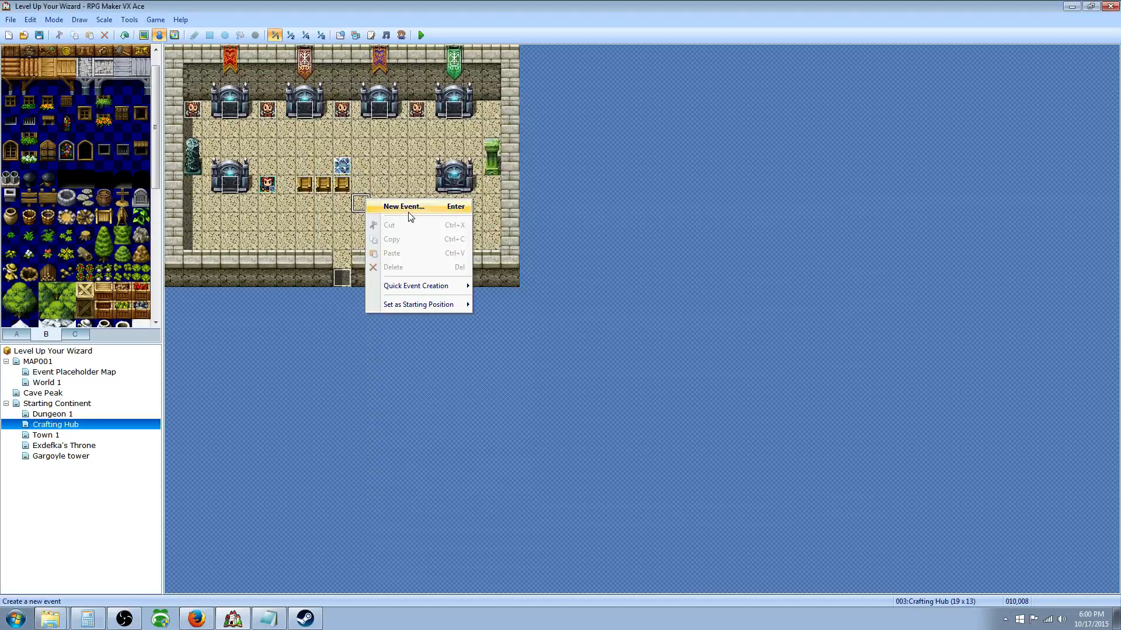
left_click(340, 36)
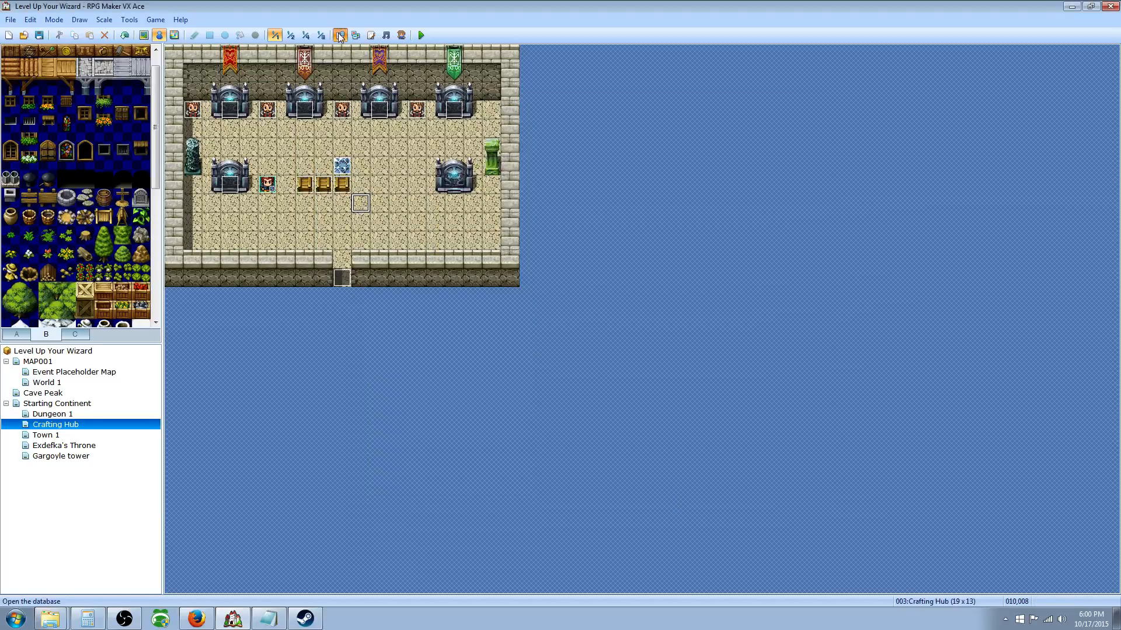
left_click(341, 35)
left_click(736, 119)
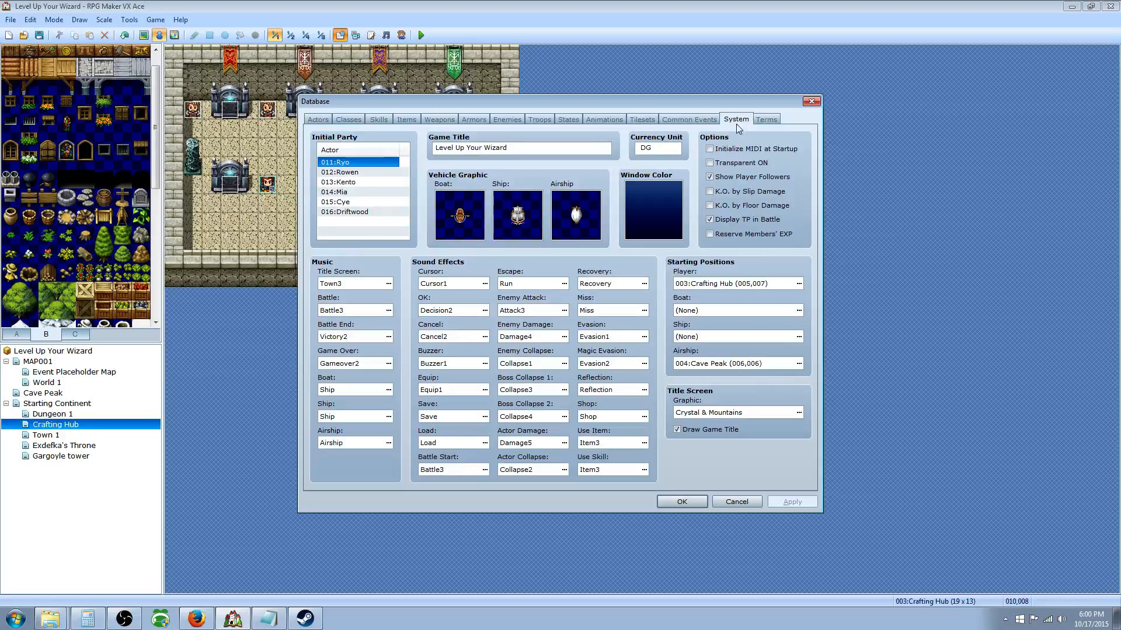
left_click(698, 121)
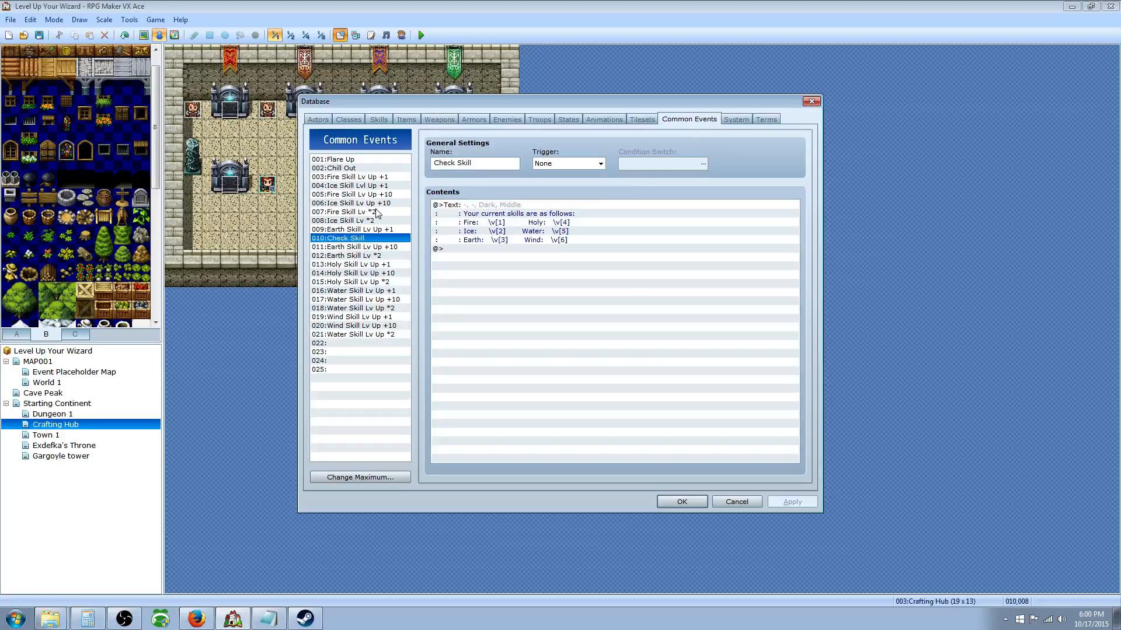
left_click(477, 224)
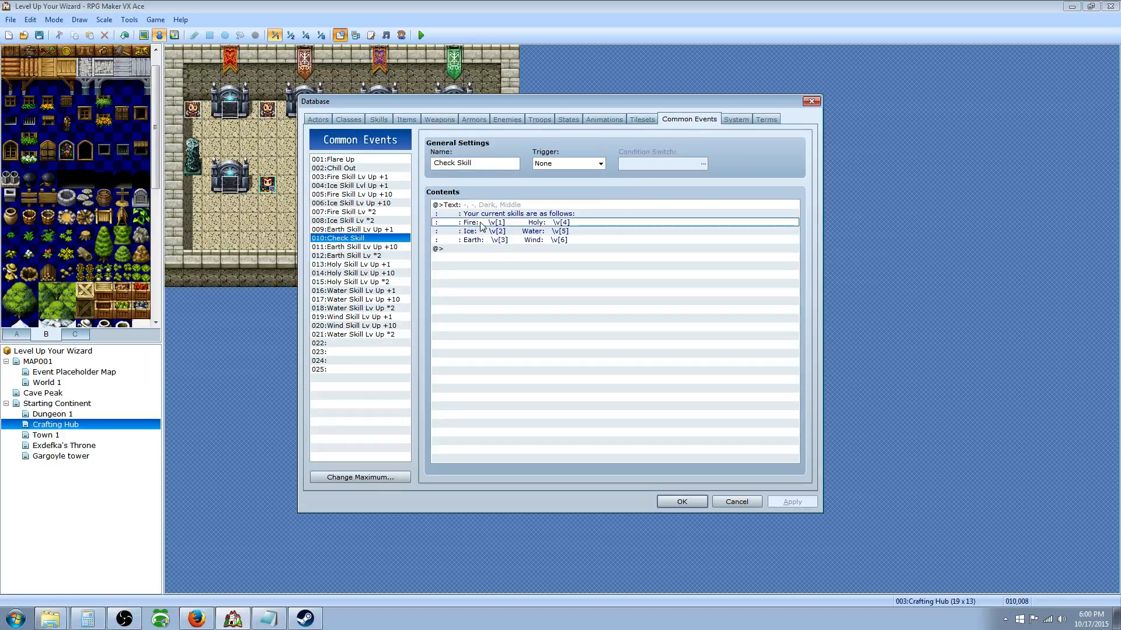
left_click(506, 214)
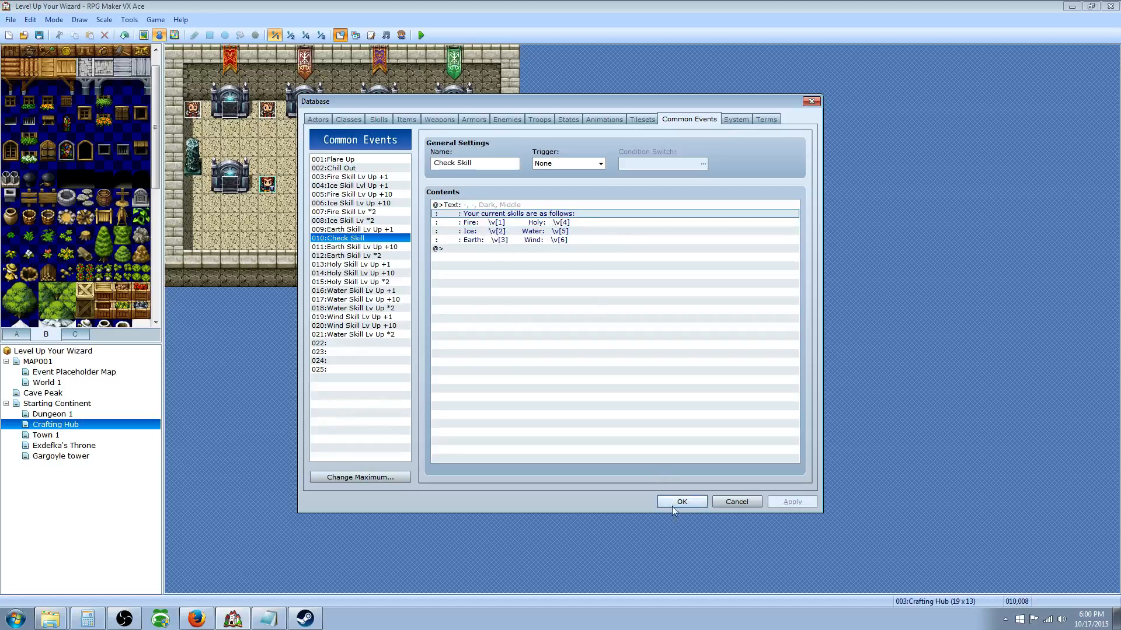
Return to the Wildfire skill and highlight the variable number in its damage formula.
left_click(348, 120)
left_click(377, 120)
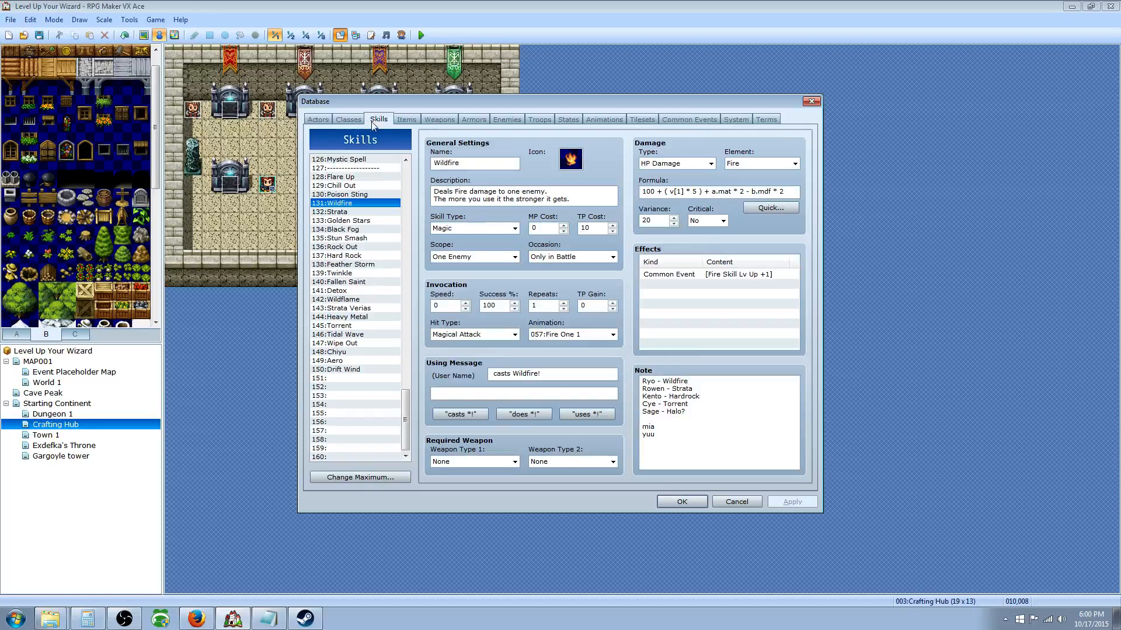
double_click(679, 192)
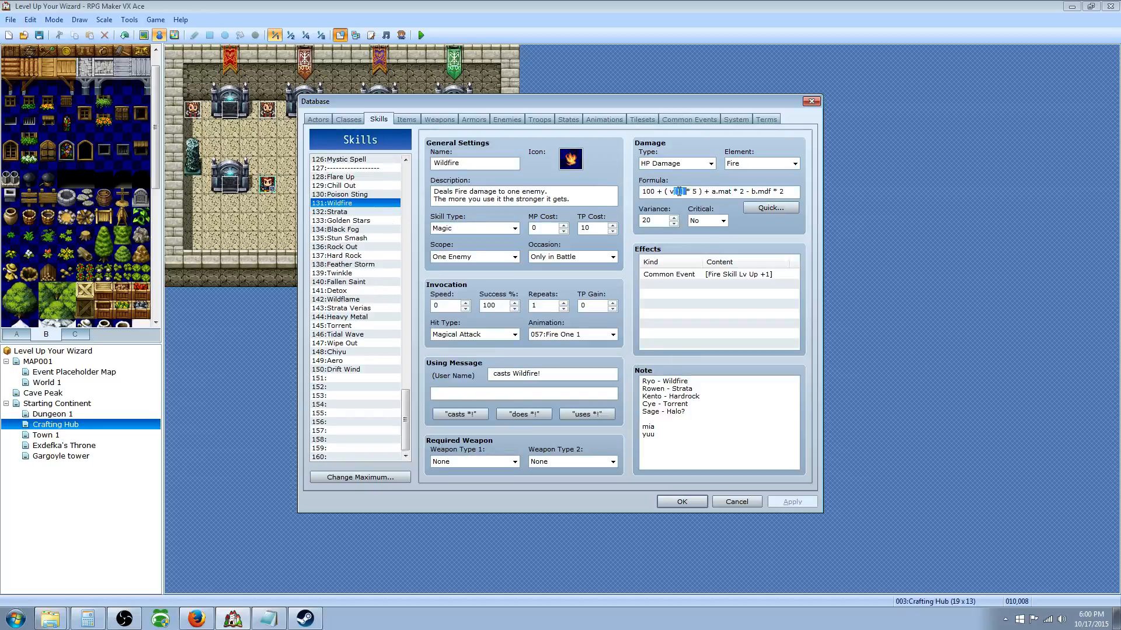
Check Wildfire's Common Event effect, and examine the description and Common Event effect of the Fire Tablet(+10) item.
left_click(715, 275)
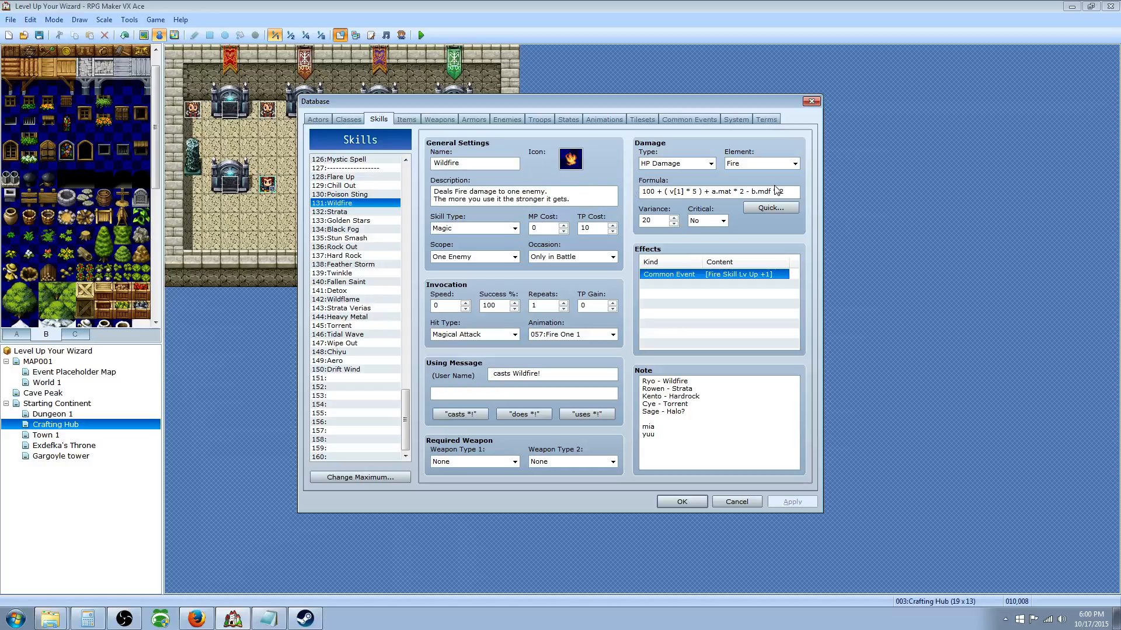
left_click(406, 119)
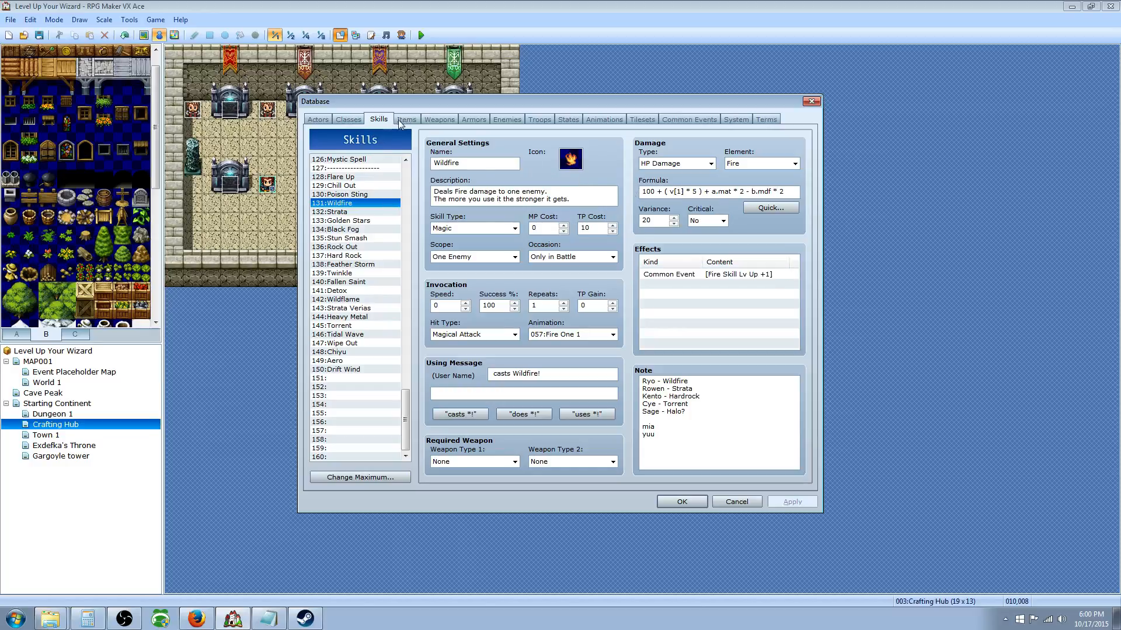
left_click(385, 334)
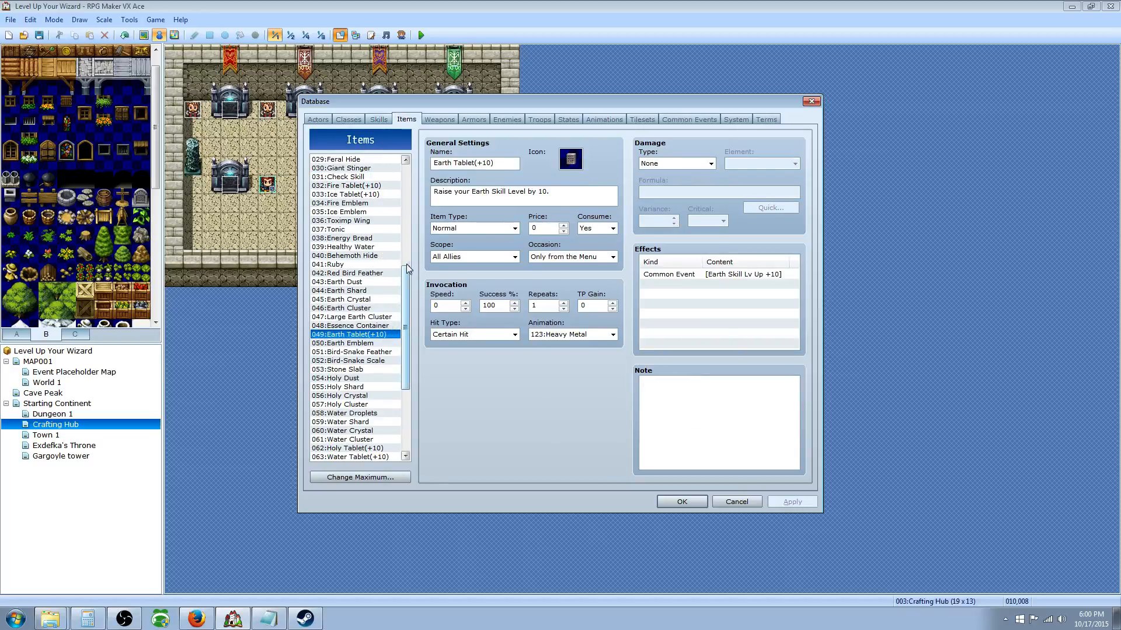
left_click_drag(403, 286, 403, 257)
left_click(350, 255)
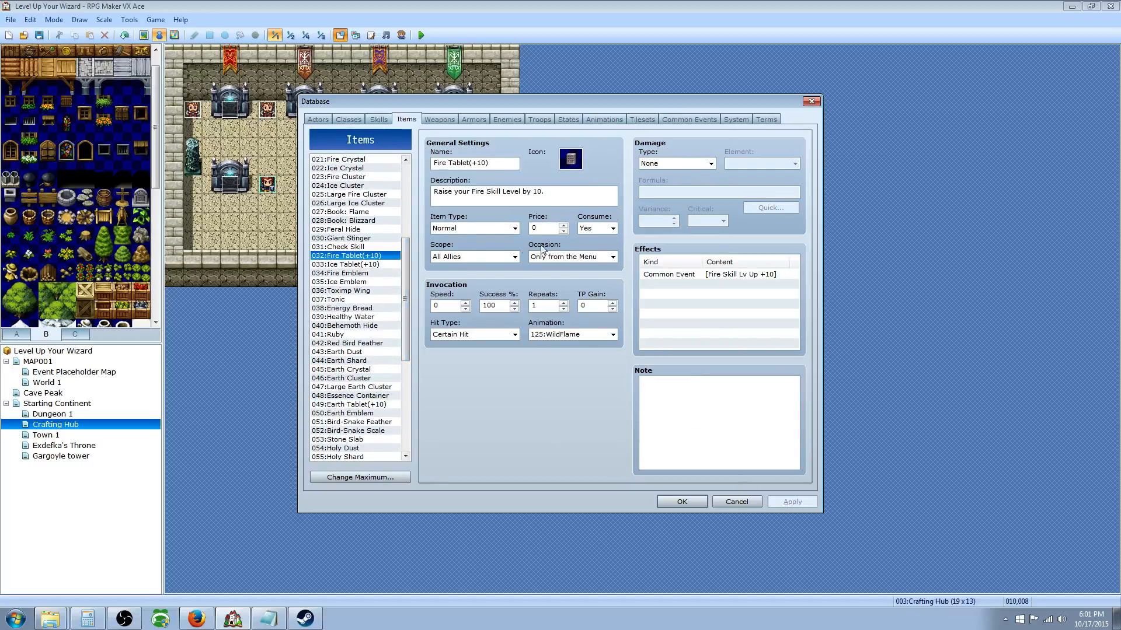
left_click(461, 192)
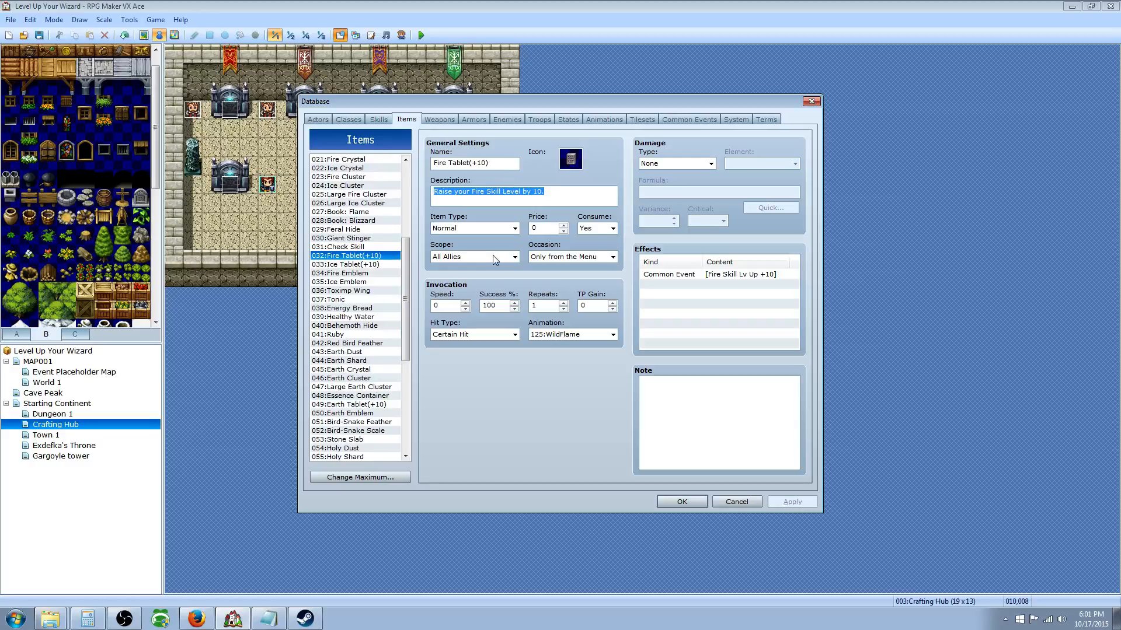
left_click(689, 276)
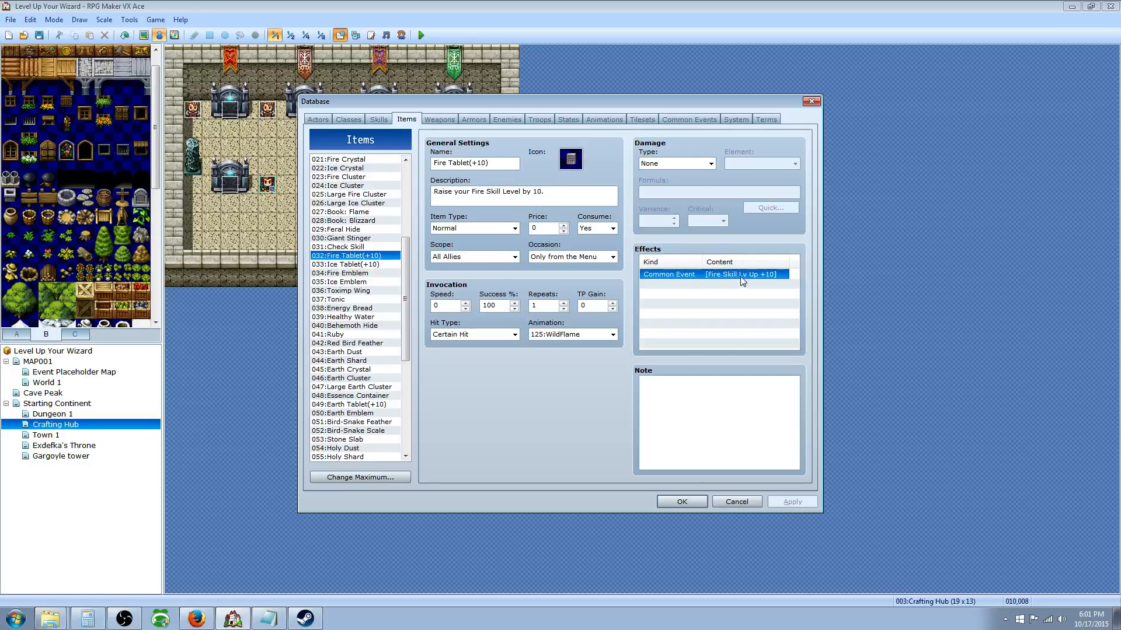
Open the Fire Skill Lv Up +10 common event and examine its Control Variables command.
left_click(689, 119)
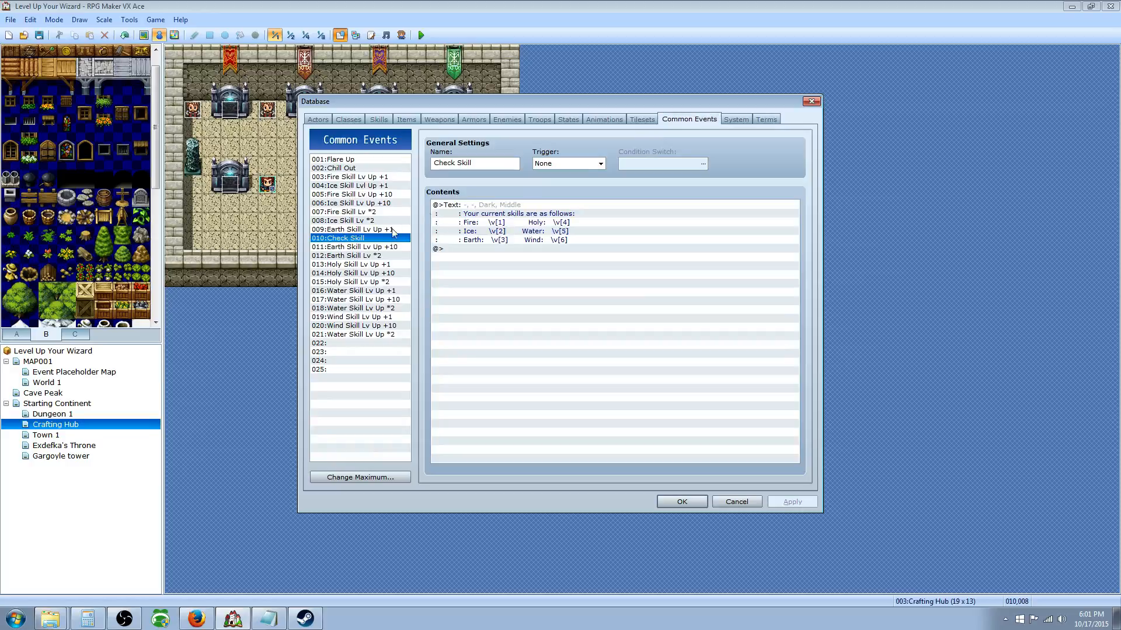
left_click(386, 195)
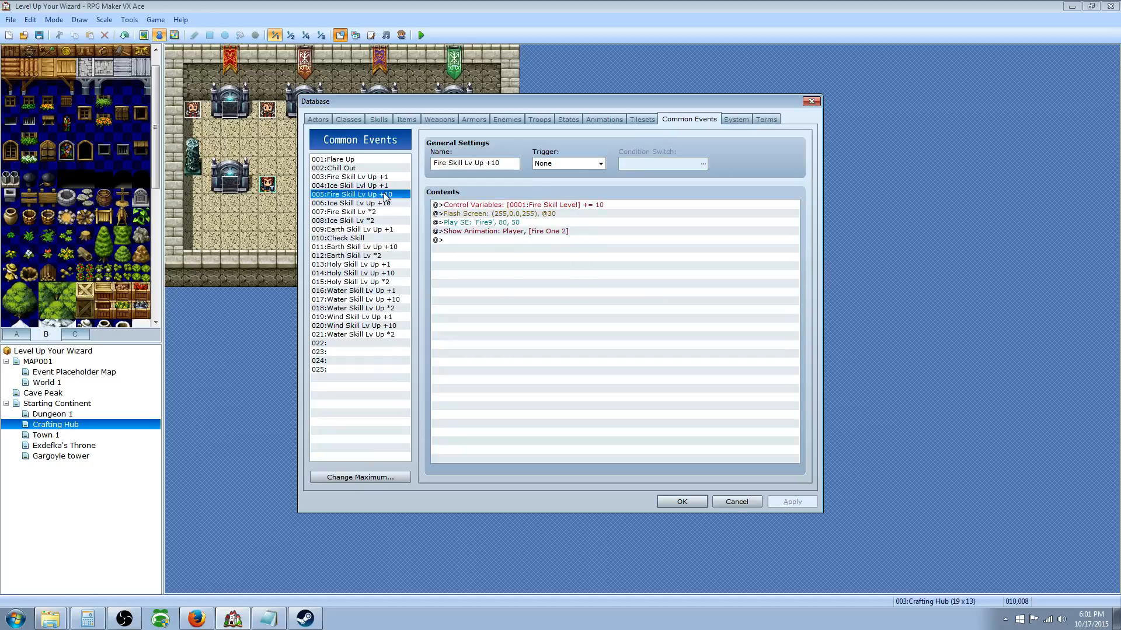
left_click(567, 205)
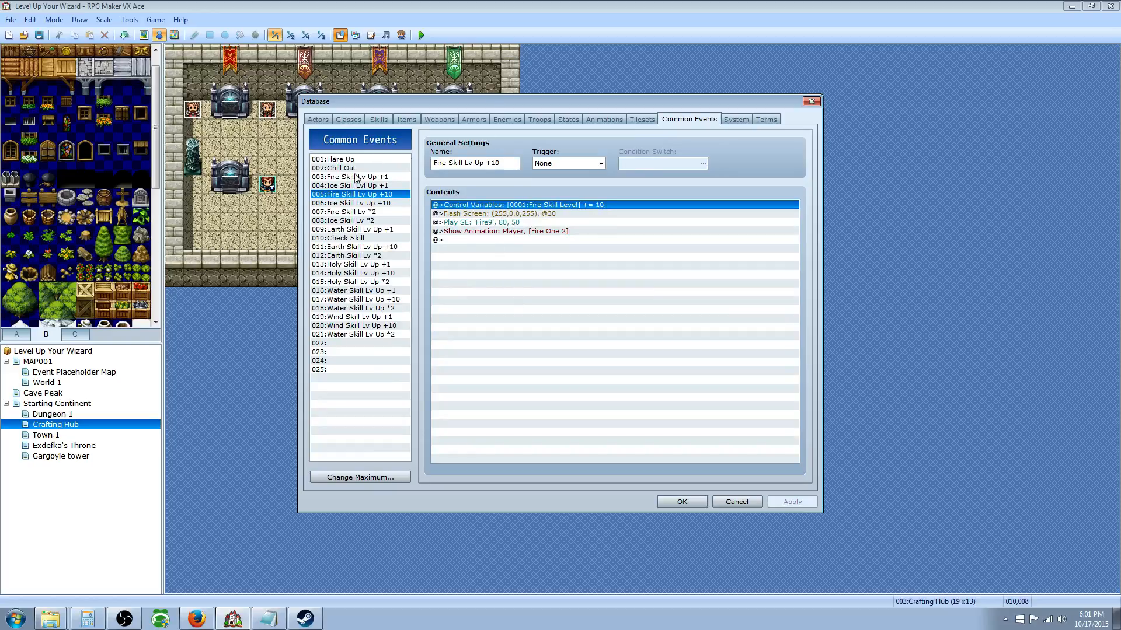
Return to the Wildfire skill and review the second line of its description and its Common Event effect.
left_click(354, 119)
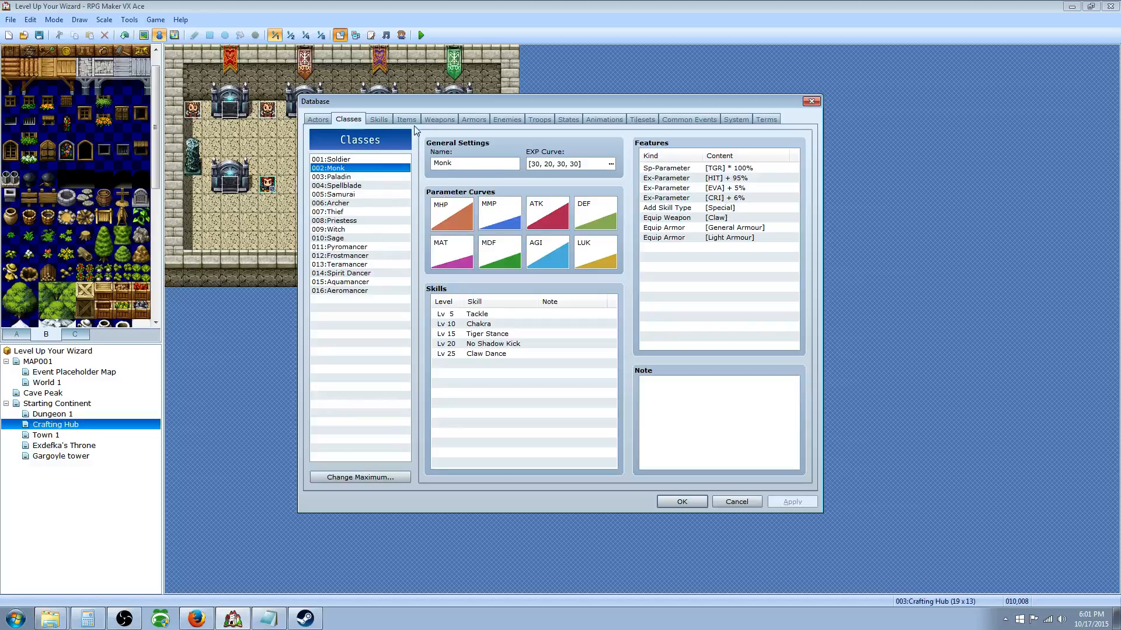
left_click(379, 120)
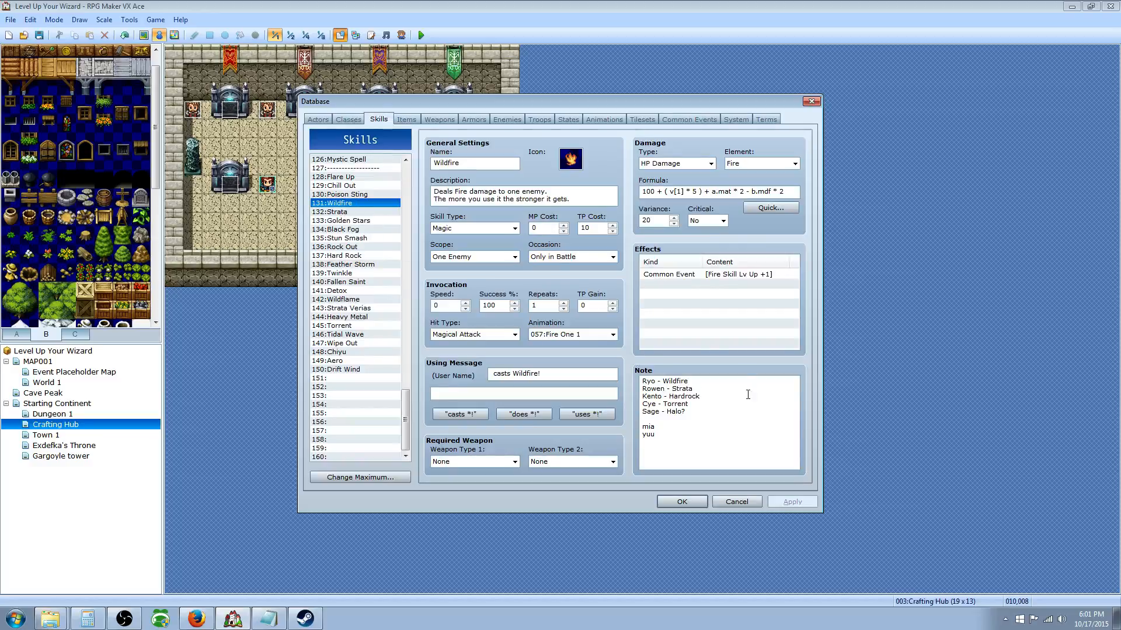
left_click(701, 275)
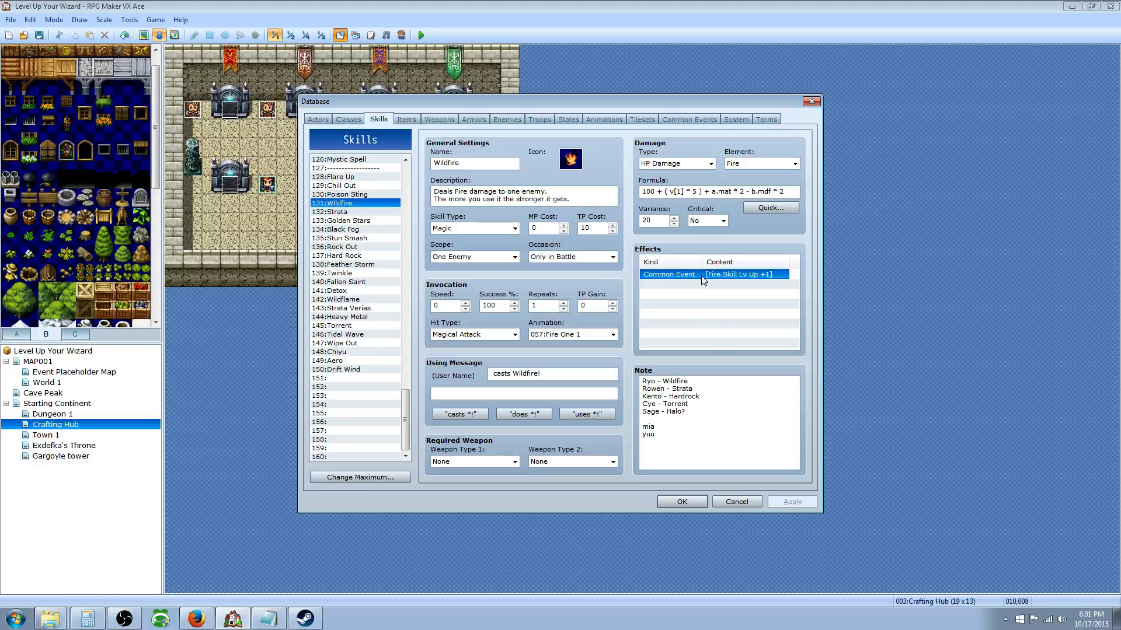
left_click(447, 202)
left_click_drag(449, 203, 547, 204)
left_click(573, 202)
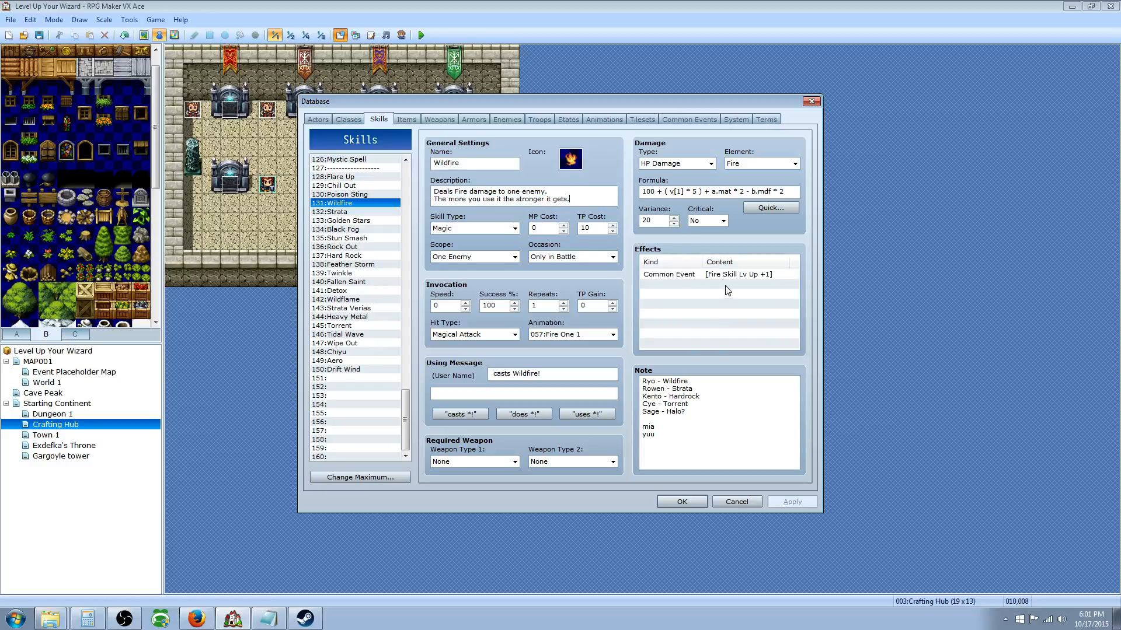
left_click(674, 277)
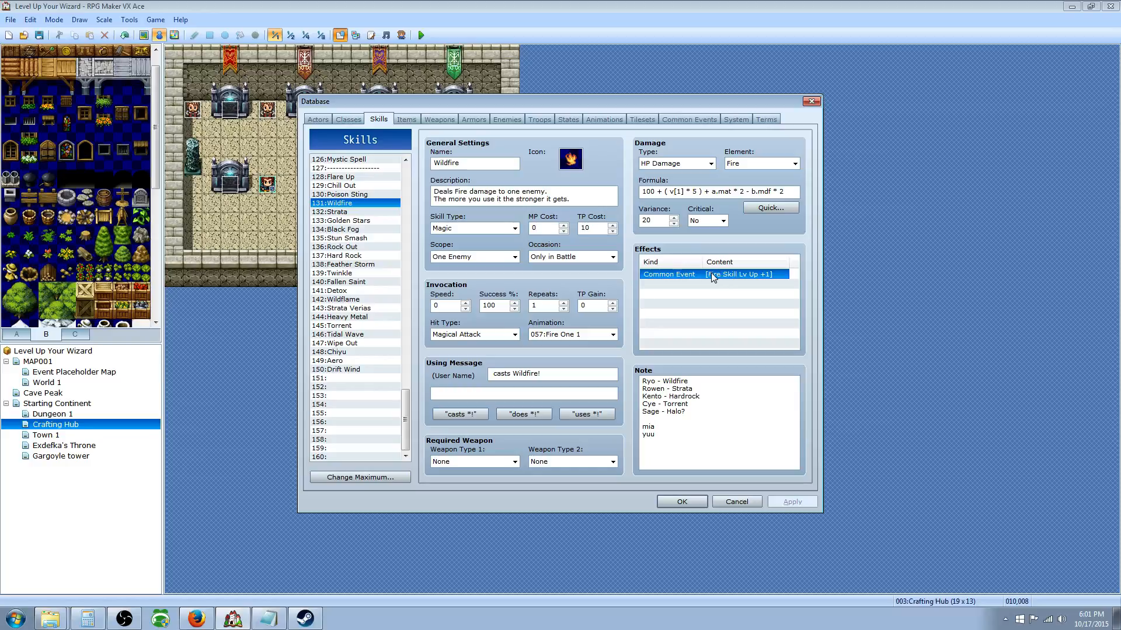
Open the Fire Skill Lv Up +1 common event and examine its Control Variables command.
left_click(689, 120)
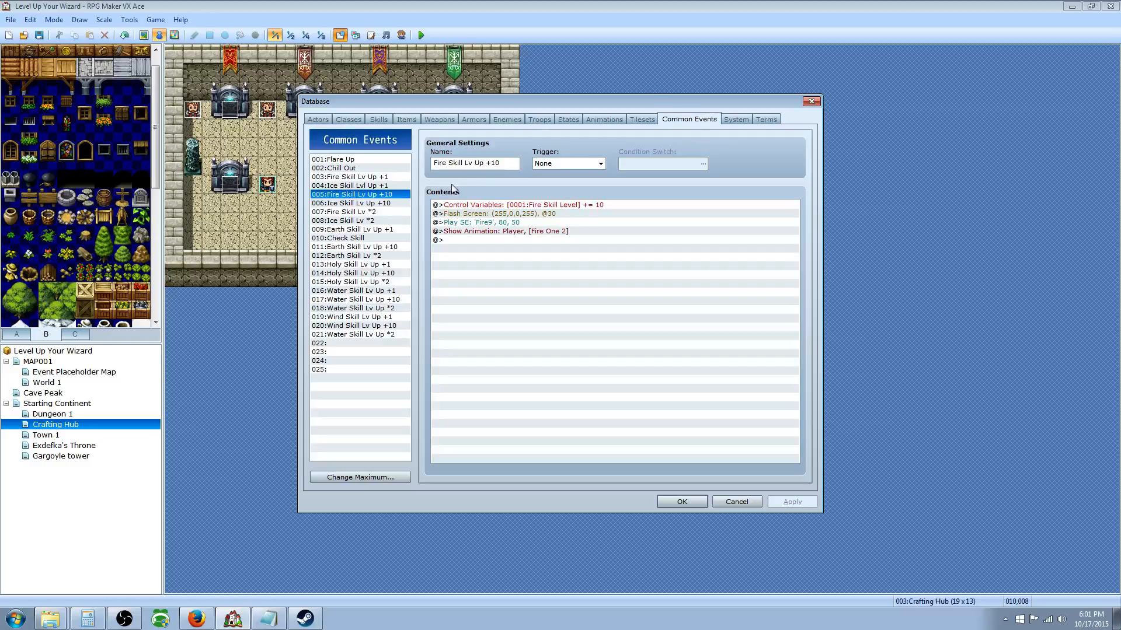
left_click(367, 177)
left_click(518, 208)
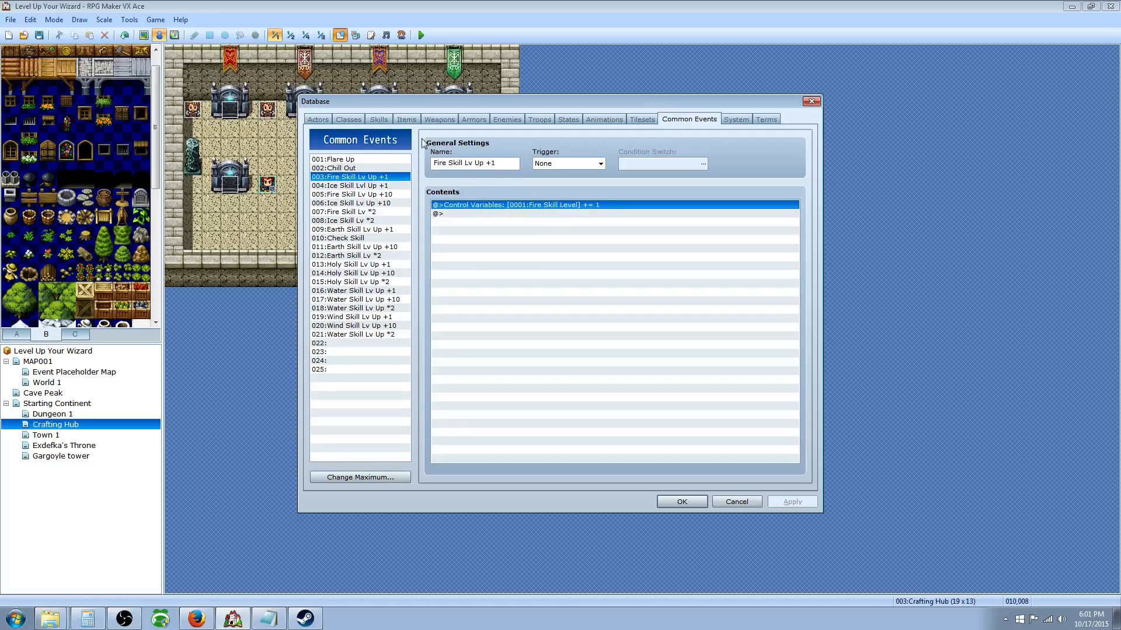
Review the variable term and its multiplier in Wildfire's damage formula, and close the database.
left_click(361, 120)
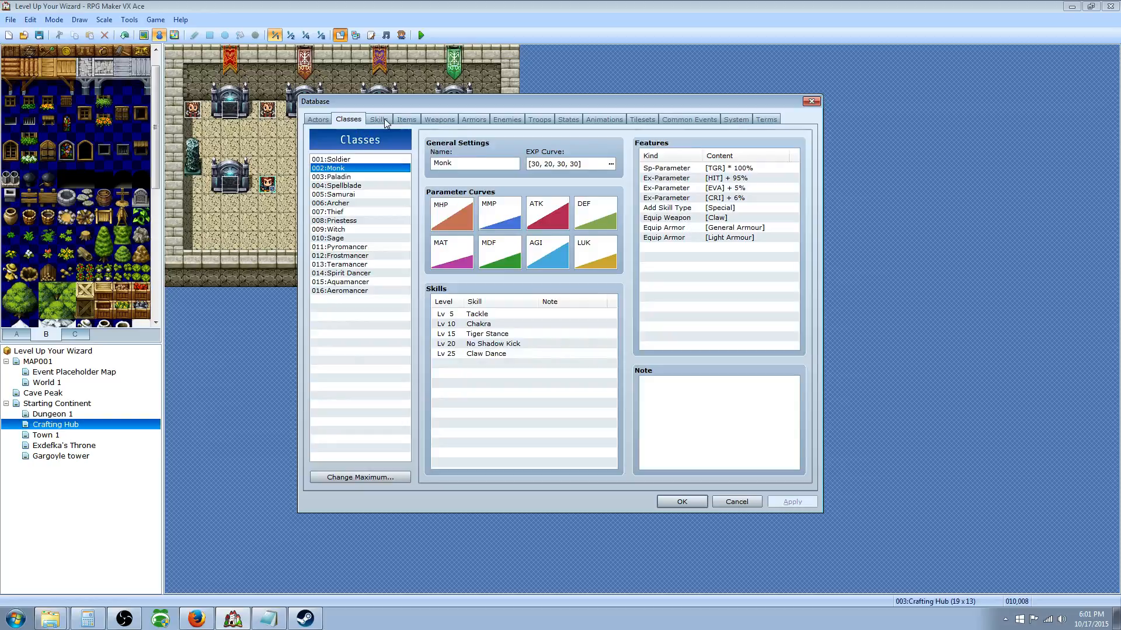
left_click(378, 119)
left_click(684, 191)
left_click(680, 191)
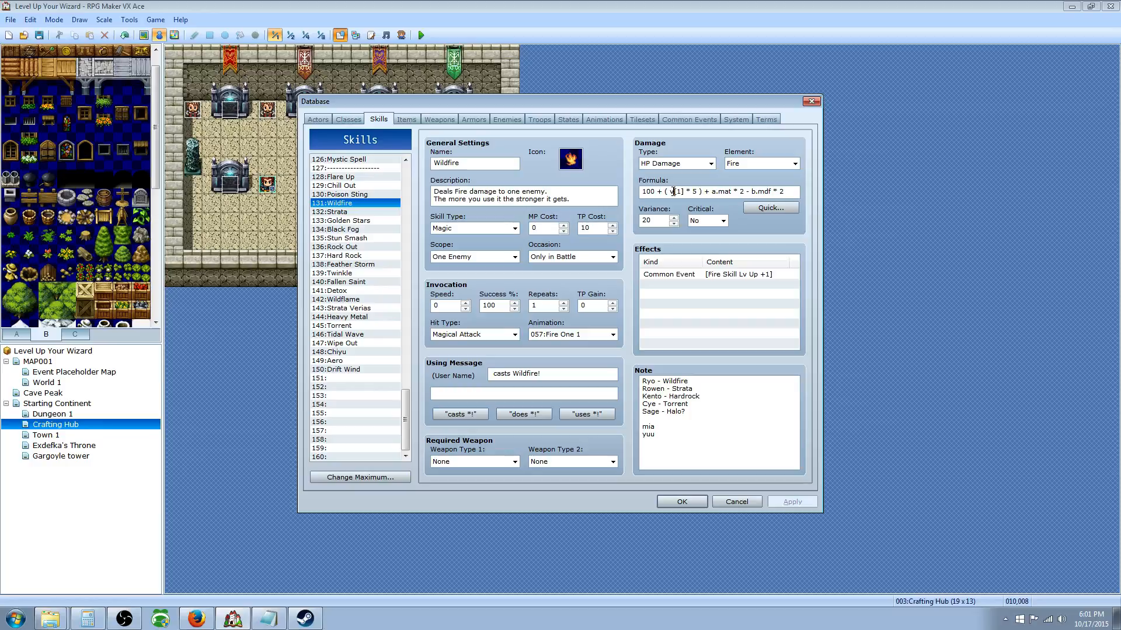
mouse_move(673, 191)
left_mouse_down()
mouse_move(697, 190)
mouse_move(686, 191)
left_mouse_up()
left_click(690, 190)
left_click(699, 191)
left_click(403, 120)
left_click(348, 119)
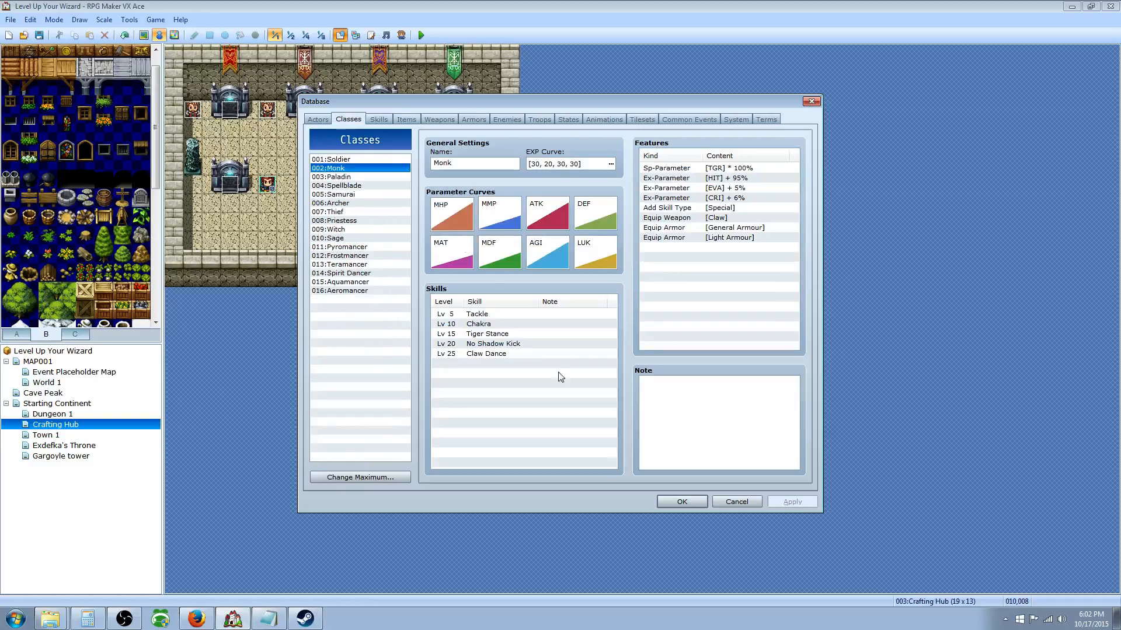
left_click(681, 502)
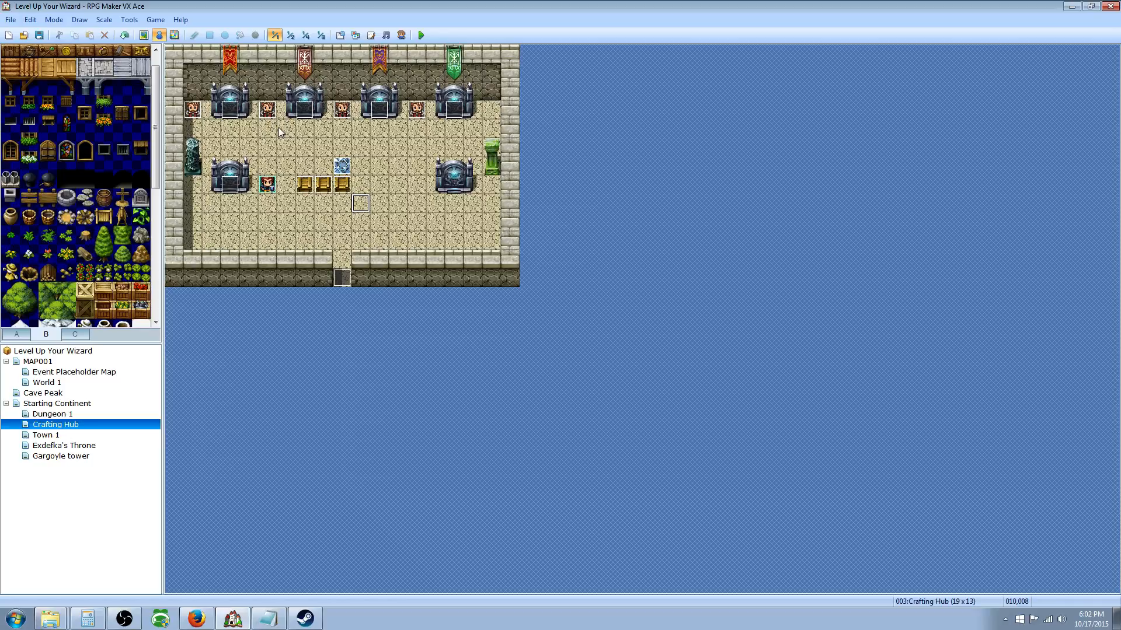
Open the Water material upgrader event on the Crafting Hub map, review its 3 Drops -> Shard branch, and close the event.
right_click(237, 179)
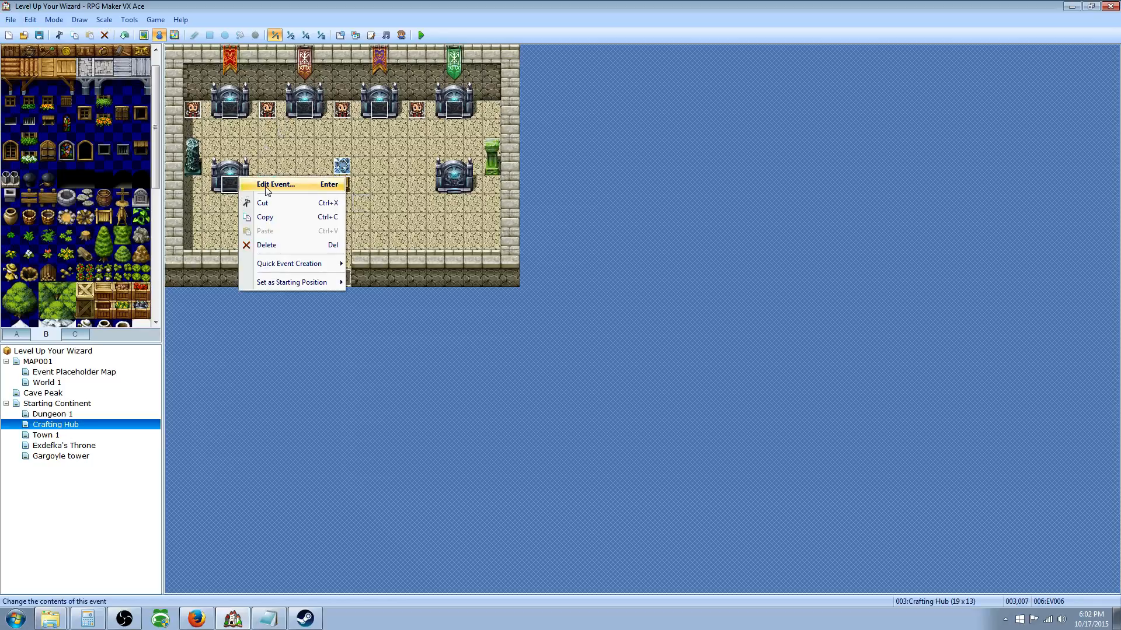
left_click(280, 186)
left_click(611, 221)
left_click(615, 238)
left_click(617, 264)
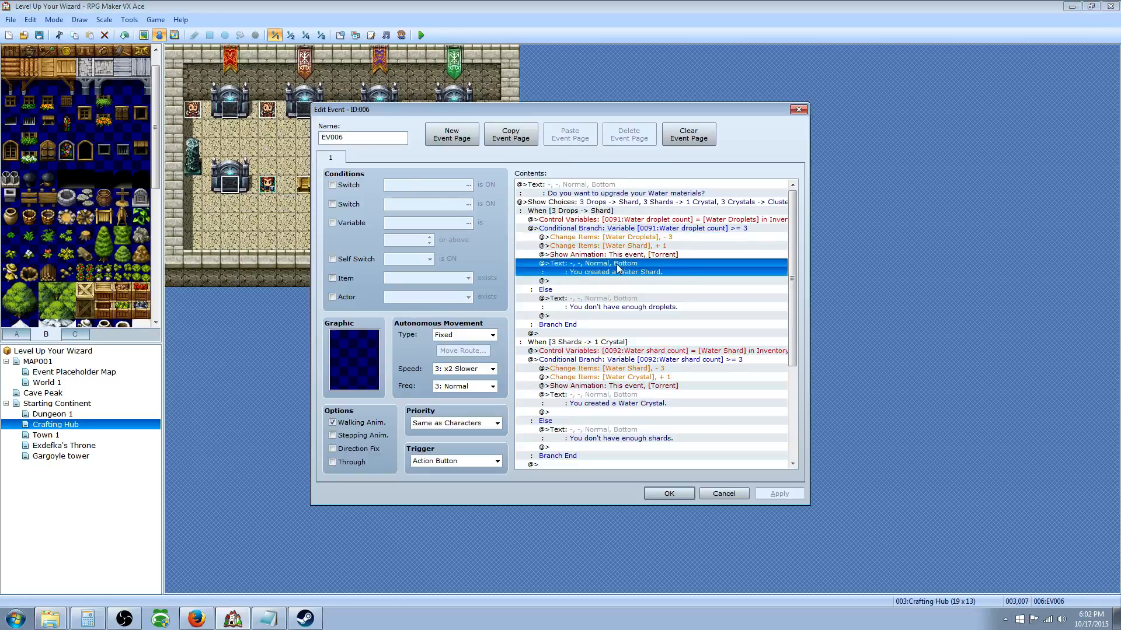
left_click(659, 492)
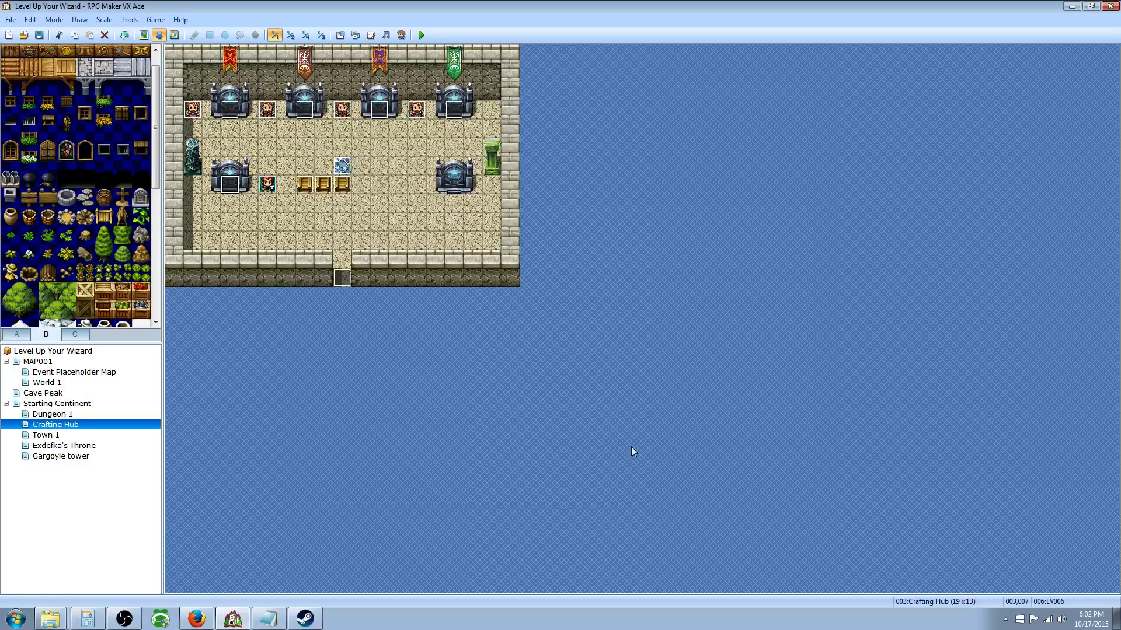
left_click(344, 168)
left_click(341, 185)
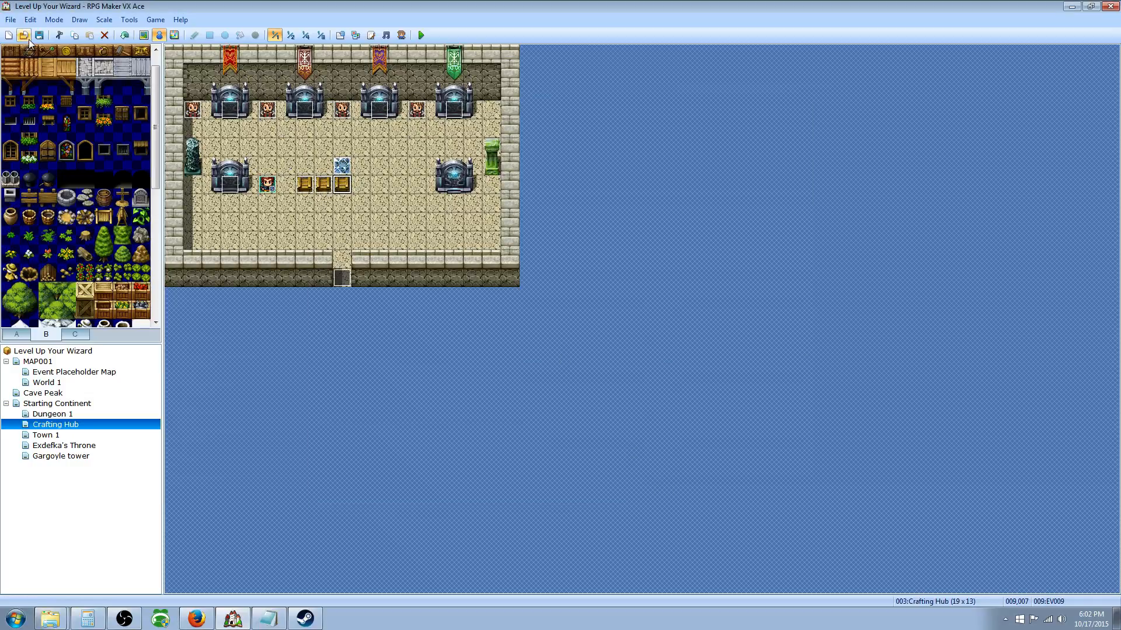